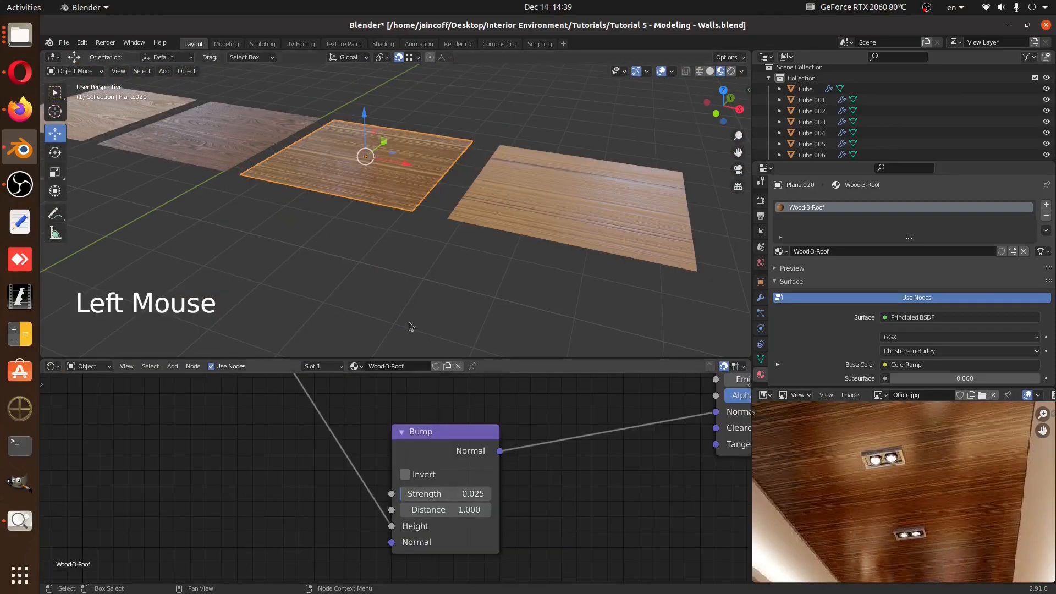
Examine the grain and surface finish of the Wood-3-Roof sample plane up close from different angles
scroll(359, 147, "up", 4)
scroll(359, 146, "up", 1)
middle_click_drag(359, 146, 470, 232)
scroll(430, 207, "down", 6)
left_click(360, 191)
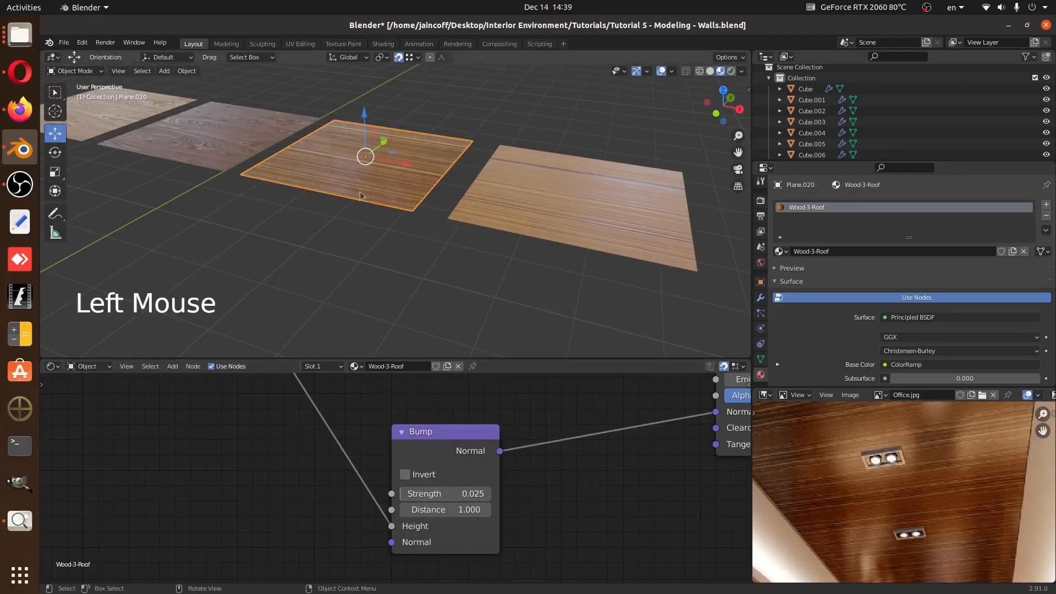
scroll(360, 192, "up", 5)
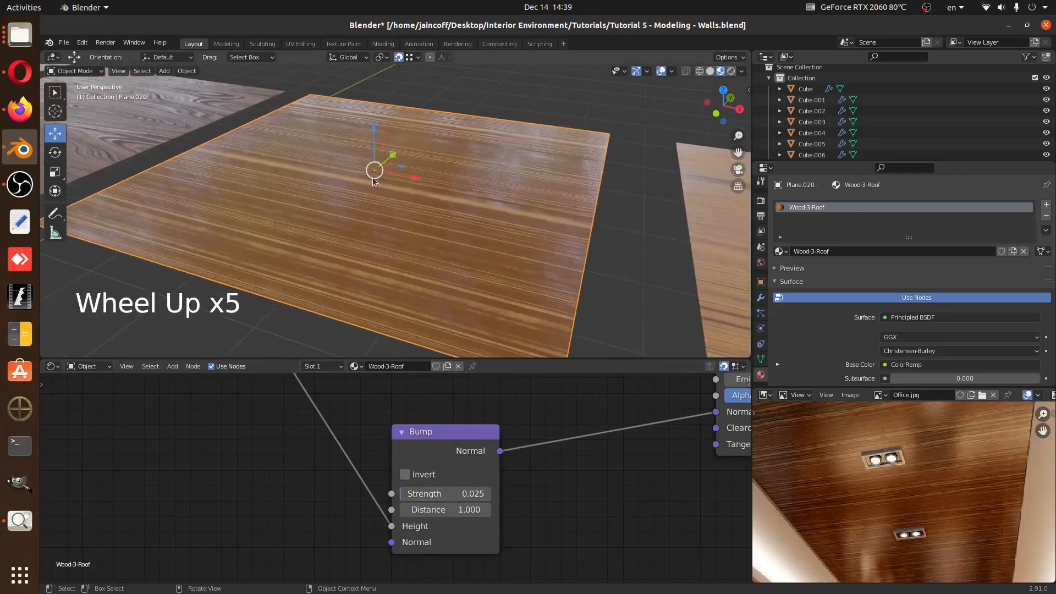
middle_click_drag(359, 191, 419, 184)
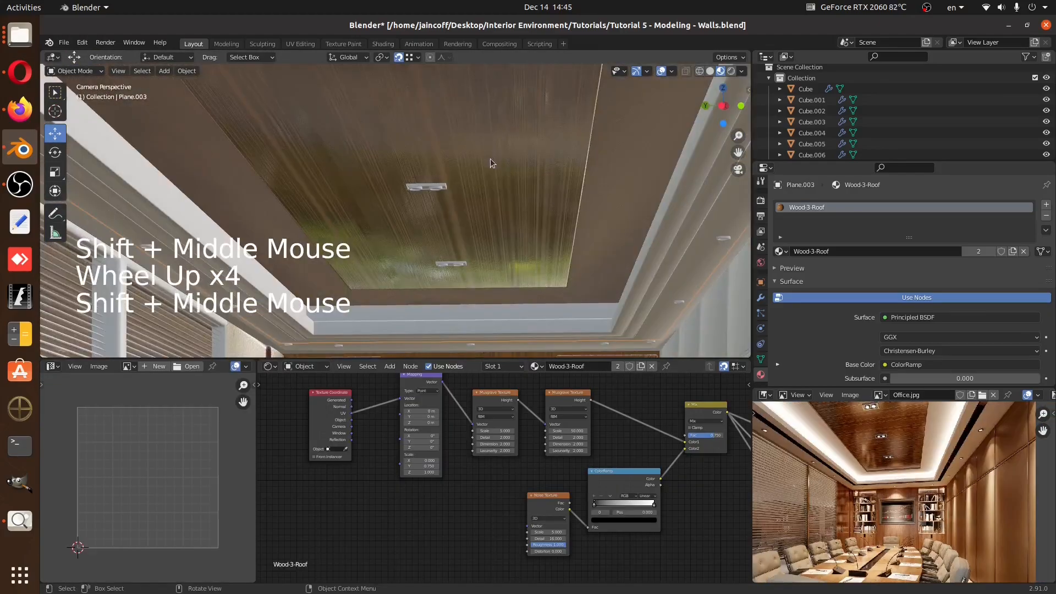
Rotate the wood ceiling panel's UVs in Edit Mode so the grain runs across the panel, and return to Object Mode
key("Tab")
scroll(878, 493, "down", 3)
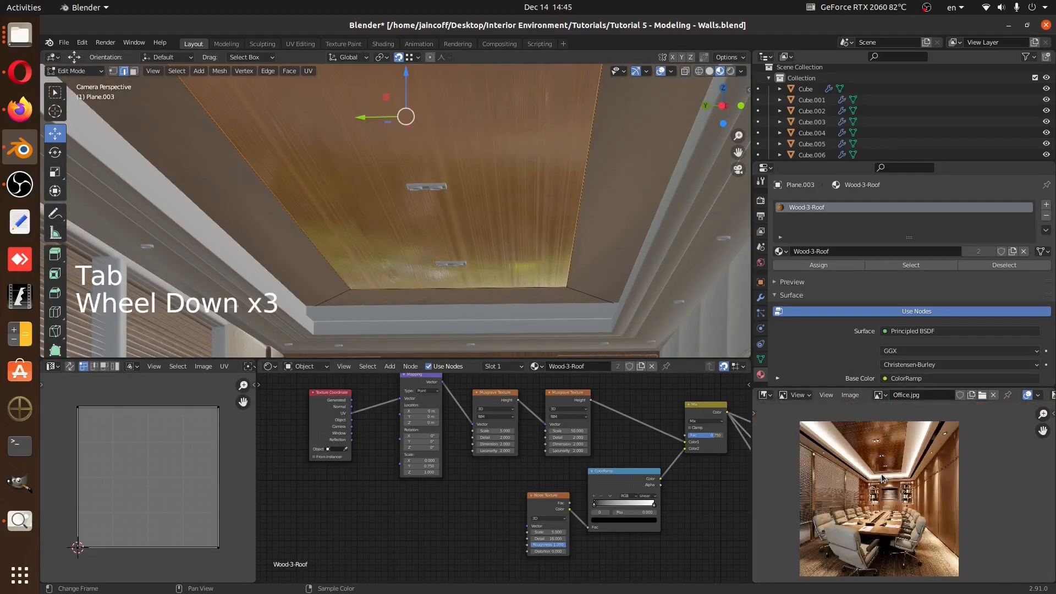
key("a")
key("r")
key("Tab")
scroll(585, 170, "up", 5)
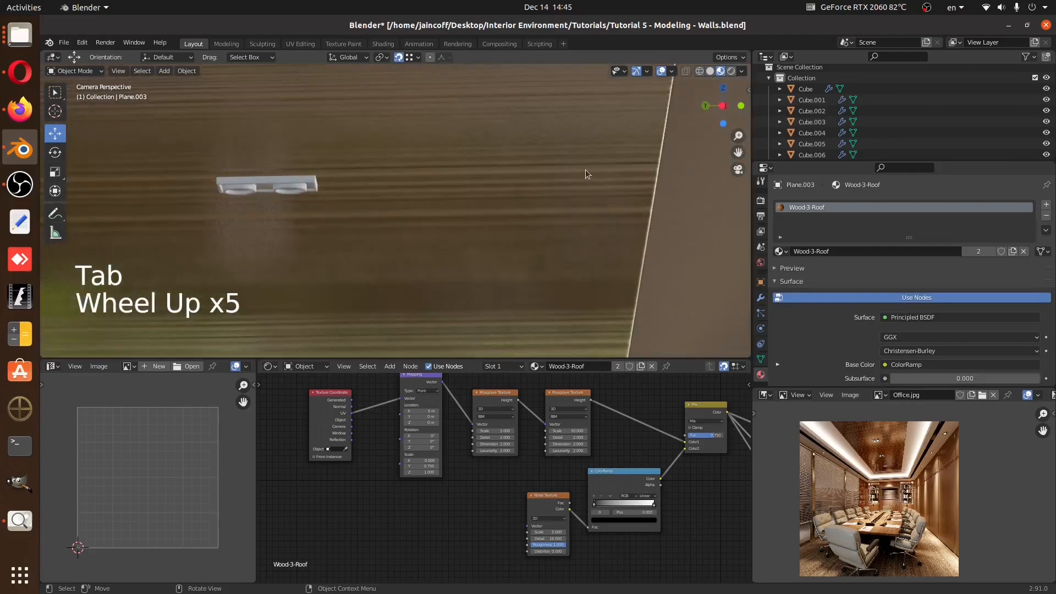
scroll(586, 169, "down", 10)
middle_click_drag(585, 170, 507, 276, "shift")
scroll(879, 498, "up", 6)
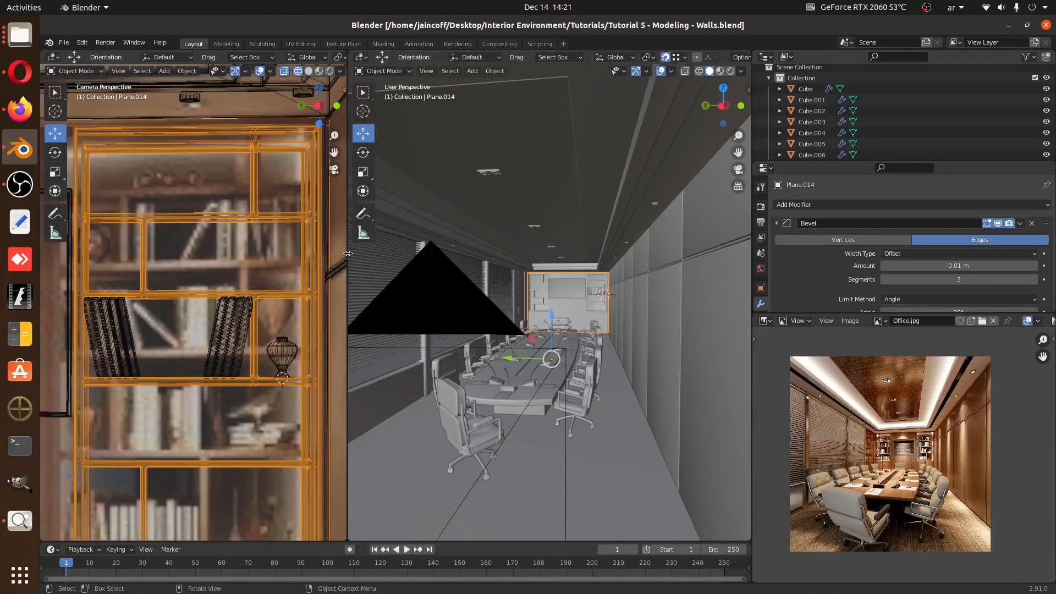
Join the two side-by-side 3D viewports into one, keeping the solid-shaded room view
right_click(348, 254)
left_click(308, 282)
left_click(309, 280)
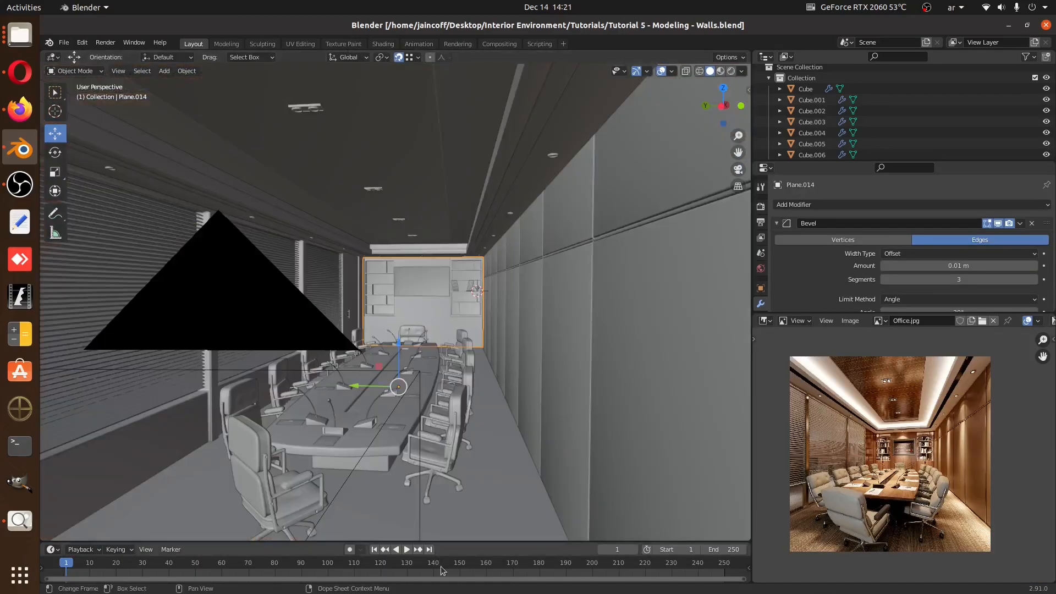
Enlarge the timeline area beneath the viewport and change it to a Shader Editor
left_click_drag(463, 542, 198, 374)
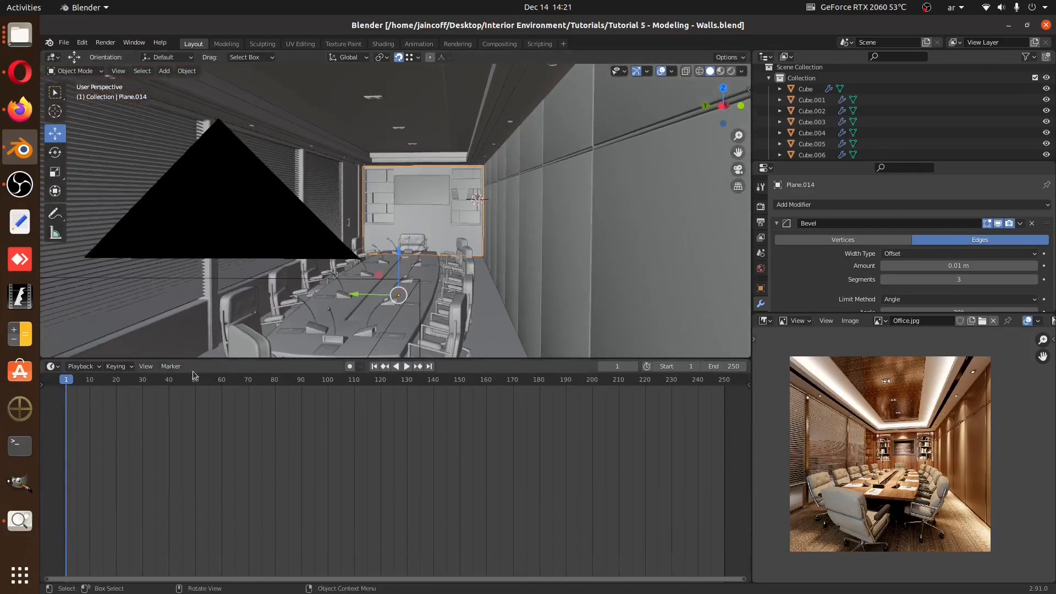
left_click(56, 367)
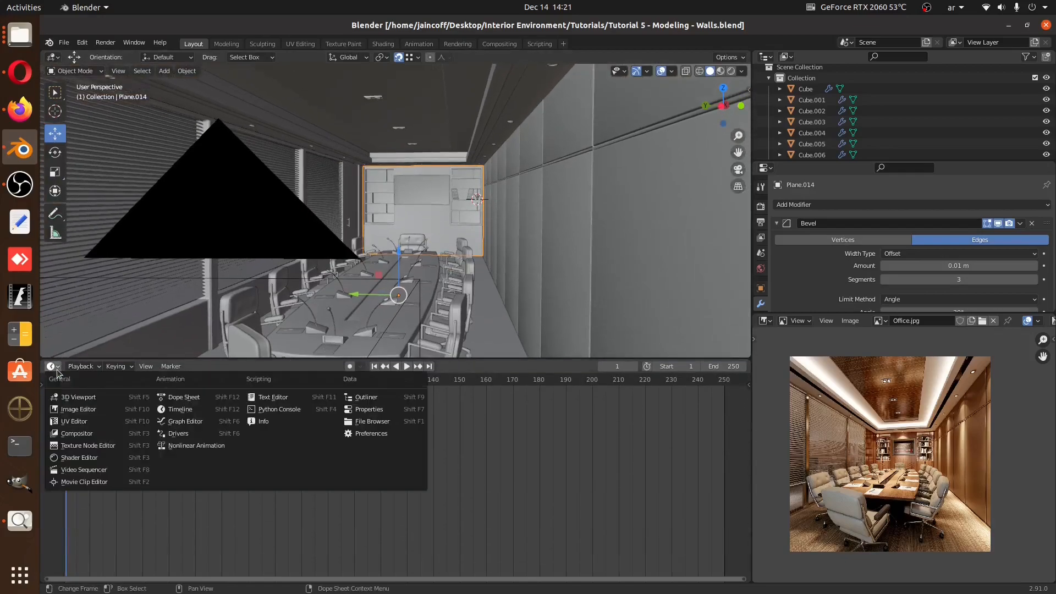
left_click(82, 458)
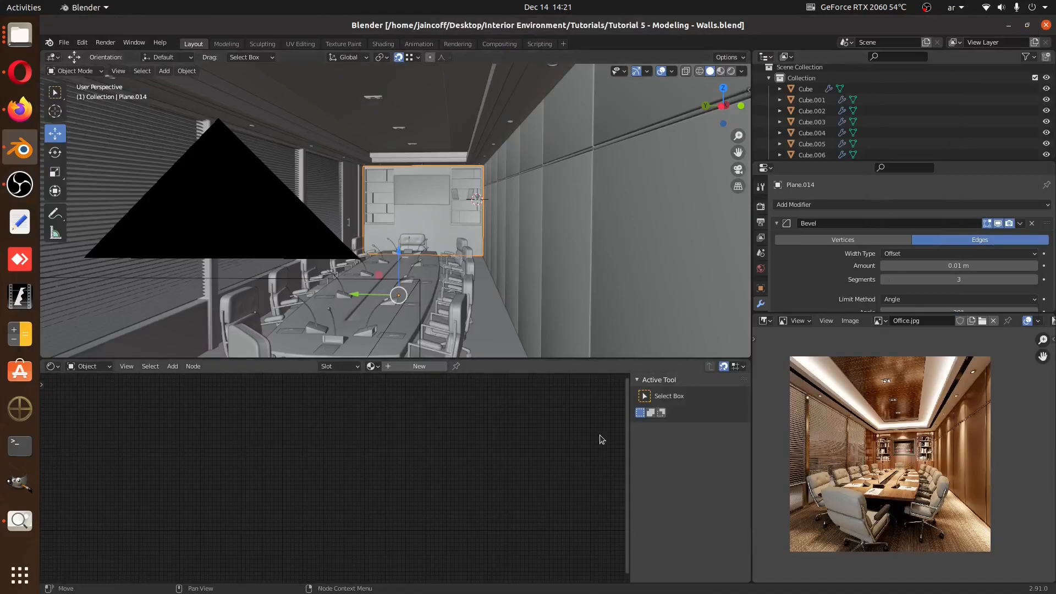
Enlarge the Properties editor and create a new material named Wood-1-Table on the selected back wall shelving object
left_click_drag(837, 312, 838, 387)
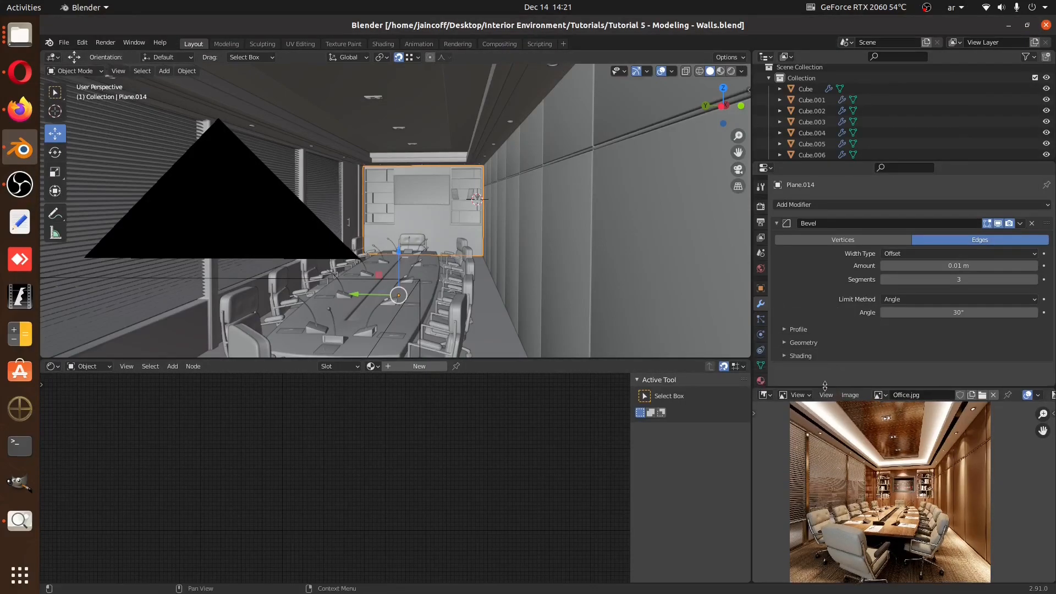
left_click(760, 358)
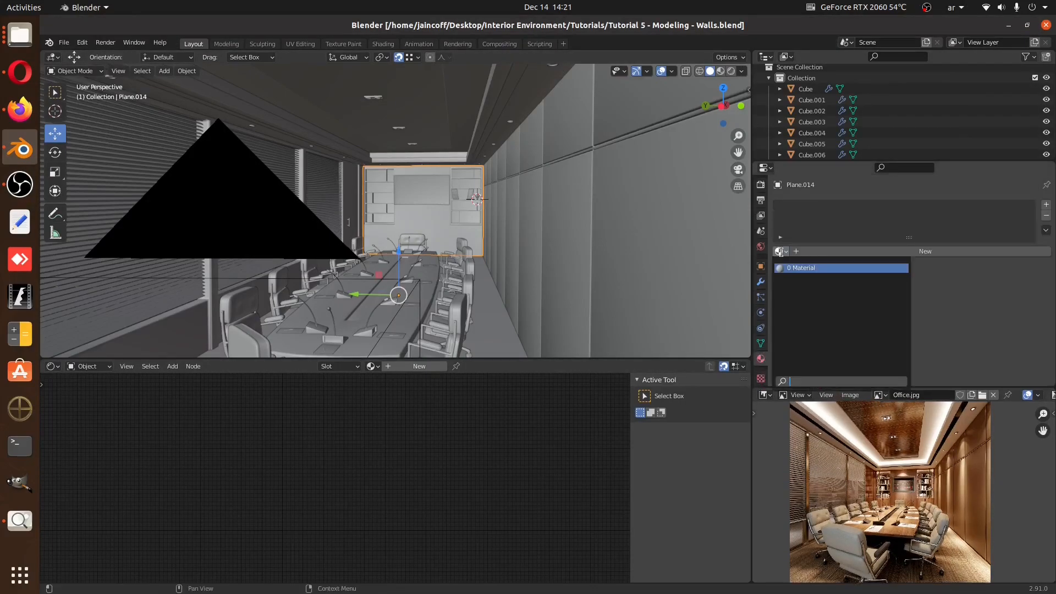
left_click(813, 251)
left_click(813, 251)
key("BackSpace")
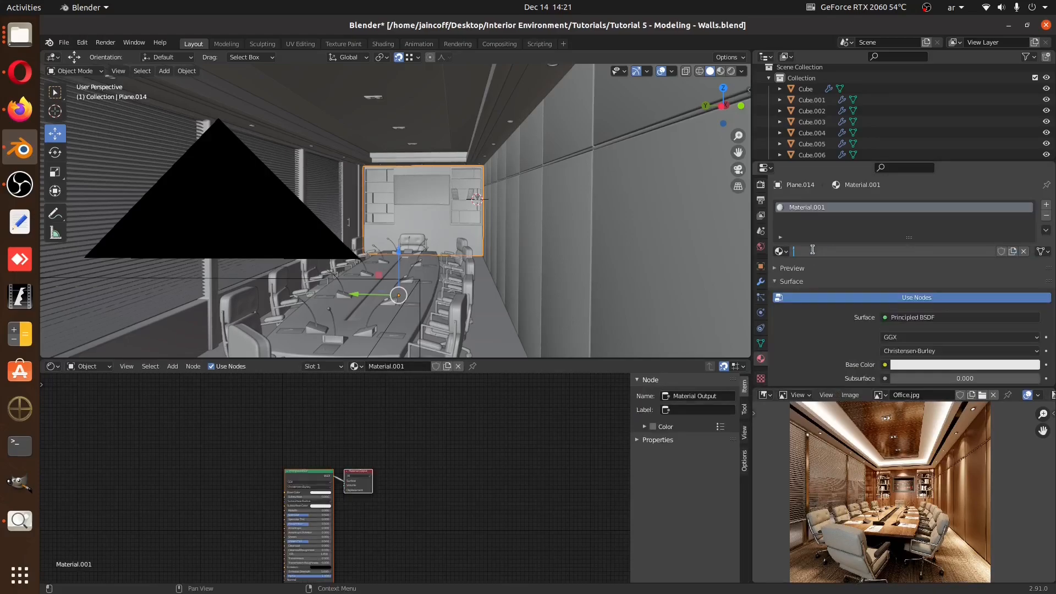
key("BackSpace")
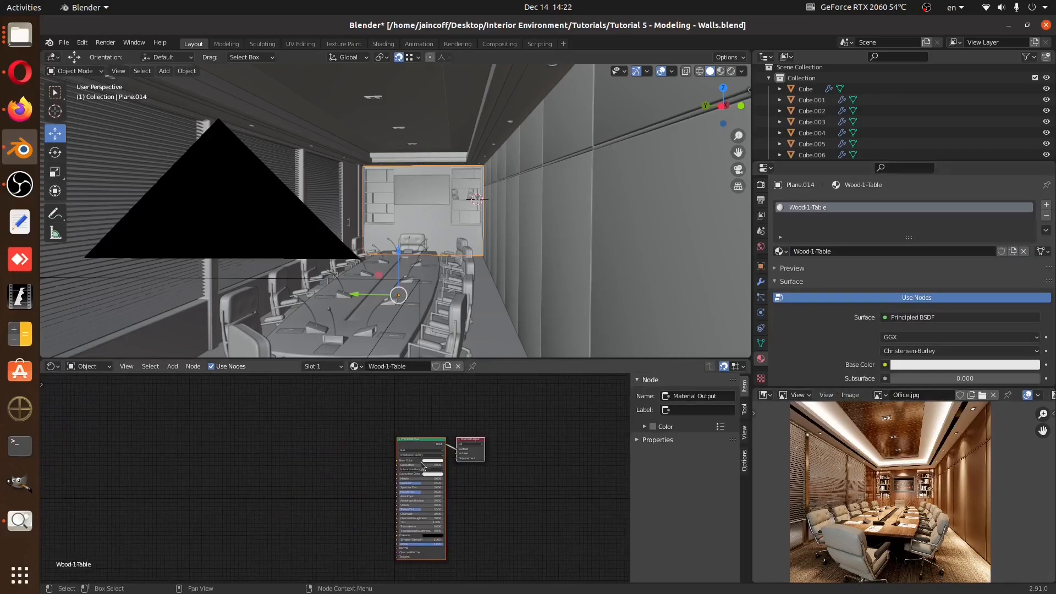
key("n")
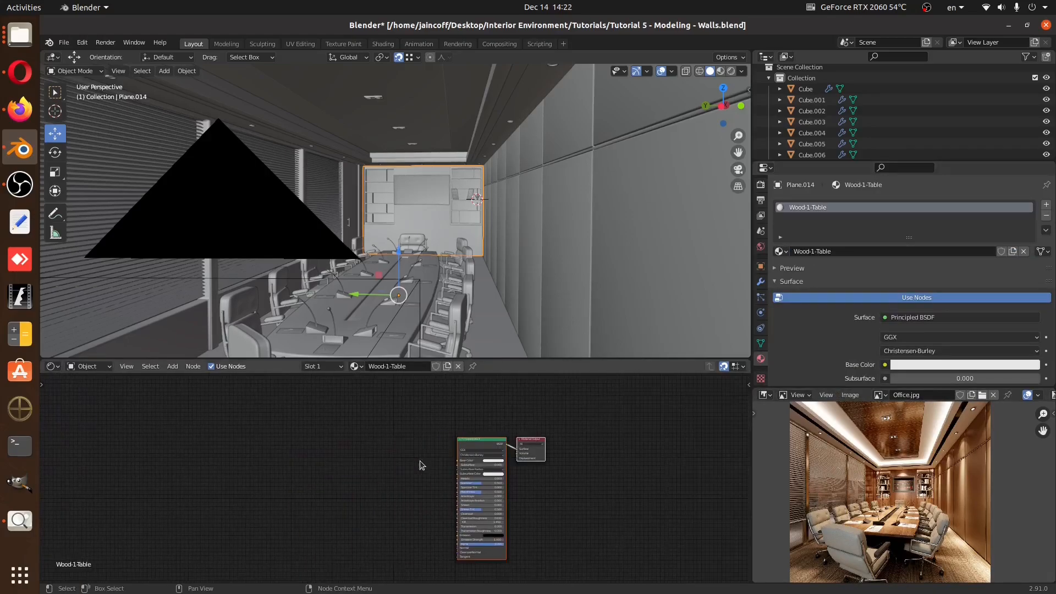
Switch to Firefox, study reference images for "cut wood" and "wood layers", and return to Blender
left_click(18, 113)
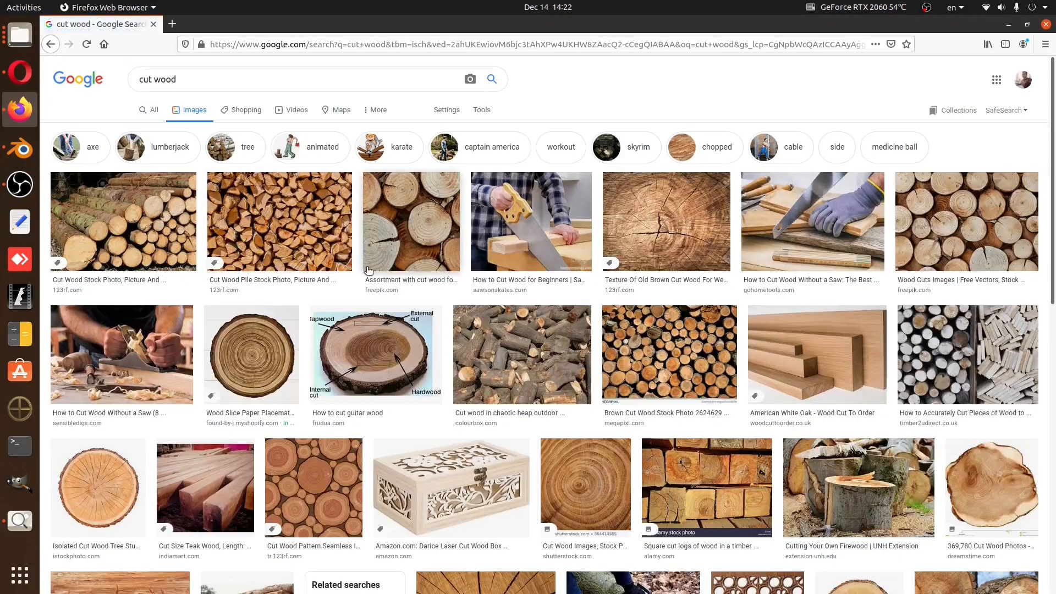
middle_click(985, 476)
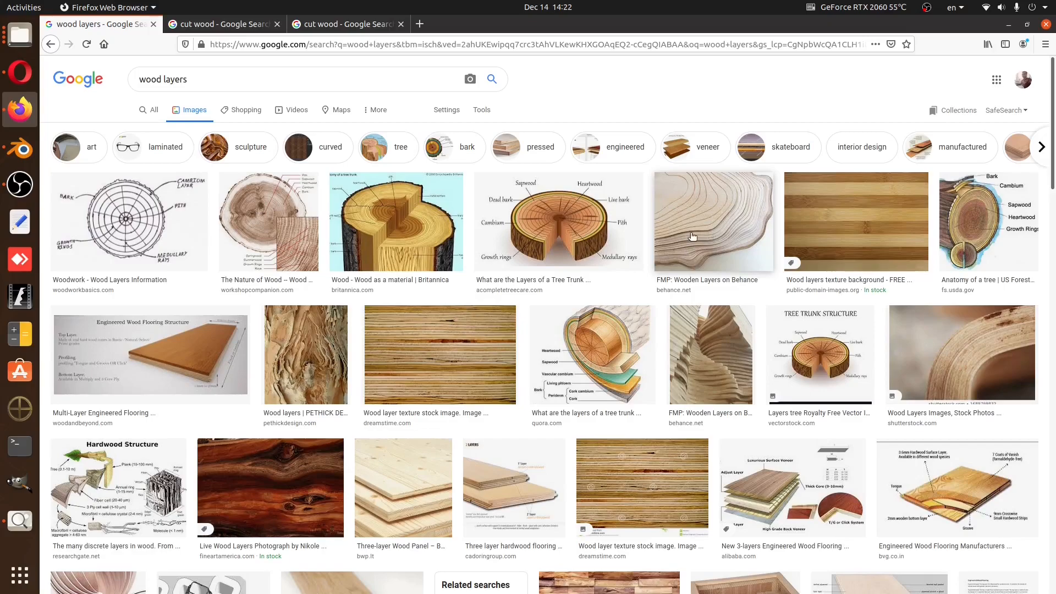
left_click(20, 148)
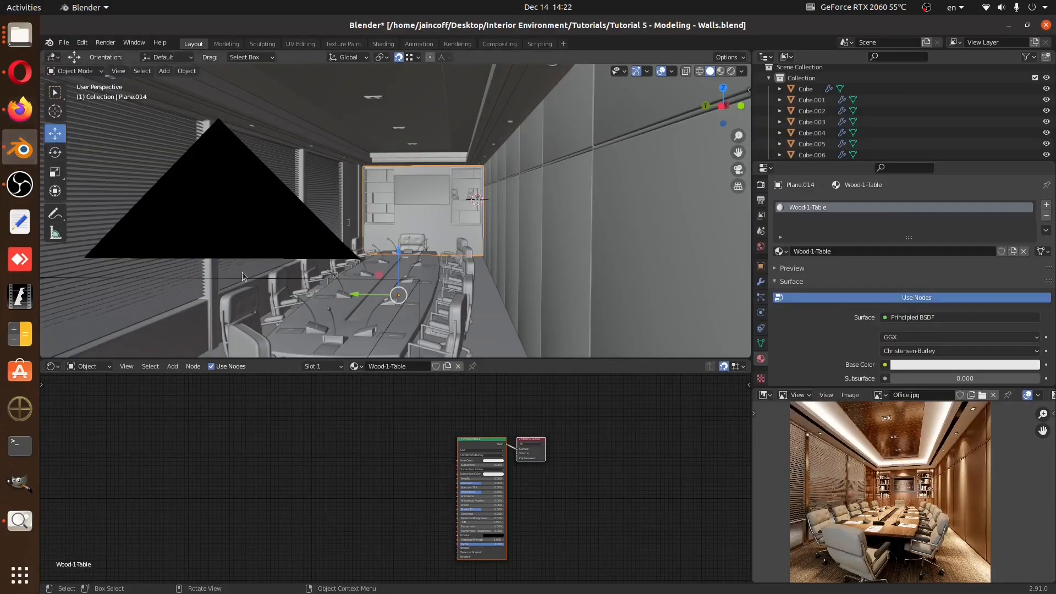
Add a mesh plane to the scene in top orthographic view
middle_click_drag(393, 294, 414, 246, "shift")
middle_click_drag(429, 202, 421, 239)
scroll(434, 220, "down", 5)
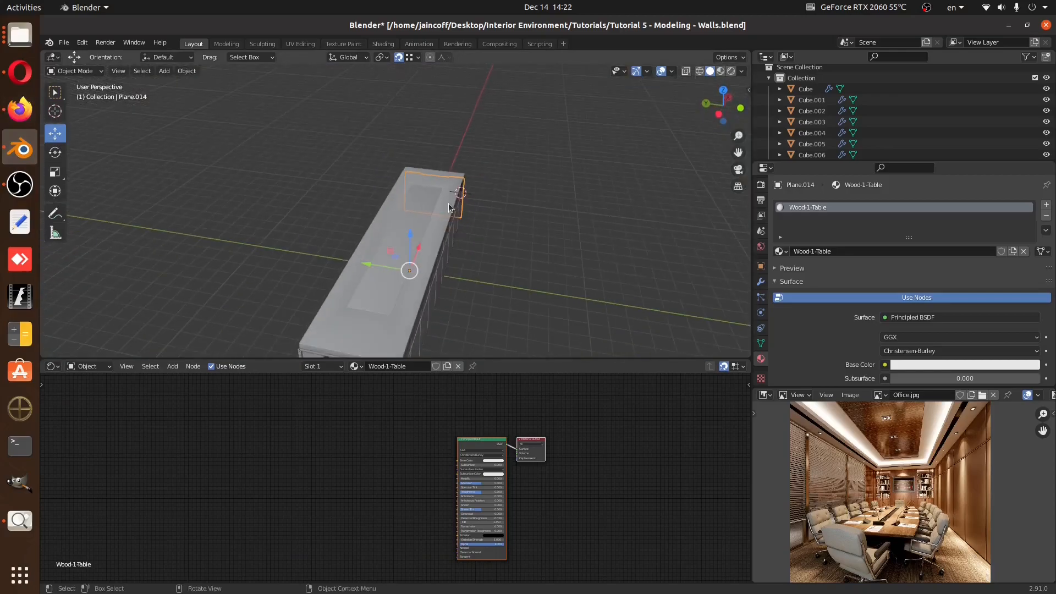
key("a")
key("KP_7")
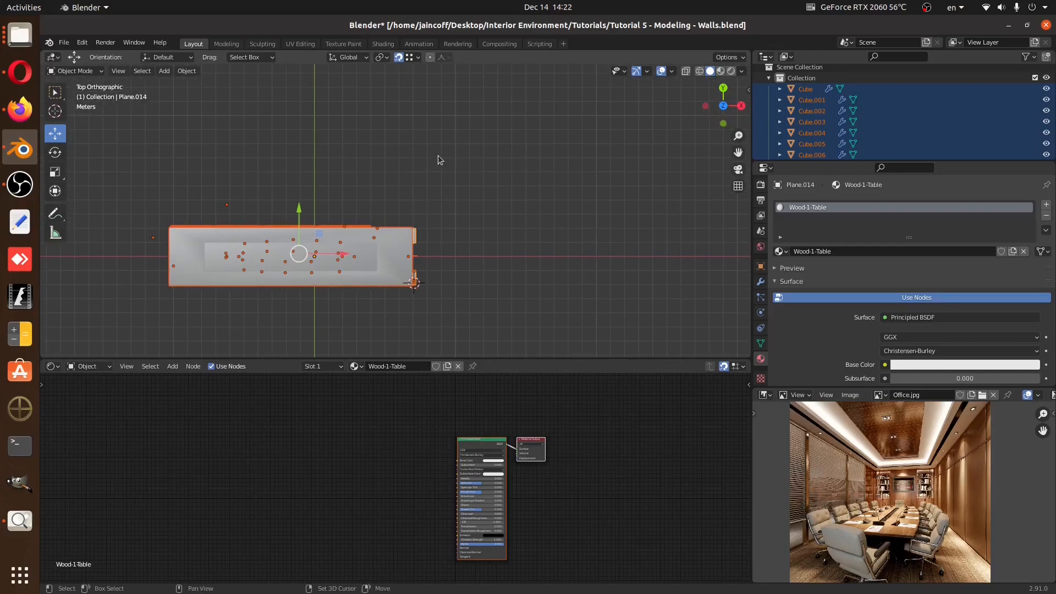
key("shift+a")
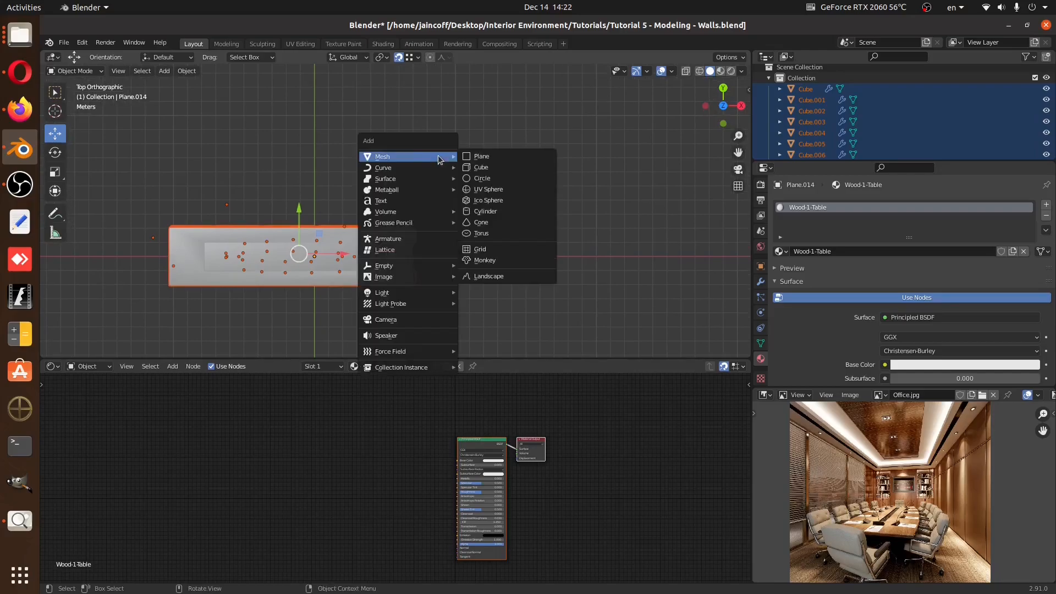
left_click(474, 157)
Move the new plane clear of the room, about 8.47 m plus 2.93 m along Y, and align it along X with the global Y axis
left_click_drag(415, 242, 416, 121)
key("g")
key("x")
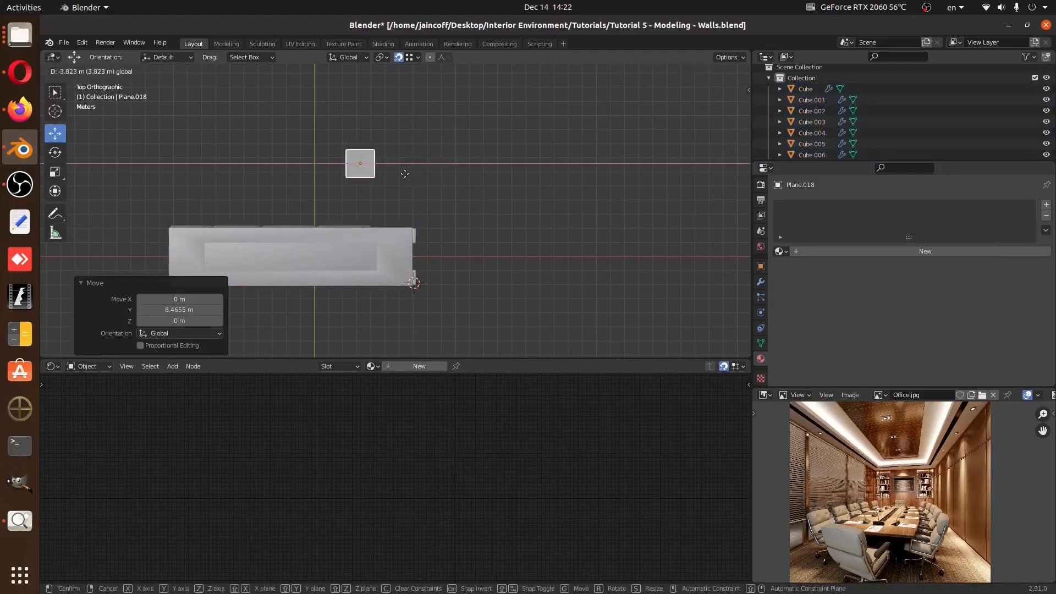
left_click(319, 95)
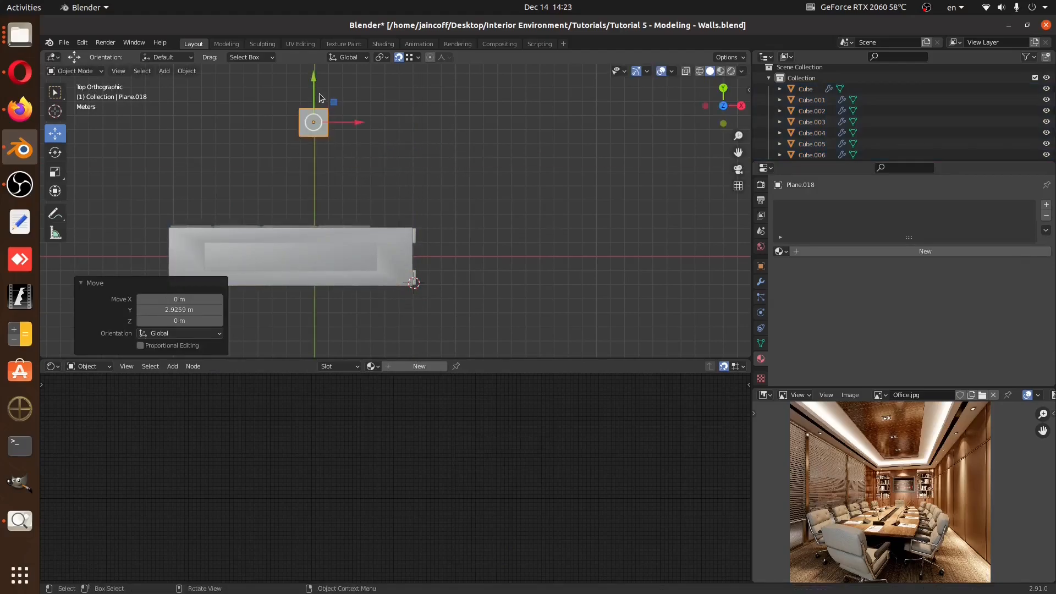
key("KP_Decimal")
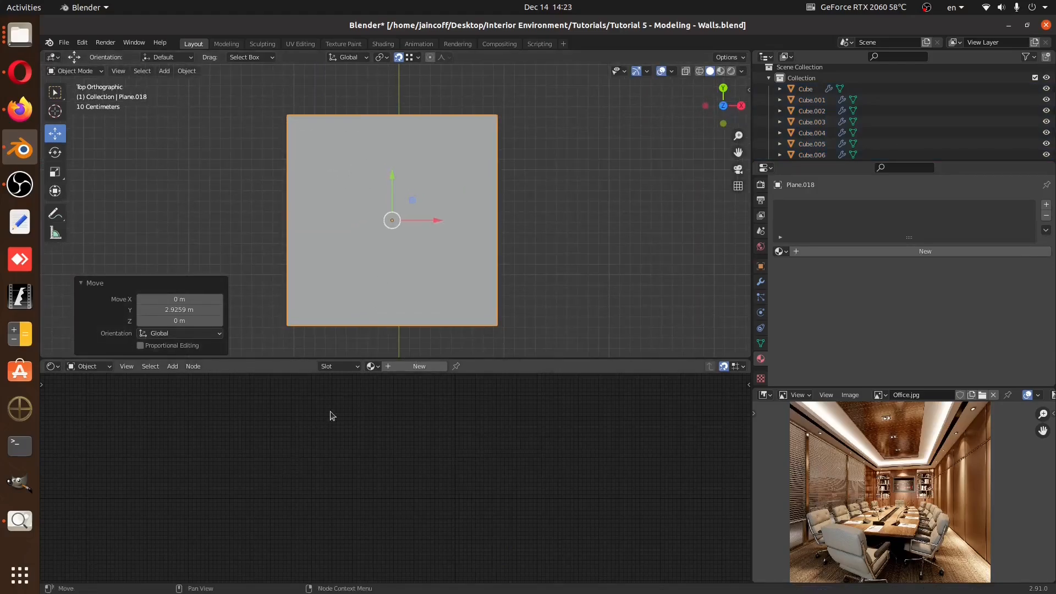
Assign the existing Wood-1-Table material to the plane and set the viewport shading to Material Preview
left_click(375, 367)
left_click(394, 392)
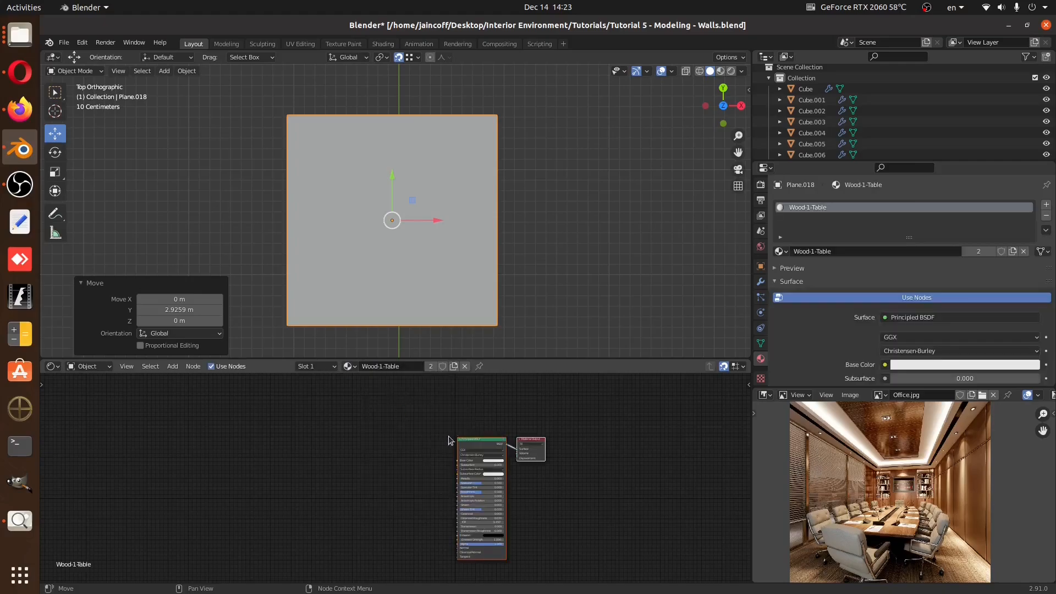
key("z")
left_click(468, 240)
Add a Musgrave Texture node and connect its Height output to the Principled BSDF's Base Color
scroll(567, 422, "up", 3)
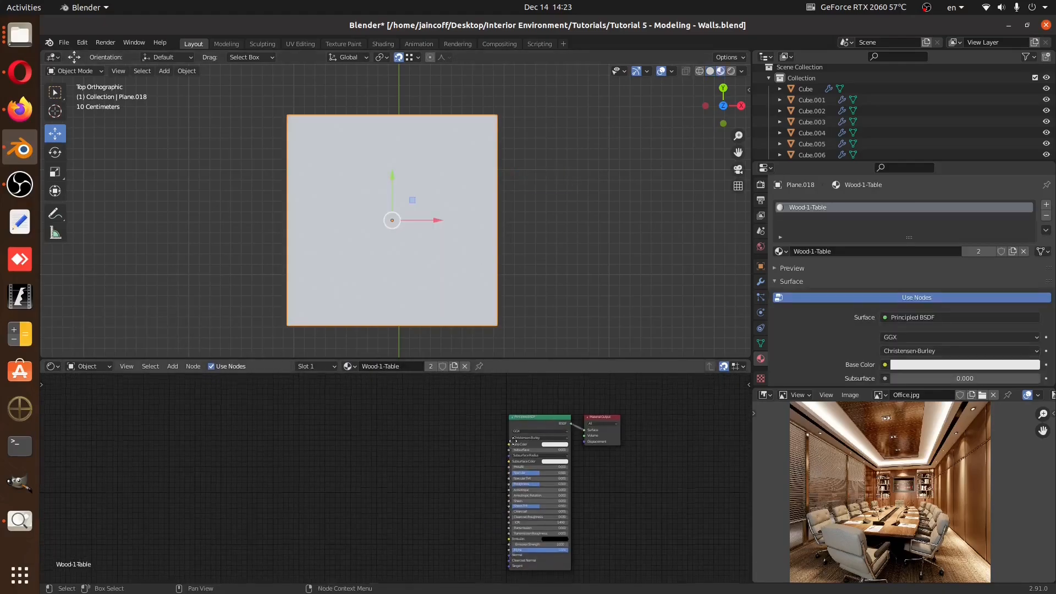
scroll(567, 423, "up", 1)
left_click(554, 431)
mouse_move(581, 355)
left_mouse_down()
mouse_move(596, 352)
mouse_move(568, 349)
left_mouse_up()
scroll(442, 461, "up", 1)
middle_click_drag(442, 460, 439, 477)
middle_click_drag(326, 422, 352, 436)
key("shift+a")
left_click(335, 419)
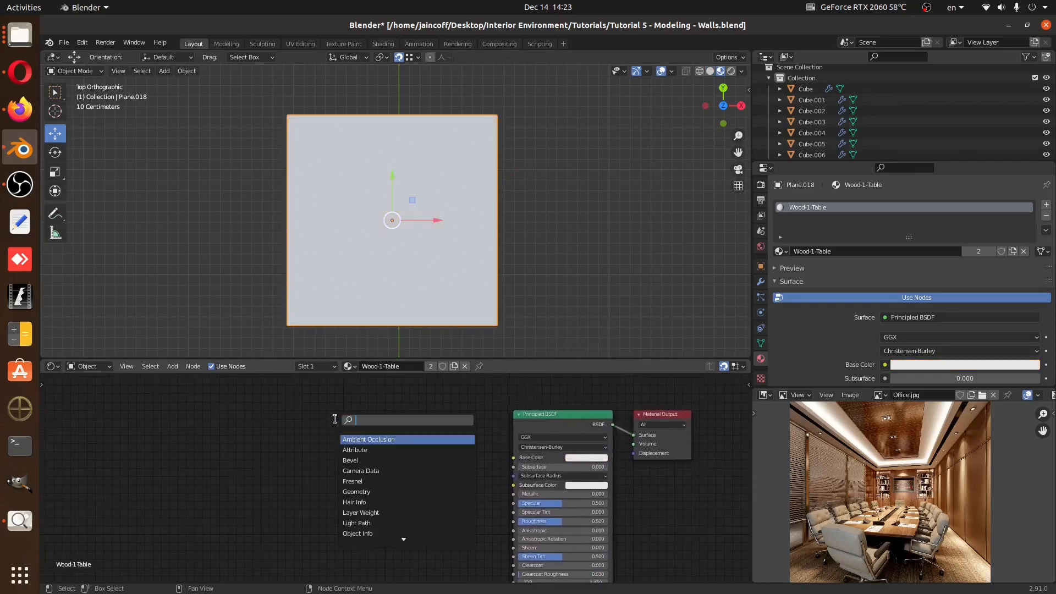
type("mu")
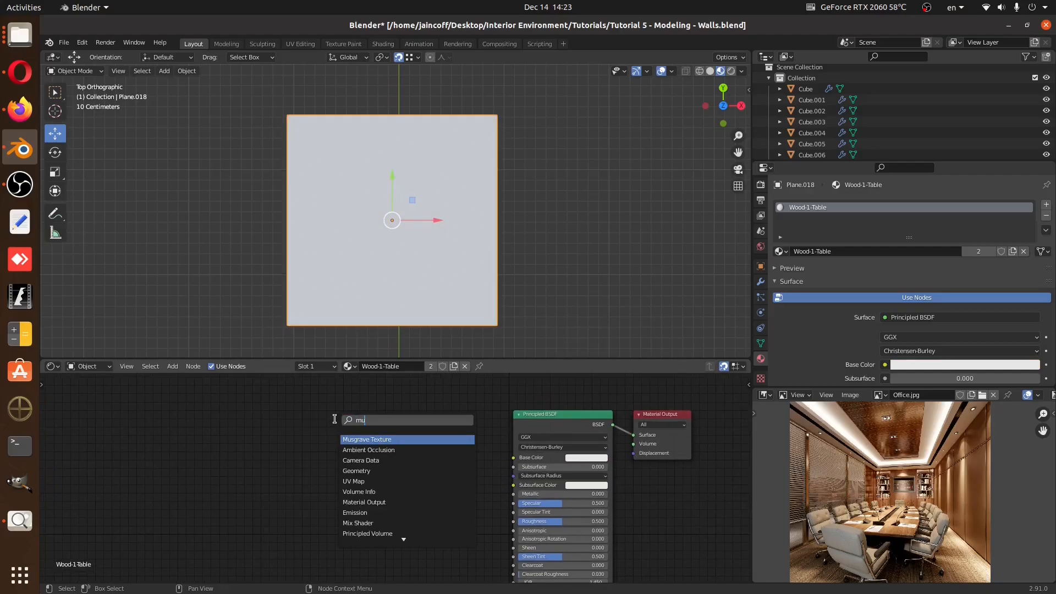
key("Return")
left_click(335, 420)
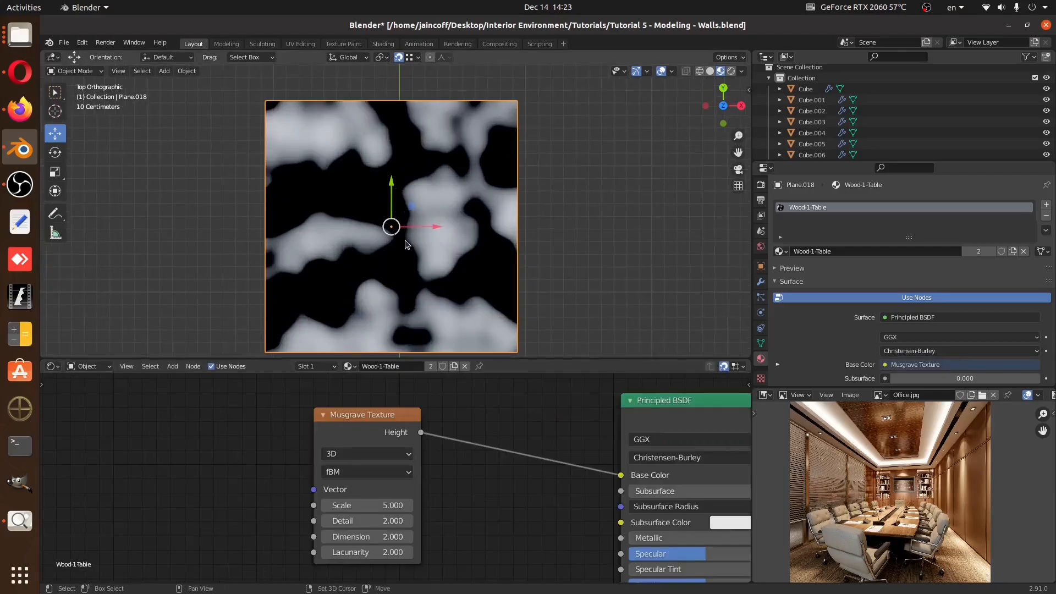
Duplicate the Musgrave Texture node in series, feeding the first node's Height into the copy's Vector and the copy's Height into Base Color
middle_click_drag(406, 239, 417, 228, "shift")
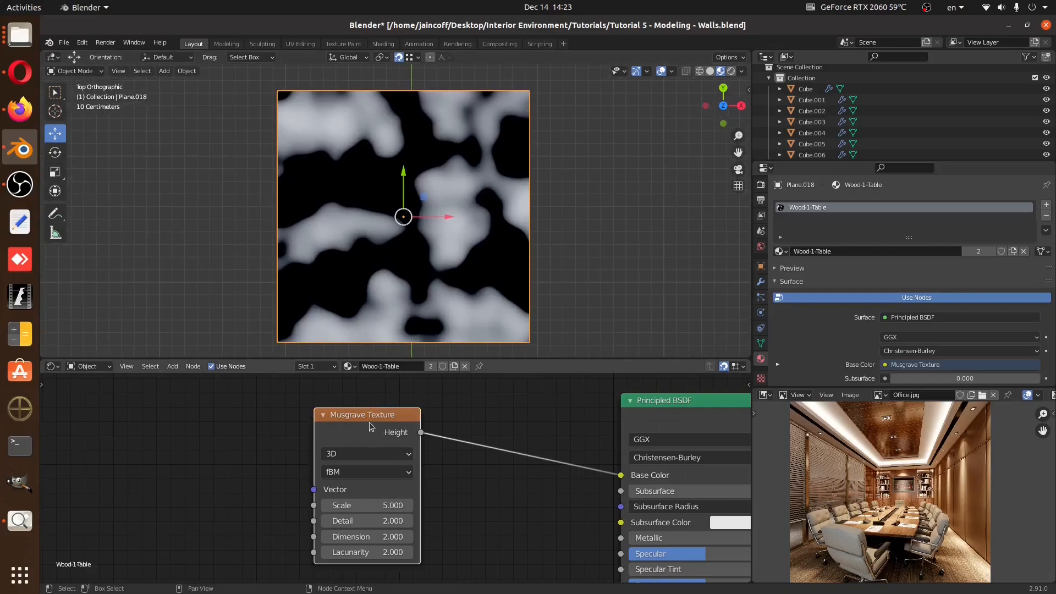
key("shift+d")
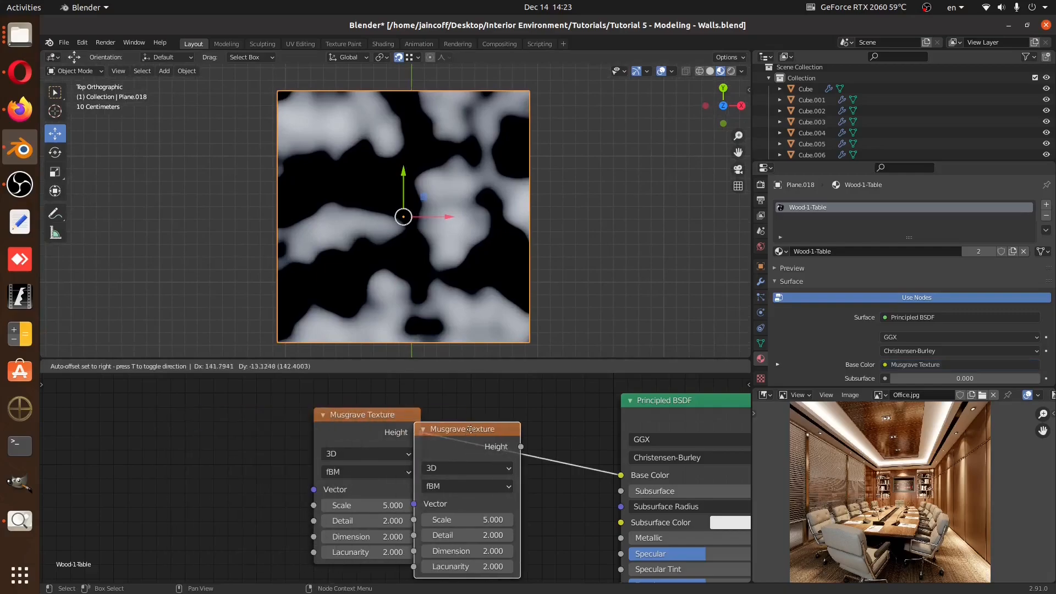
left_click(474, 420)
left_click_drag(334, 394, 547, 462)
left_click_drag(532, 423, 419, 421)
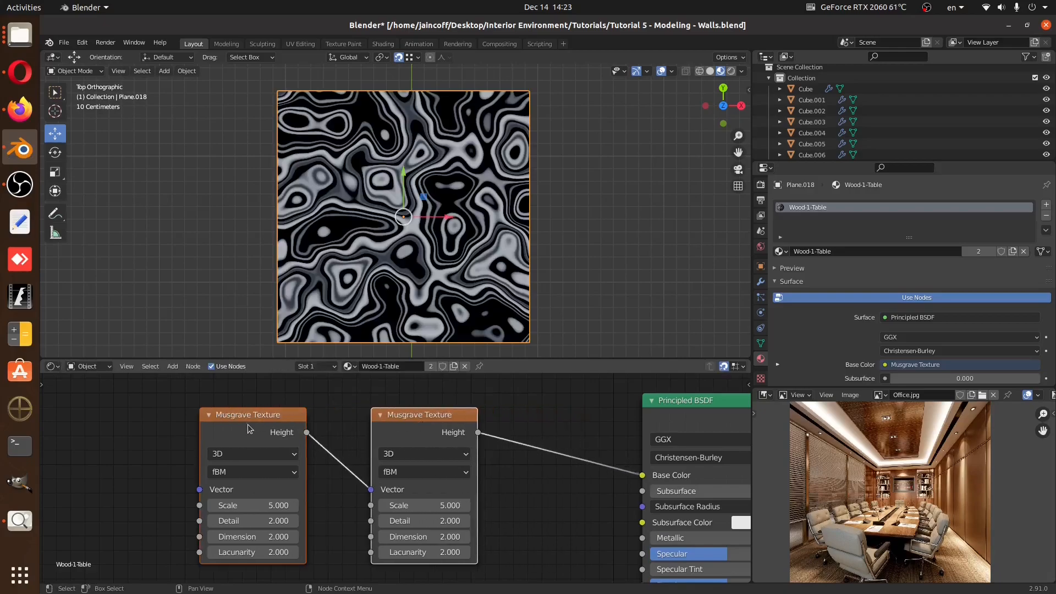
Try a different Scale on the first Musgrave Texture node while inspecting the pattern on the plane, and cancel the change
scroll(427, 244, "up", 8)
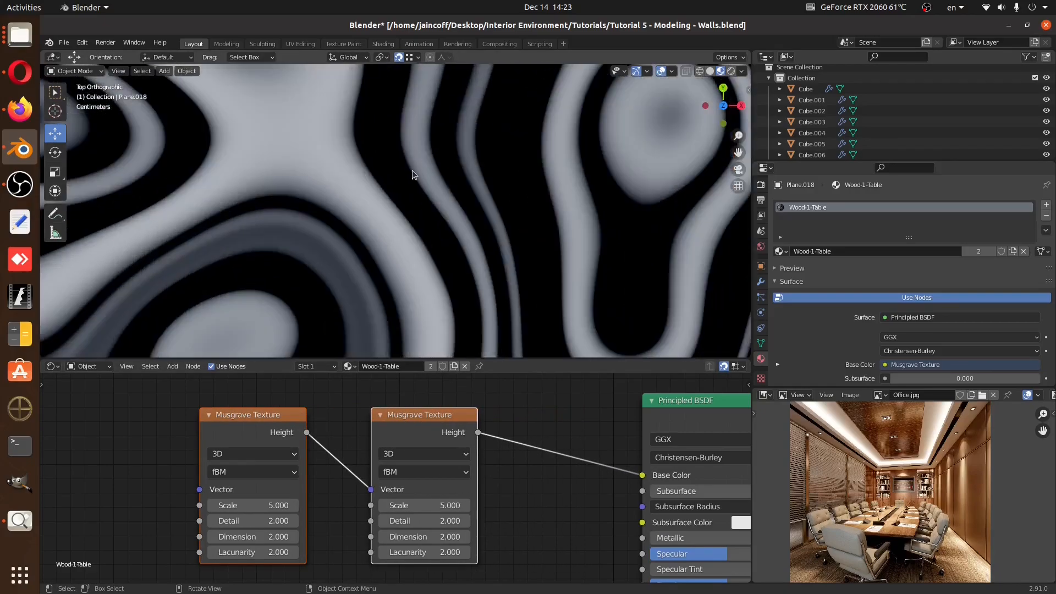
scroll(439, 230, "down", 5)
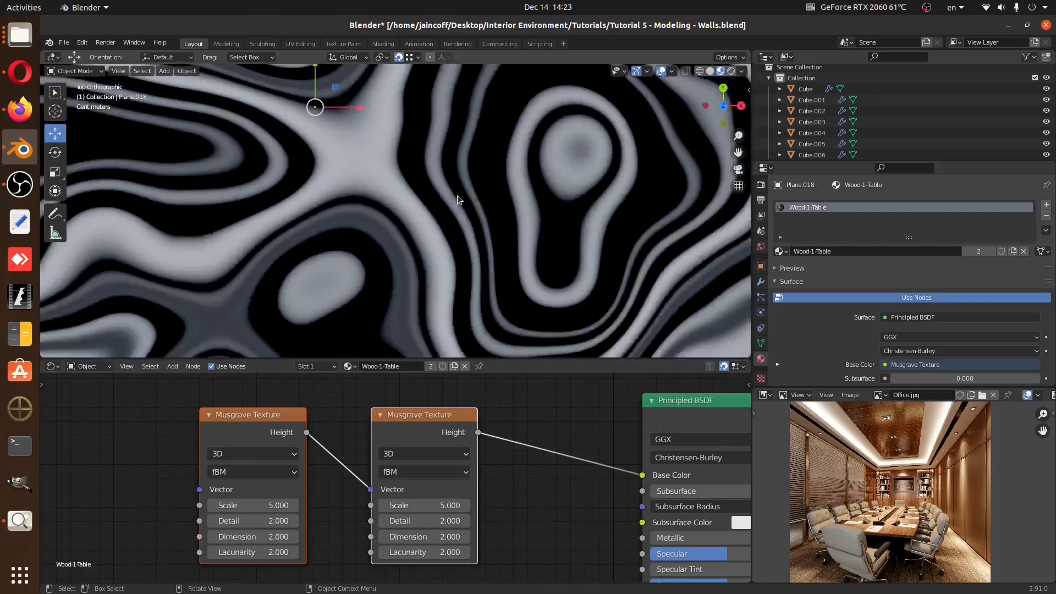
left_click_drag(269, 505, 330, 505)
right_click(270, 505)
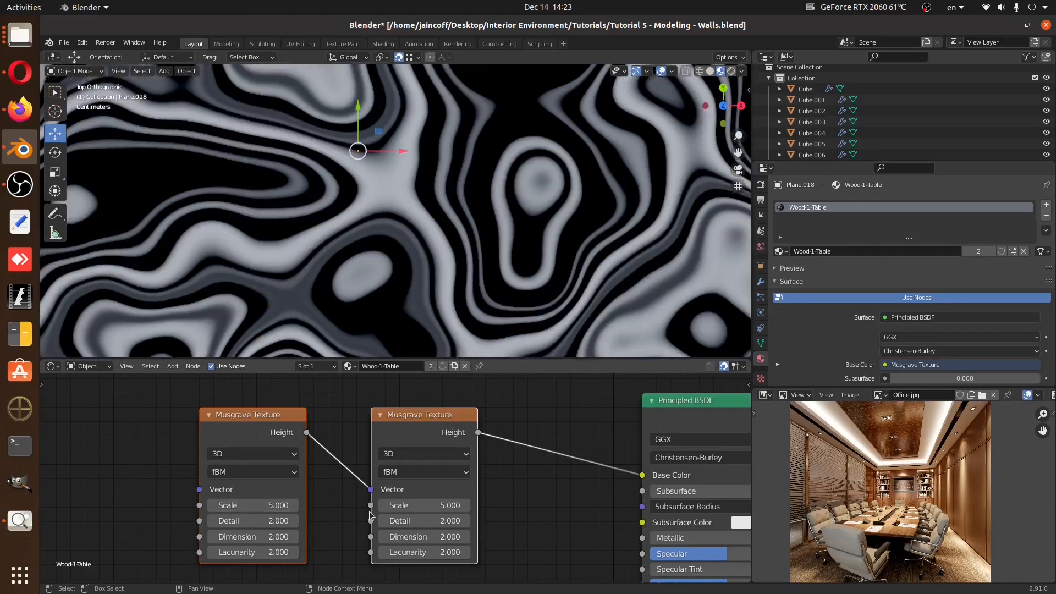
Set the Scale of the second Musgrave Texture node to 50
left_click_drag(439, 505, 470, 505)
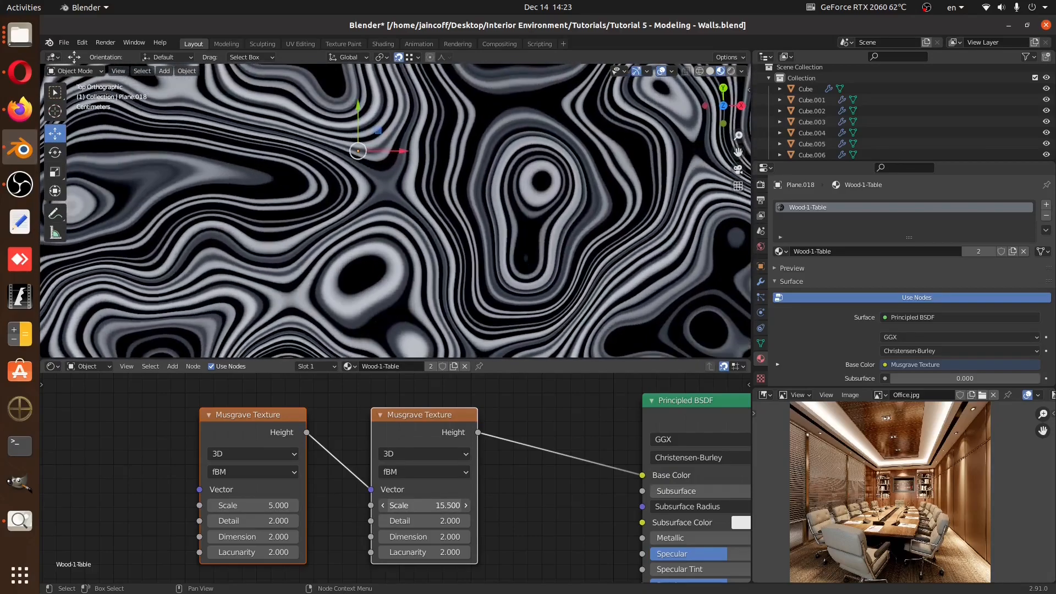
right_click(427, 506)
left_click(427, 506)
type("50")
key("Return")
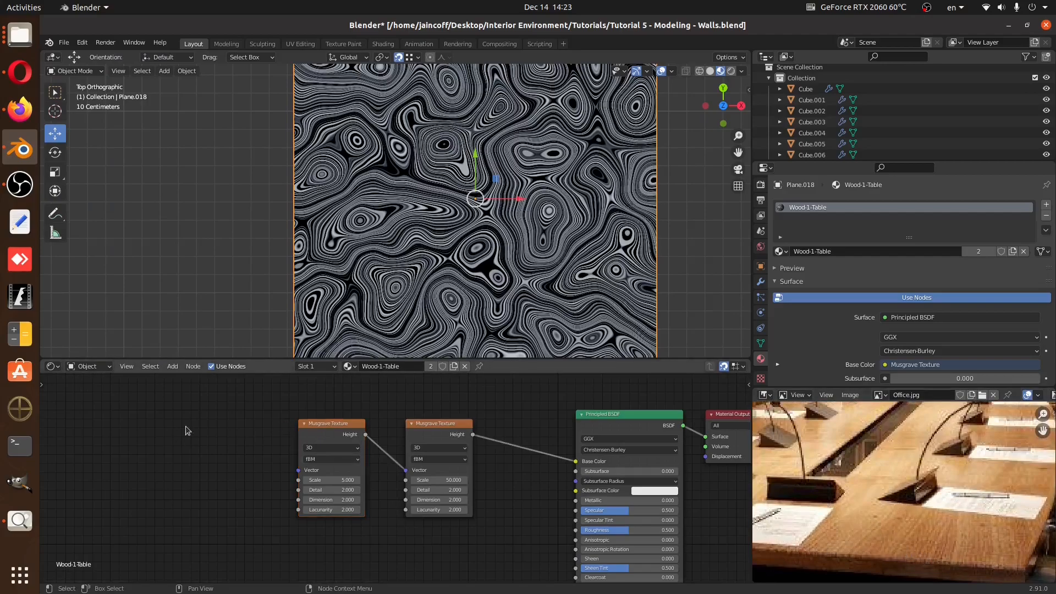
Add a Mapping node and place it in front of the first Musgrave Texture node
key("shift+a")
left_click(155, 437)
type("map")
key("Return")
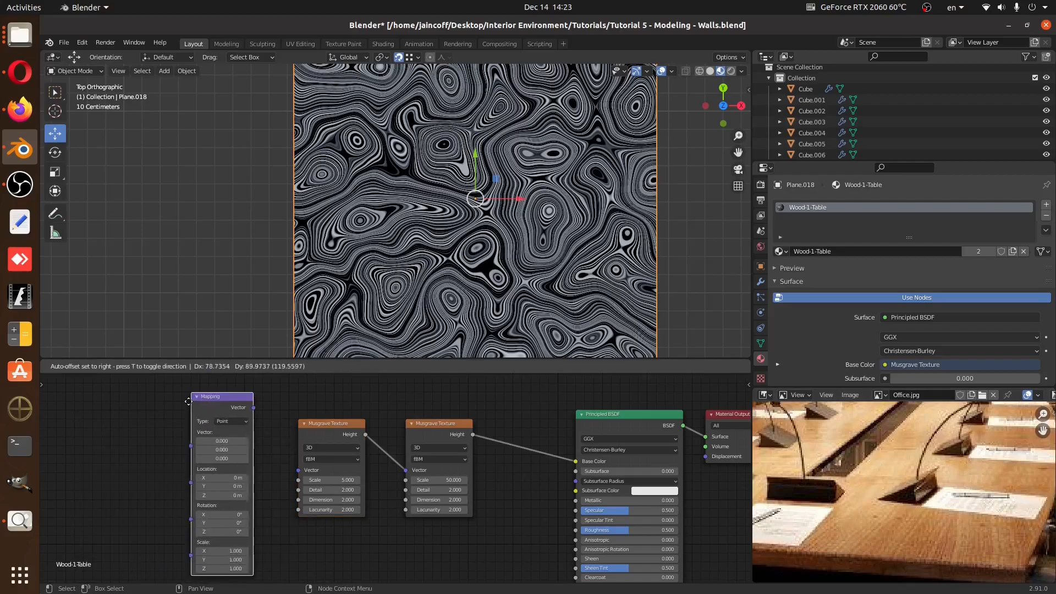
left_click(196, 395)
Add a Texture Coordinate node and place it in front of the Mapping node
key("shift+a")
left_click(115, 411)
type("geo")
key("BackSpace")
key("BackSpace")
key("BackSpace")
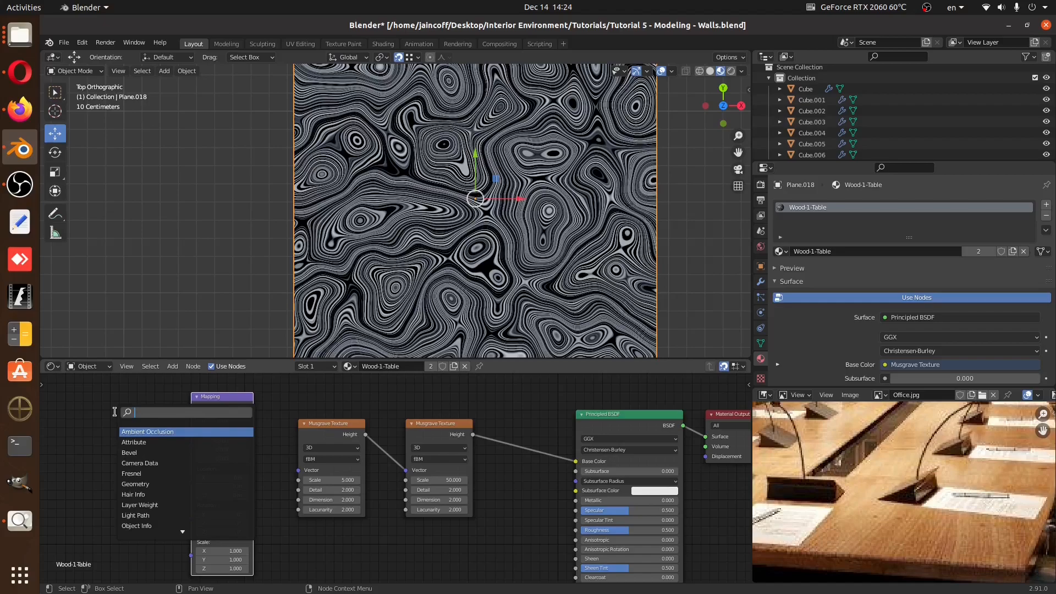
type("tex")
key("Return")
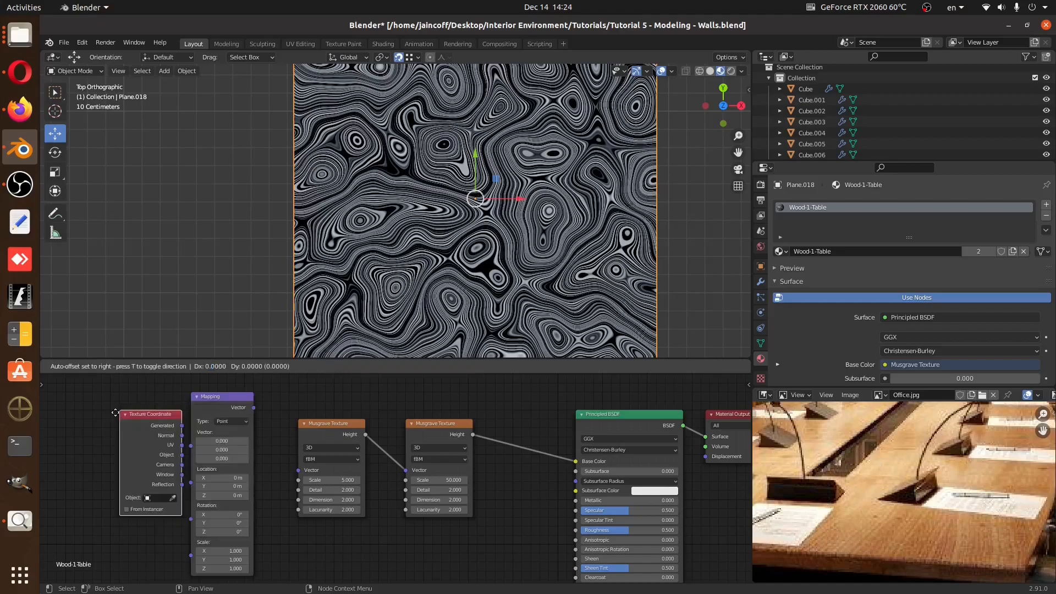
left_click(59, 419)
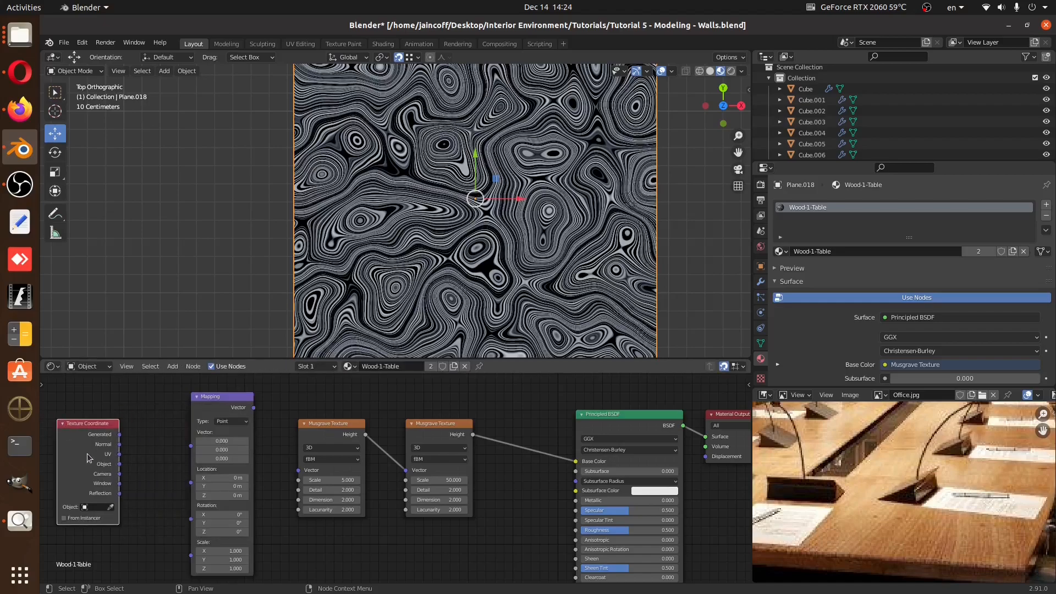
Put the plane in Edit Mode and show its UV layout in place of the reference photo
middle_click_drag(86, 453, 101, 453)
key("Tab")
scroll(478, 209, "down", 1)
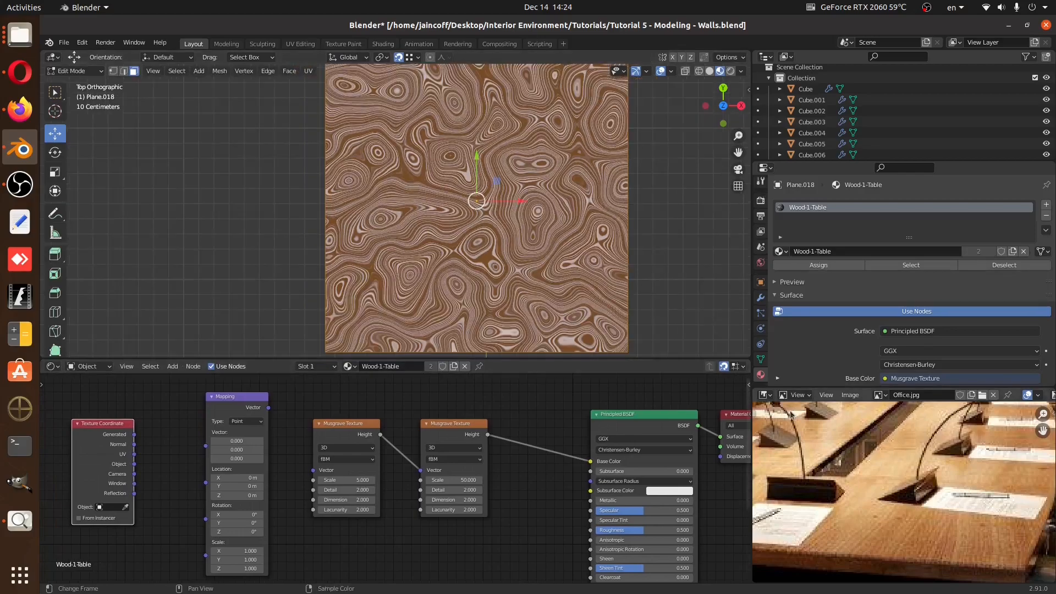
scroll(868, 467, "down", 3)
scroll(868, 467, "up", 1)
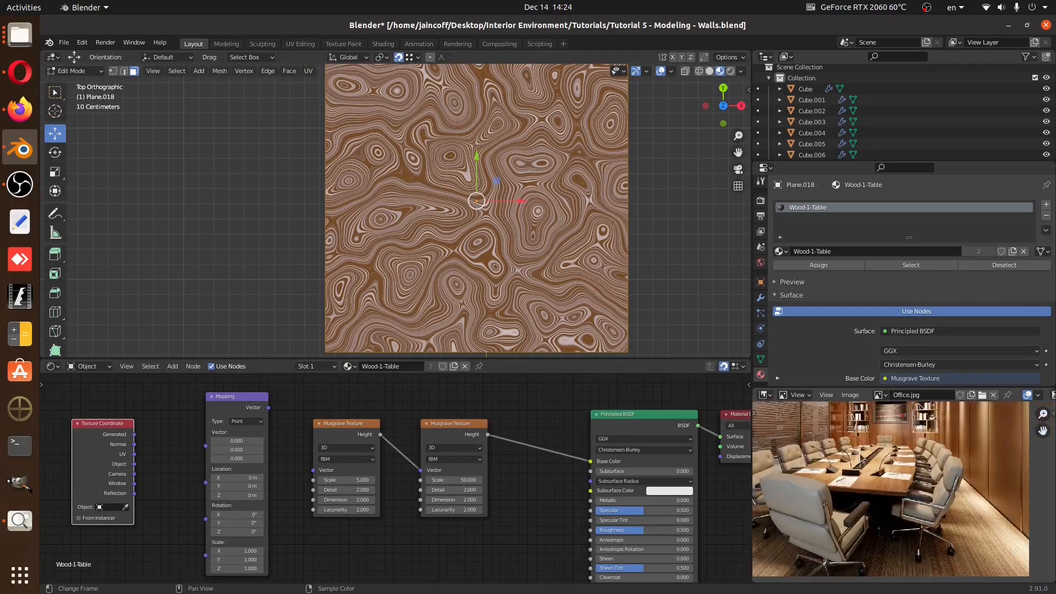
left_click(772, 399)
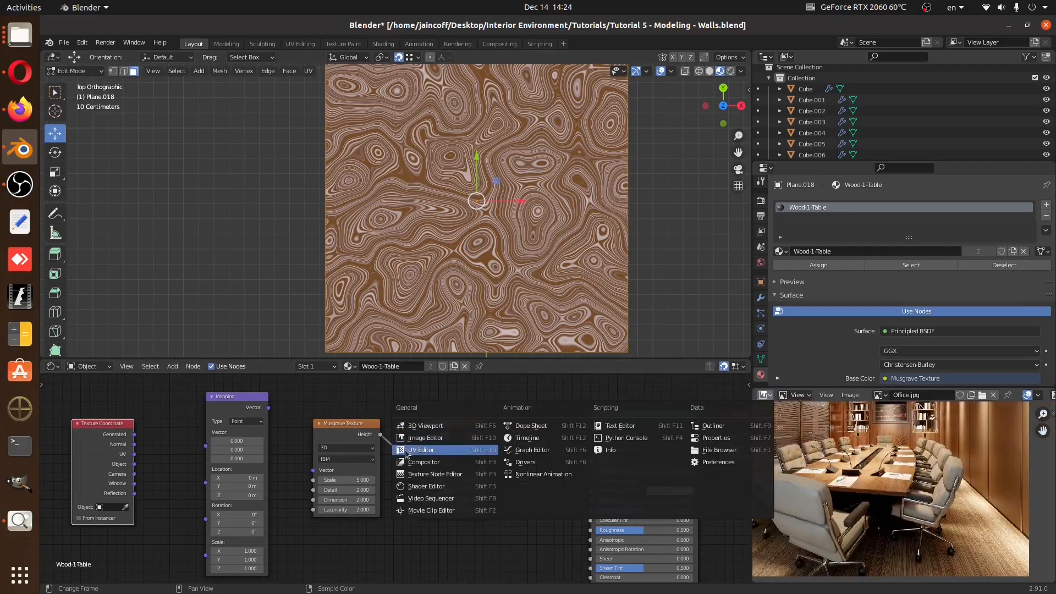
left_click(473, 452)
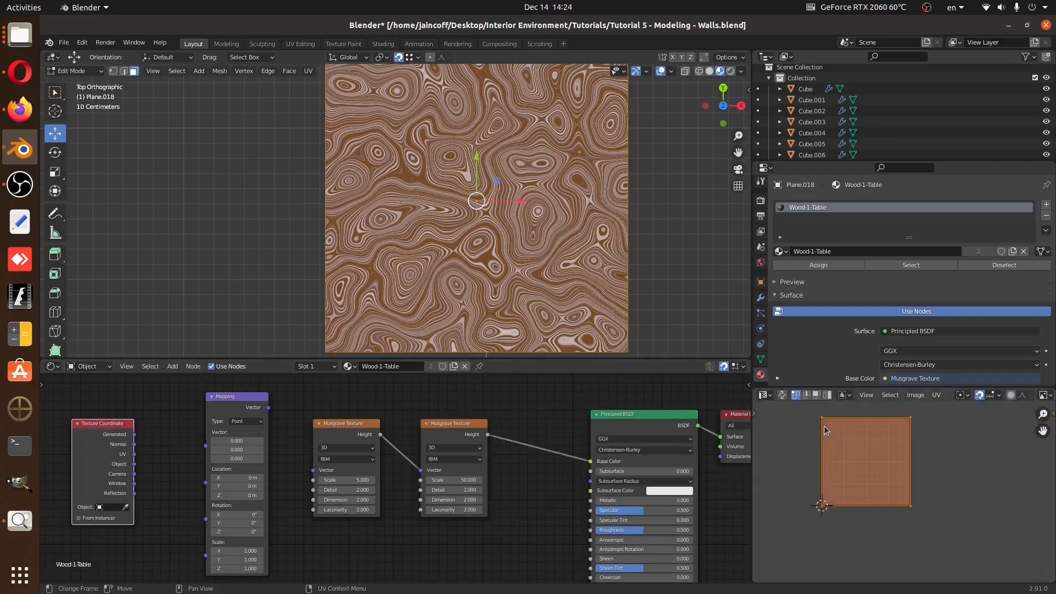
Switch the UV Editor area back to the Image Editor showing Office.jpg, framed on the wooden tabletop
left_click(762, 396)
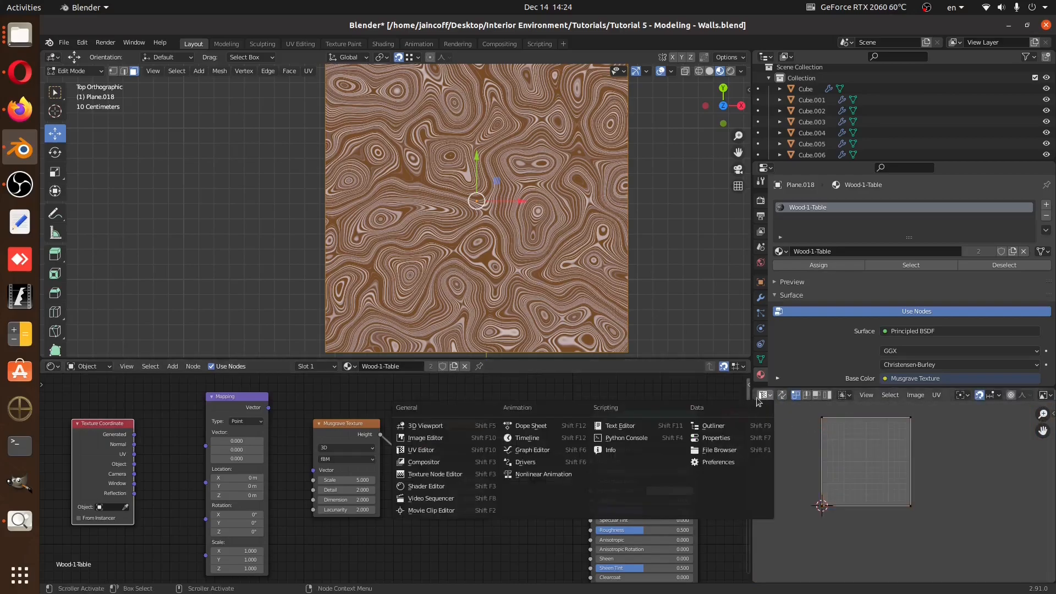
left_click(425, 438)
left_click(879, 395)
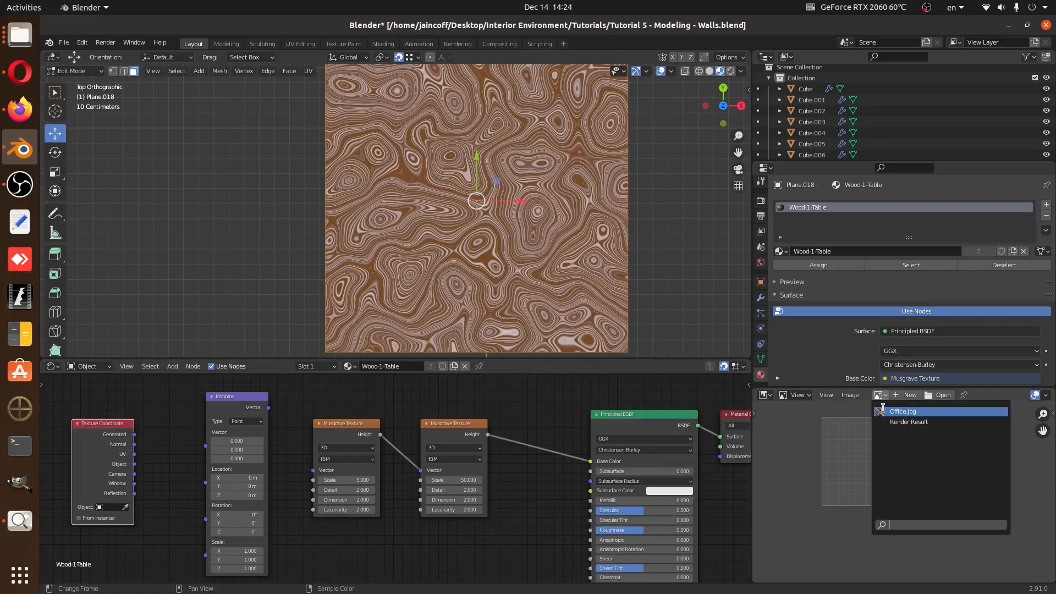
left_click(885, 411)
scroll(893, 517, "up", 2)
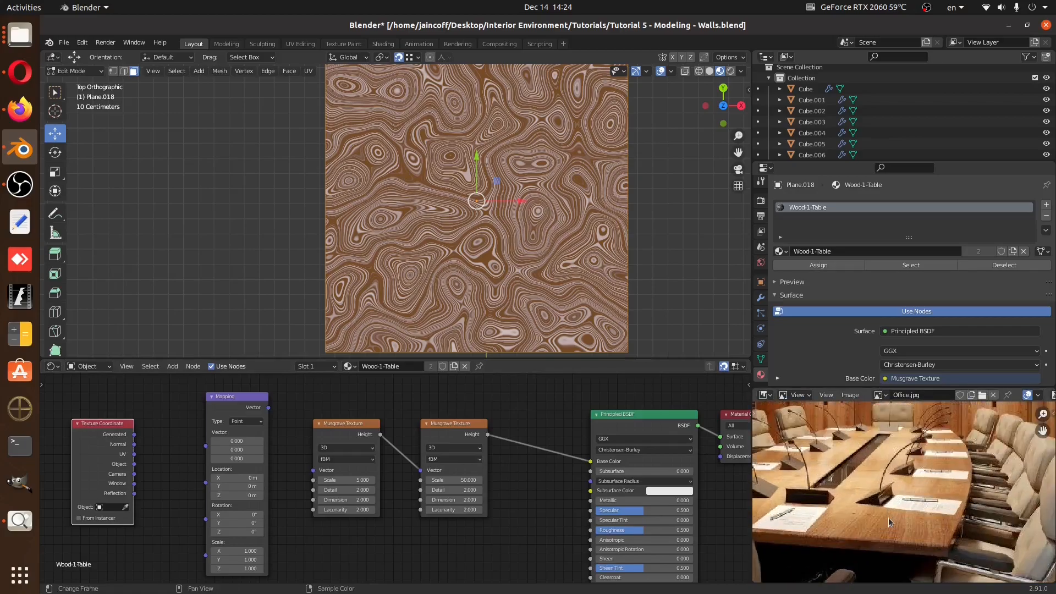
scroll(226, 450, "up", 2)
Link the Texture Coordinate's UV output through Mapping into the first Musgrave Texture's Vector, and set Mapping's X Scale to 0.25
left_click_drag(230, 449, 321, 439)
left_click_drag(401, 391, 457, 471)
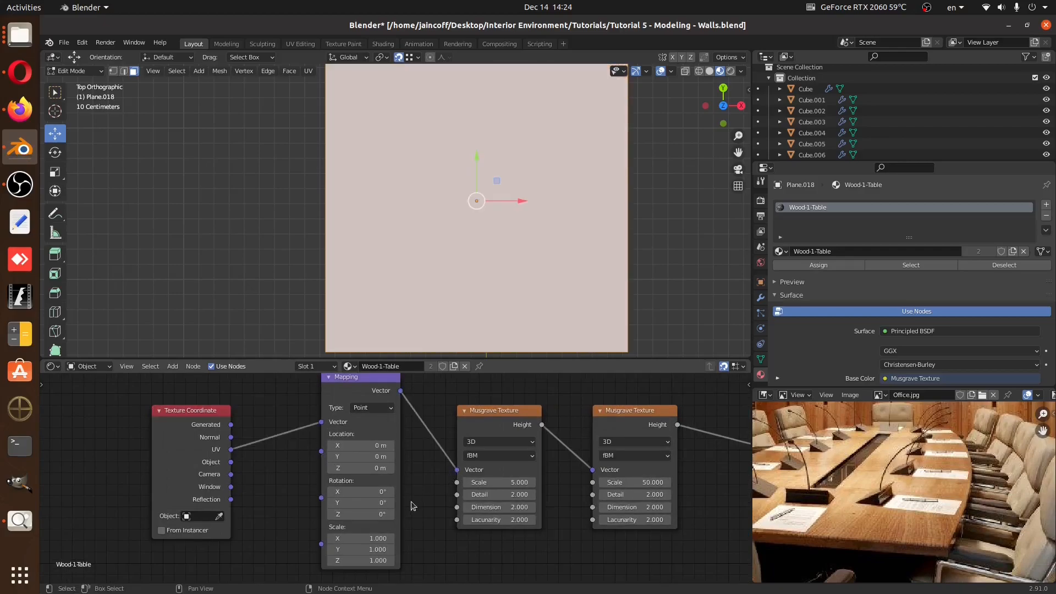
left_click_drag(375, 539, 325, 538)
right_click(376, 538)
left_click(375, 539)
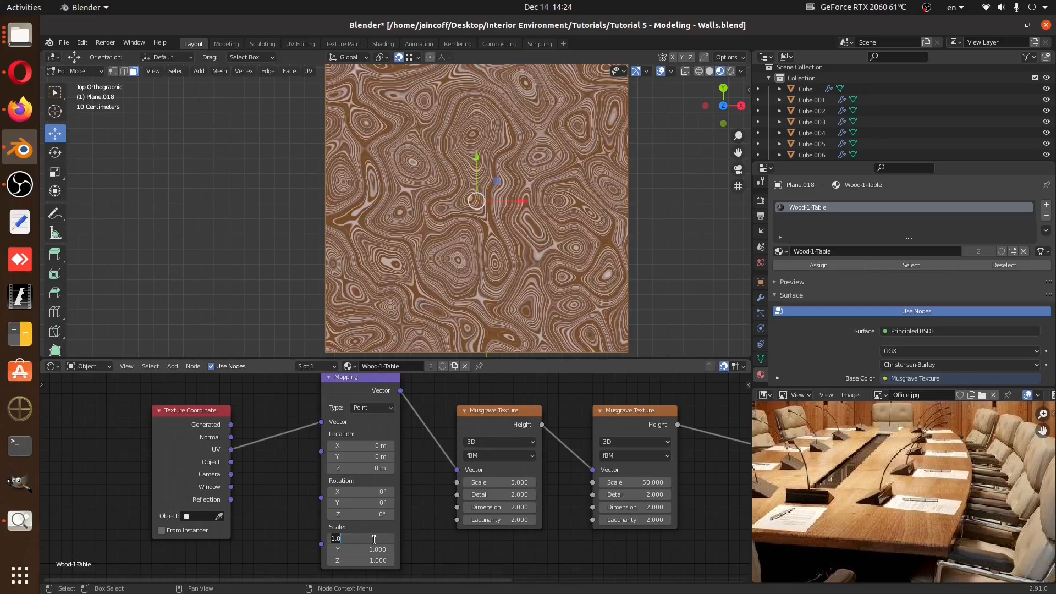
type(".25")
key("Return")
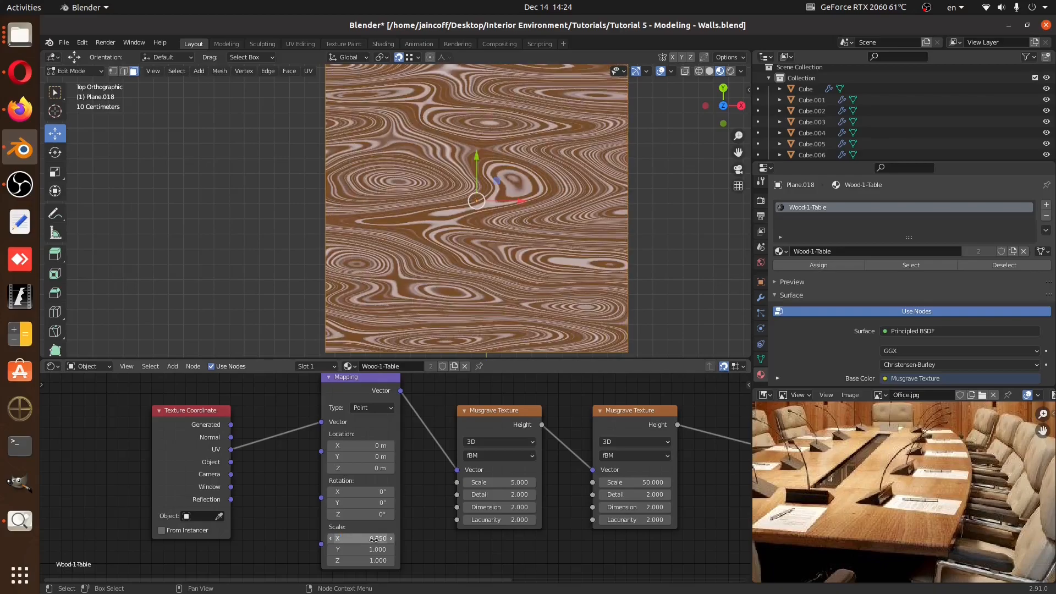
Set the Mapping node's X Scale to 0.1 and return the plane to Object Mode
scroll(572, 210, "down", 1)
left_click(368, 539)
left_click(368, 539)
key("Return")
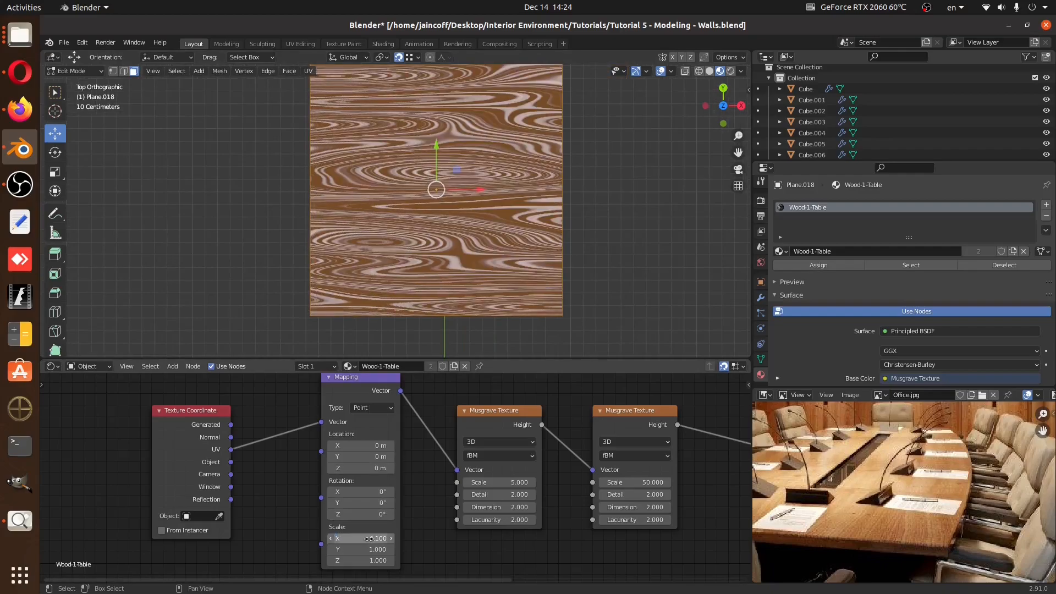
key("Tab")
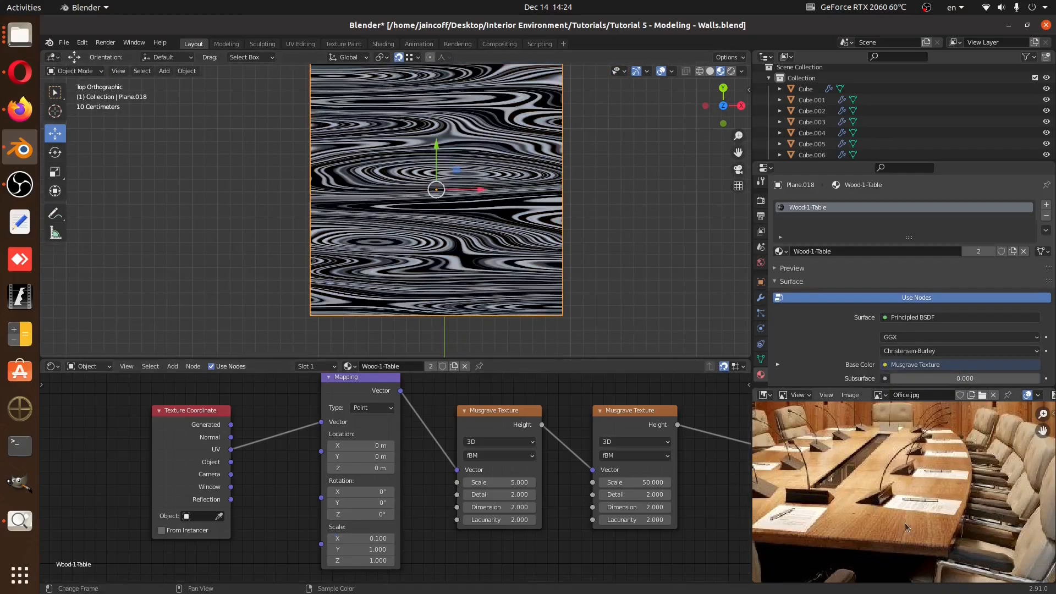
Examine the stretched grain on the plane against the wooden tabletop in the reference photo
scroll(905, 506, "up", 5)
scroll(454, 231, "down", 1)
middle_click_drag(455, 231, 421, 231)
scroll(441, 203, "down", 3)
scroll(450, 429, "down", 2)
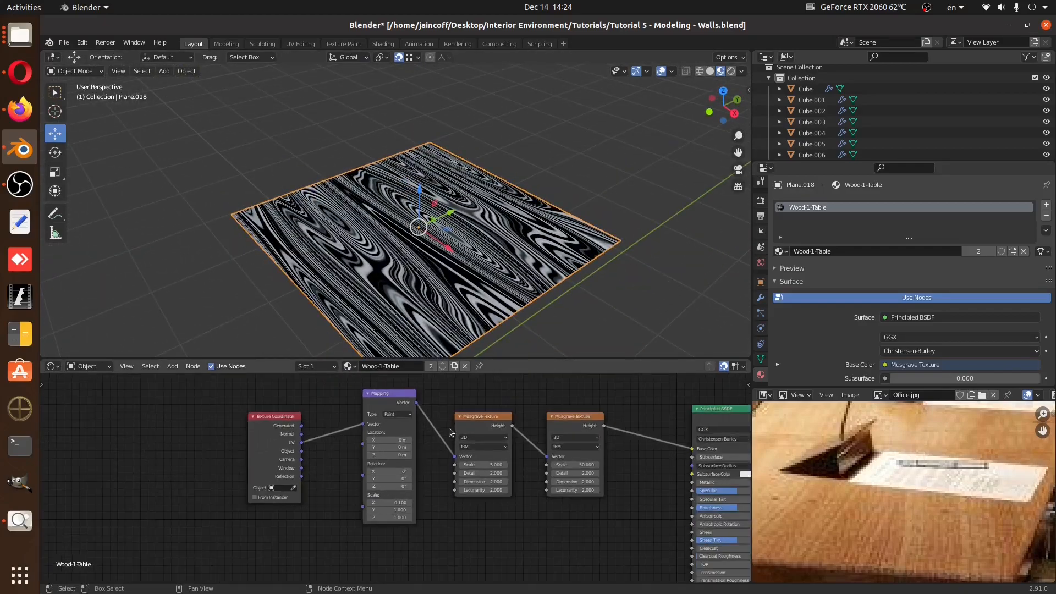
middle_click_drag(531, 469, 483, 469)
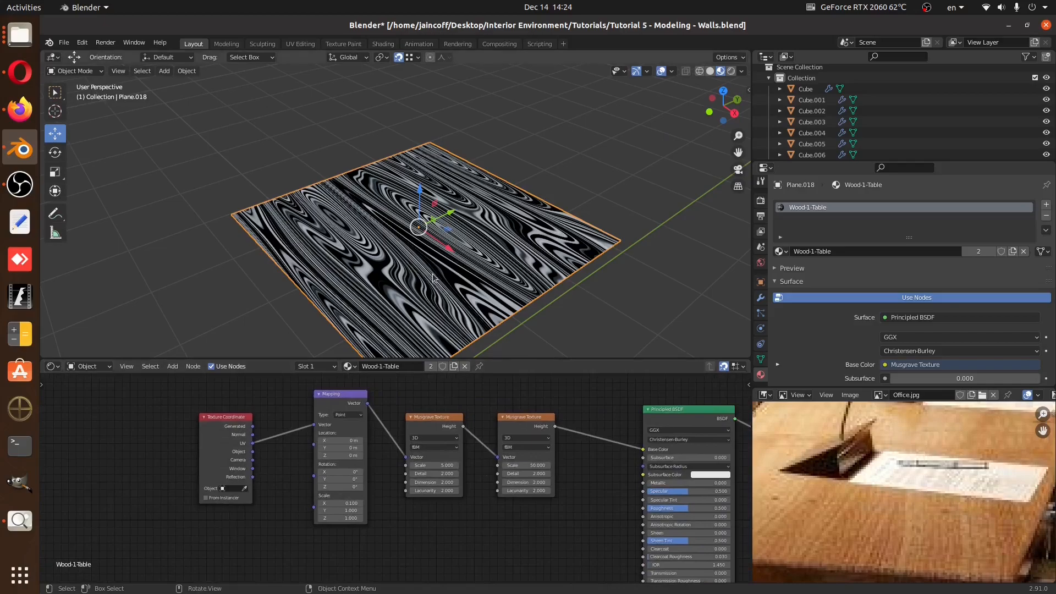
scroll(456, 269, "up", 5)
middle_click_drag(460, 266, 374, 259)
Shift the four texture-chain nodes away from the Principled BSDF and add a Noise Texture node below the second Musgrave Texture
left_click_drag(517, 528, 219, 464)
left_click_drag(347, 405, 255, 397)
key("shift+a")
left_click(524, 454)
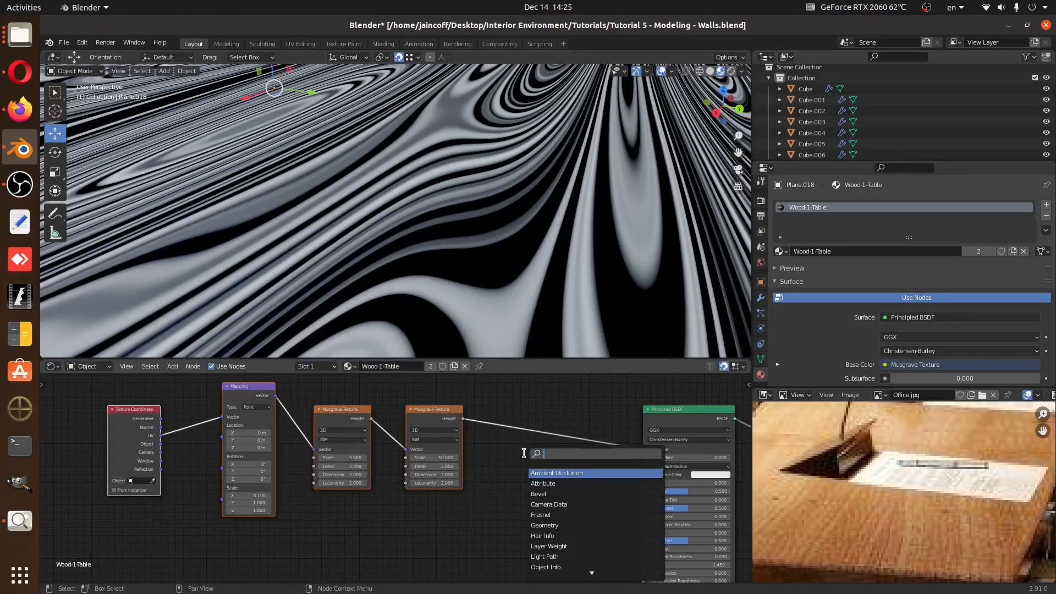
type("noi")
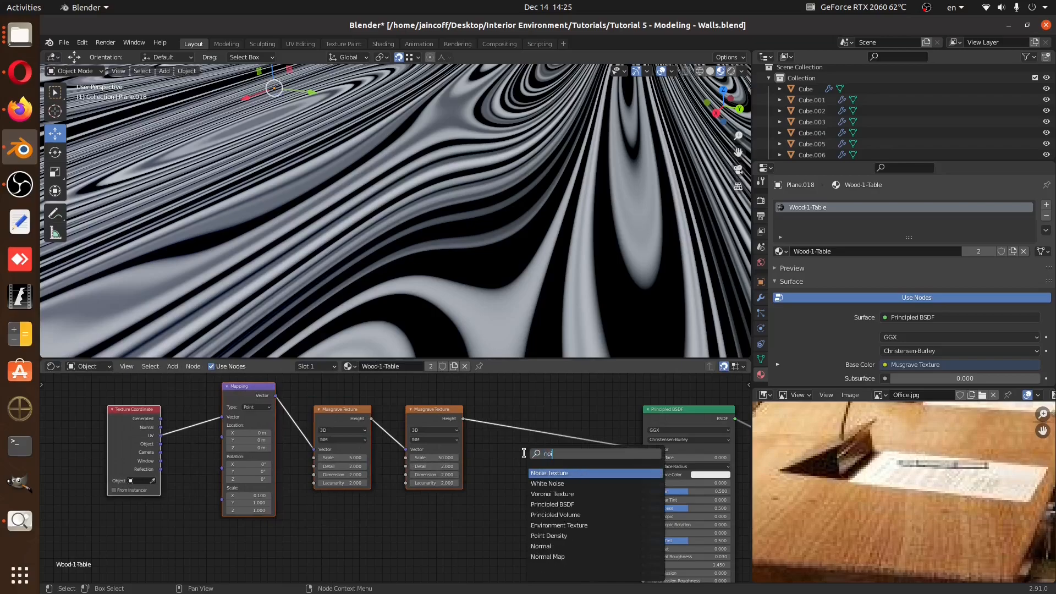
key("Return")
left_click(414, 506)
Insert a MixRGB node between the second Musgrave Texture and Base Color, and connect the Noise Texture's Color to its Color2
key("shift+a")
left_click(505, 466)
type("mix")
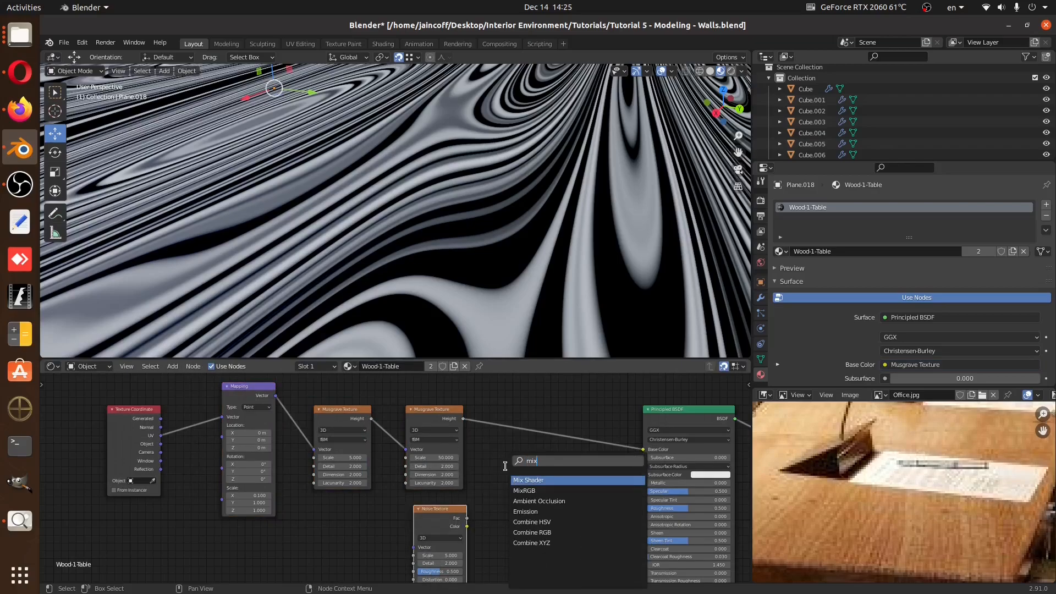
key("Down")
key("Return")
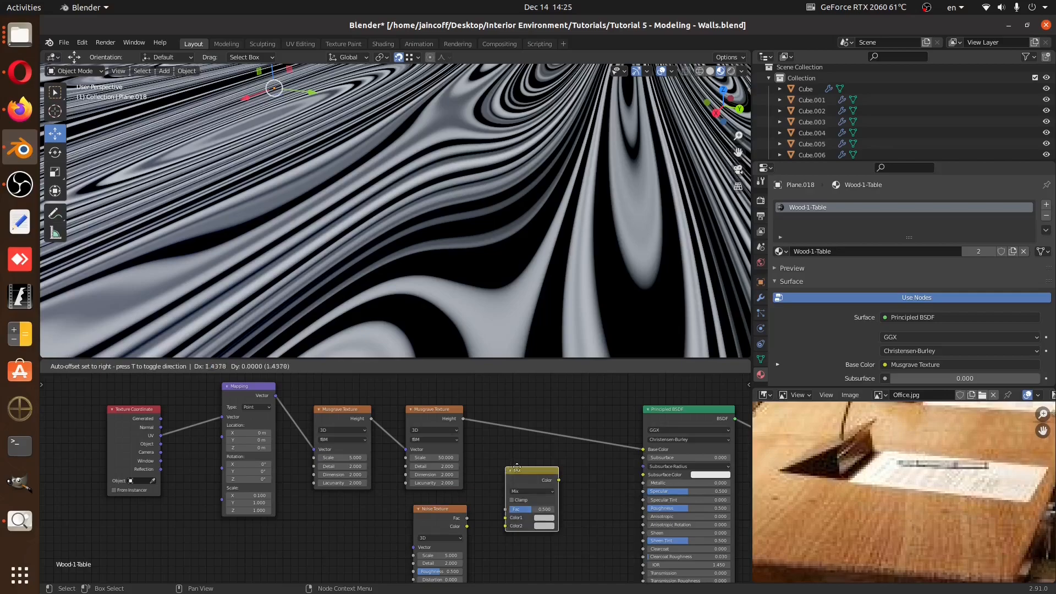
left_click(529, 422)
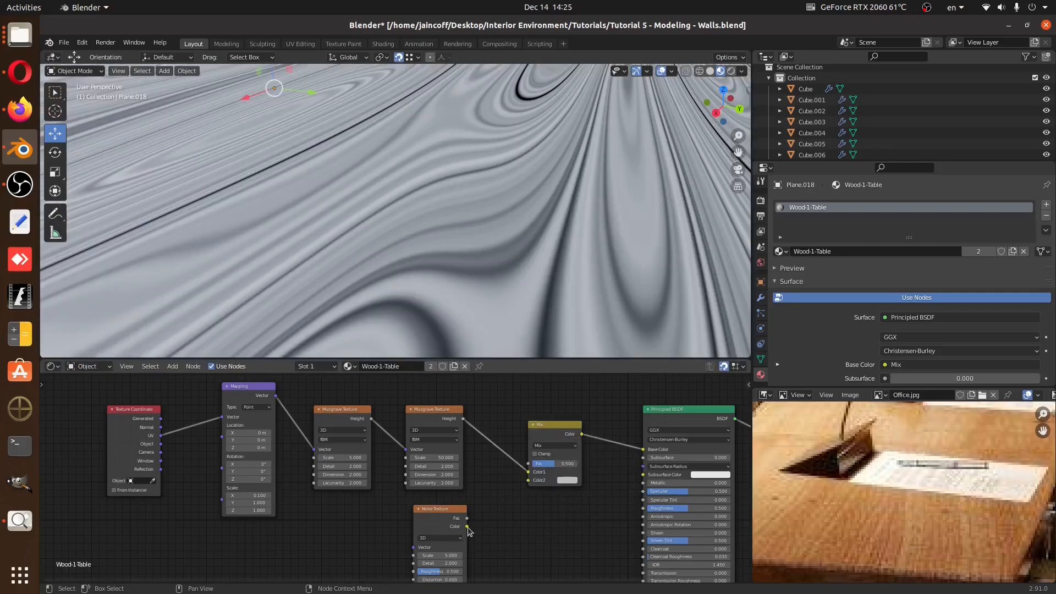
left_click_drag(468, 527, 527, 482)
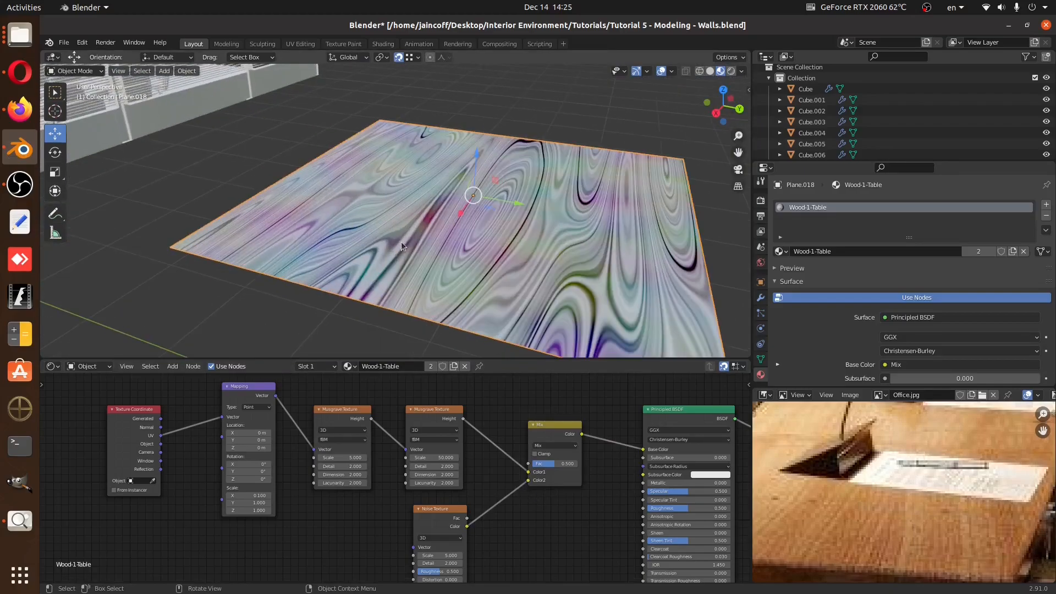
Insert a ColorRamp node on the link between the Noise Texture and Mix nodes, repositioning the Noise Texture to make room
middle_click_drag(401, 242, 479, 255)
scroll(503, 232, "up", 4)
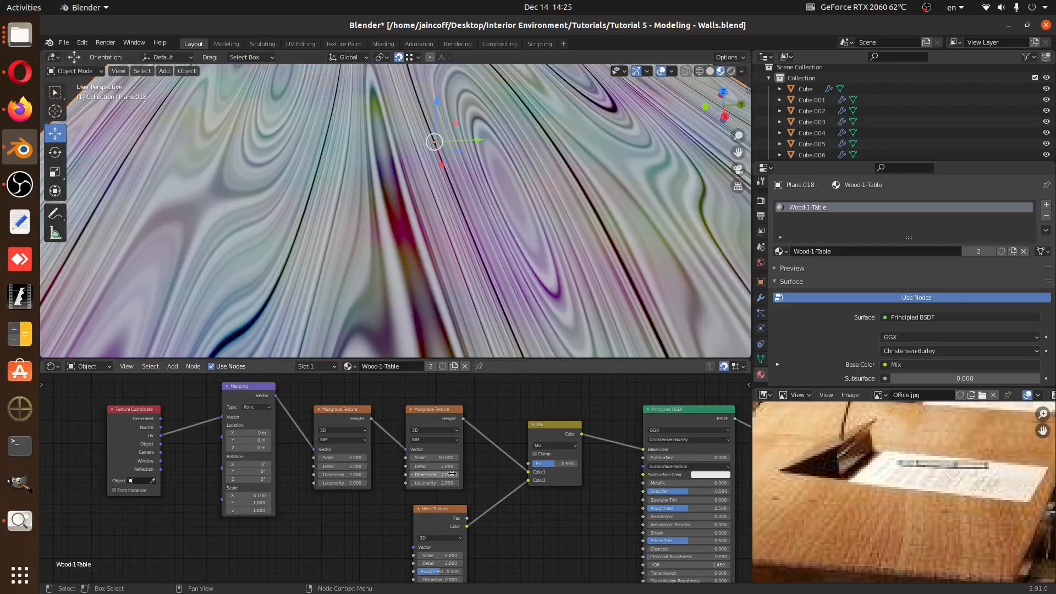
scroll(450, 480, "down", 2)
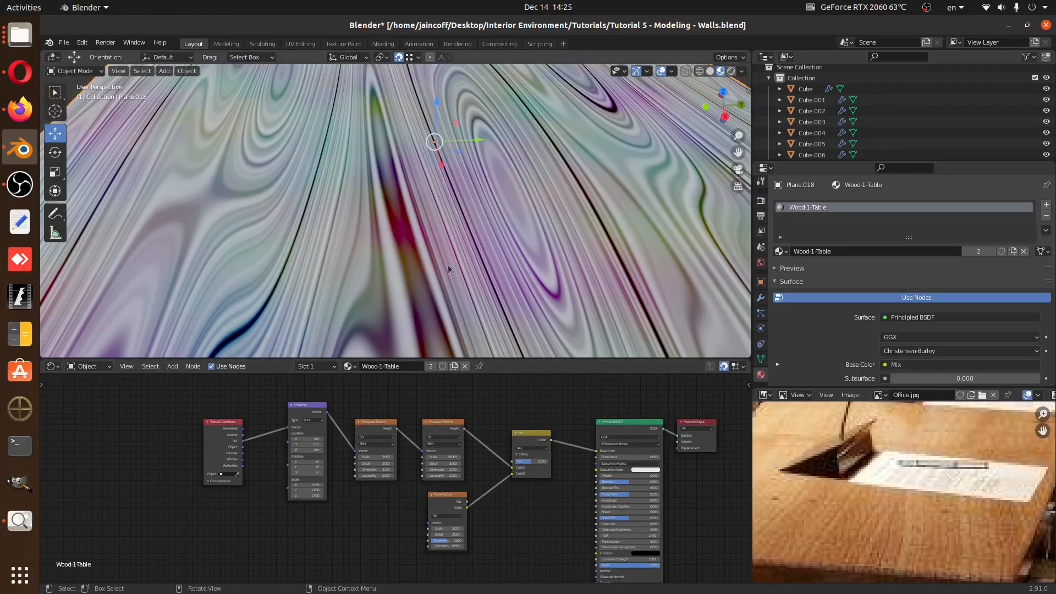
left_click_drag(440, 504, 402, 538)
key("shift+a")
left_click(483, 465)
type("color ramp")
key("Return")
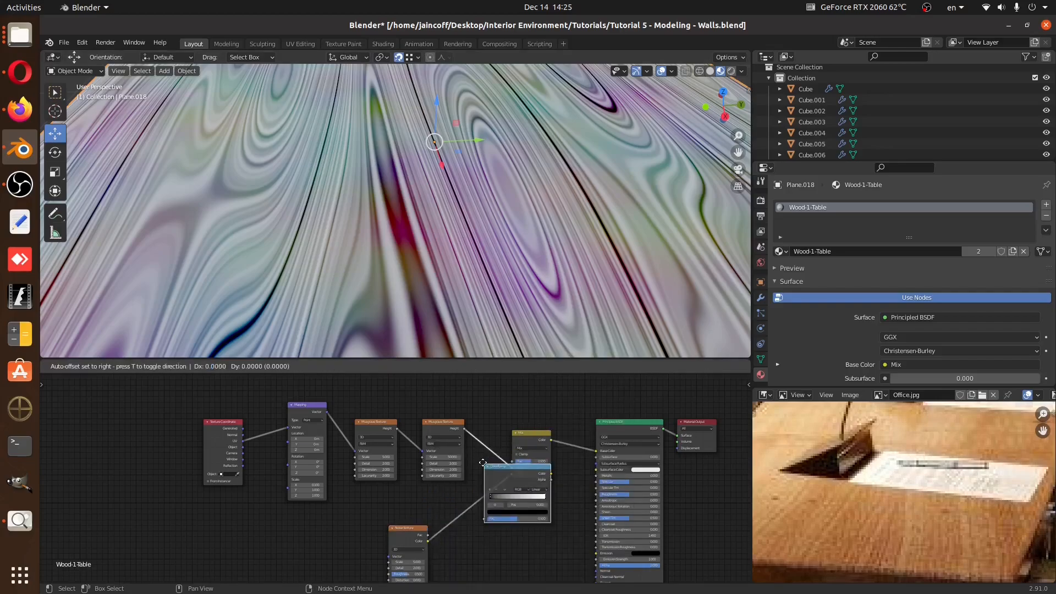
left_click(461, 491)
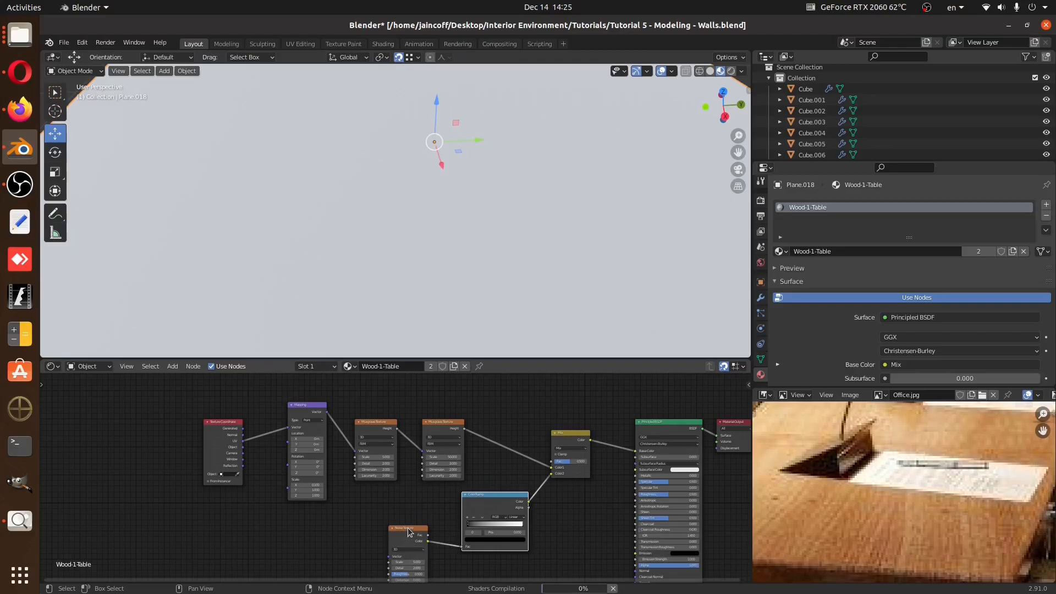
left_click_drag(404, 530, 422, 520)
Set the Noise Texture's Detail to 16 and Roughness to 1
middle_click_drag(512, 225, 461, 236)
scroll(531, 235, "down", 4)
scroll(468, 260, "up", 5)
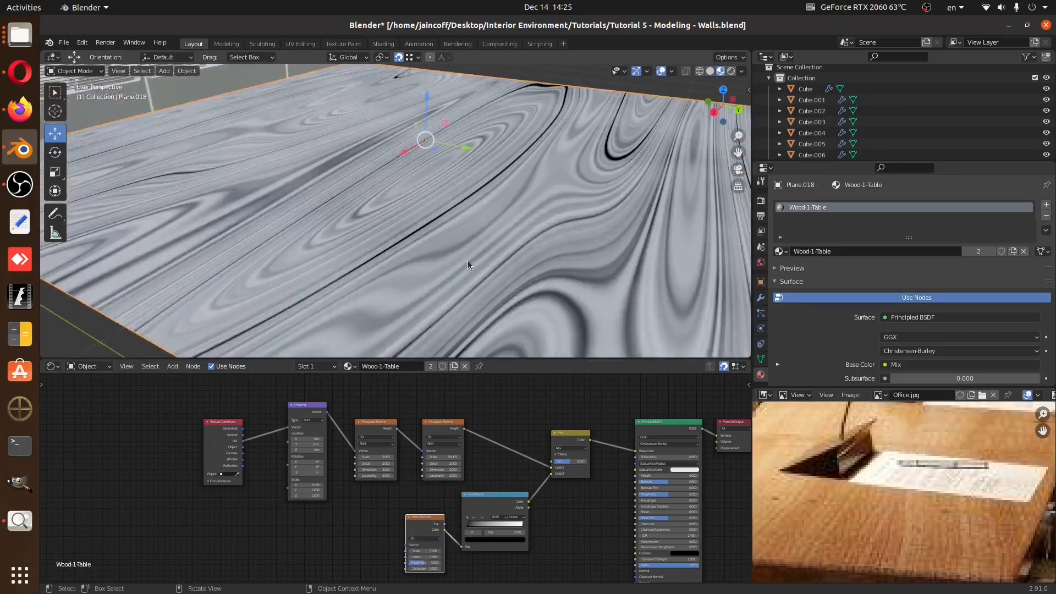
scroll(466, 255, "down", 3)
scroll(440, 528, "up", 5)
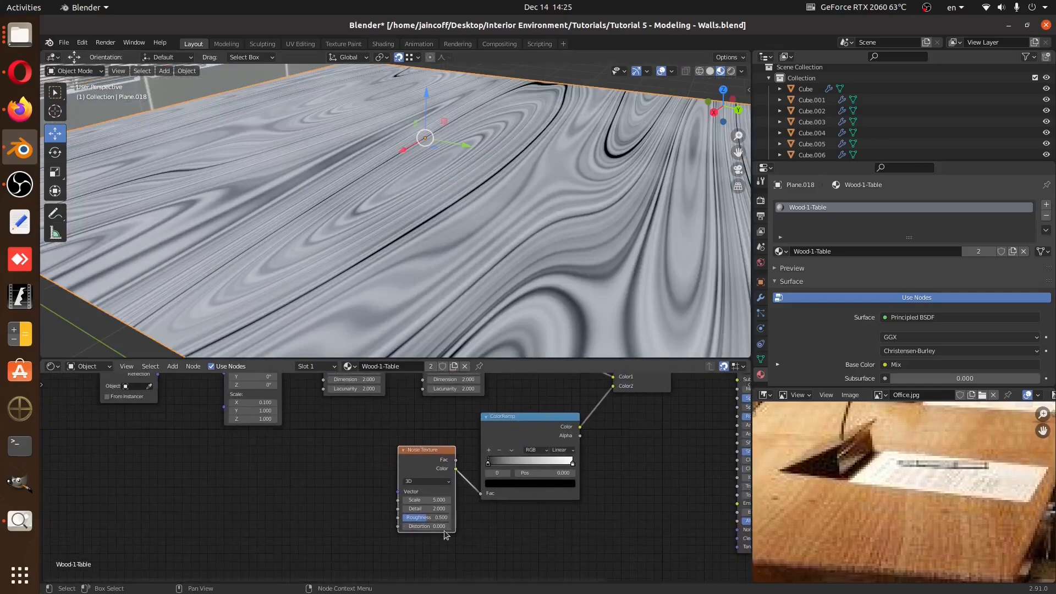
left_click_drag(418, 498, 455, 511)
middle_click_drag(543, 266, 532, 231)
scroll(537, 249, "up", 4)
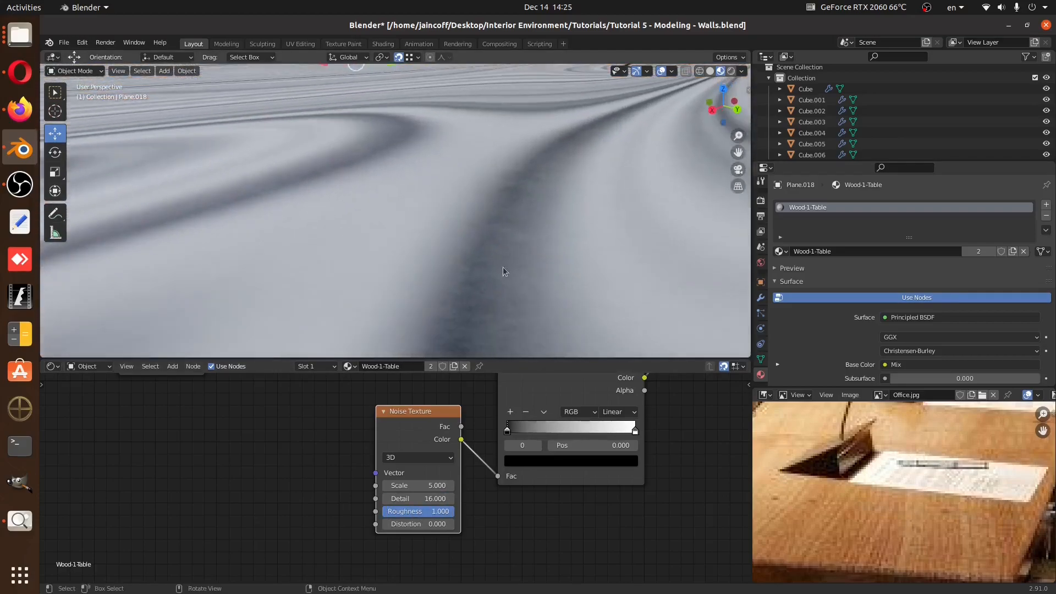
Examine the mixed grain pattern on the plane together with the Mix and ColorRamp nodes
middle_click_drag(609, 464, 591, 502)
scroll(498, 241, "down", 5)
middle_click_drag(498, 240, 501, 264)
scroll(559, 464, "down", 2)
scroll(635, 438, "up", 2)
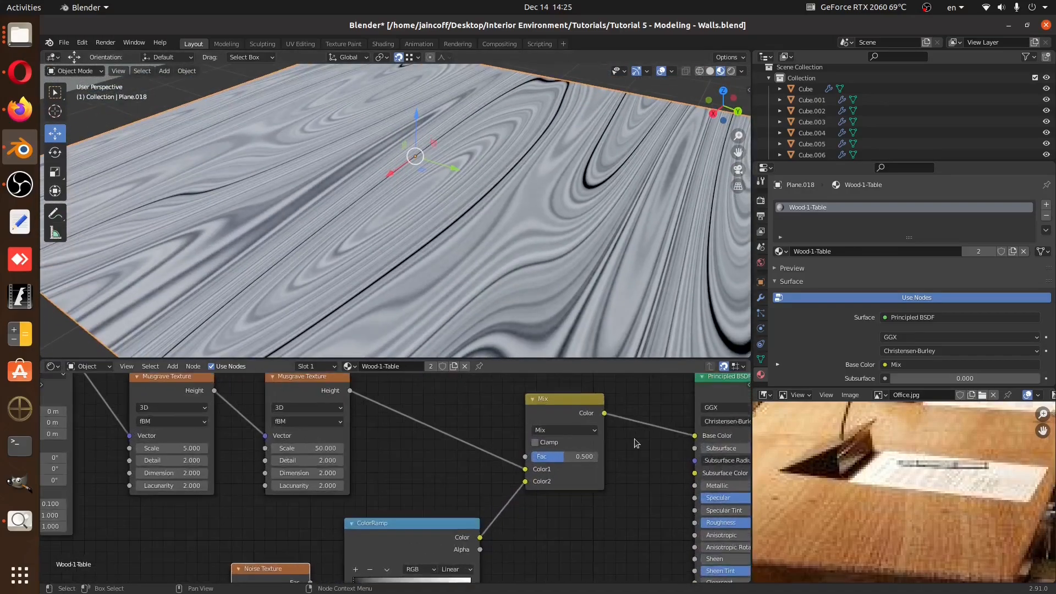
scroll(574, 437, "up", 2)
scroll(575, 438, "down", 2)
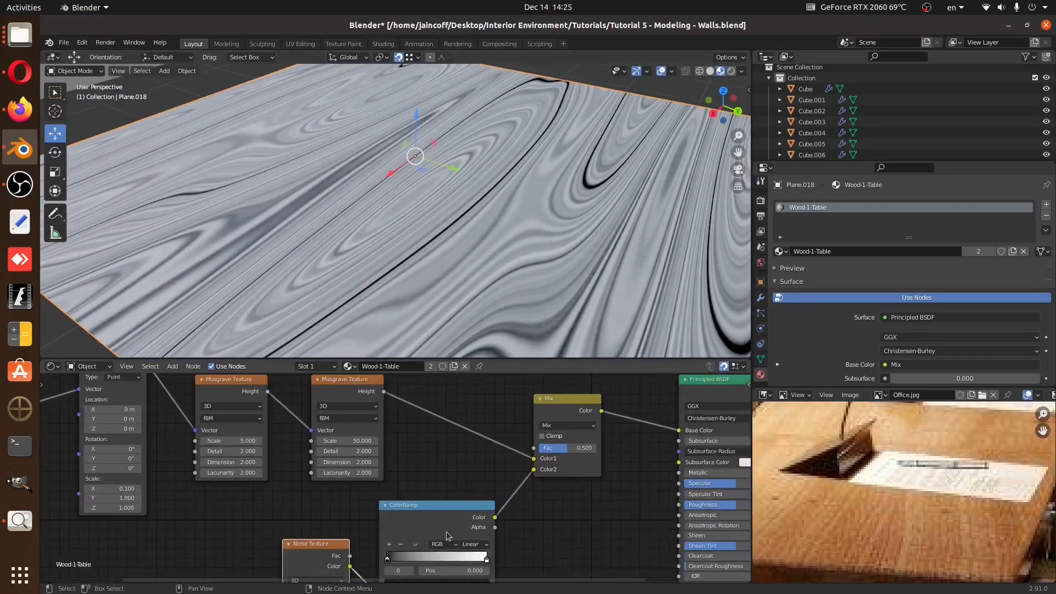
Try a Fac of 0.800 on the Mix node and check the grain across the plane
left_click_drag(567, 447, 572, 448)
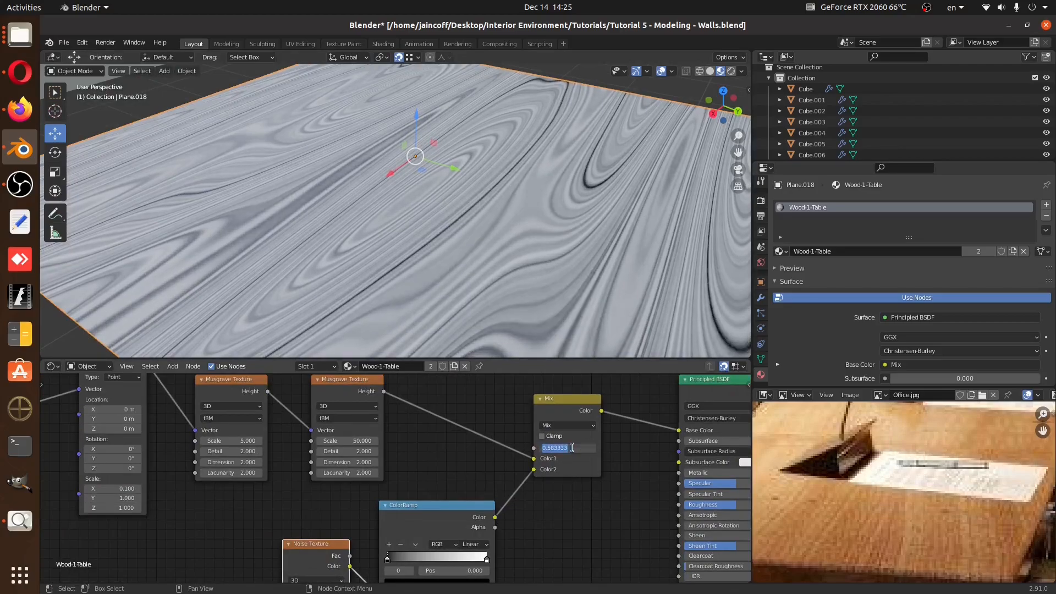
key("Return")
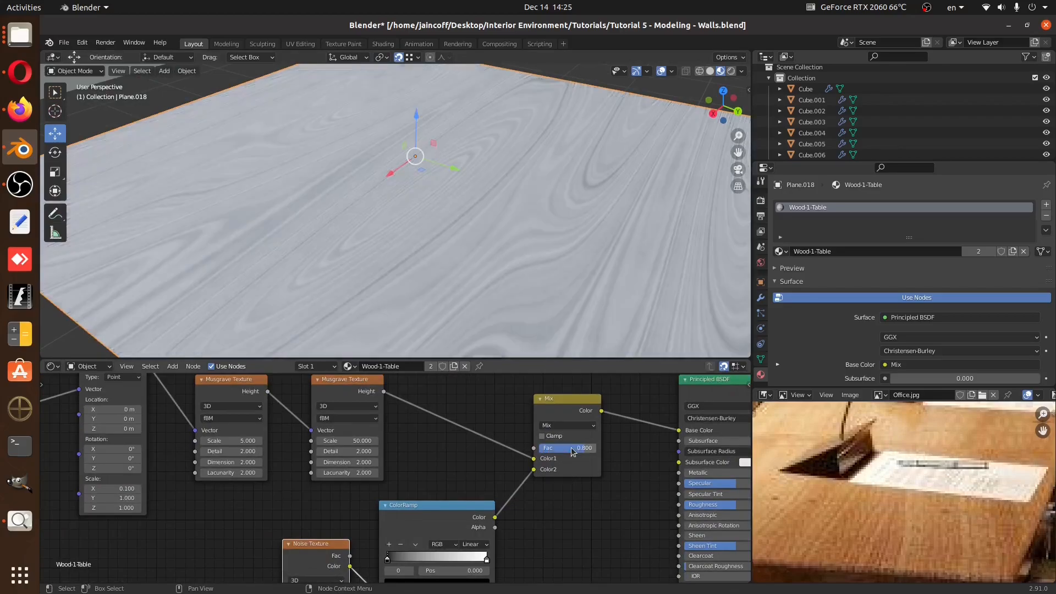
scroll(472, 250, "down", 5)
middle_click_drag(472, 250, 536, 210)
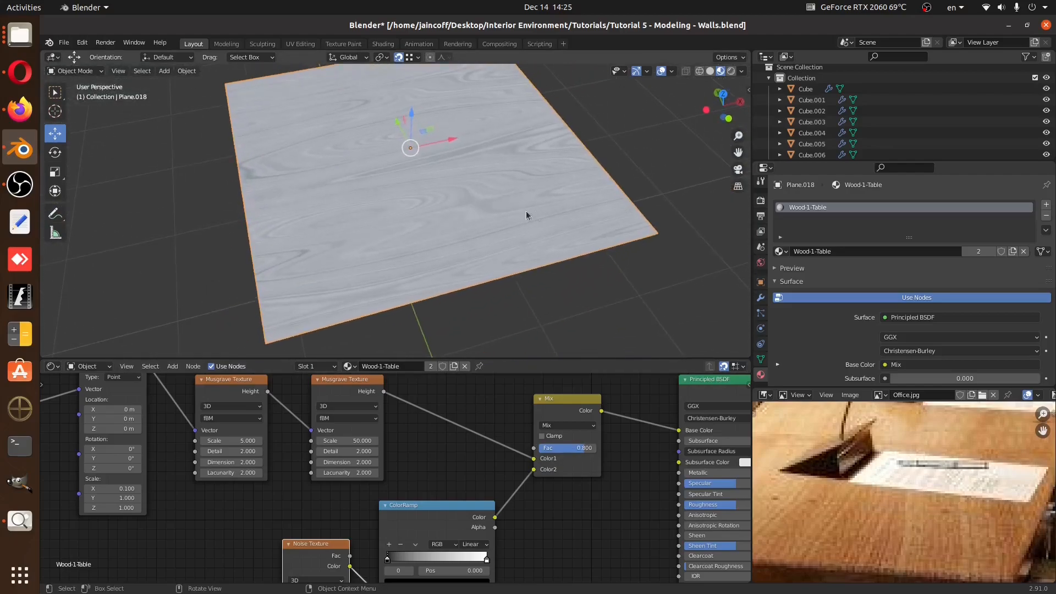
Set the Mix node's Fac to 0.75
left_click(568, 447)
type(".75")
key("Return")
middle_click_drag(484, 231, 414, 219)
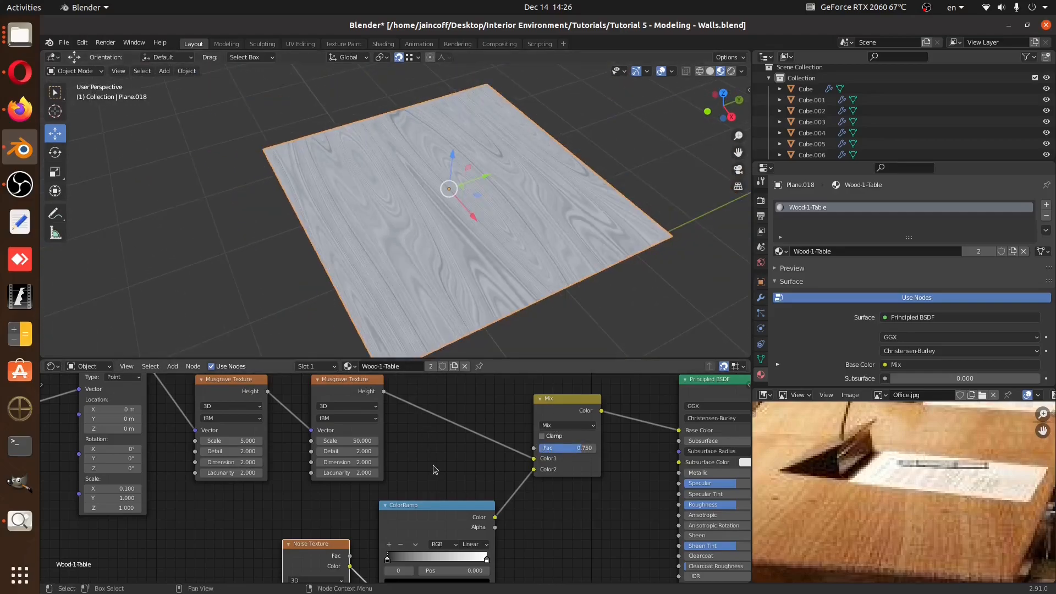
Move the Principled BSDF and Material Output nodes away from the Mix node to make room for another node
scroll(433, 464, "down", 2)
middle_click_drag(496, 463, 464, 462)
scroll(496, 471, "down", 3)
left_click_drag(669, 491, 597, 417)
key("g")
left_click(652, 412)
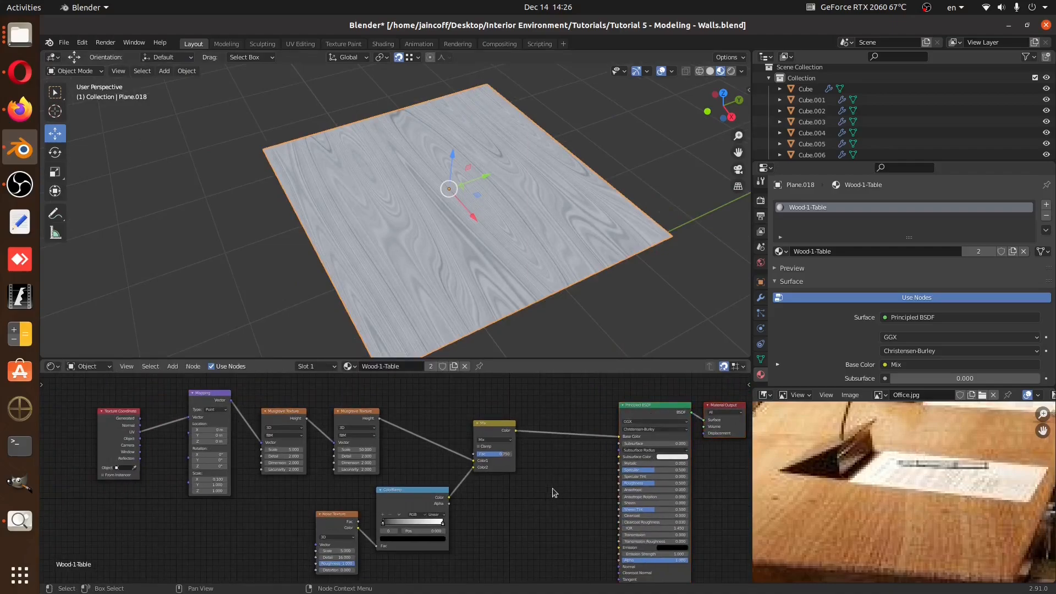
Insert a ColorRamp node on the link between the Mix node and the Principled BSDF's Base Color
key("shift+a")
left_click(508, 466)
type("color")
key("Down")
key("Return")
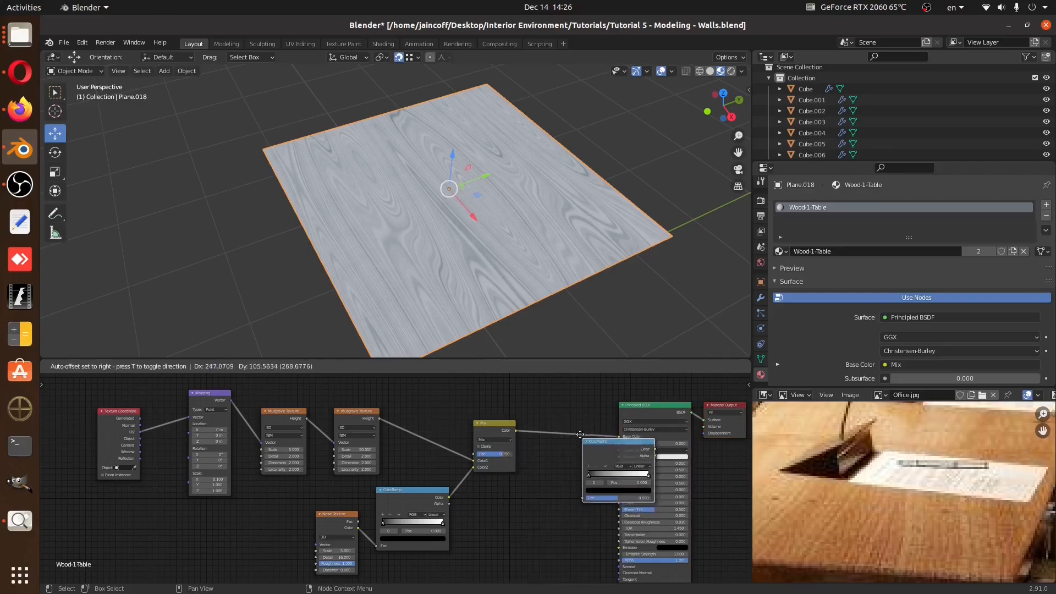
left_click(584, 436)
scroll(577, 439, "up", 2)
scroll(910, 484, "down", 4)
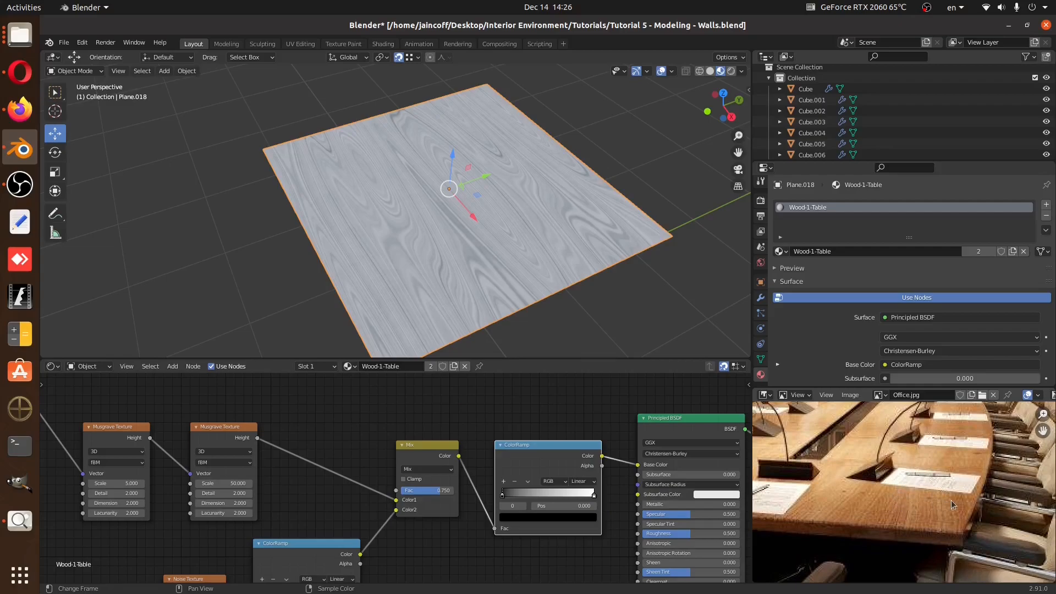
Set the new ColorRamp's first stop to a darker wood brown sampled from the tabletop in the reference image
scroll(629, 497, "up", 1)
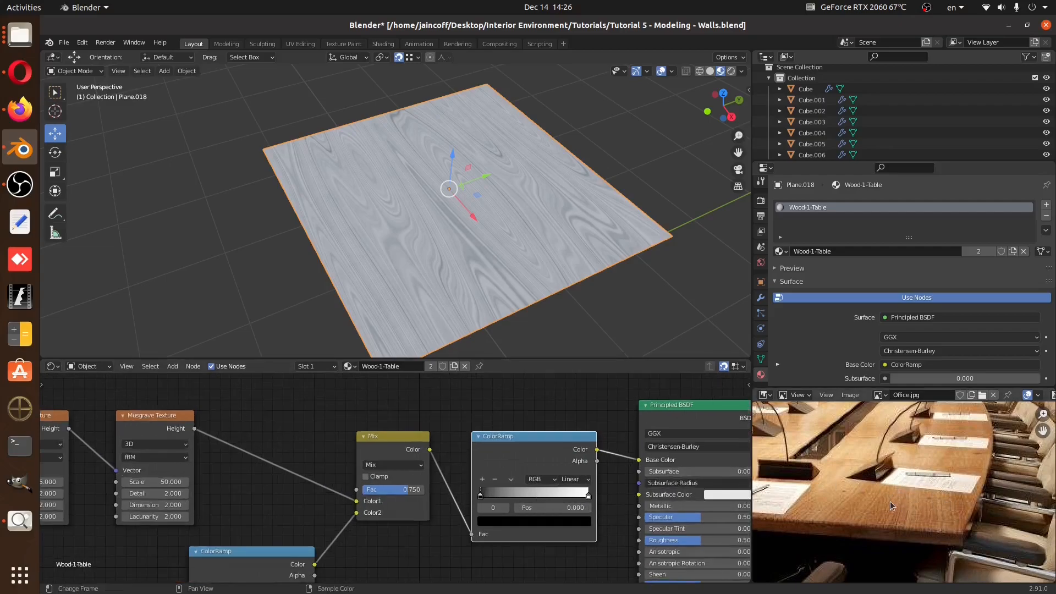
scroll(896, 513, "up", 4)
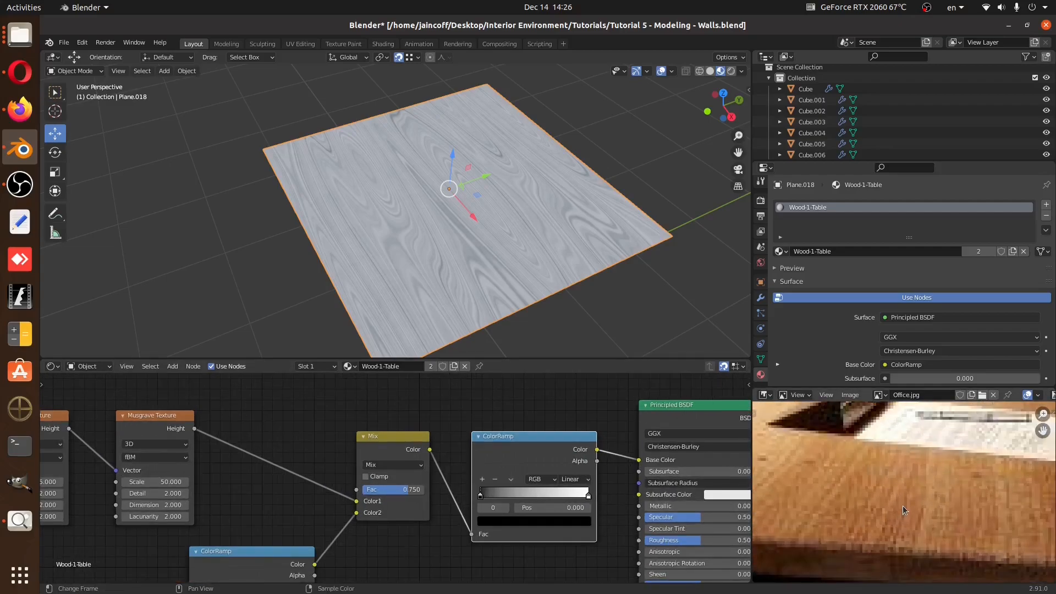
left_click(538, 521)
left_click(566, 469)
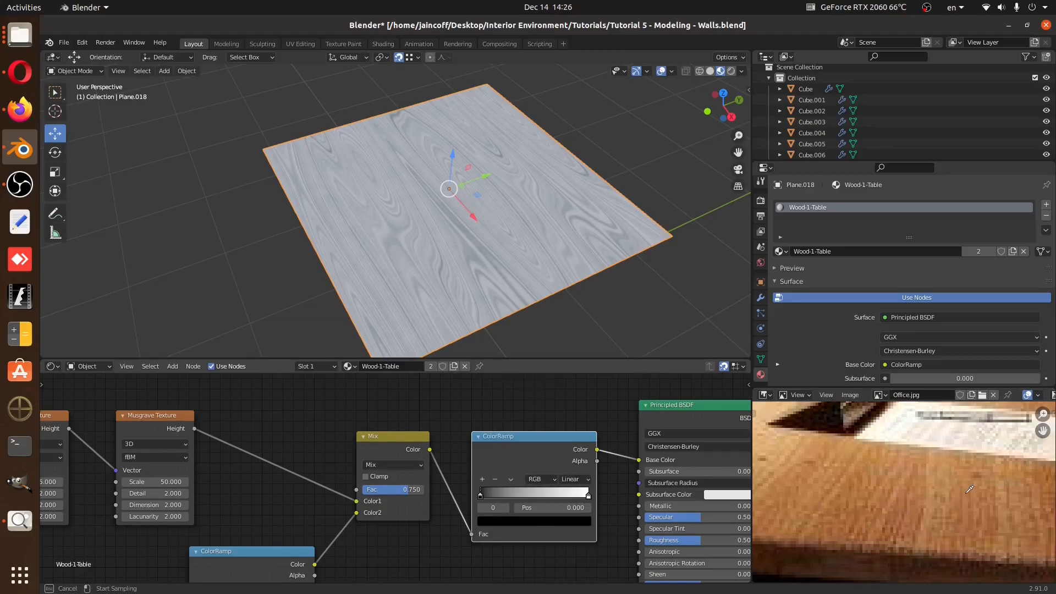
left_click(977, 475)
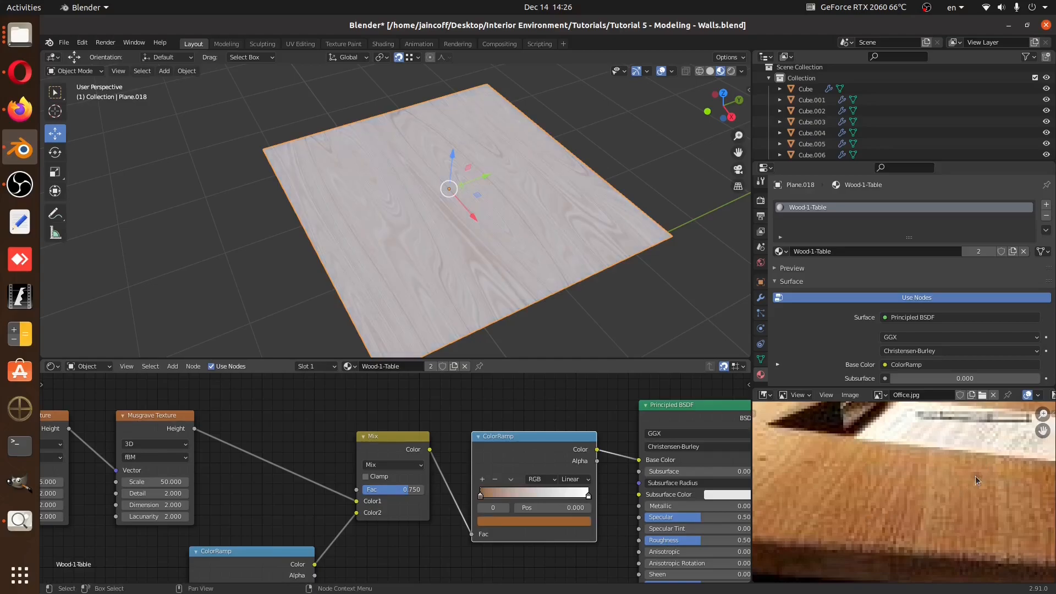
Set the ColorRamp's last stop to a lighter wood tone sampled from the tabletop in the reference image
left_click(587, 498)
left_click(578, 526)
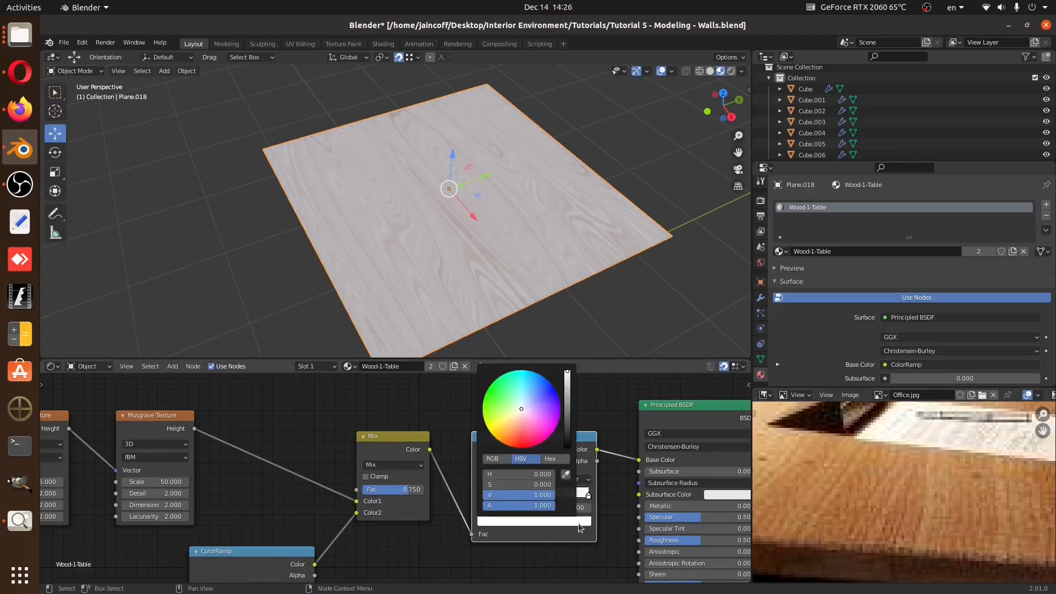
left_click(566, 469)
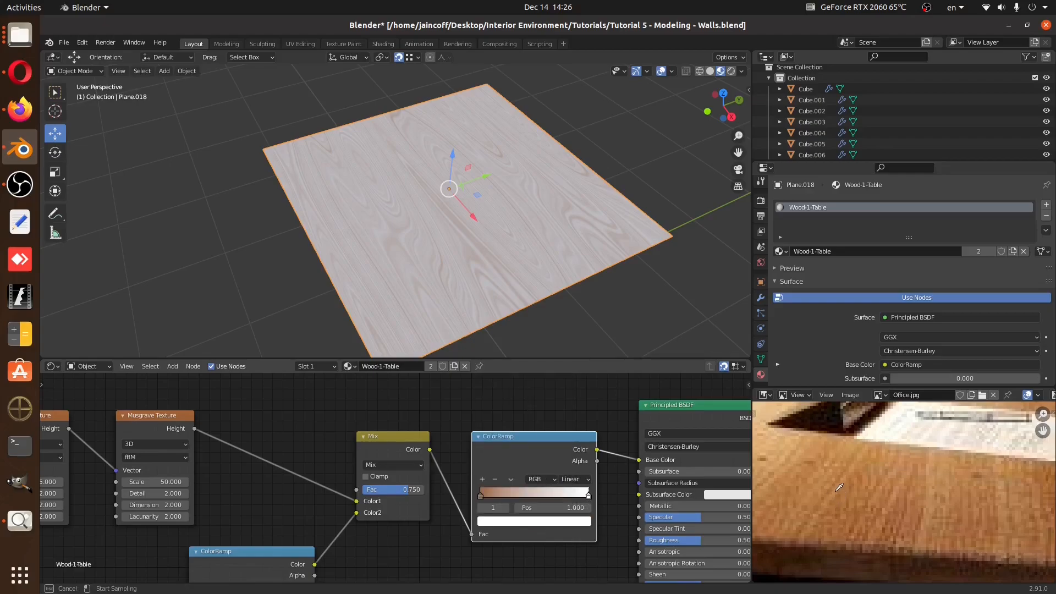
left_click(840, 480)
scroll(542, 496, "up", 2)
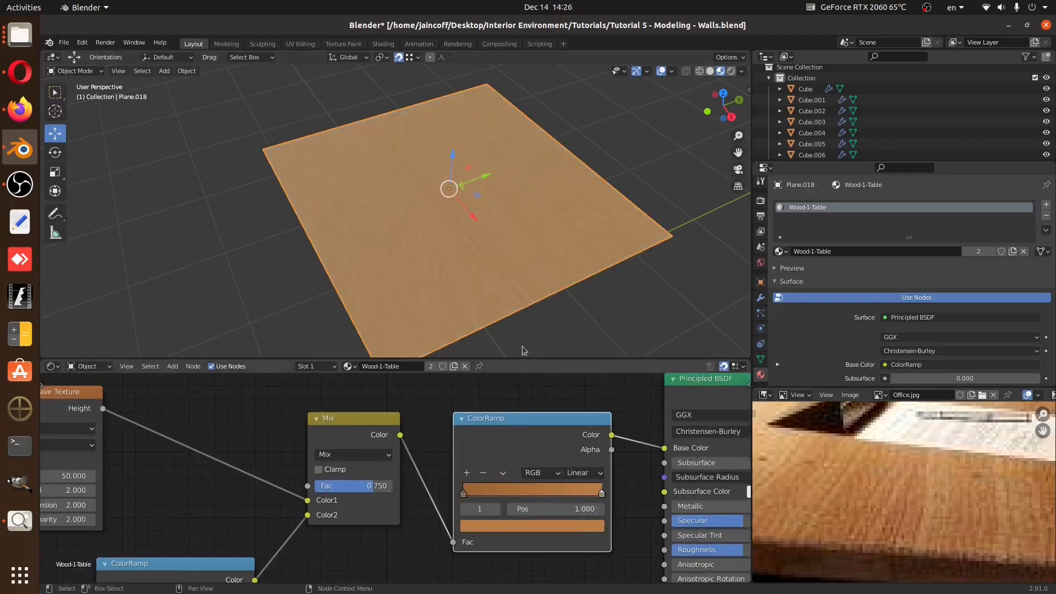
Bring the brown ColorRamp's stops closer together, the first at about 0.318, and add a middle stop at about 0.477
scroll(494, 259, "up", 2)
middle_click_drag(494, 259, 438, 233)
left_click_drag(602, 493, 551, 493)
left_click_drag(464, 497, 508, 495)
middle_click_drag(490, 308, 553, 237)
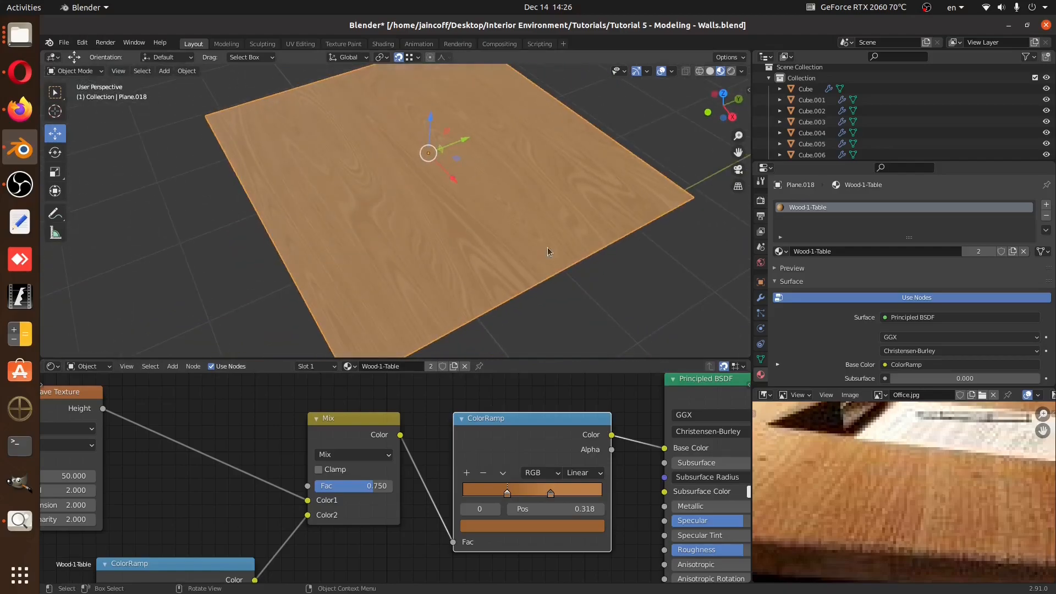
left_click(529, 494, "ctrl")
Turn on the Screencast Keys display in the 3D viewport
key("b")
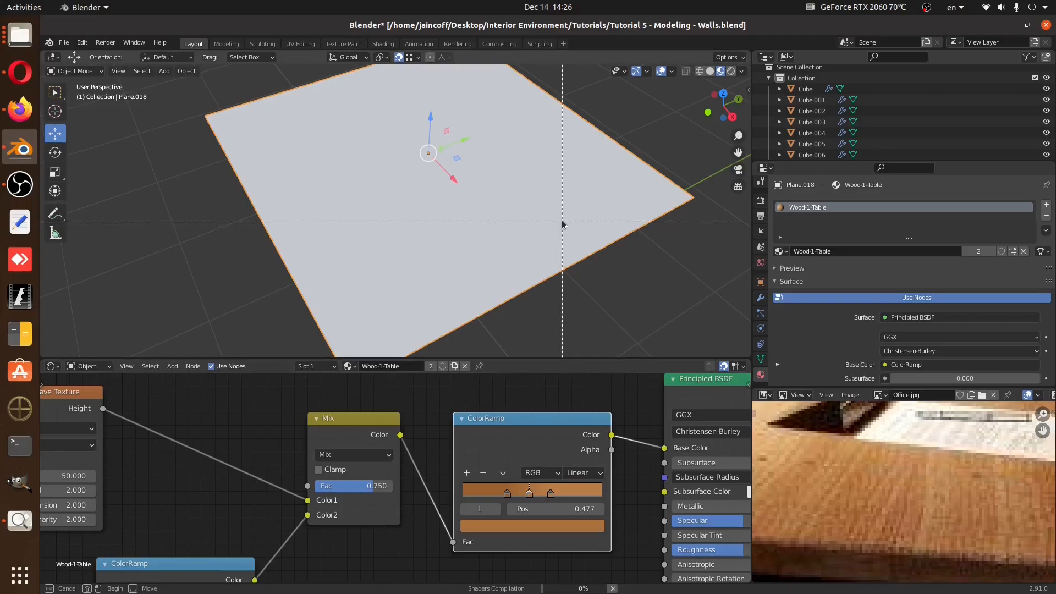
key("Escape")
key("n")
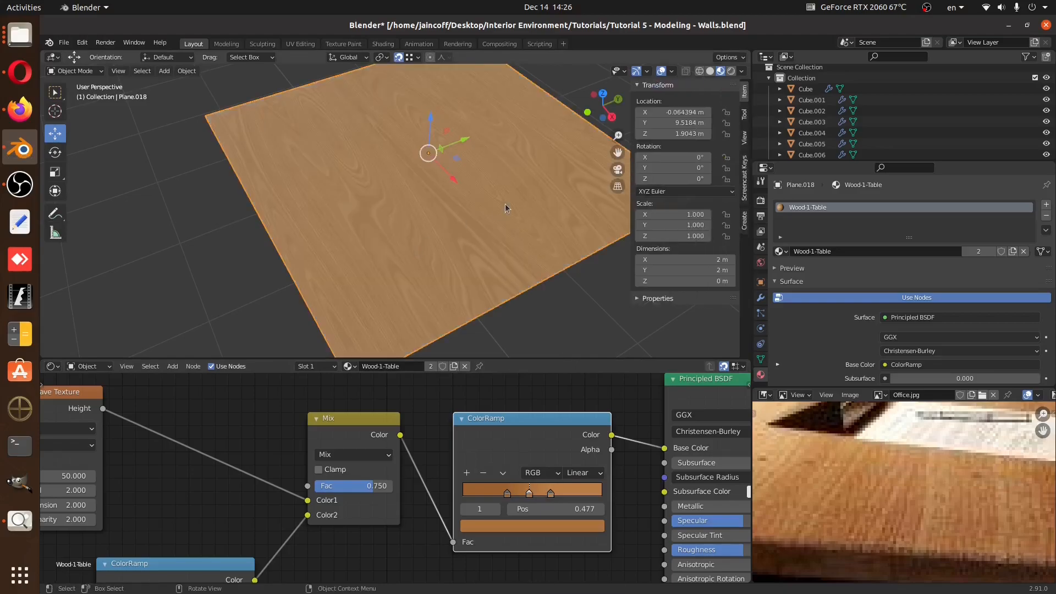
left_click(743, 180)
left_click(645, 85)
key("n")
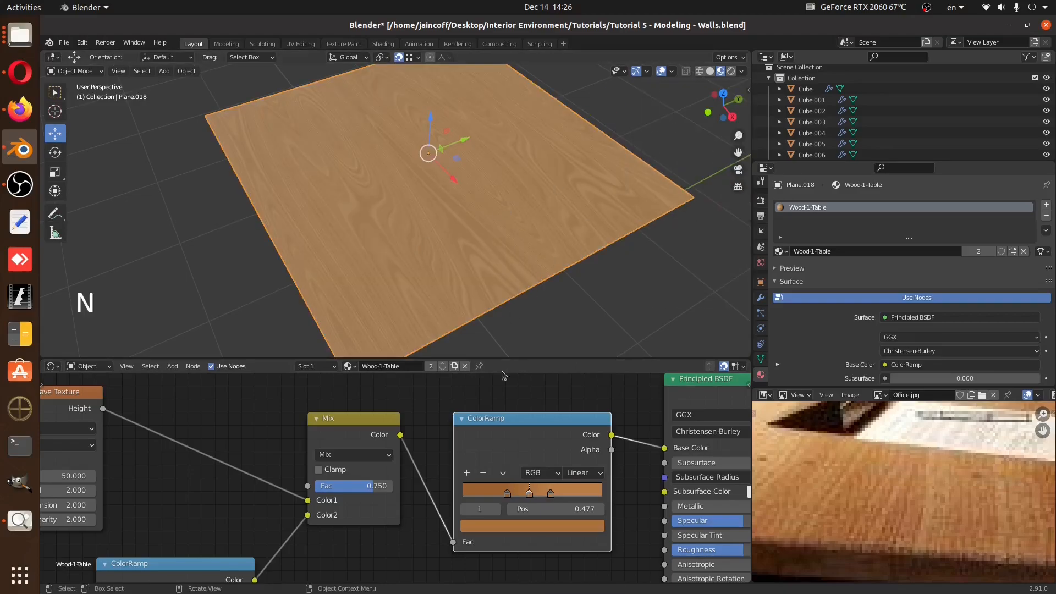
Darken the middle stop of the brown ColorRamp and compare the plane's grain with the reference table
scroll(536, 520, "up", 3)
left_click(540, 529)
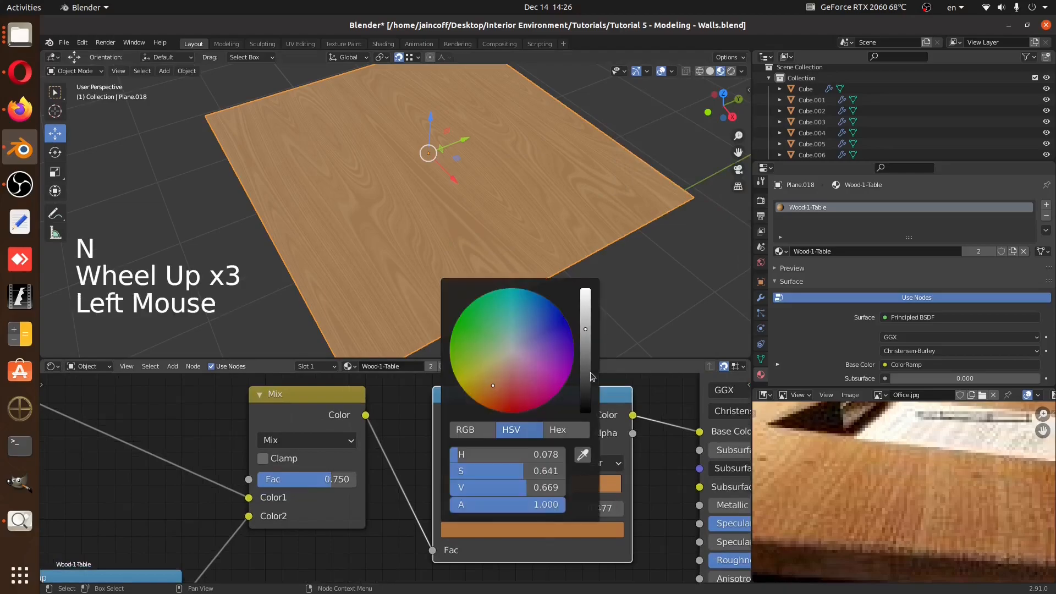
left_click_drag(585, 329, 586, 353)
middle_click_drag(619, 203, 394, 226)
scroll(889, 466, "down", 5)
middle_click_drag(897, 473, 891, 515)
middle_click_drag(512, 260, 565, 253)
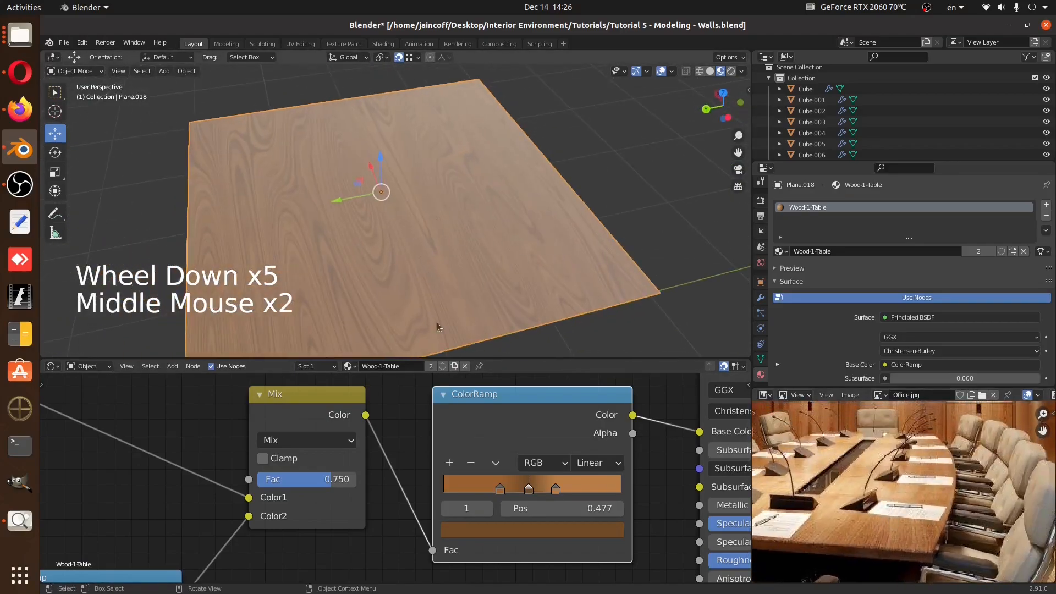
middle_click_drag(431, 235, 447, 198)
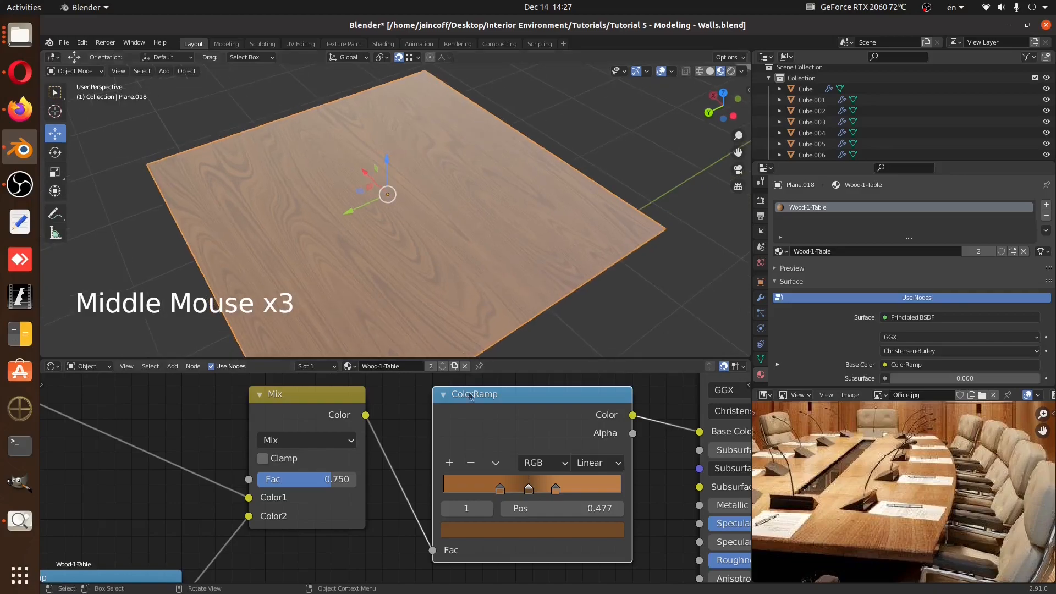
Set the Principled BSDF's Roughness to about 0.468 and check the sheen on the plane
scroll(495, 440, "down", 6)
middle_click_drag(550, 451, 504, 440)
scroll(648, 493, "up", 2)
middle_click_drag(648, 492, 578, 521)
left_click_drag(598, 471, 666, 467)
mouse_move(484, 245)
middle_mouse_down()
mouse_move(404, 216)
mouse_move(474, 212)
mouse_move(602, 242)
mouse_move(480, 237)
mouse_move(494, 228)
middle_mouse_up()
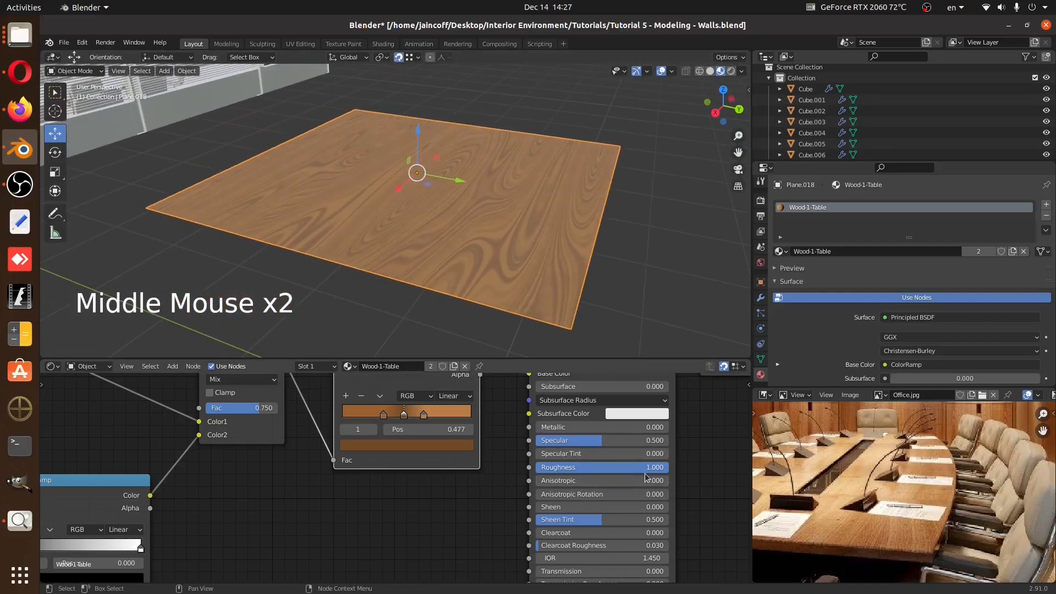
left_click_drag(649, 472, 598, 472)
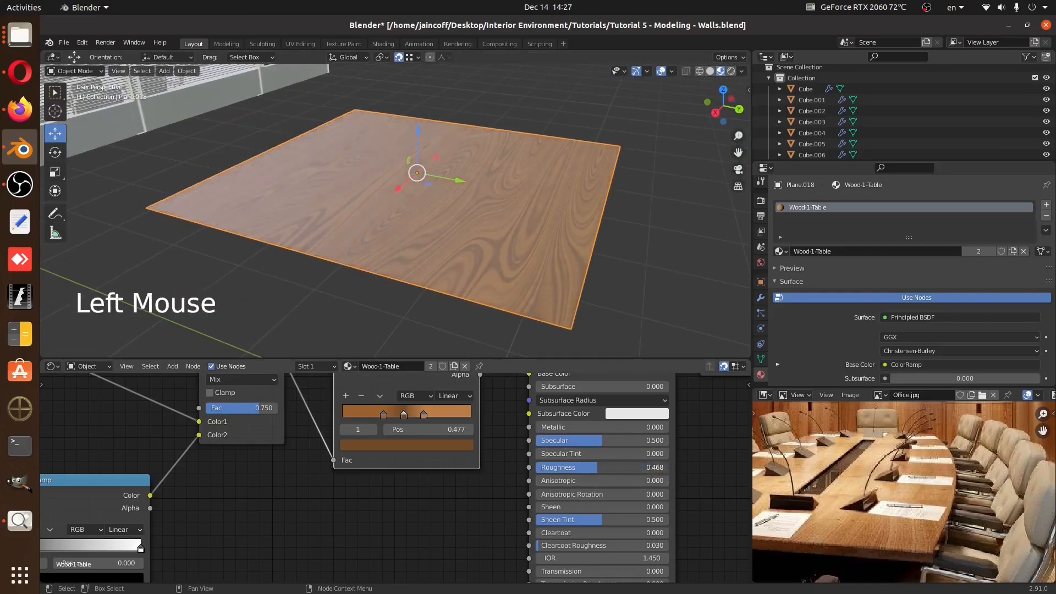
middle_click_drag(510, 307, 487, 243)
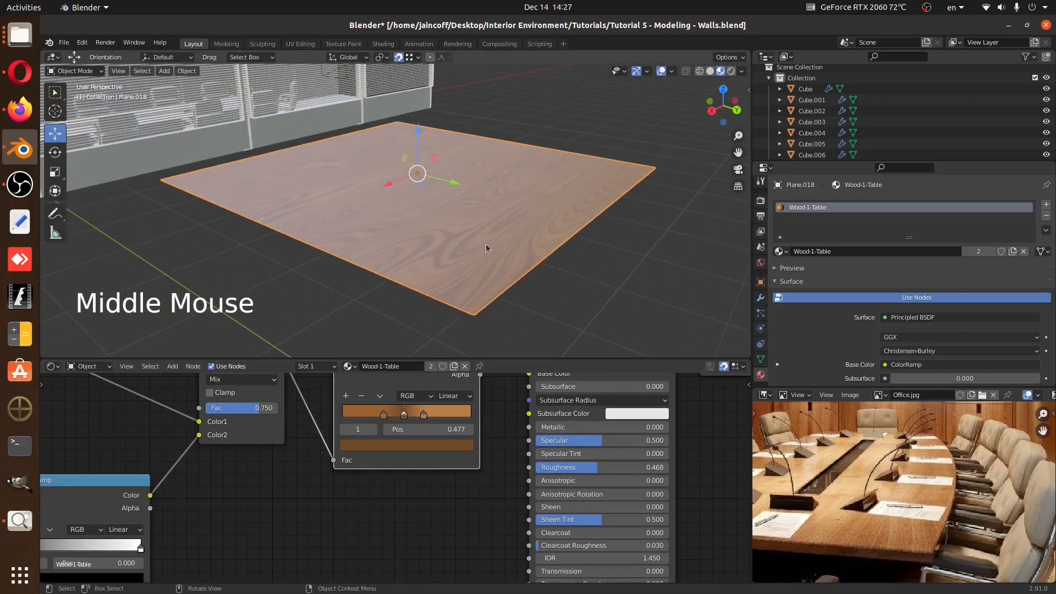
Connect the black-and-white ColorRamp's Color directly to Base Color to preview the noise on the plane
scroll(299, 474, "down", 5)
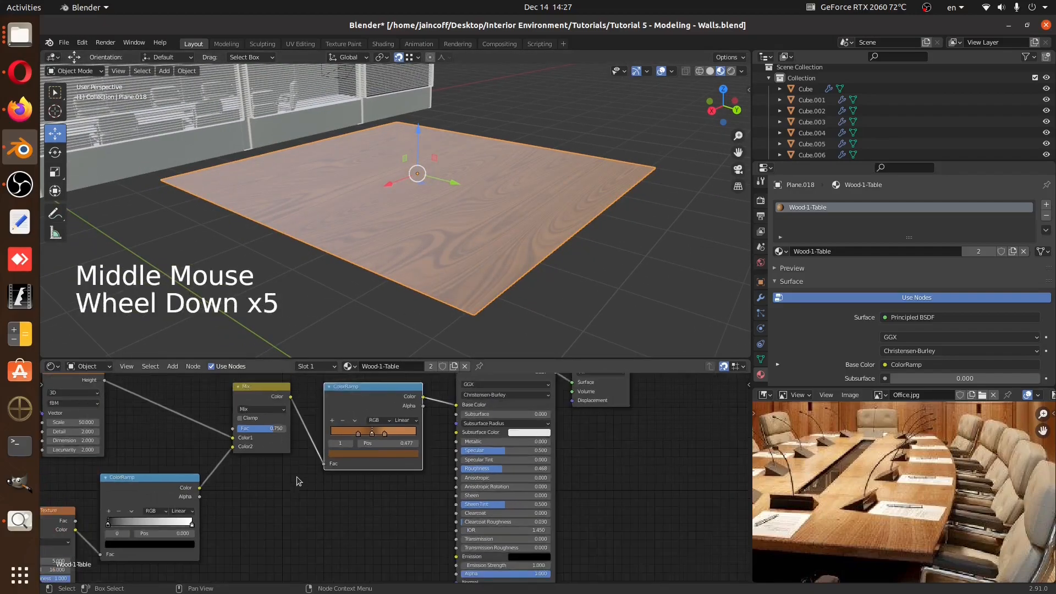
middle_click_drag(299, 475, 332, 487)
left_click(227, 484)
middle_click_drag(260, 489, 240, 501)
left_click_drag(223, 495, 480, 412)
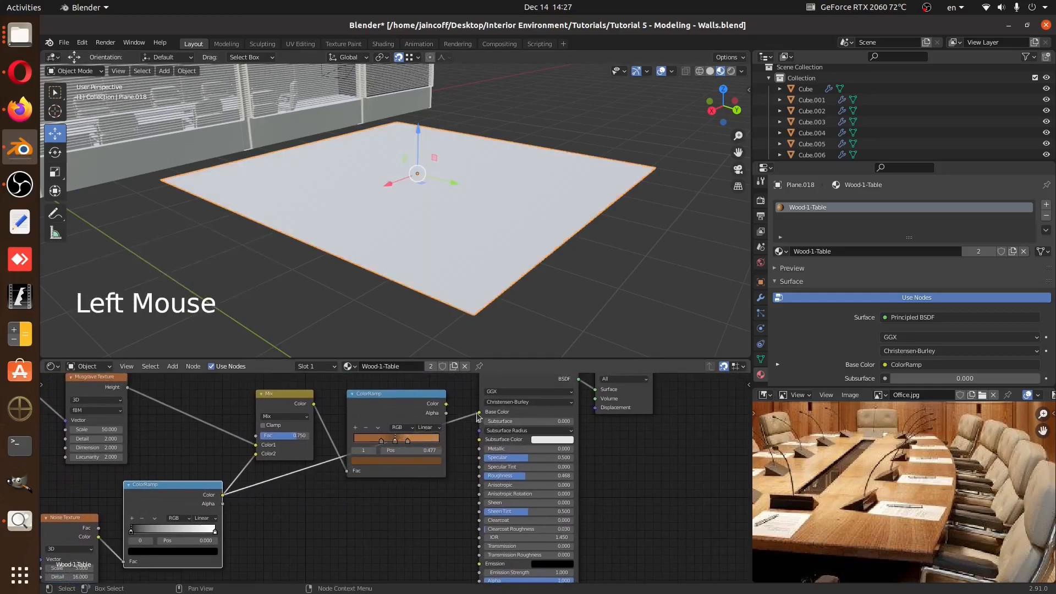
middle_click_drag(404, 212, 547, 209)
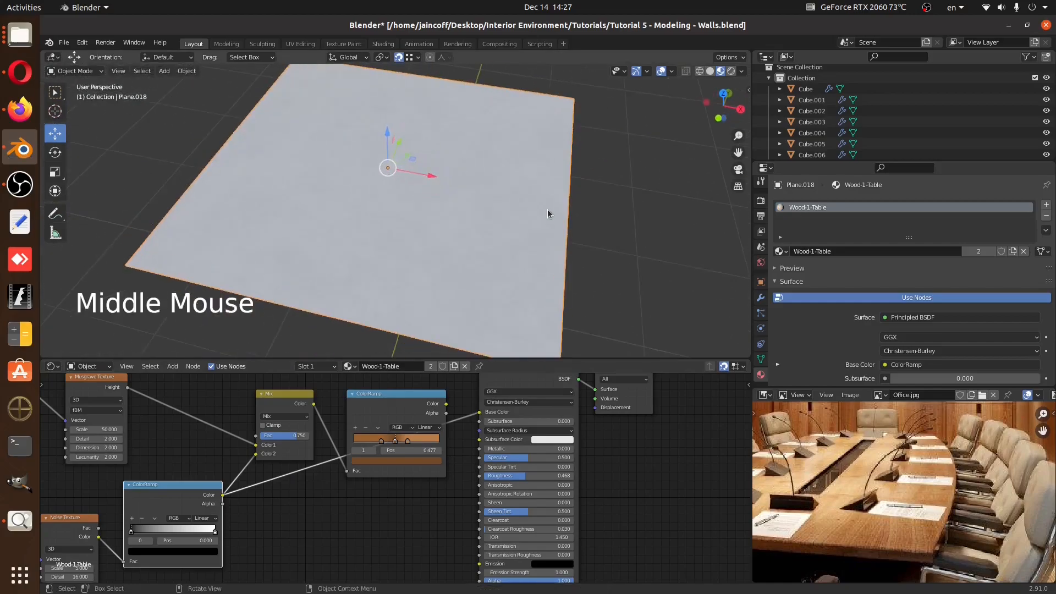
scroll(421, 190, "up", 1)
scroll(488, 421, "down", 4)
middle_click_drag(488, 420, 488, 436)
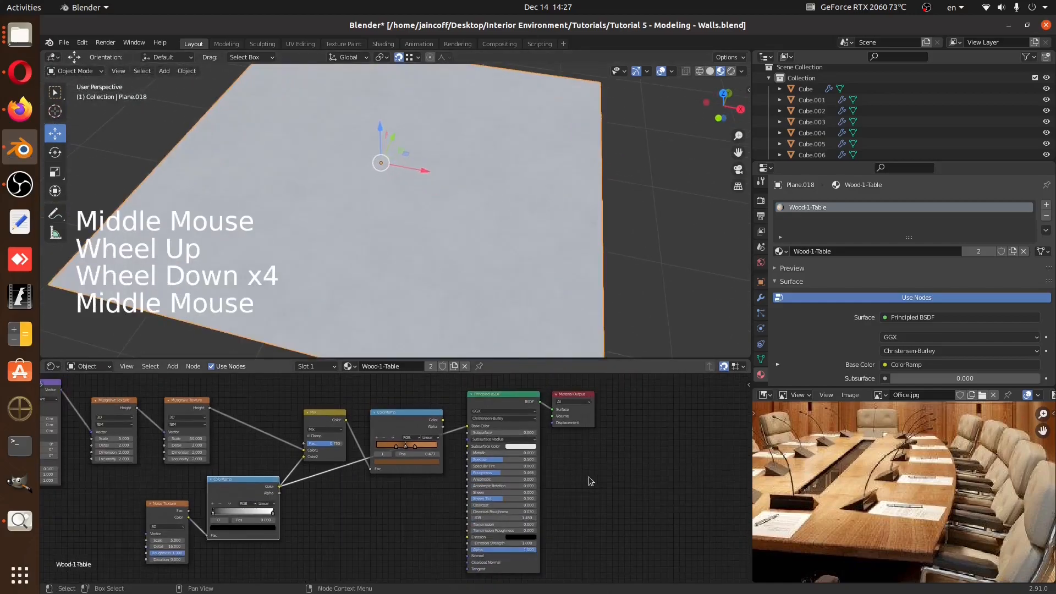
Disconnect the Base Color input and move the Principled BSDF and Material Output nodes further from the ColorRamp
left_click(517, 403)
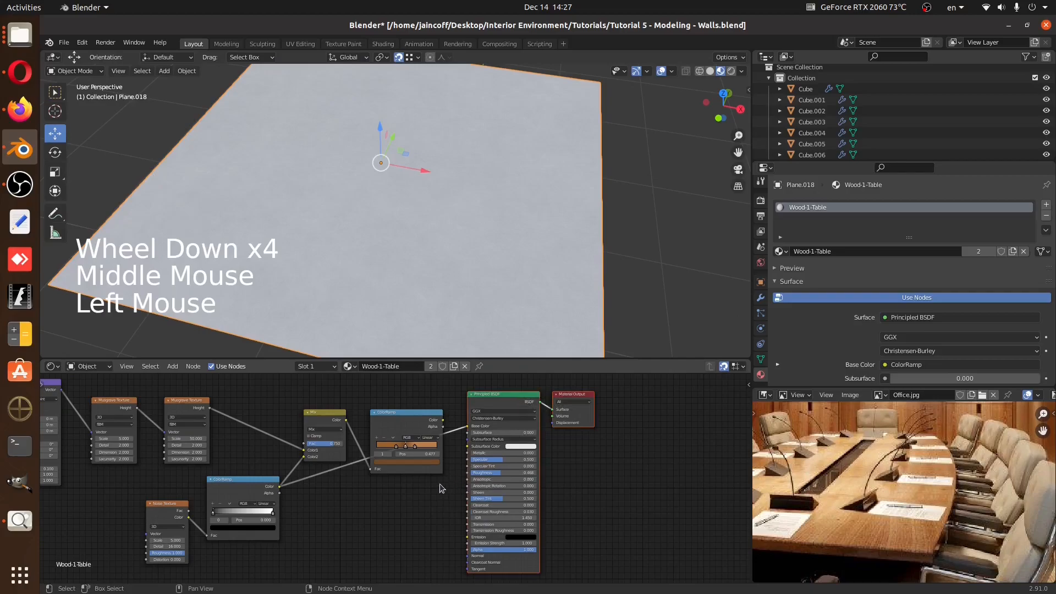
left_click_drag(467, 426, 429, 492)
left_click_drag(625, 480, 615, 401)
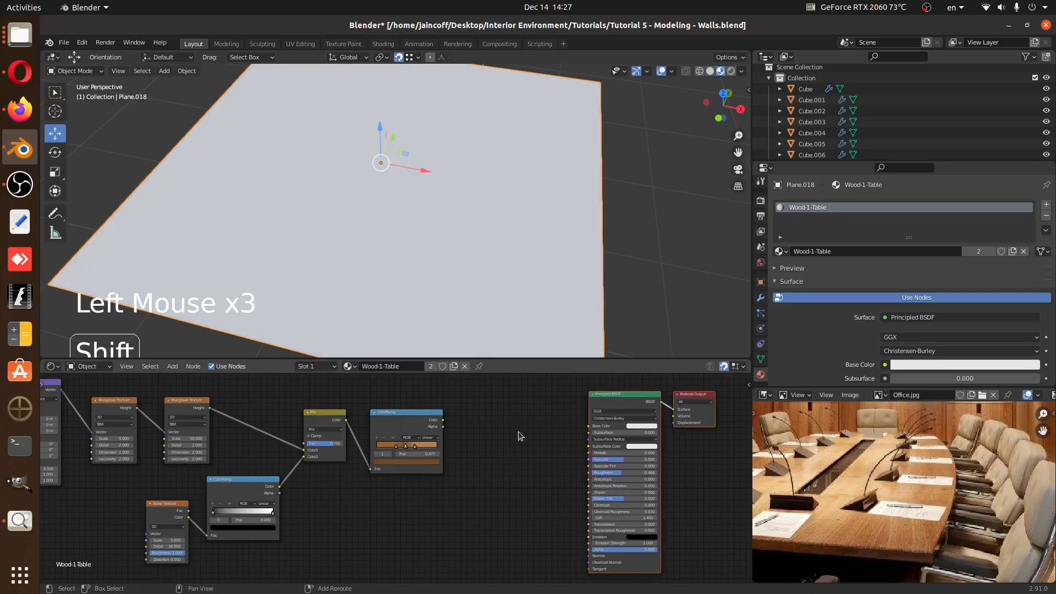
Add a second Noise Texture below the brown ColorRamp and connect its Color to the Principled BSDF's Base Color
key("shift+a")
type("noise")
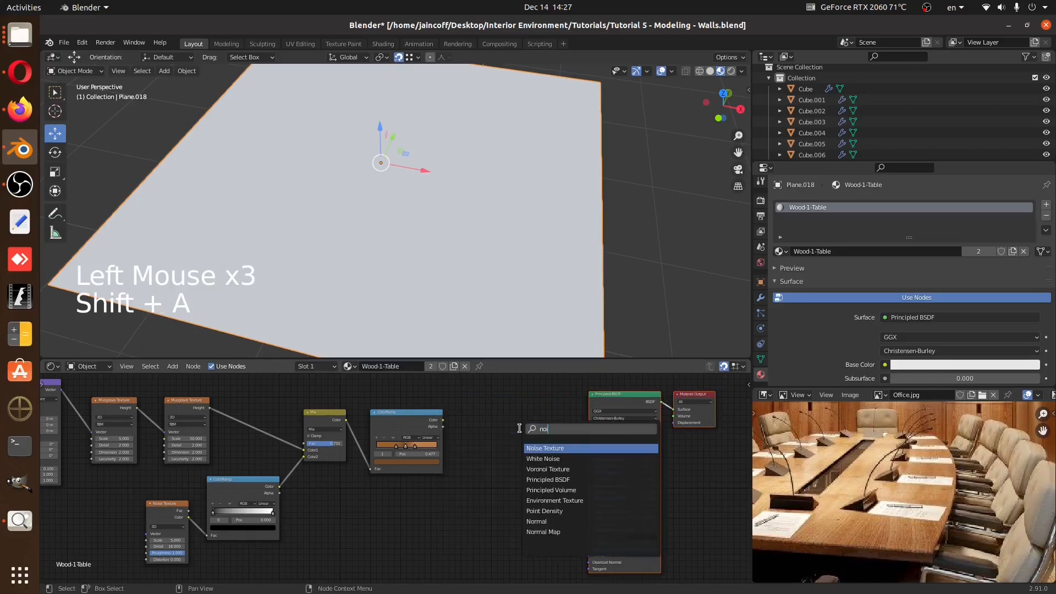
key("Return")
left_click(419, 490)
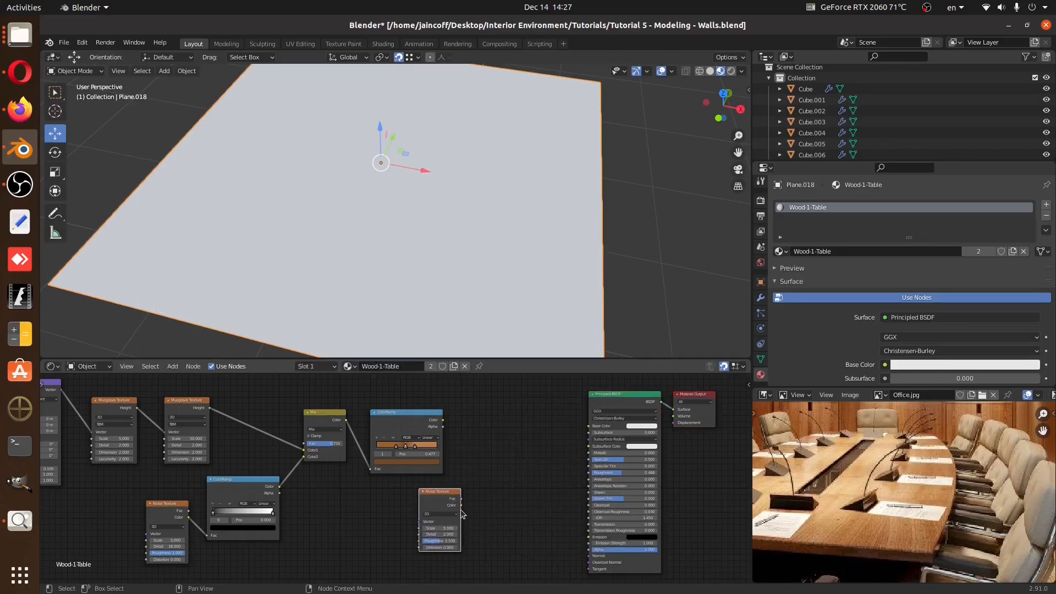
left_click_drag(462, 506, 471, 501)
left_click_drag(586, 426, 587, 426)
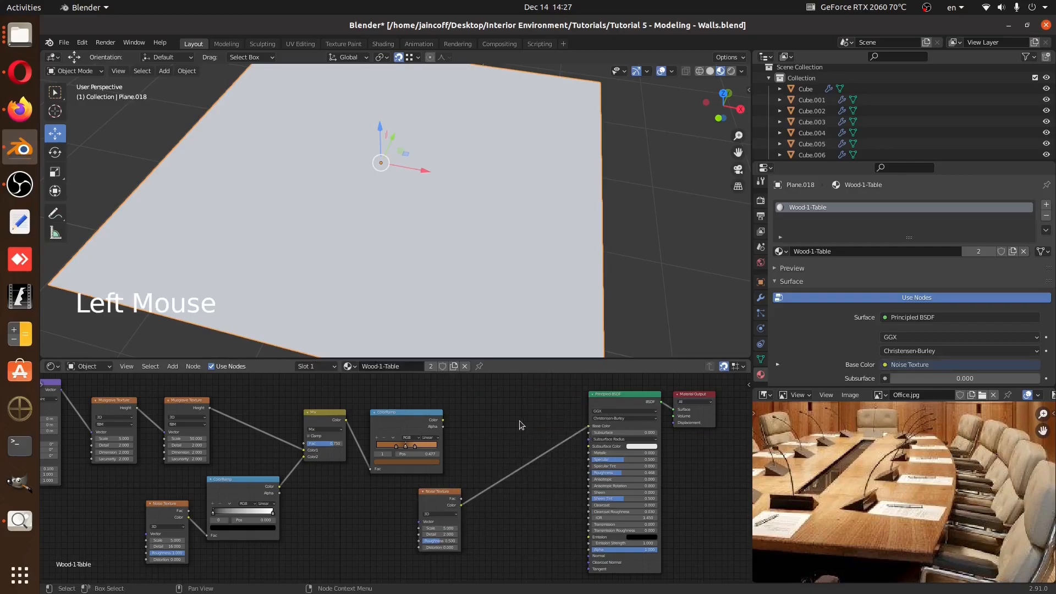
Insert a ColorRamp between the second Noise Texture and the Principled BSDF's Base Color
middle_click_drag(523, 407, 521, 418)
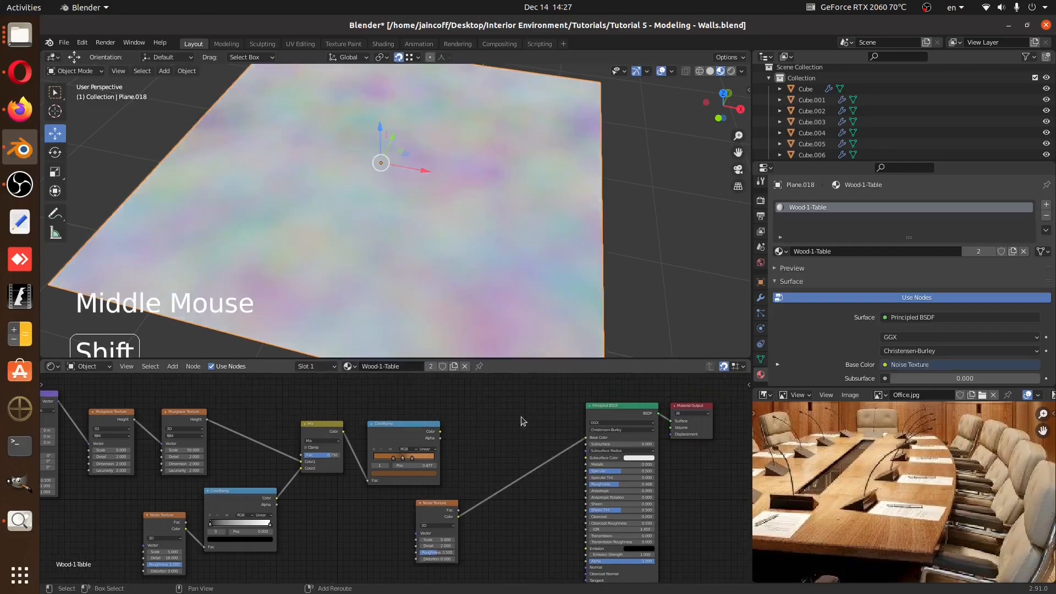
key("shift+a")
type("colo")
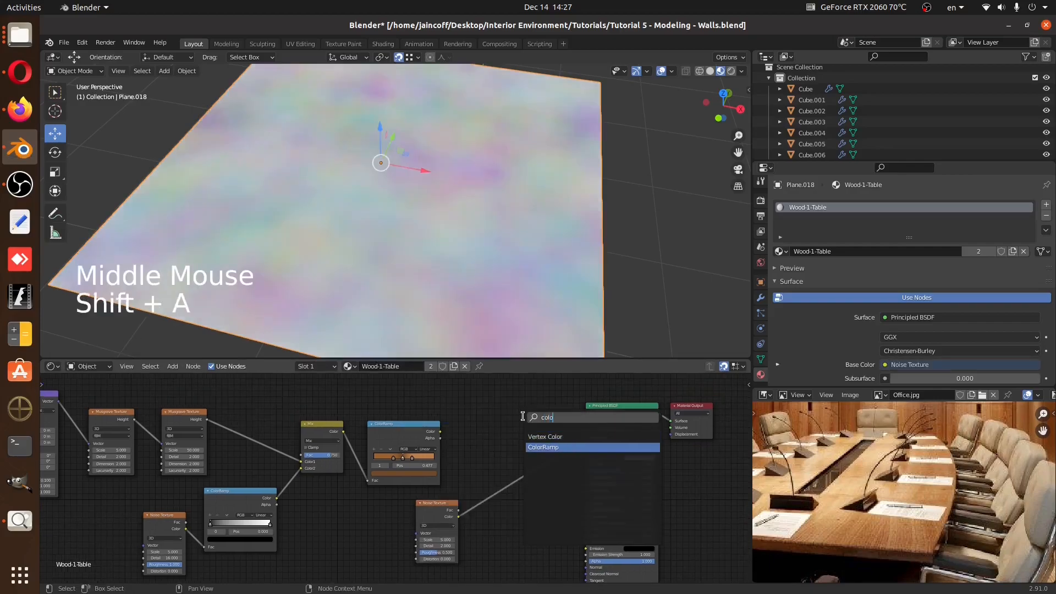
left_click(543, 447)
left_click(560, 483)
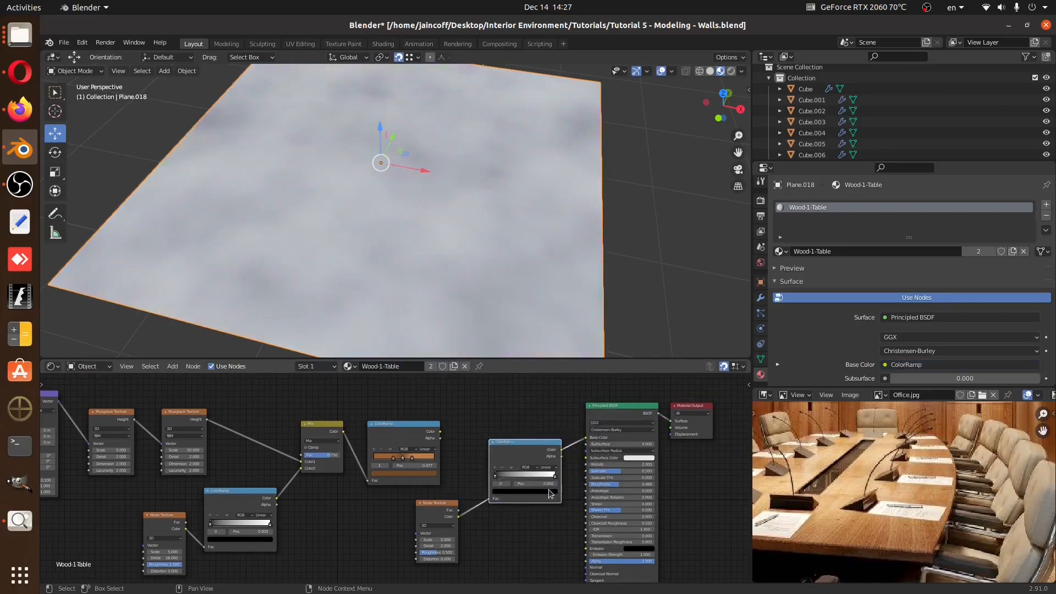
Tighten the new ColorRamp's stops to a hard edge near 0.432, and move the white stop past the black one to about 0.286
scroll(549, 493, "up", 6)
left_click_drag(570, 479, 526, 476)
middle_click_drag(488, 267, 380, 201)
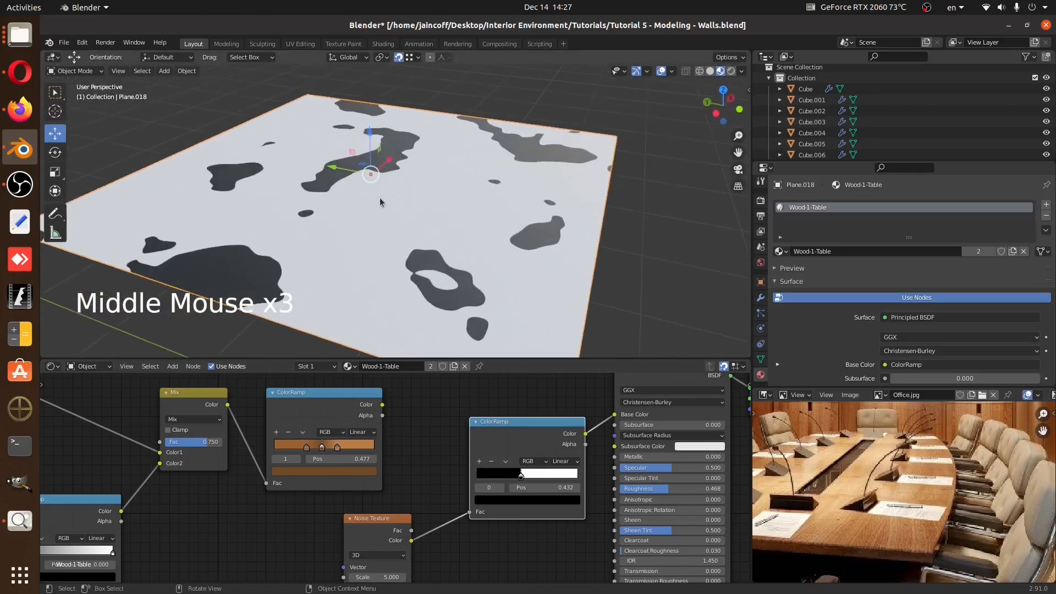
middle_click_drag(382, 241, 392, 213)
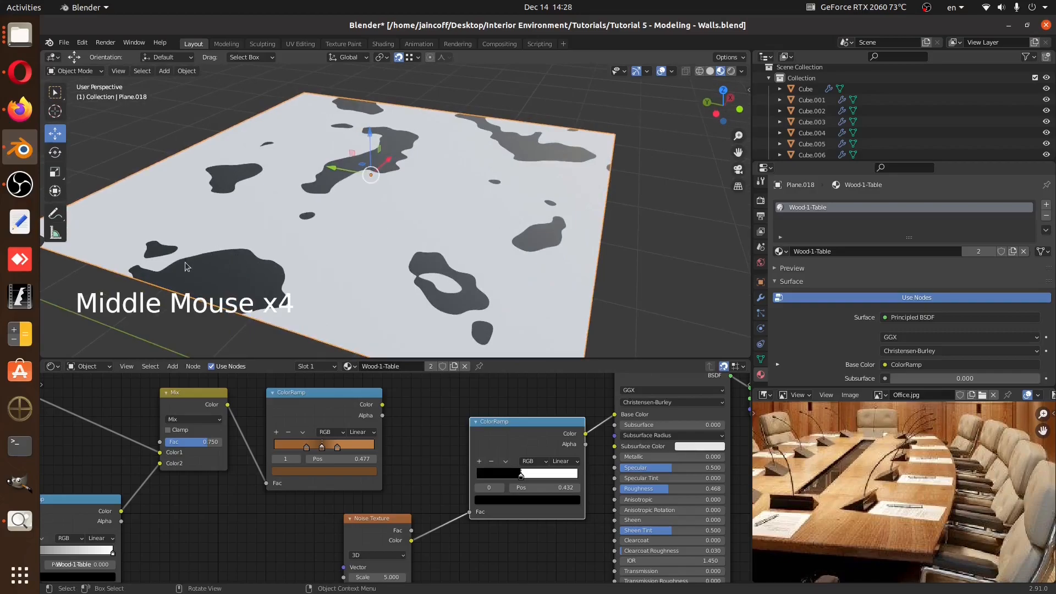
middle_click_drag(425, 211, 394, 214)
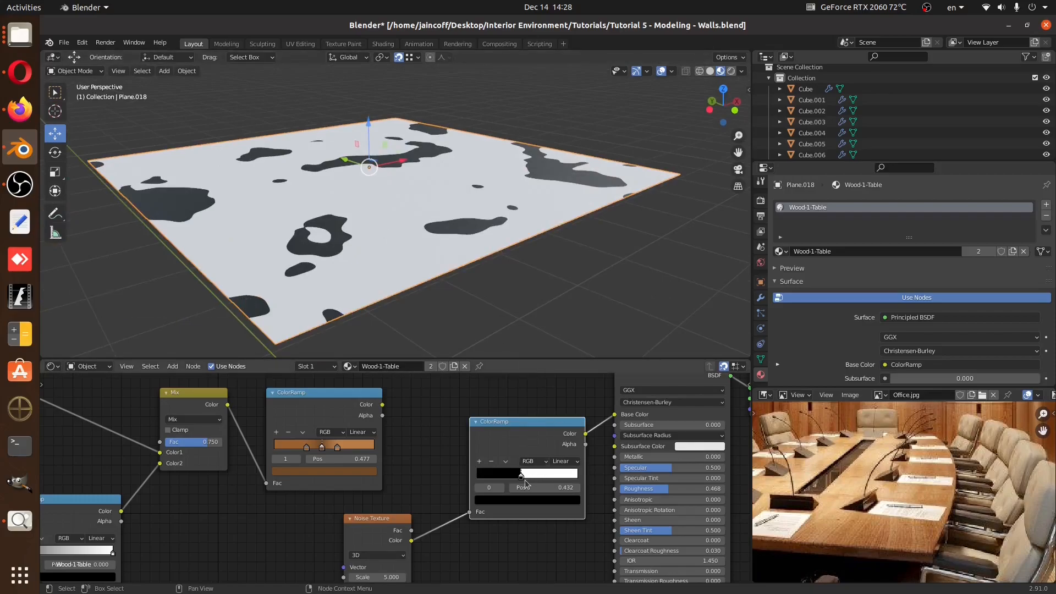
left_click_drag(521, 477, 506, 477)
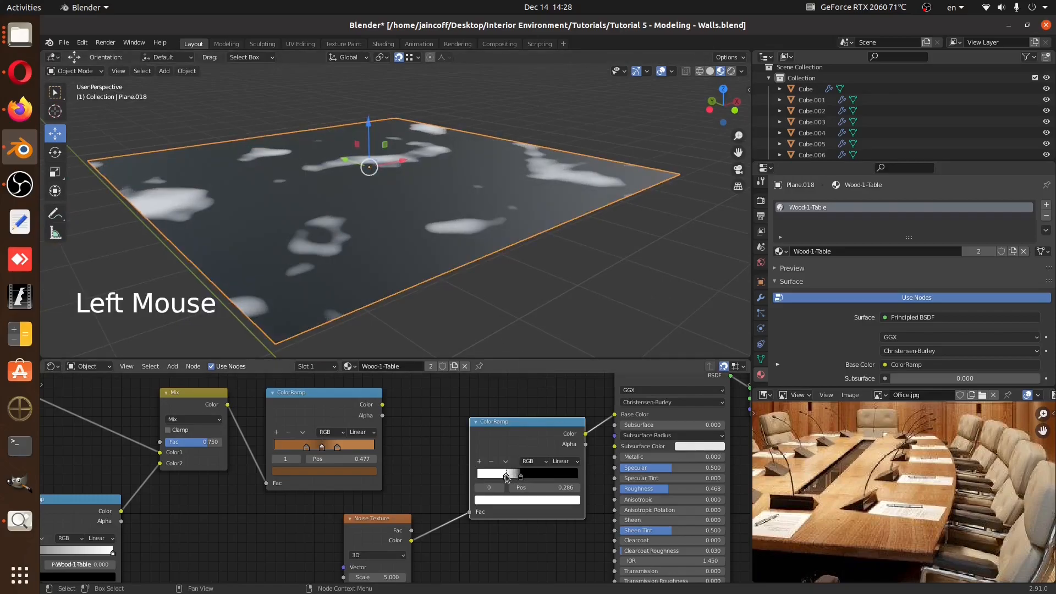
middle_click_drag(549, 233, 542, 247)
middle_click_drag(475, 292, 483, 250, "ctrl")
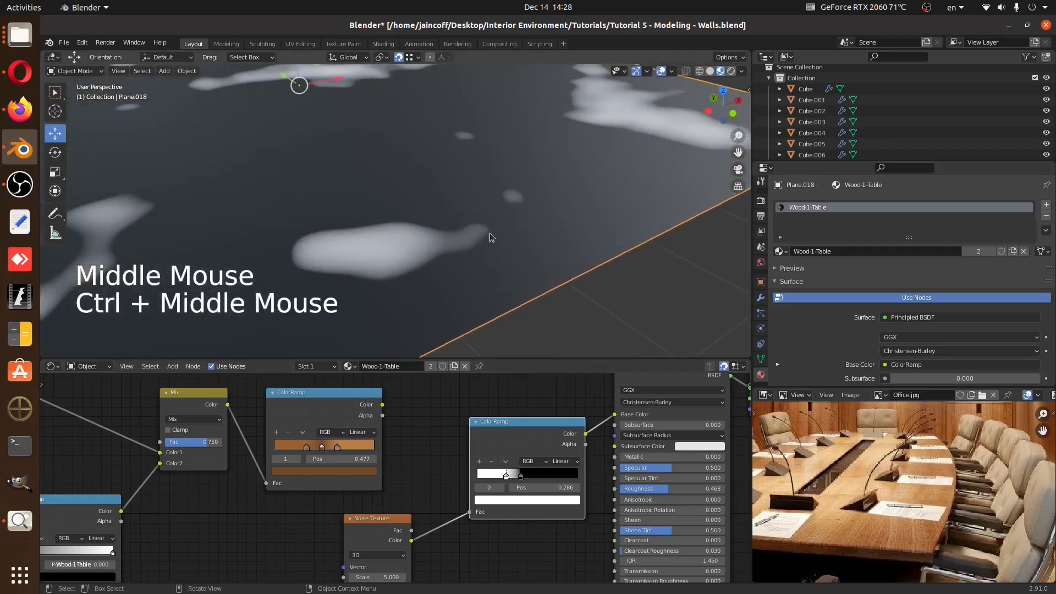
Connect the ColorRamp's Color to the Principled BSDF's Roughness as well, inspect the reflections, and shift the white stop
middle_click_drag(592, 431, 596, 419)
left_click_drag(591, 421, 619, 477)
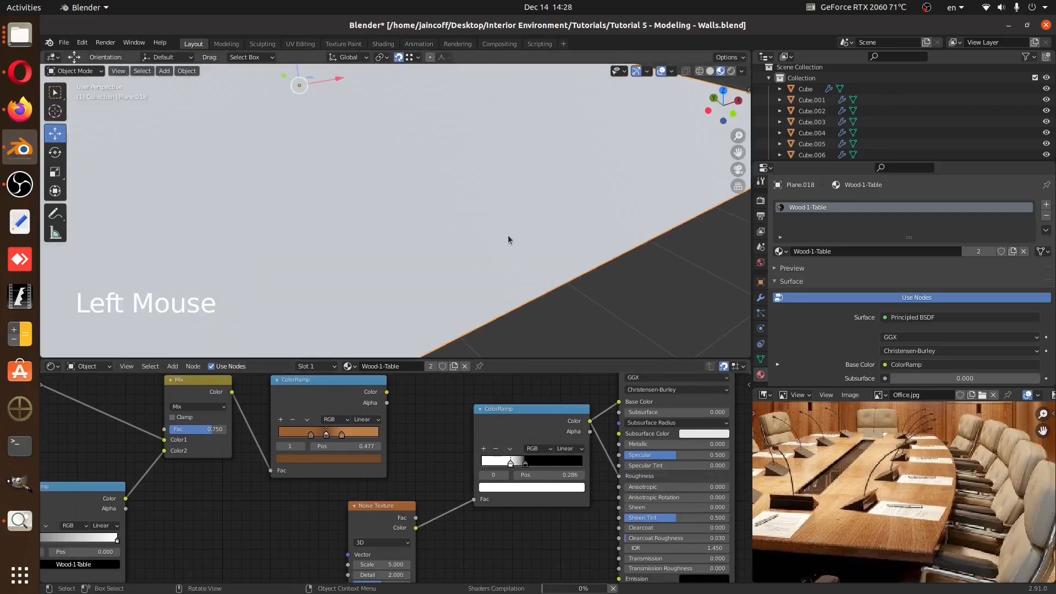
middle_click_drag(530, 219, 603, 172)
middle_click_drag(597, 213, 444, 237, "ctrl")
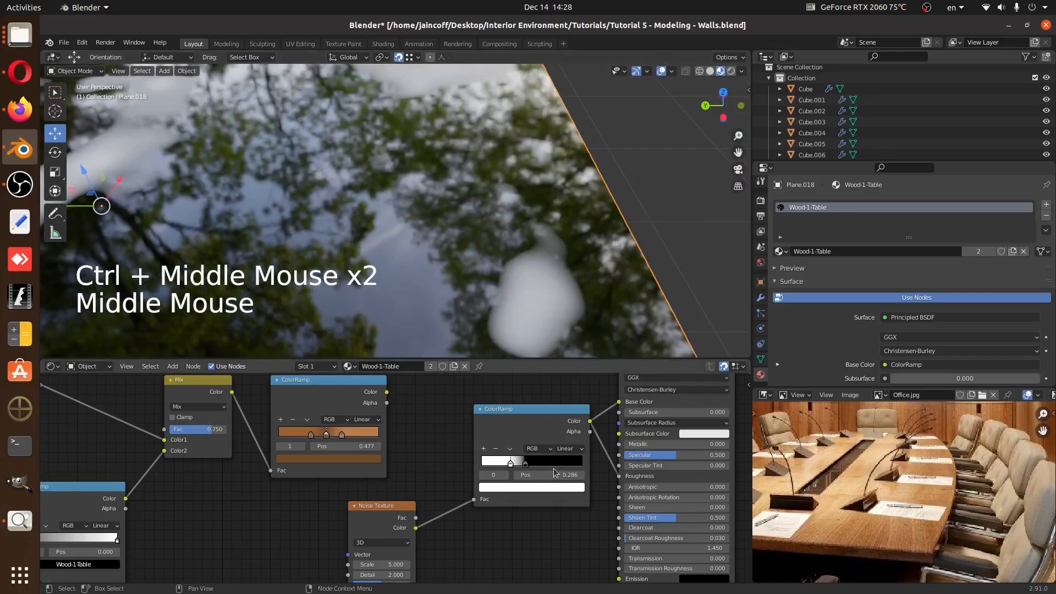
left_click_drag(507, 462, 560, 464)
Delete the second Noise Texture and the ColorRamp attached to it
scroll(494, 168, "down", 4)
middle_click_drag(494, 168, 410, 239)
left_click_drag(509, 574, 394, 495)
key("Delete")
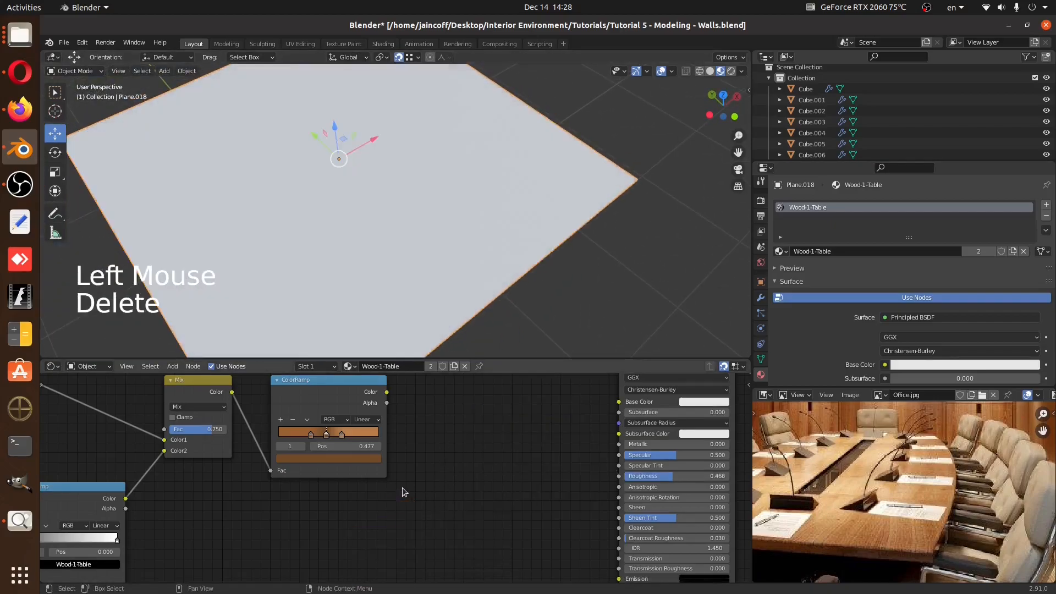
Connect the original black-and-white ColorRamp's Color to the Principled BSDF's Base Color to preview the noise on the plane
middle_click_drag(402, 487, 402, 525)
left_click_drag(388, 429, 587, 443)
scroll(372, 437, "down", 2)
mouse_move(166, 519)
left_mouse_down()
mouse_move(500, 505)
mouse_move(588, 437)
left_mouse_up()
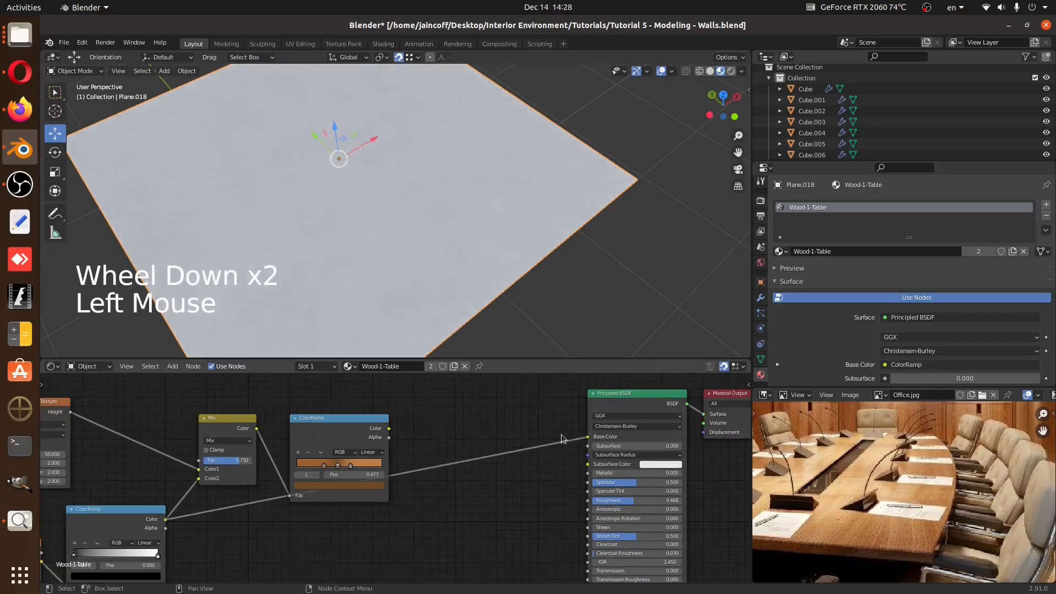
middle_click_drag(378, 219, 436, 217)
scroll(530, 239, "up", 3)
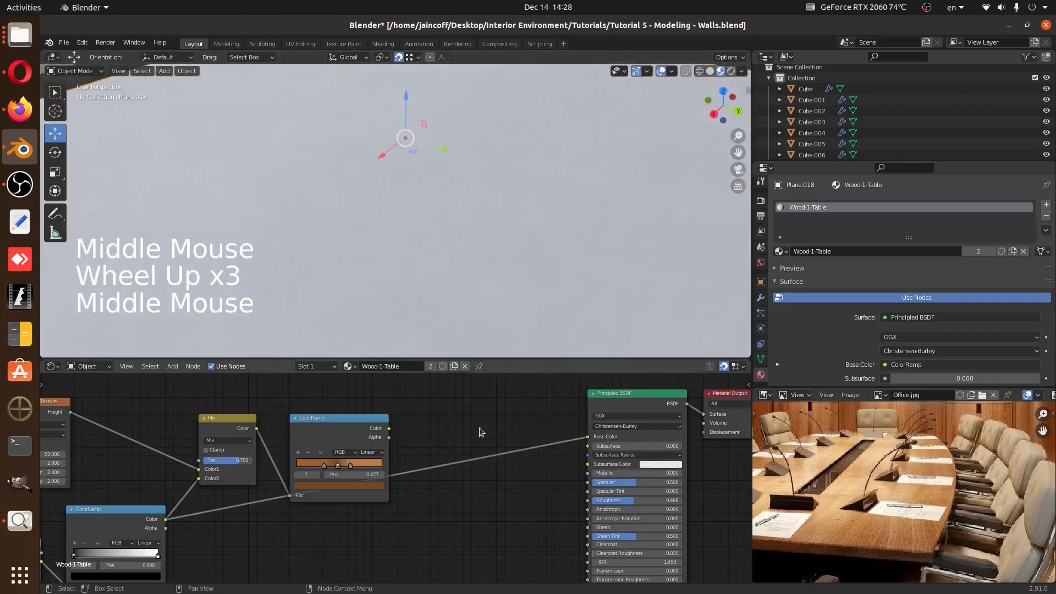
Insert a ColorRamp between the black-and-white ColorRamp and Base Color, and tighten its stops with white at about 0.618
scroll(495, 418, "down", 3)
key("shift+a")
left_click(506, 412)
type("color")
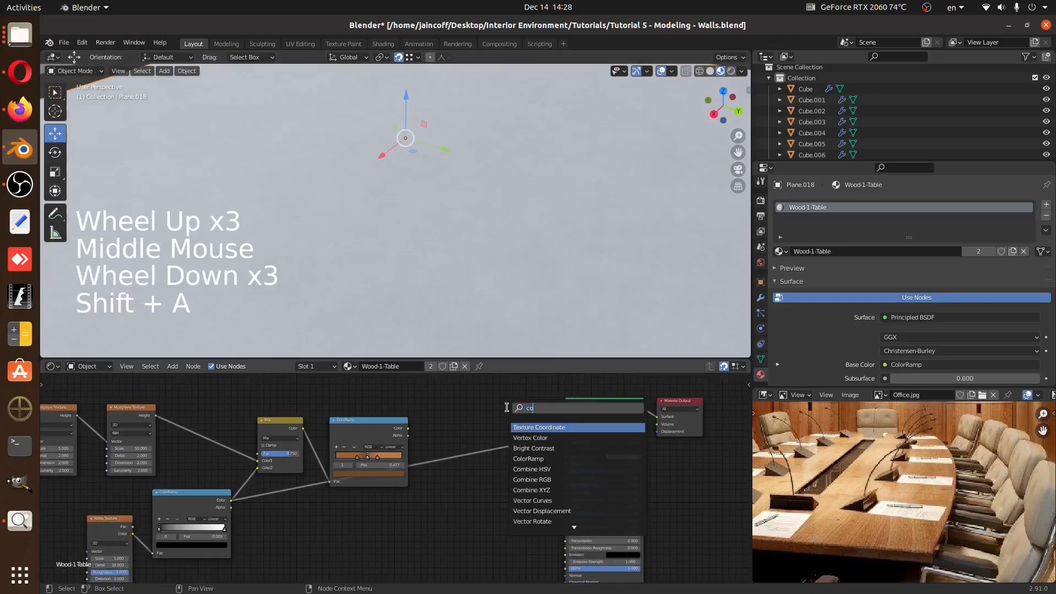
key("Down")
key("Return")
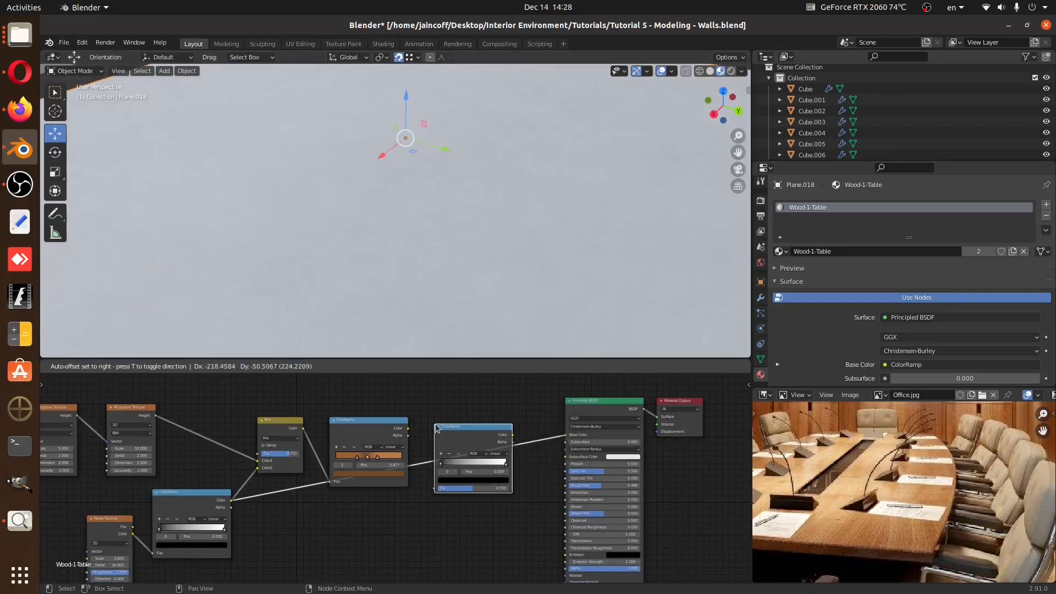
left_click(416, 481)
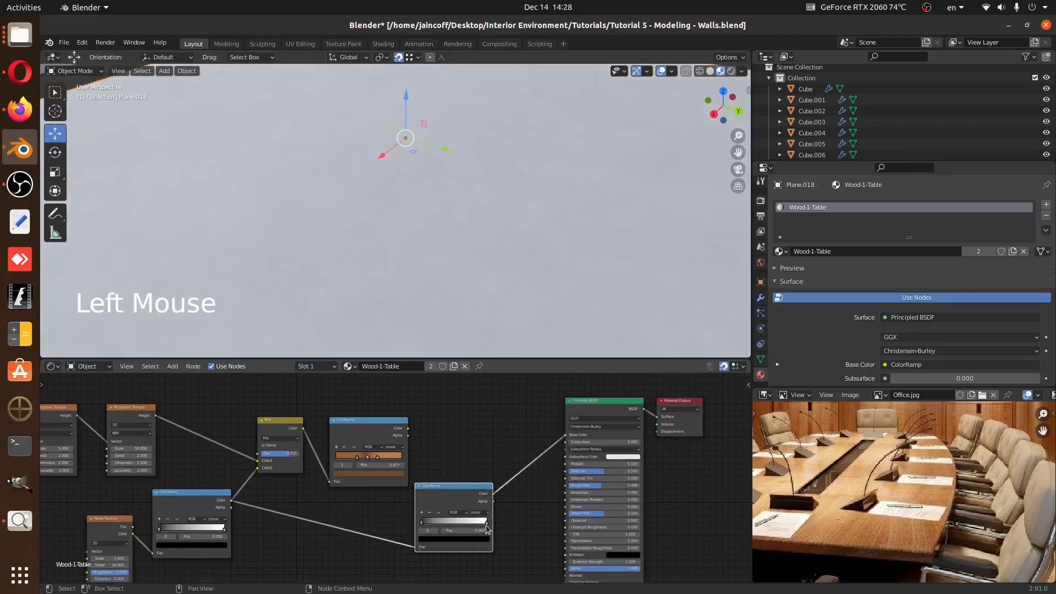
left_click_drag(487, 521, 452, 522)
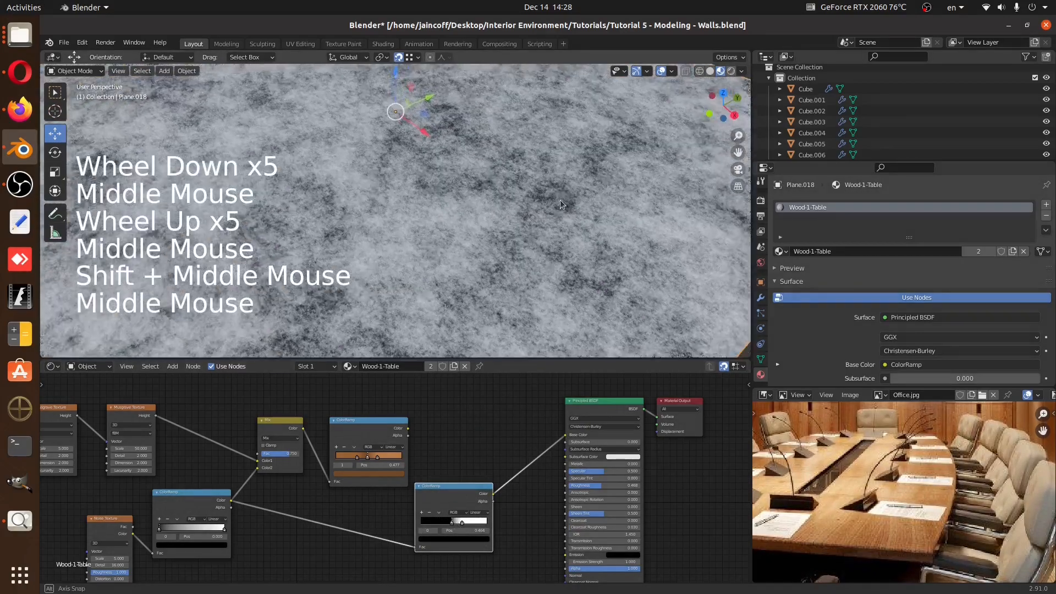
Examine the contrasted noise pattern on the plane from close up and from further away
middle_click_drag(560, 200, 556, 156)
scroll(556, 162, "up", 6)
scroll(557, 161, "down", 7)
scroll(558, 160, "up", 1)
scroll(559, 165, "down", 1)
scroll(559, 168, "up", 10)
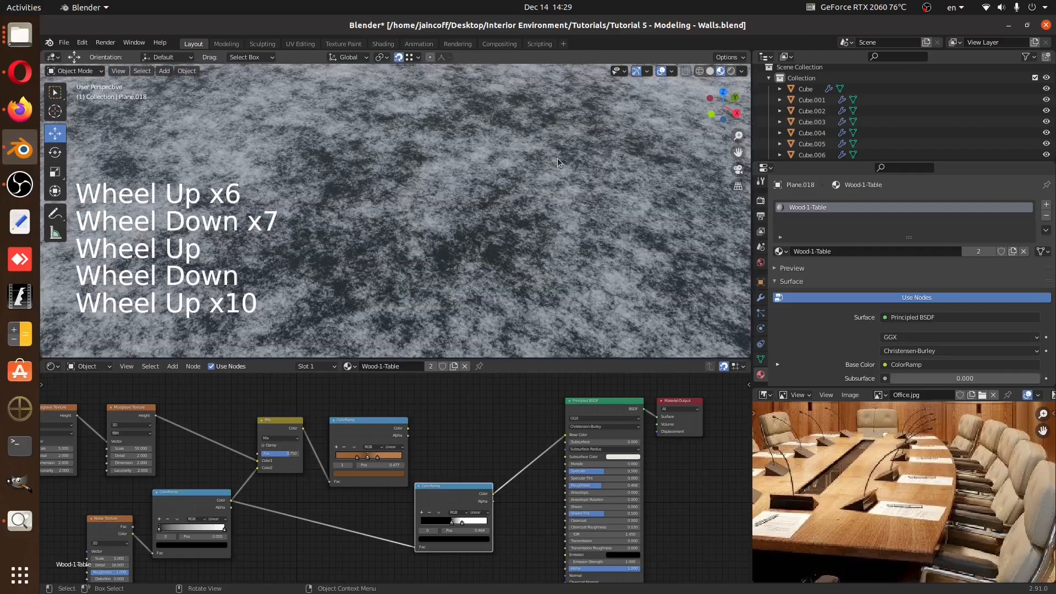
scroll(556, 157, "up", 3)
scroll(557, 157, "down", 7)
scroll(557, 160, "down", 6)
middle_click_drag(557, 160, 513, 219)
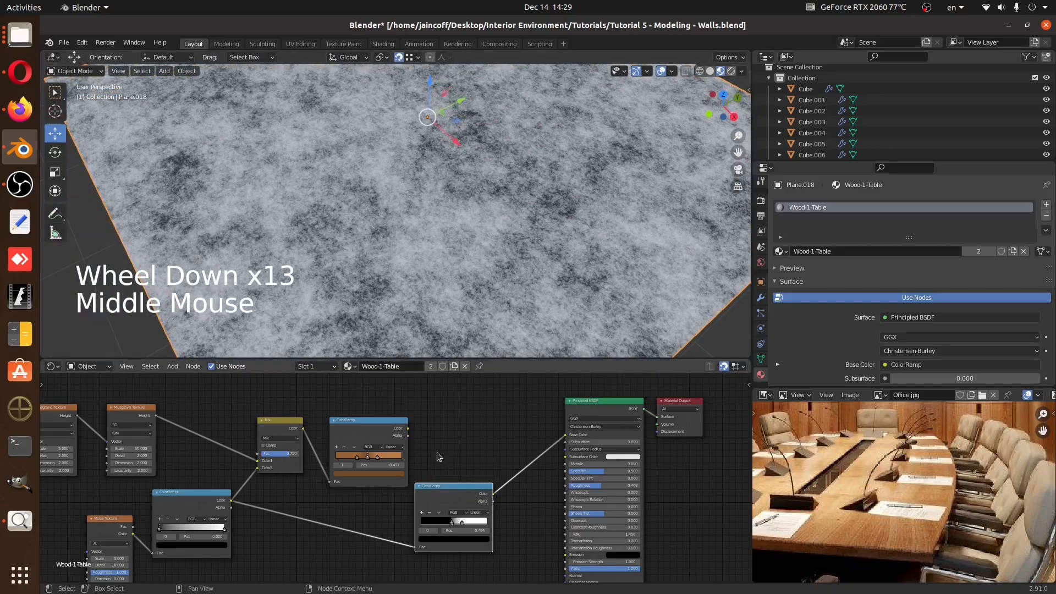
Connect the Mix node's Color to the Fac input of the new ColorRamp and inspect the grain on the plane
scroll(443, 433, "down", 3)
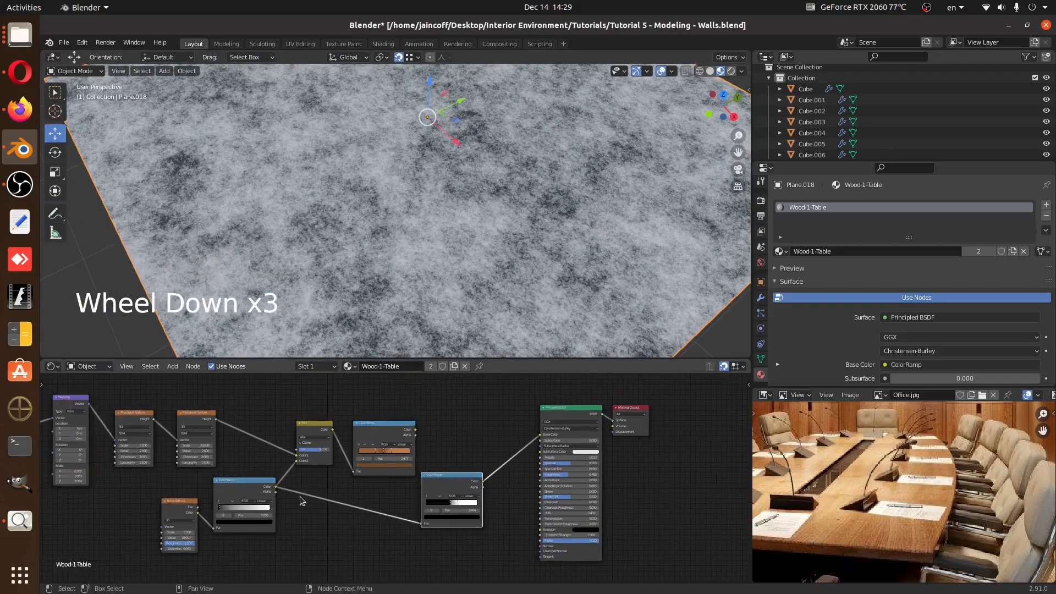
scroll(286, 512, "up", 3)
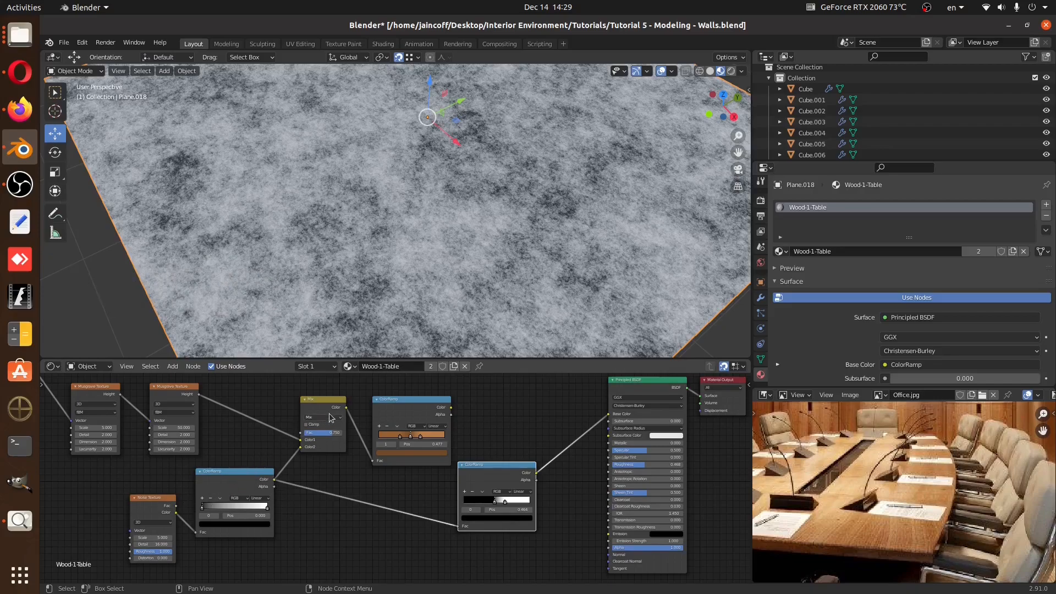
left_click_drag(346, 408, 352, 421)
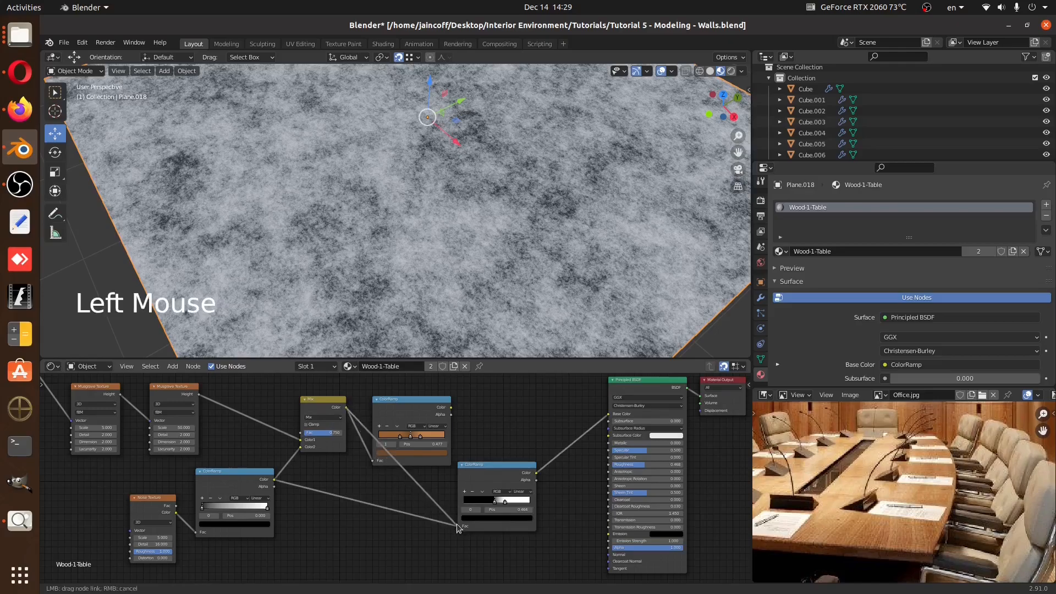
left_click_drag(456, 523, 457, 526)
middle_click_drag(446, 214, 569, 177)
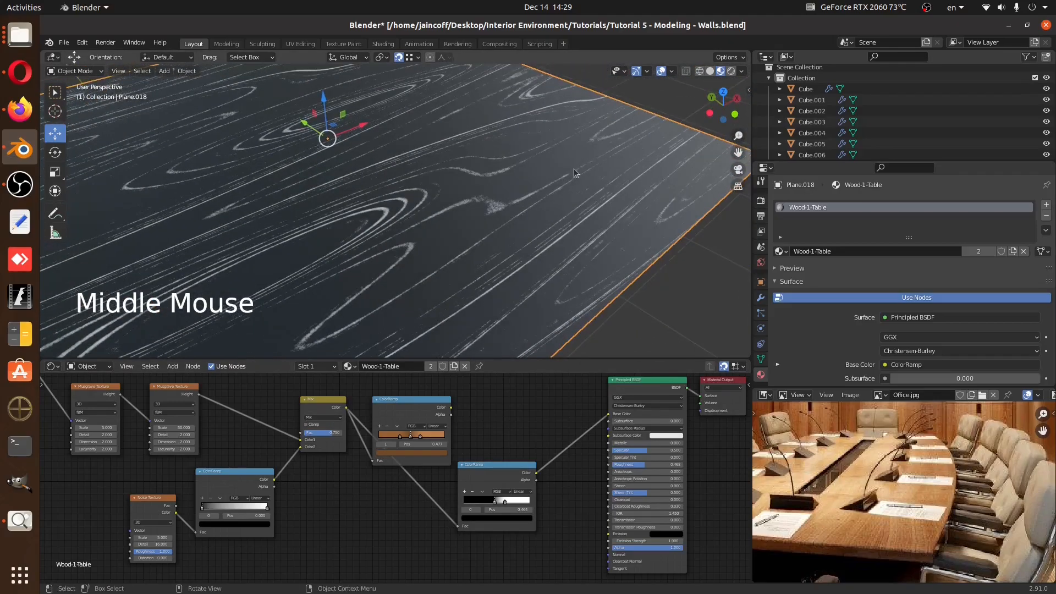
scroll(506, 189, "down", 3)
scroll(500, 191, "up", 3)
middle_click_drag(500, 191, 486, 217)
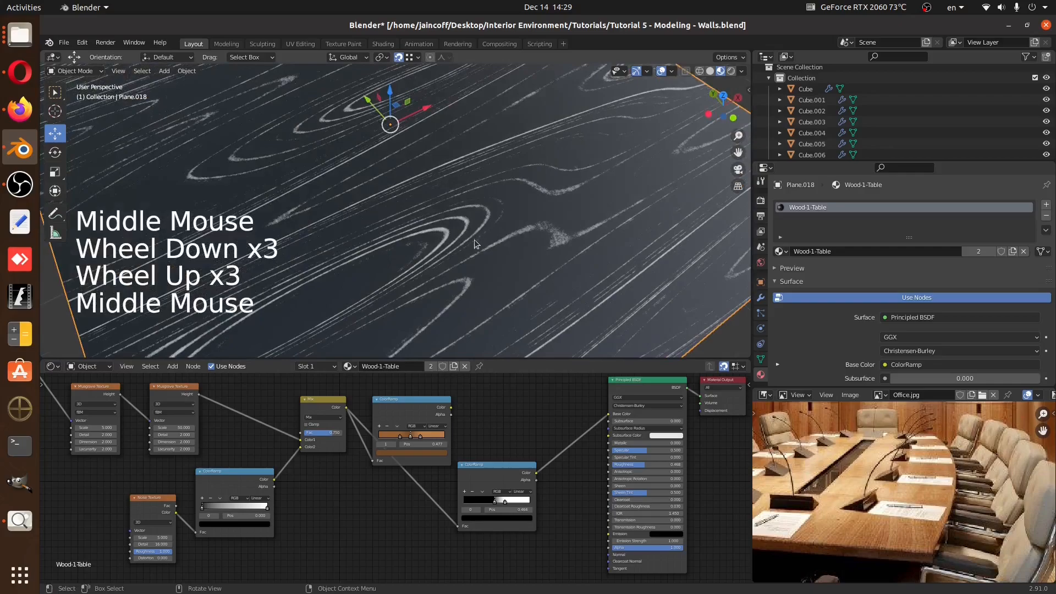
Move the new ColorRamp's black stop to position 0.314 and lower the white stop's color value to 0.644
middle_click(496, 500)
scroll(498, 502, "up", 1)
scroll(496, 501, "up", 4)
left_click_drag(494, 504, 478, 504)
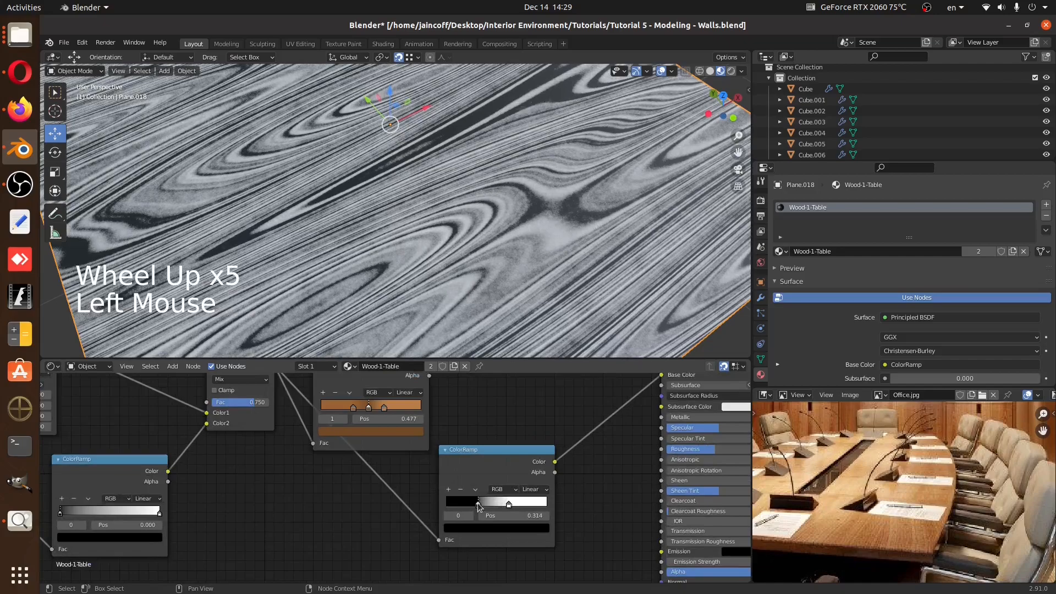
left_click(510, 504)
left_click(510, 527)
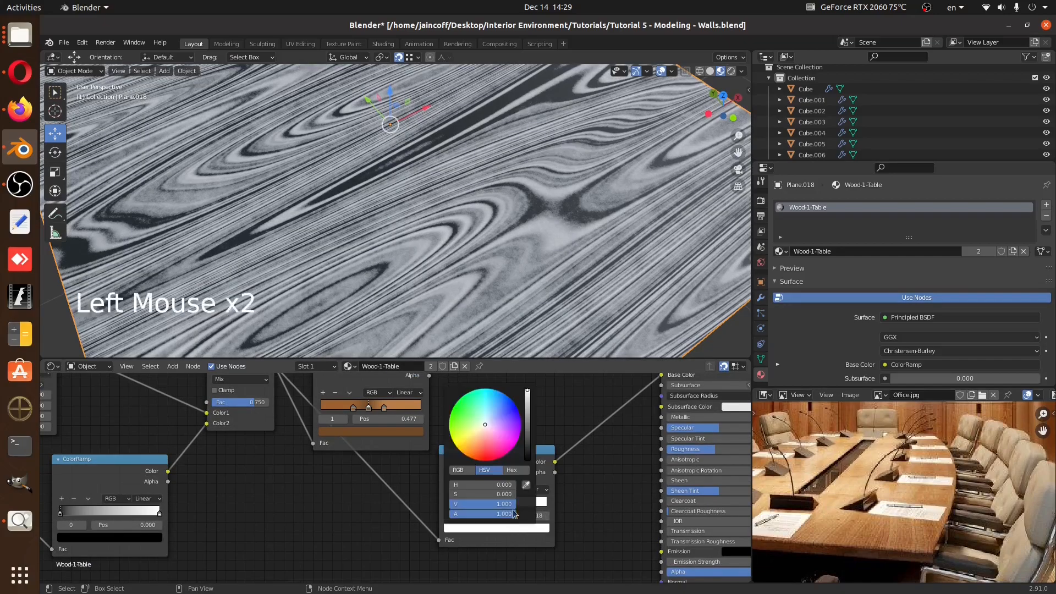
left_click_drag(527, 398, 526, 412)
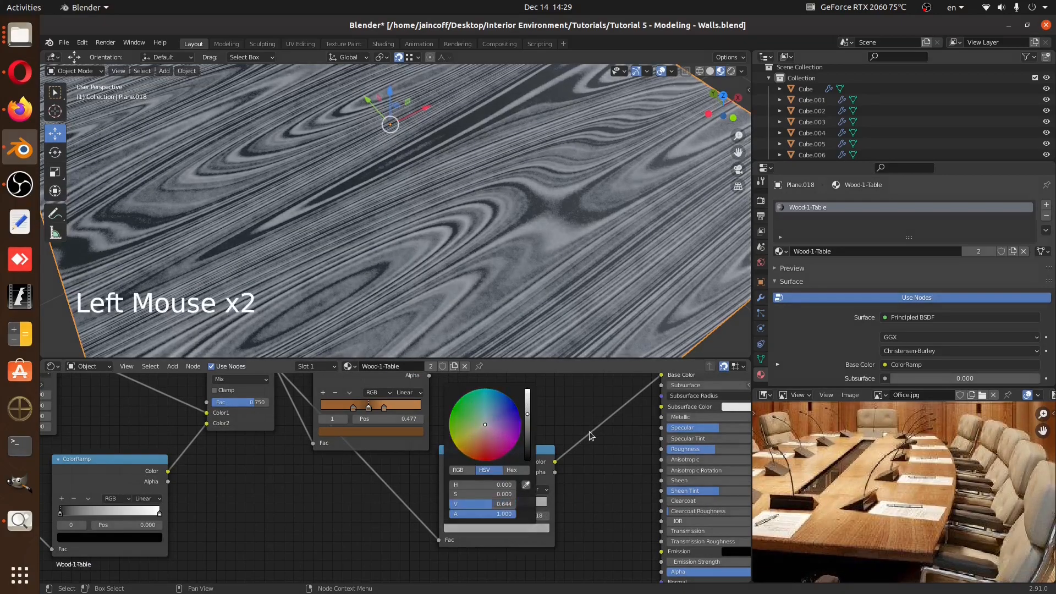
Compare with the reference tabletop, and lighten the new ColorRamp's black stop to a dark gray to soften the grain contrast
middle_click_drag(880, 495, 932, 527)
scroll(931, 527, "up", 3)
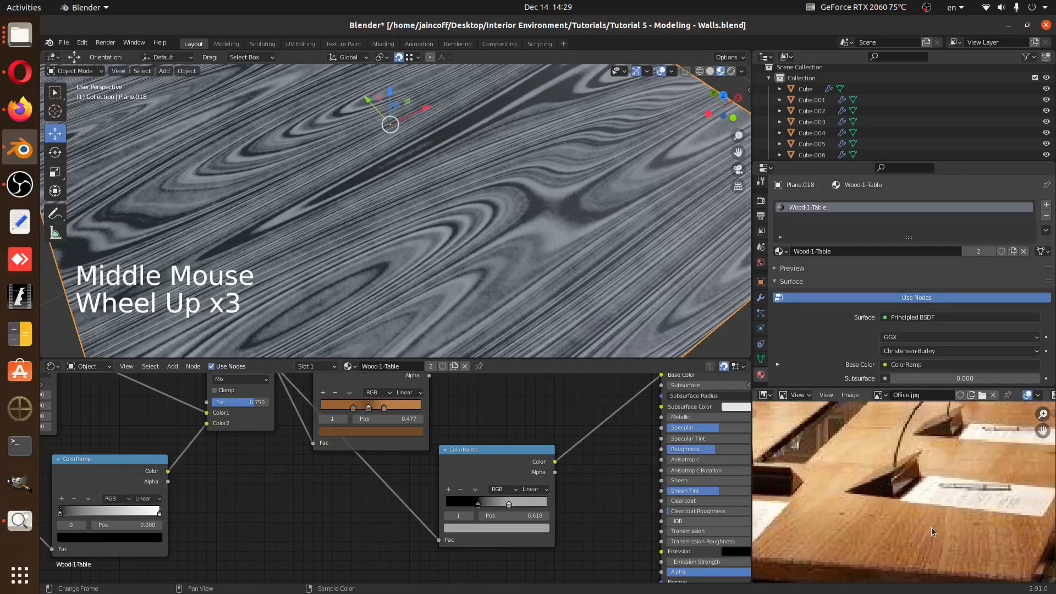
left_click(478, 505)
left_click(482, 530)
left_click_drag(529, 458, 527, 441)
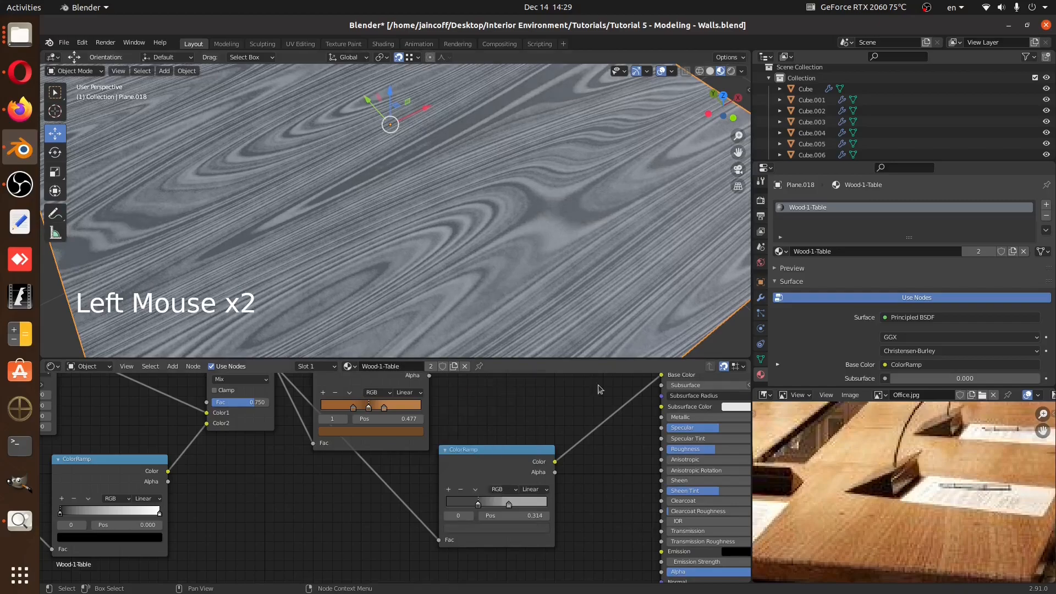
scroll(390, 127, "down", 4)
middle_click_drag(390, 127, 446, 218)
scroll(445, 217, "up", 2)
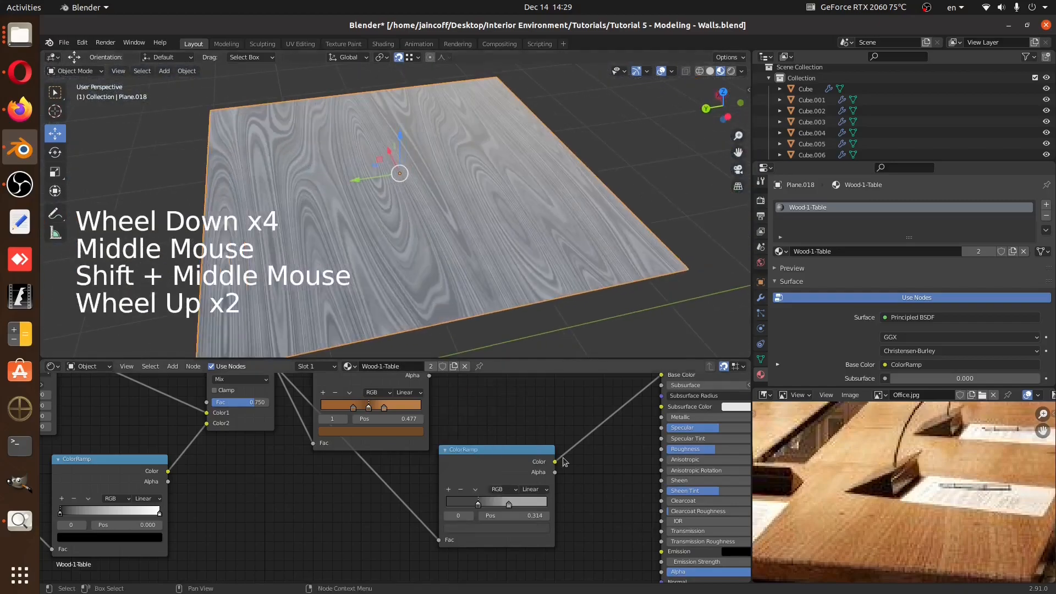
Connect the gray ColorRamp's Color to the Principled BSDF's Roughness and check the plane's reflections from a low angle
middle_click_drag(564, 464, 548, 474)
left_click_drag(540, 472, 646, 459)
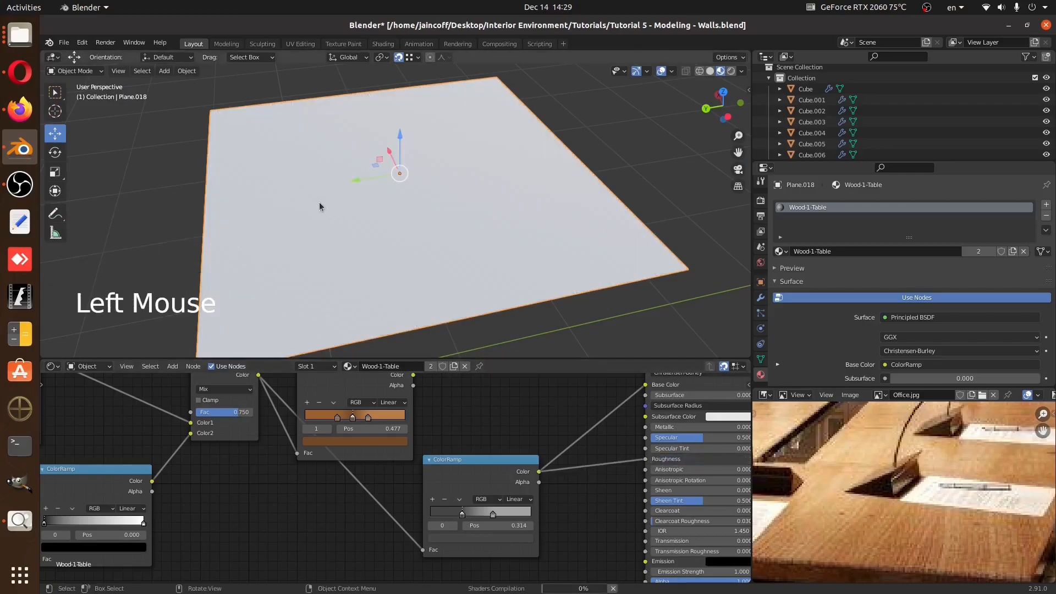
middle_click_drag(520, 182, 469, 144)
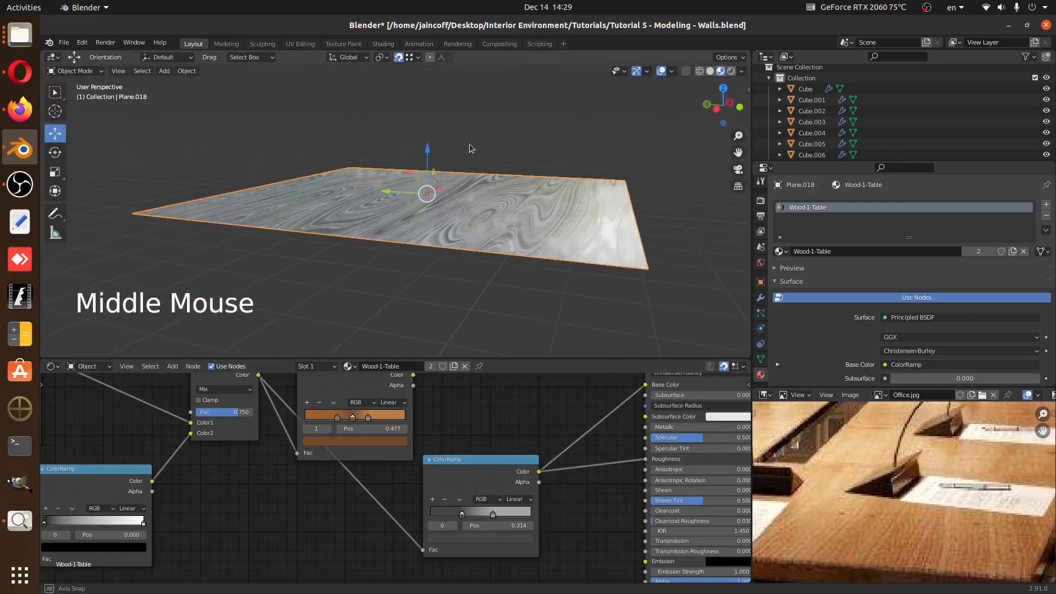
scroll(468, 176, "up", 4)
middle_click_drag(468, 186, 515, 226)
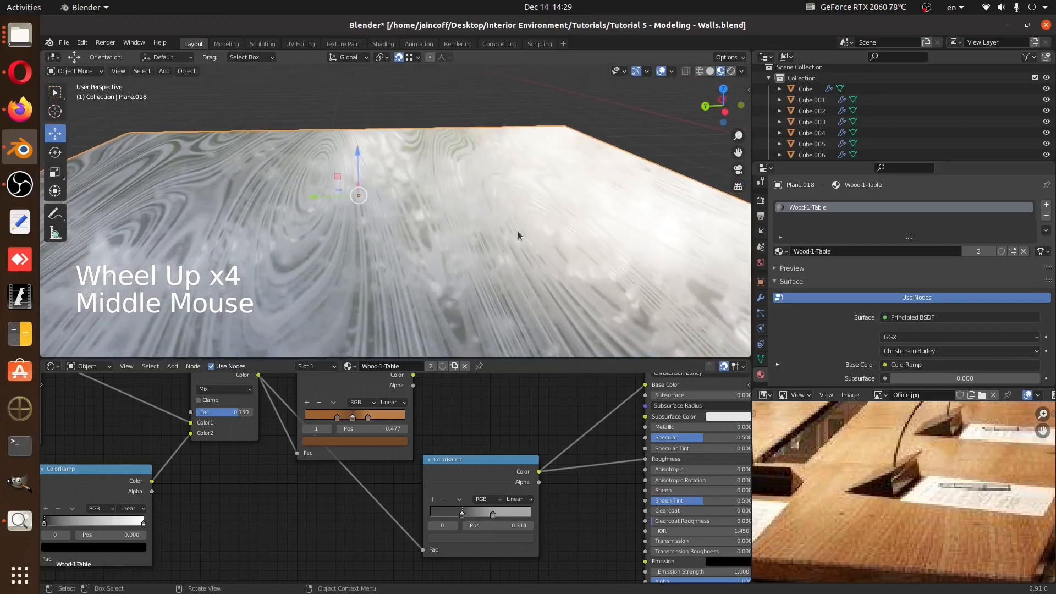
scroll(461, 521, "up", 3)
Lighten the gray ColorRamp's dark stop at 0.314 to a mid gray to make the surface rougher
left_click(460, 518)
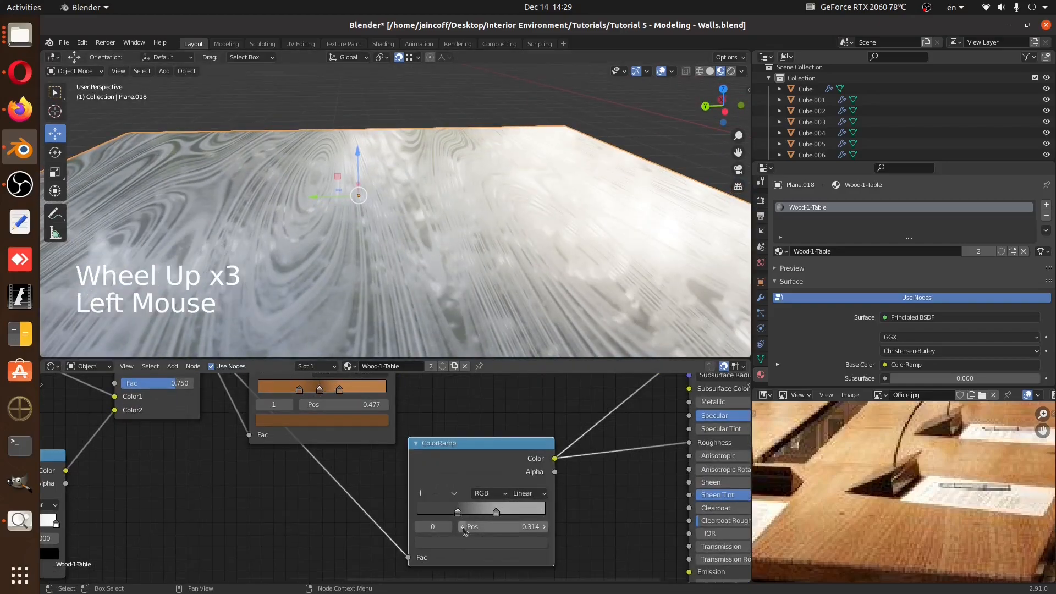
left_click(472, 543)
left_click_drag(521, 425, 520, 418)
scroll(395, 503, "down", 7)
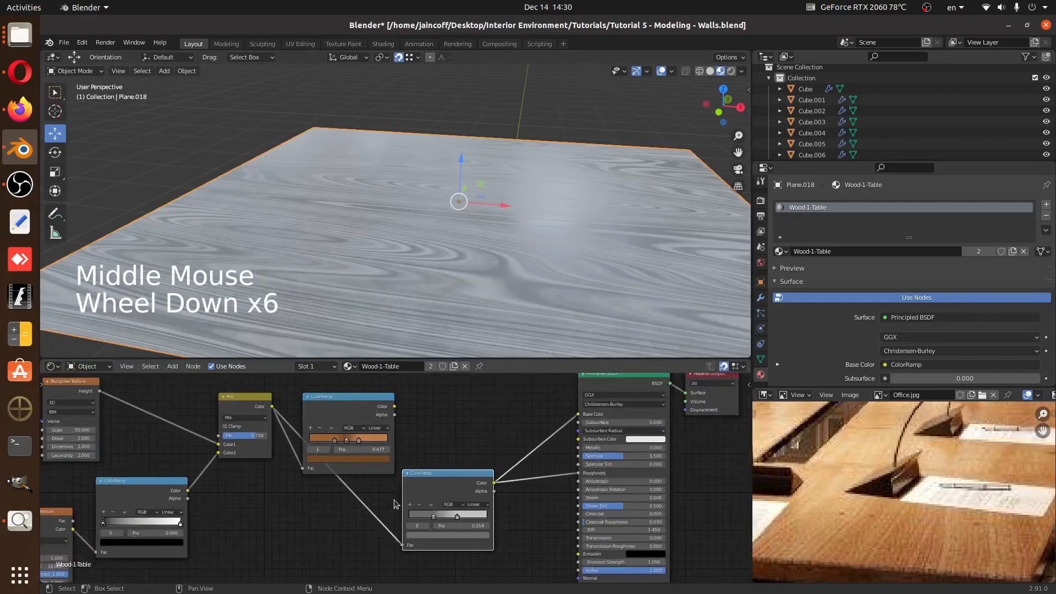
Connect the brown ColorRamp's Color to the Principled BSDF's Base Color and place that ColorRamp directly above the gray one
middle_click_drag(504, 440, 495, 464)
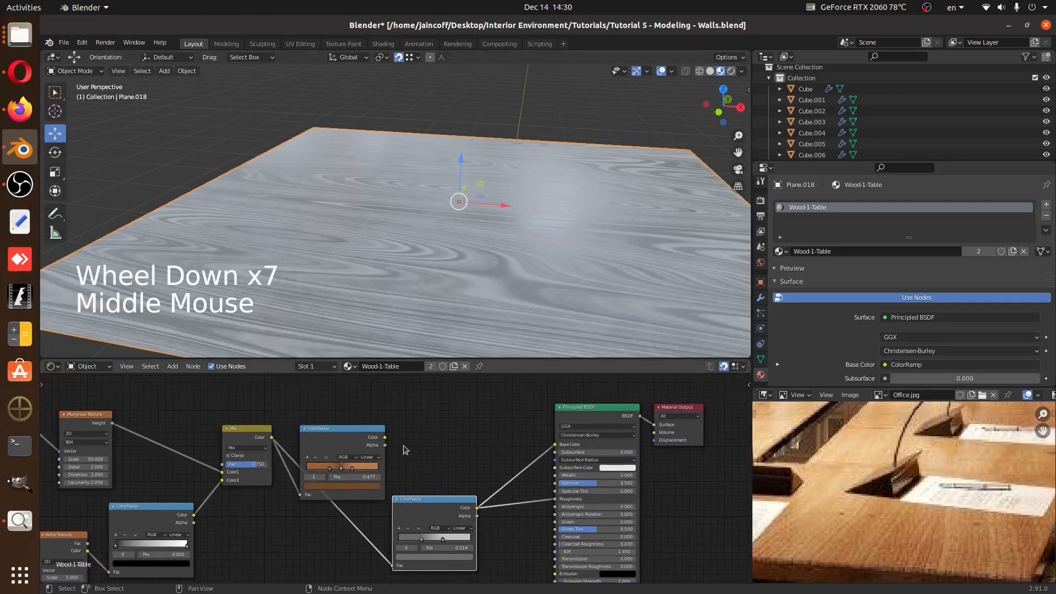
left_click_drag(385, 438, 425, 440)
left_click_drag(558, 447, 556, 444)
left_click_drag(365, 444, 457, 421)
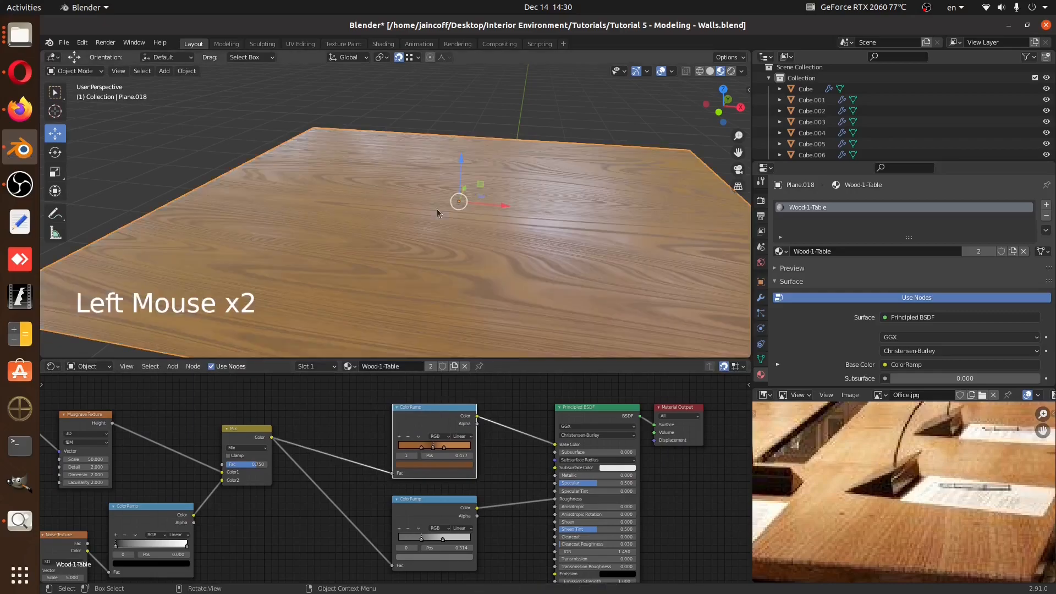
middle_click_drag(456, 214, 586, 231)
middle_click_drag(474, 248, 520, 229)
middle_click_drag(521, 229, 519, 220, "shift")
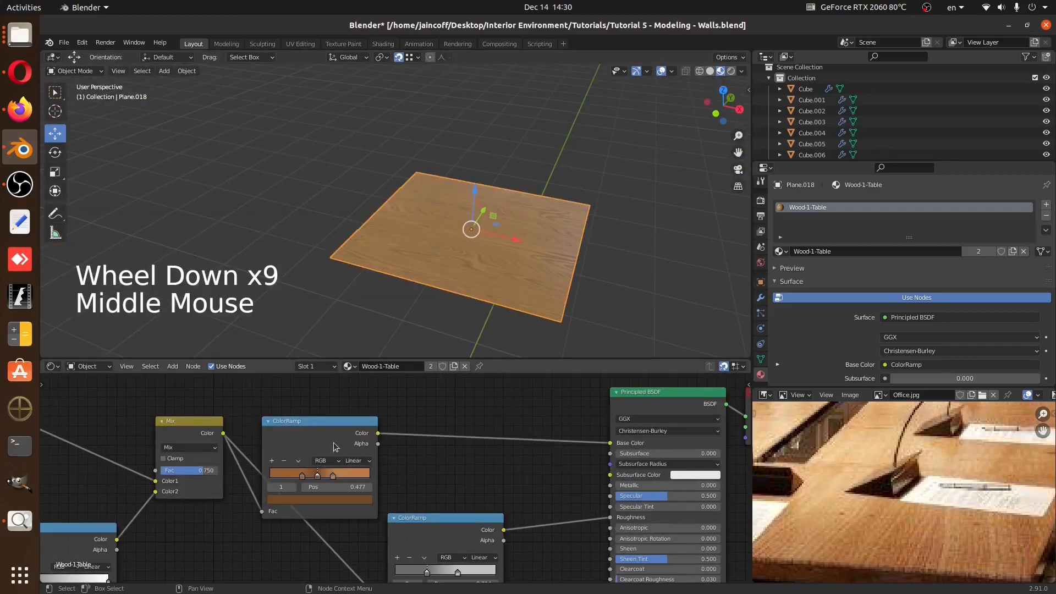
left_click_drag(331, 427, 457, 421)
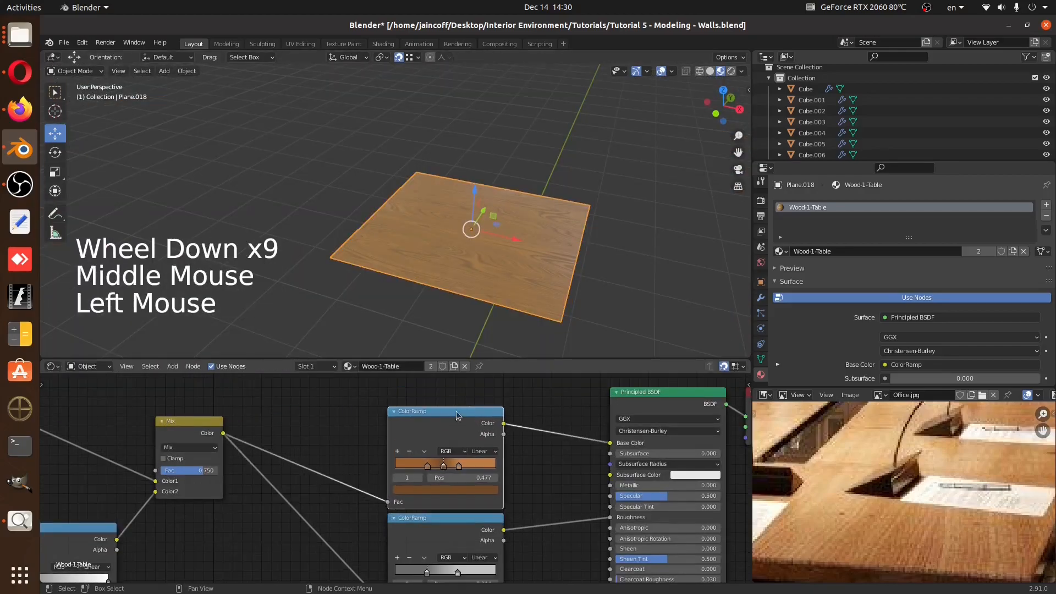
Inspect the plane's surface up close and add a Bump node below the gray ColorRamp
middle_click_drag(550, 275, 573, 289)
scroll(519, 233, "up", 6)
mouse_move(520, 233)
middle_mouse_down()
mouse_move(500, 243)
mouse_move(528, 245)
middle_mouse_up()
middle_click_drag(528, 245, 495, 306)
scroll(506, 494, "down", 5)
middle_click_drag(506, 494, 522, 422)
left_click(460, 522)
key("shift+a")
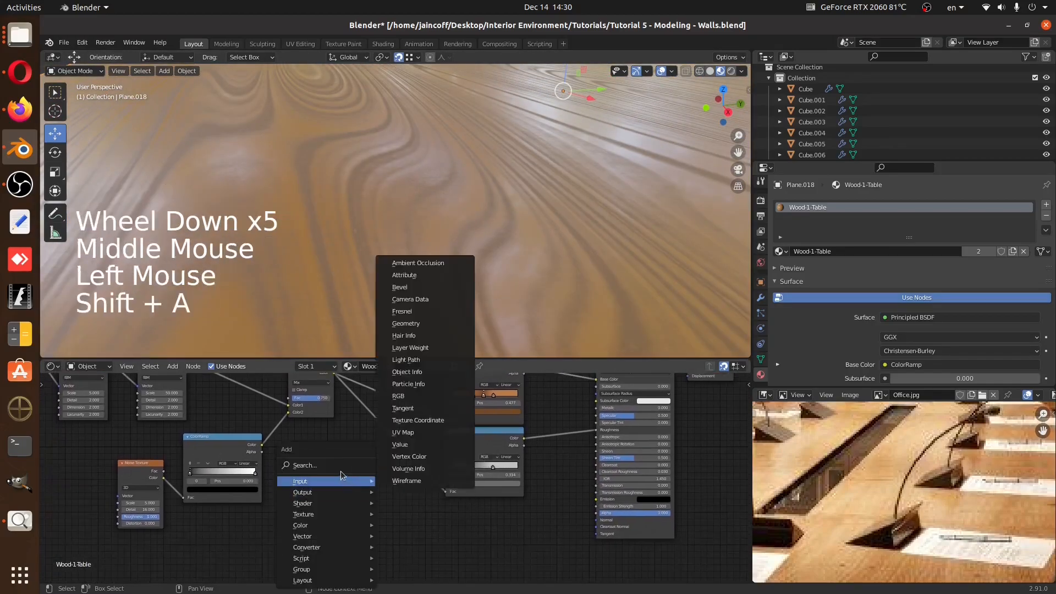
left_click(341, 468)
type("bum")
key("Return")
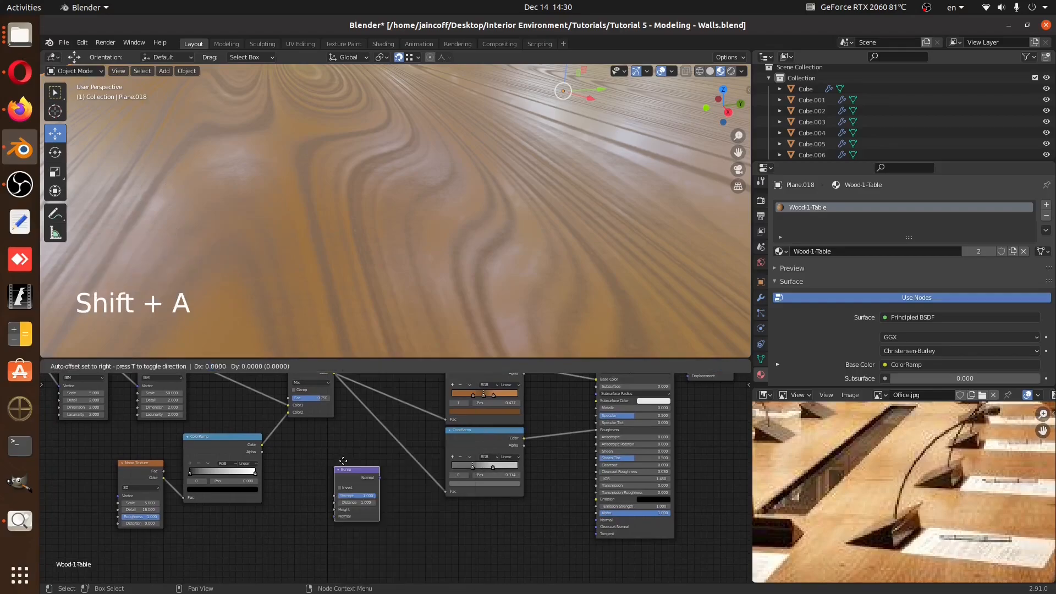
left_click(468, 520)
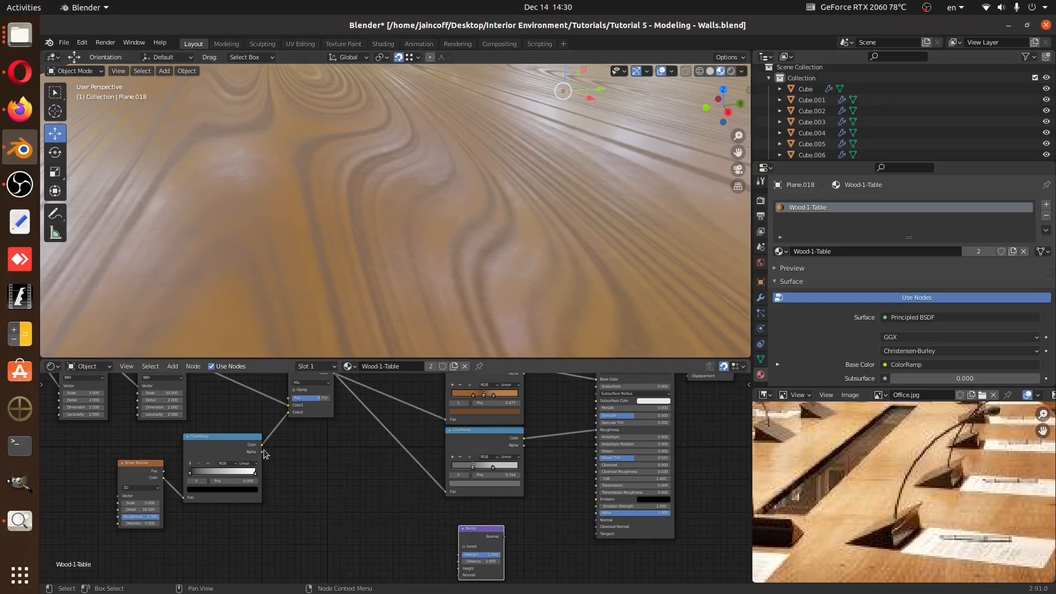
Connect the Mix node's Color to the Bump's Height and the Bump's Normal to the Principled BSDF's Normal, and inspect the surface
middle_click_drag(301, 442, 297, 446)
left_click_drag(331, 378, 454, 573)
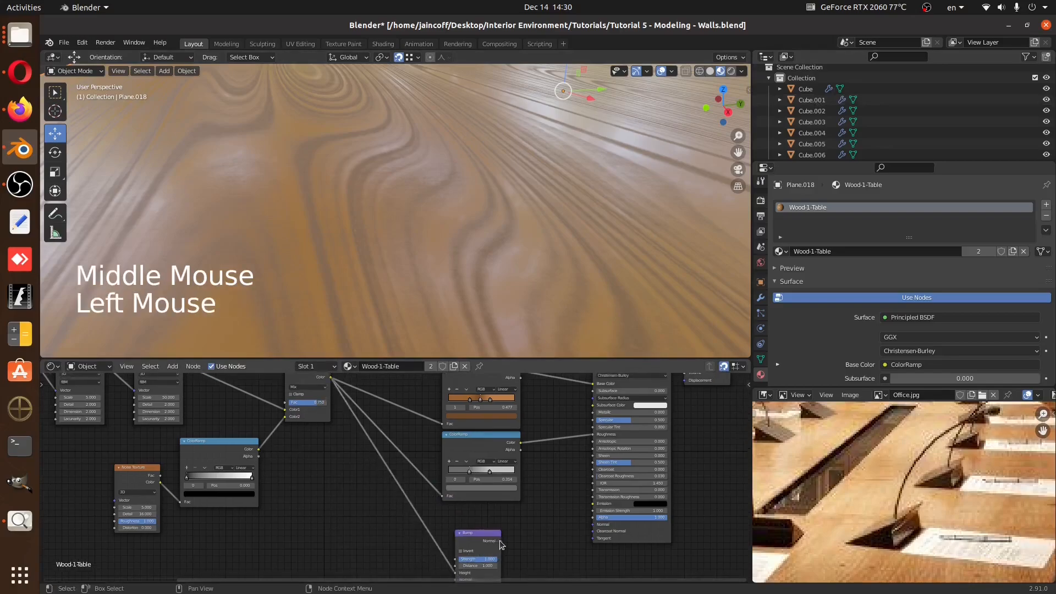
left_click_drag(501, 541, 591, 525)
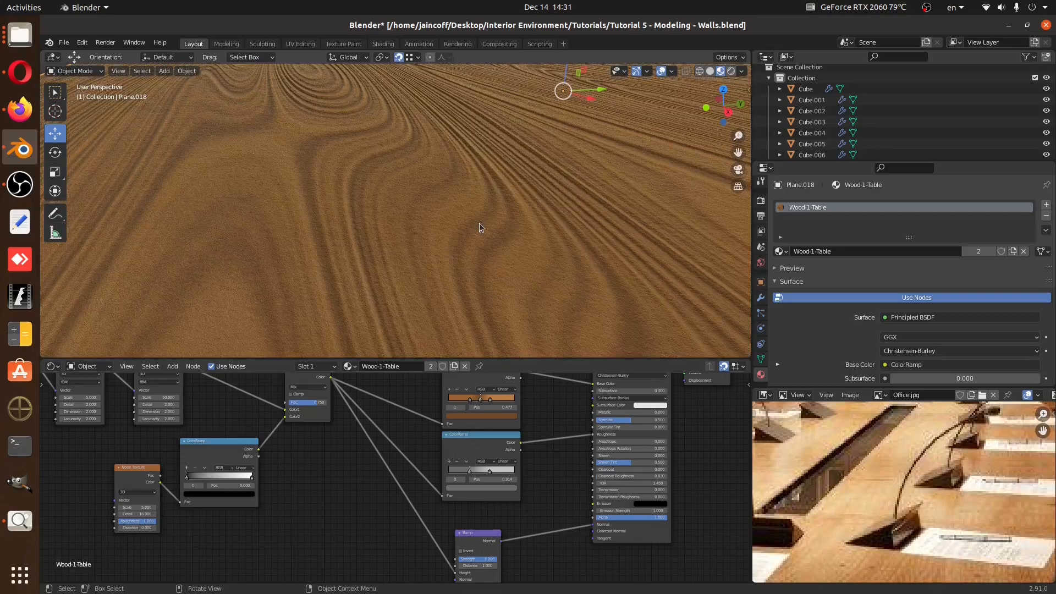
scroll(479, 222, "down", 2)
scroll(483, 224, "up", 2)
middle_click_drag(487, 230, 593, 242)
scroll(445, 191, "down", 2)
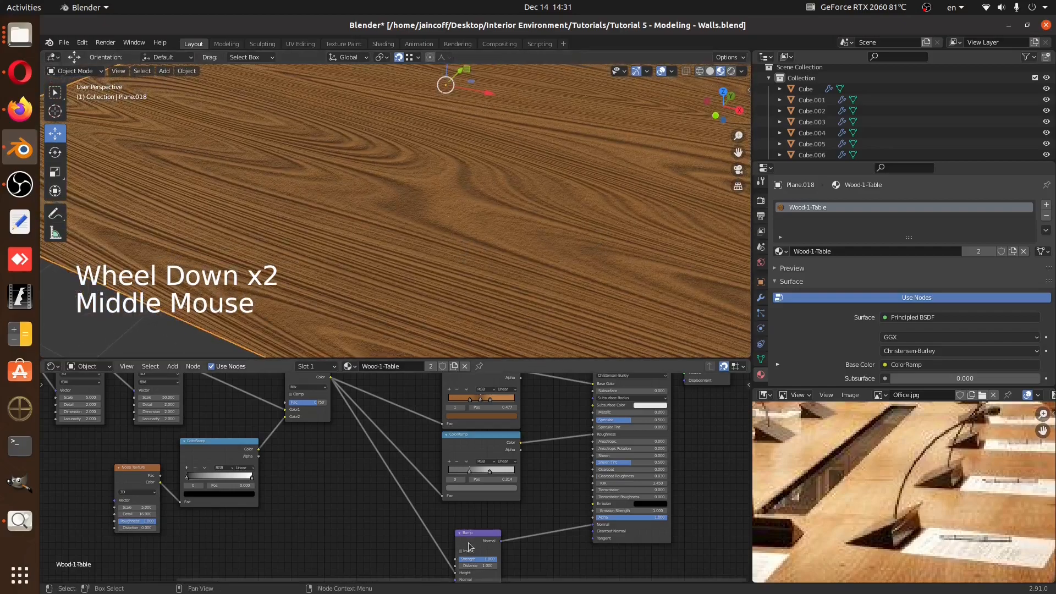
Set the Bump node's Strength to 0.1 and check the relief from a low angle
middle_click_drag(469, 546, 440, 505)
scroll(455, 512, "up", 12)
left_click(465, 489)
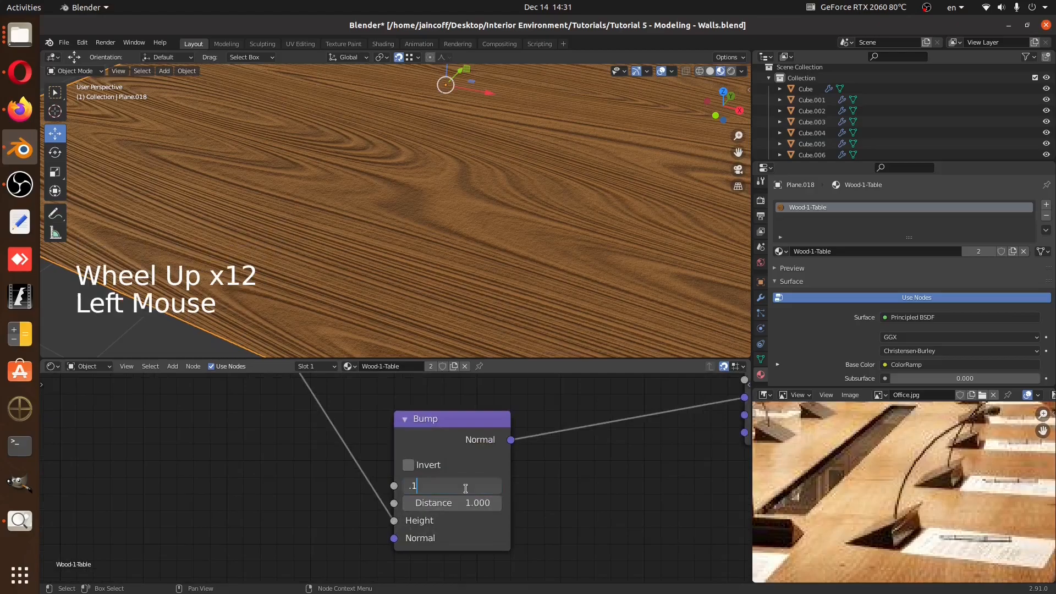
key("Return")
scroll(423, 200, "down", 3)
mouse_move(423, 199)
middle_mouse_down()
mouse_move(544, 236)
mouse_move(329, 213)
mouse_move(332, 184)
mouse_move(316, 182)
mouse_move(349, 259)
mouse_move(525, 355)
middle_mouse_up()
middle_click_drag(470, 268, 483, 209)
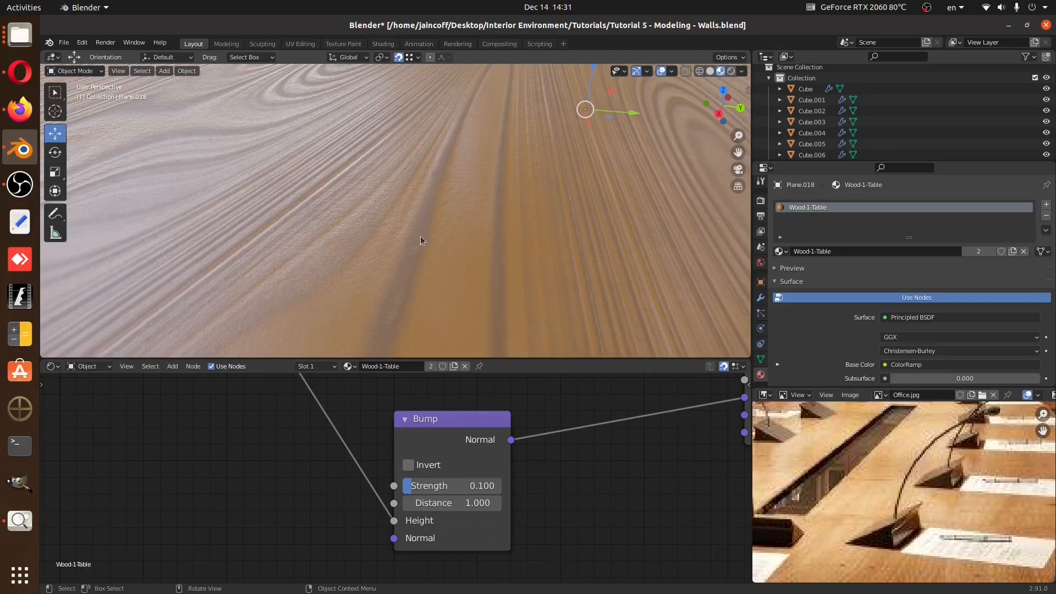
Try raising the Detail of the Musgrave Texture with scale 50 to 16
middle_click_drag(434, 407, 431, 531)
scroll(438, 495, "down", 7)
middle_click_drag(366, 459, 357, 538)
middle_click_drag(338, 474, 526, 464)
scroll(526, 463, "down", 5)
scroll(350, 451, "up", 2)
scroll(350, 451, "down", 1)
scroll(350, 451, "up", 2)
middle_click_drag(350, 451, 421, 462)
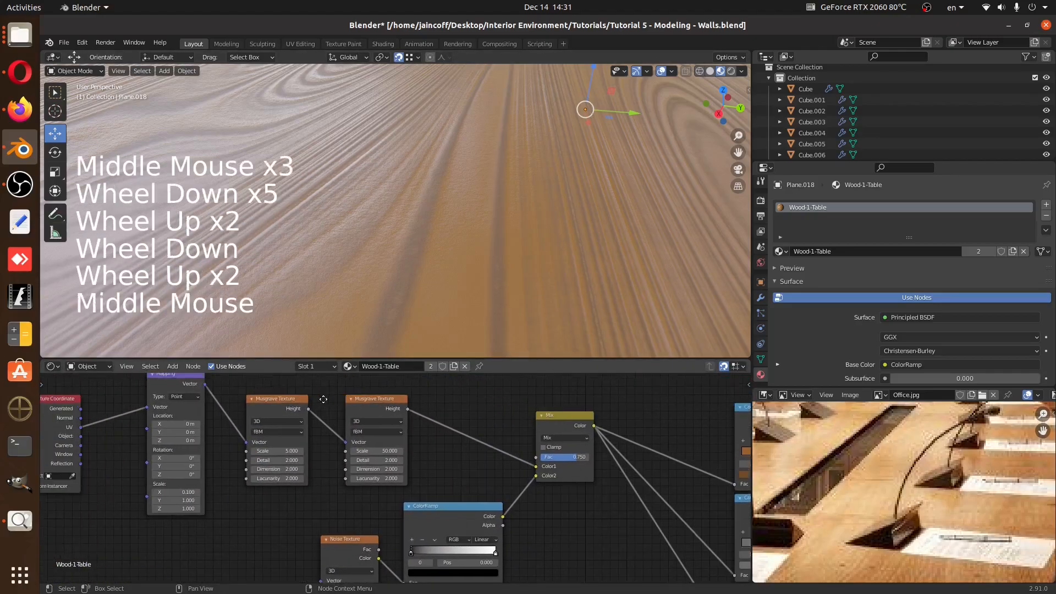
scroll(379, 490, "up", 5)
scroll(378, 489, "up", 1)
left_click_drag(419, 489, 495, 489)
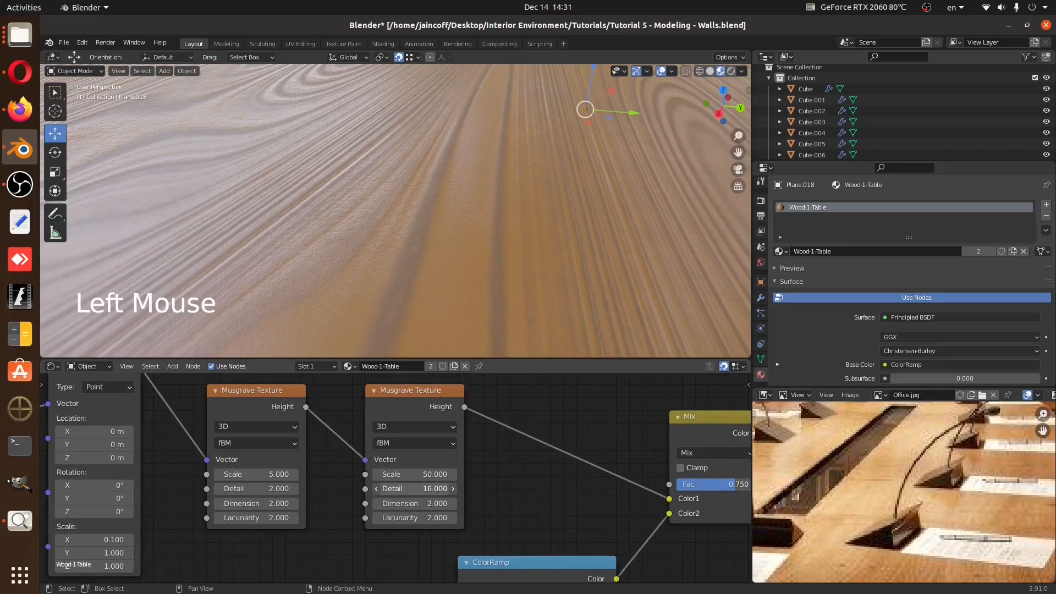
Raise the Detail of the Musgrave Texture with scale 5 to 14.7 and inspect the grain
mouse_move(248, 489)
left_mouse_down()
mouse_move(322, 488)
mouse_move(253, 489)
left_mouse_up()
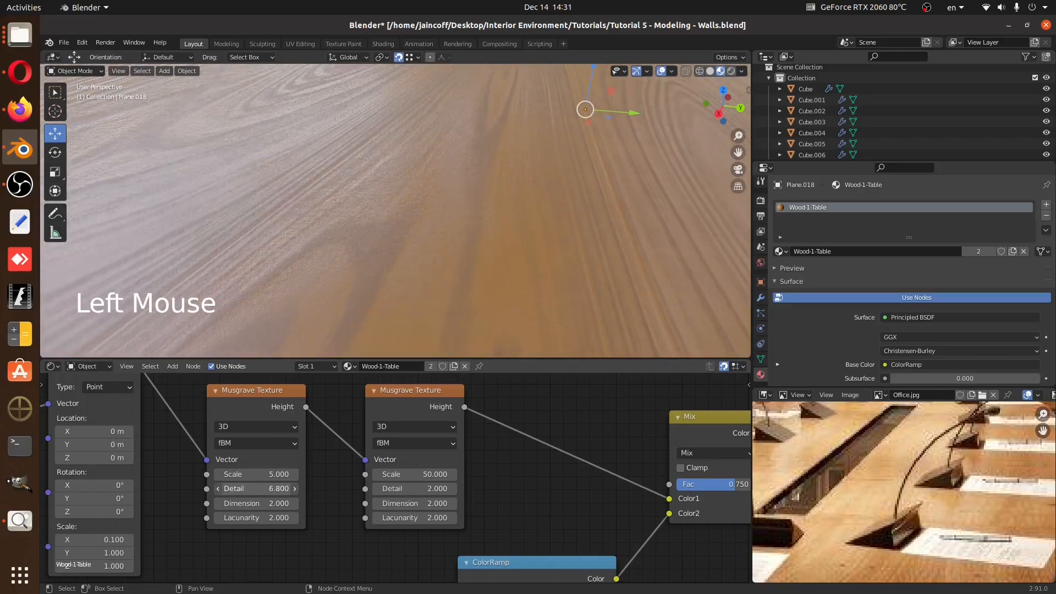
scroll(473, 335, "down", 4)
middle_click_drag(530, 264, 494, 286)
scroll(414, 253, "down", 3)
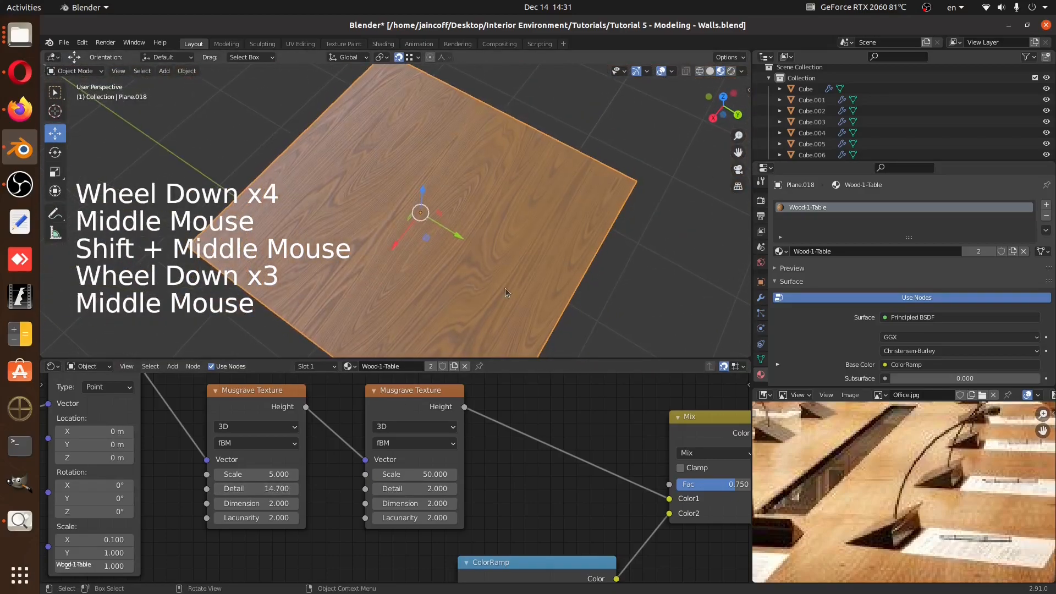
scroll(468, 285, "up", 4)
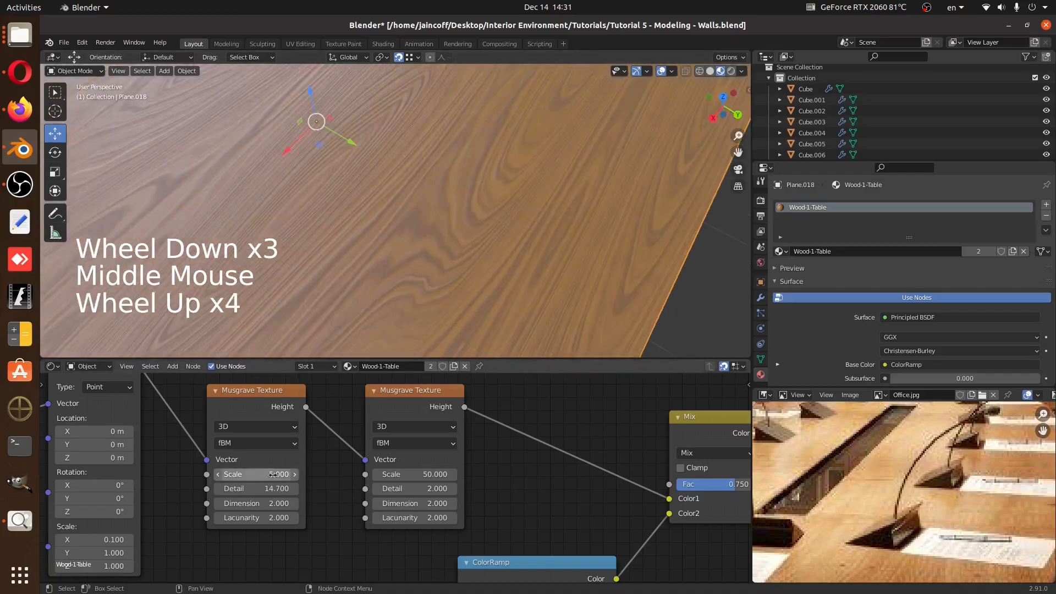
Try different Dimension and Lacunarity values on the Musgrave Texture with scale 5, cancel both, and review the whole plane
left_click_drag(264, 504, 330, 504)
right_click(265, 504)
mouse_move(264, 518)
left_mouse_down()
mouse_move(251, 518)
mouse_move(261, 518)
left_mouse_up()
right_click(262, 518)
scroll(421, 237, "down", 4)
middle_click_drag(421, 237, 576, 193)
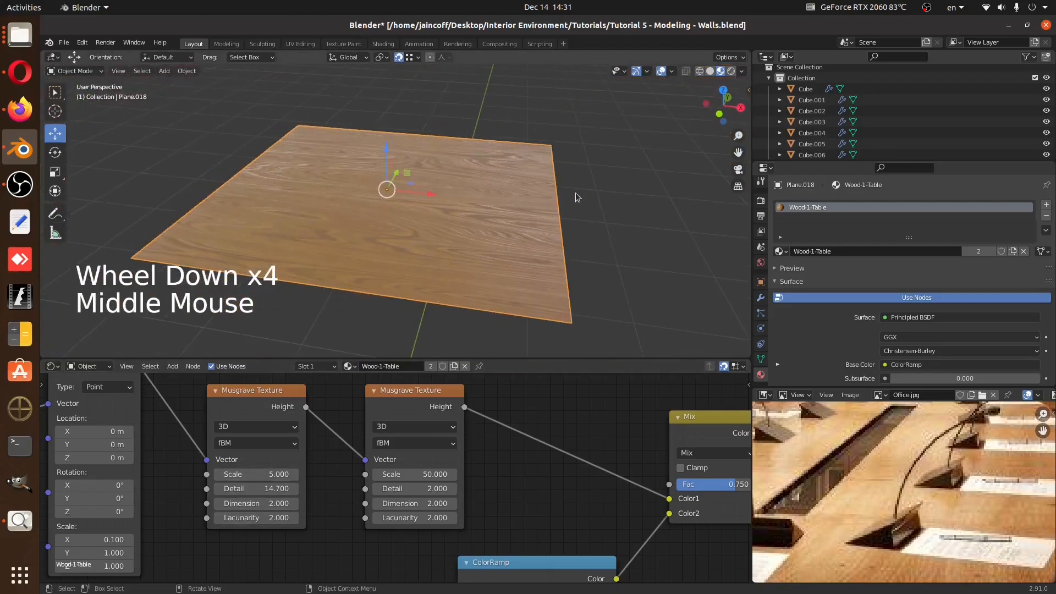
scroll(420, 231, "up", 2)
middle_click_drag(420, 231, 352, 272)
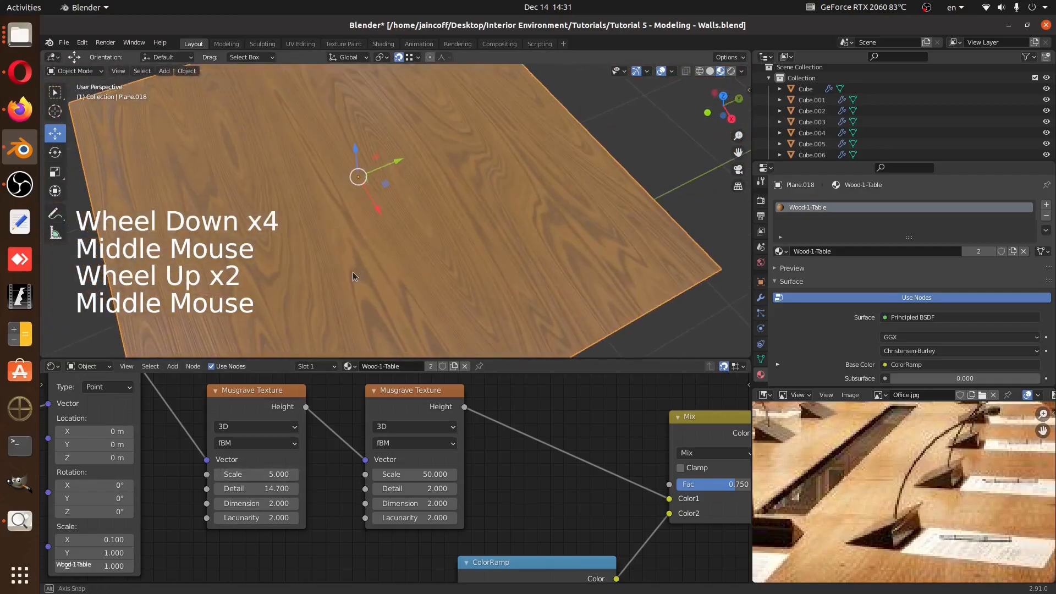
Try a Detail of 10 and one of 5 on the Musgrave Texture with scale 5
left_click(261, 488)
type("10")
key("Return")
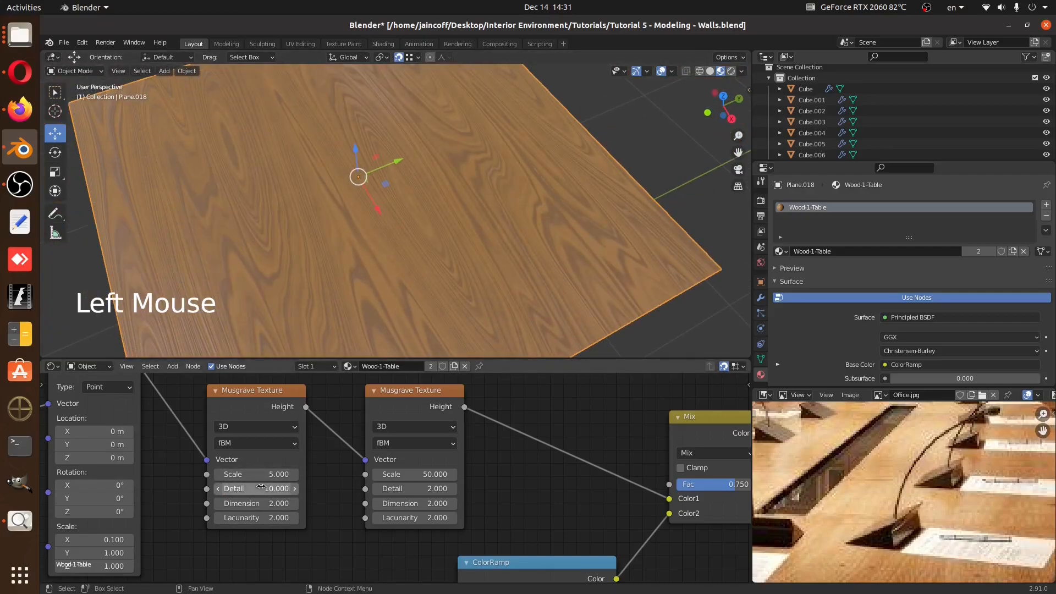
left_click(261, 488)
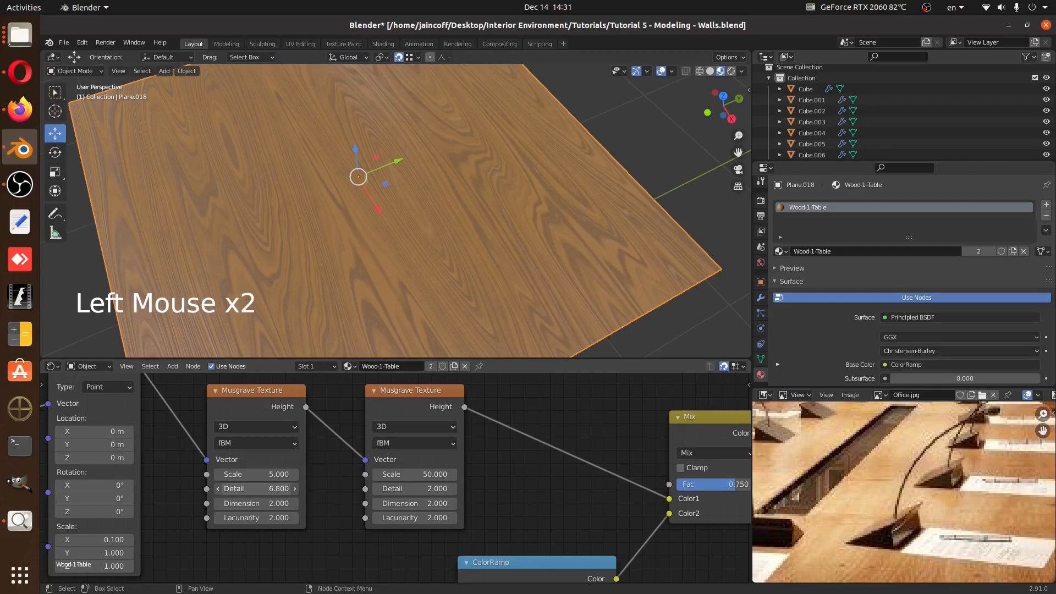
left_click_drag(261, 488, 244, 488)
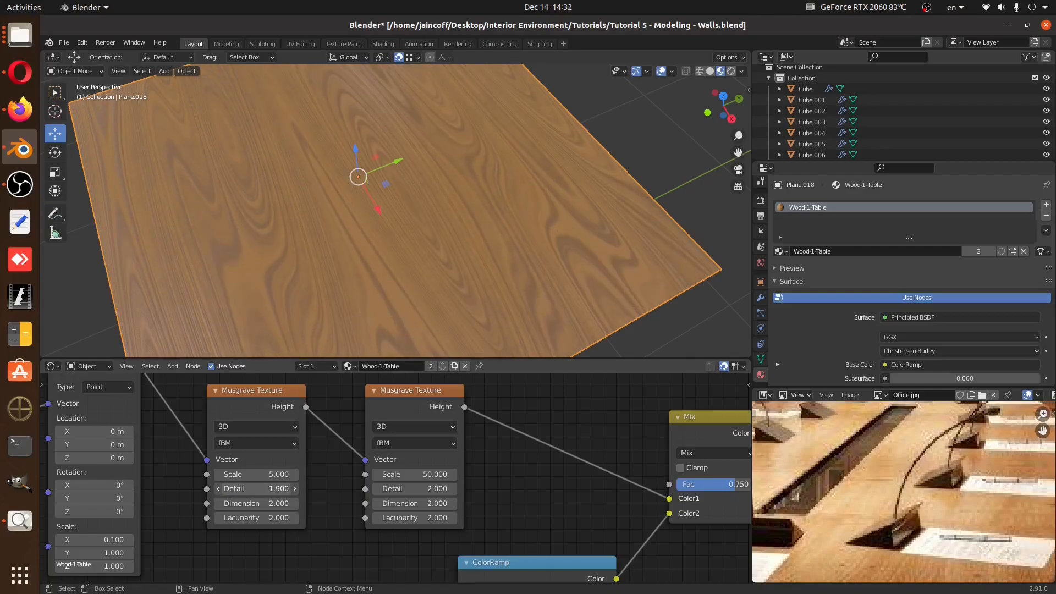
type("5")
key("Return")
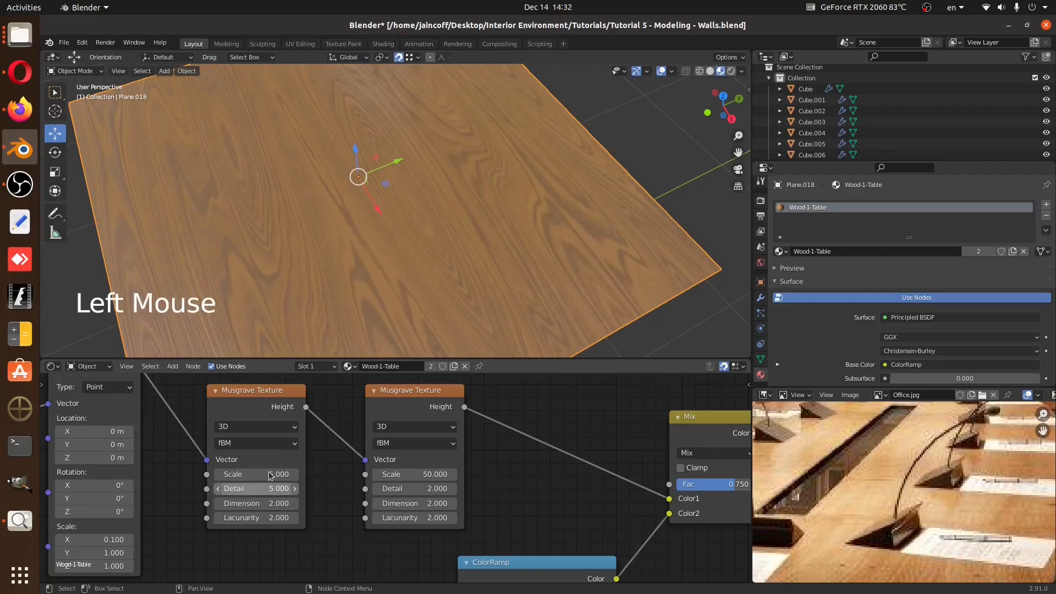
Set the Detail of the Musgrave Texture with scale 5 to 3 and view the whole plane
left_click(269, 488)
key("BackSpace")
key("BackSpace")
key("BackSpace")
type("3")
key("Return")
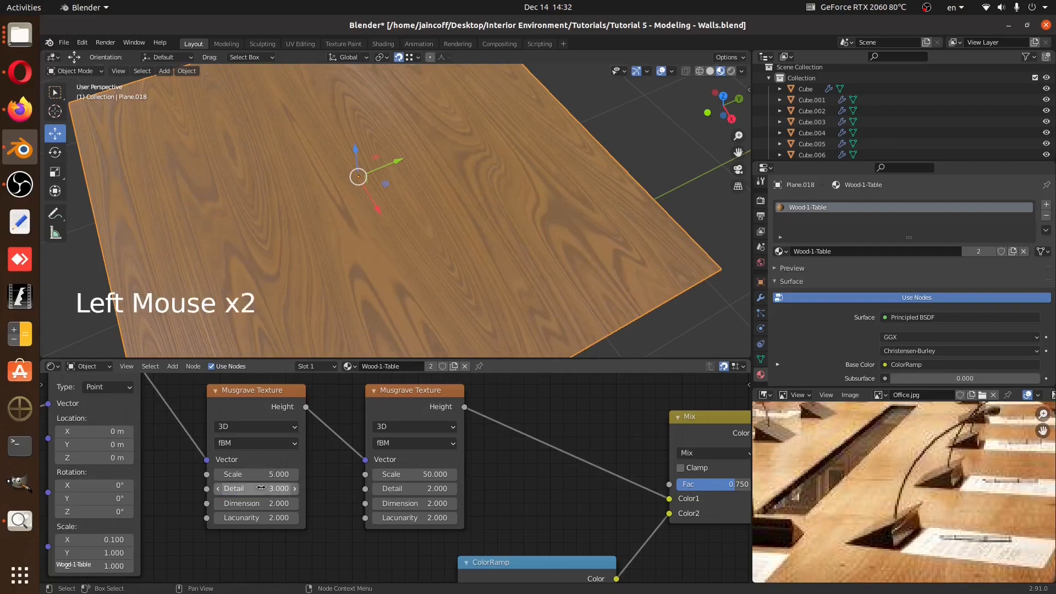
scroll(533, 223, "down", 3)
middle_click_drag(533, 223, 467, 236)
middle_click_drag(476, 192, 495, 176, "shift")
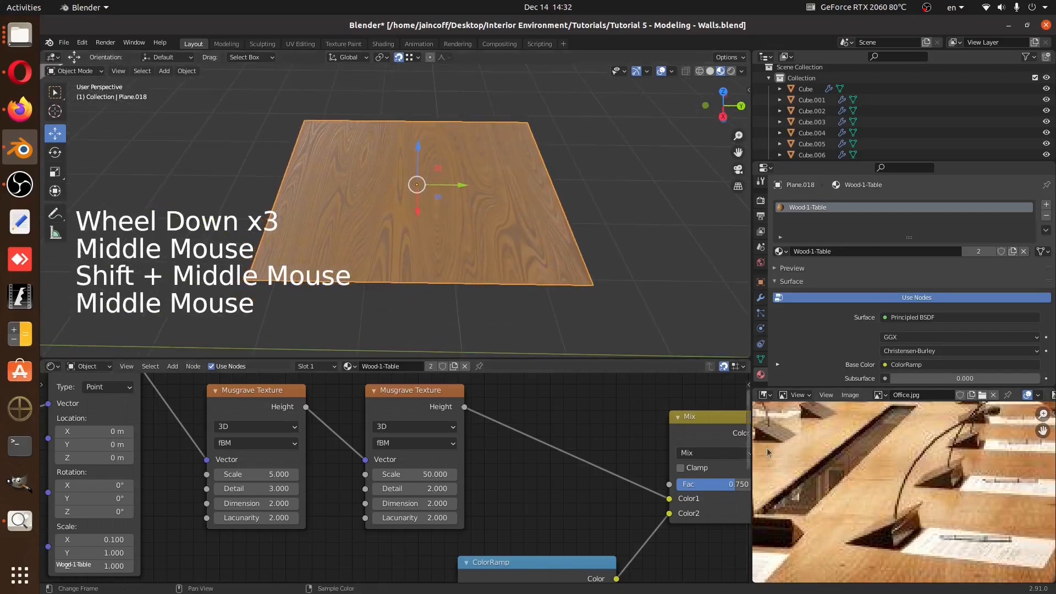
Bring the wood wall of the reference image into view, duplicate the plane and place the copy beside the original along X
scroll(935, 484, "down", 4)
middle_click_drag(935, 484, 979, 478)
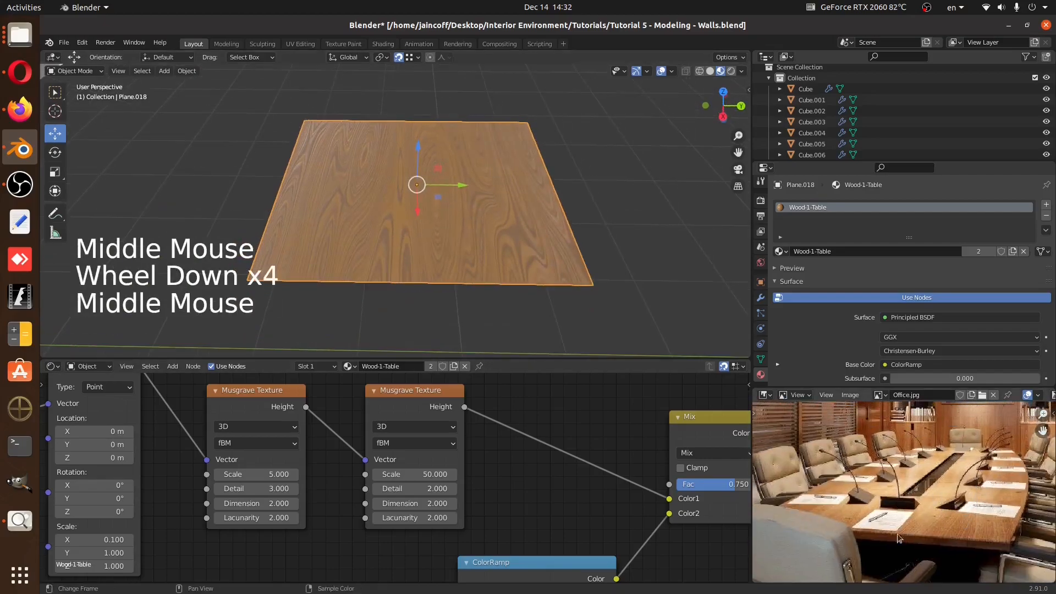
middle_click_drag(569, 318, 579, 236)
scroll(944, 440, "down", 3)
middle_click_drag(944, 440, 931, 478)
scroll(931, 480, "up", 6)
middle_click_drag(514, 238, 440, 243)
key("shift+d")
right_click(398, 251)
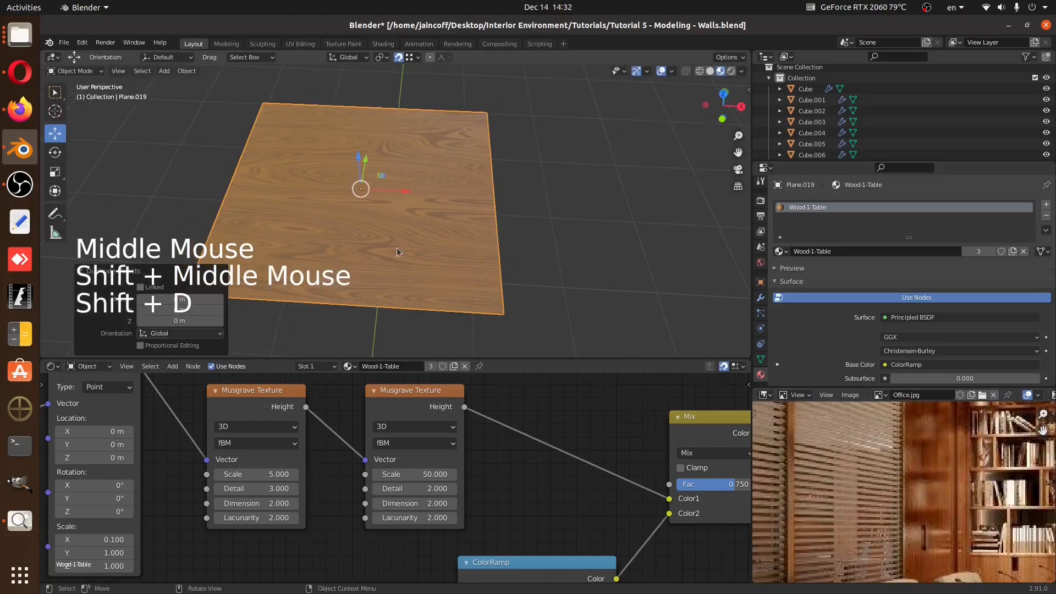
left_click(649, 209)
middle_click_drag(649, 209, 493, 237, "shift")
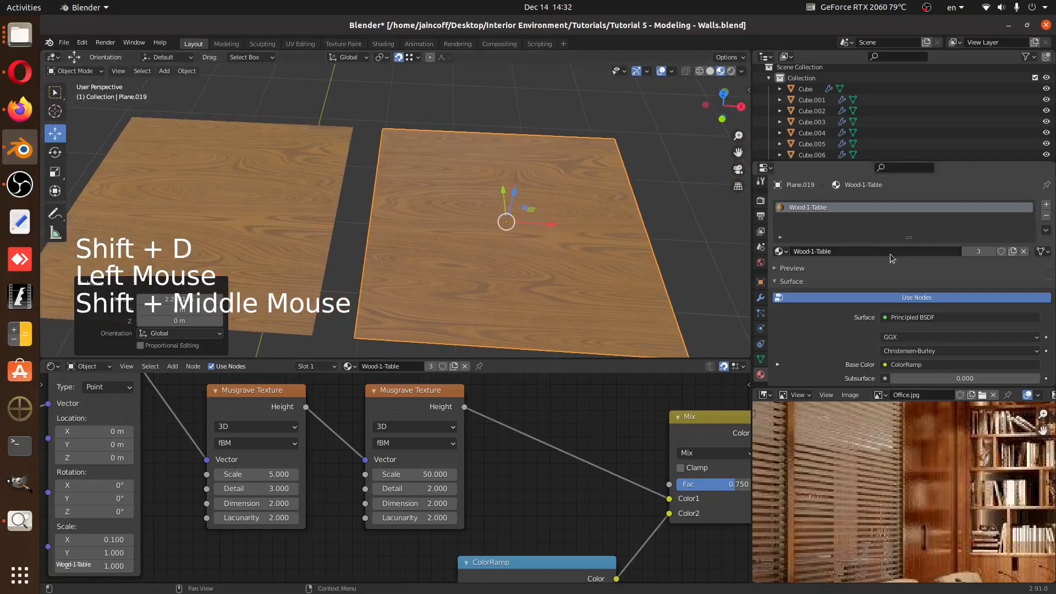
Make the duplicated plane's material an independent copy and rename it Wood-2-Walls
left_click(1013, 251)
left_click(820, 251)
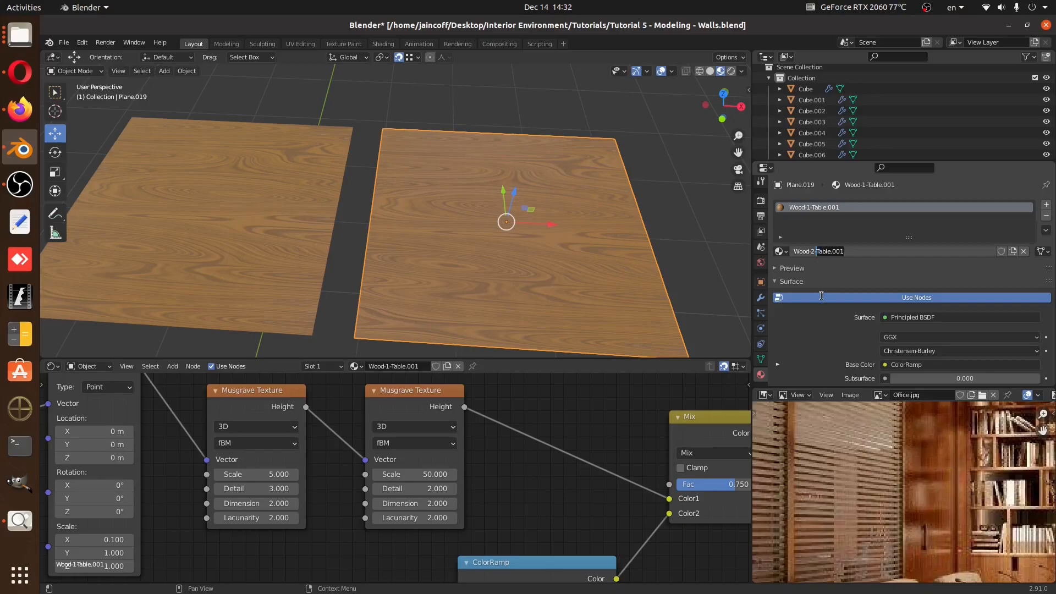
type("Wood-2-Walls")
key("Return")
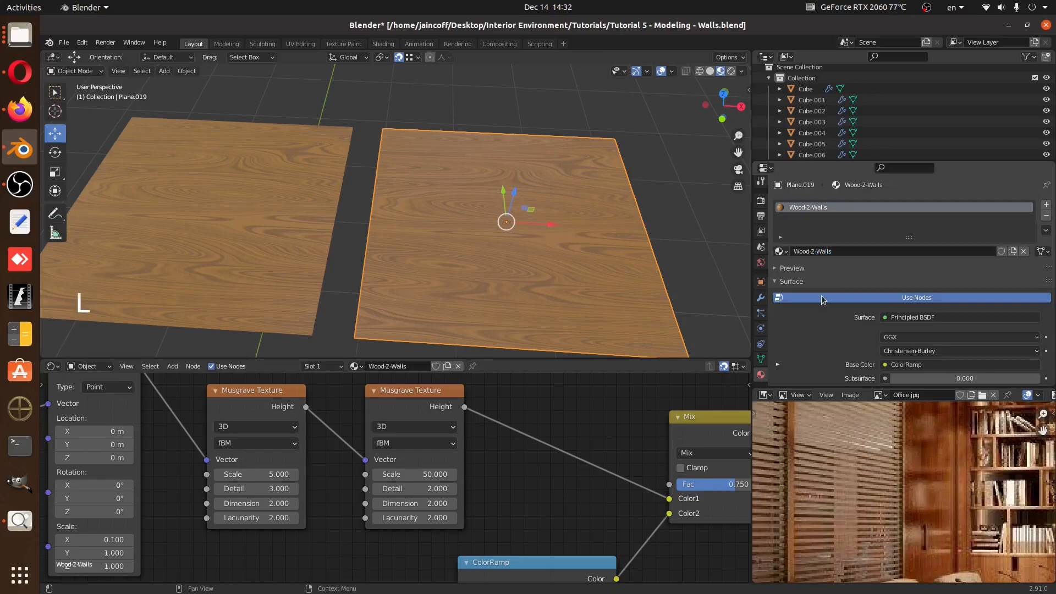
middle_click_drag(605, 234, 381, 255, "shift")
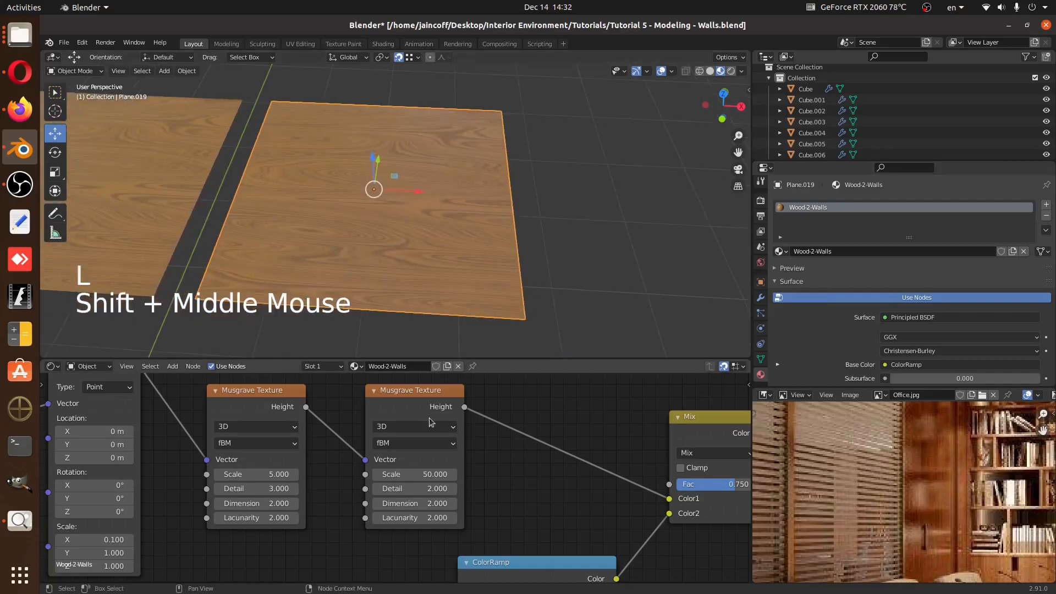
Set the last colour stop of the base-colour ColorRamp to the reddish brown sampled from the wood wall in the reference image
scroll(522, 422, "down", 5)
middle_click_drag(521, 422, 421, 434)
middle_click_drag(638, 436, 430, 471)
scroll(451, 504, "up", 6)
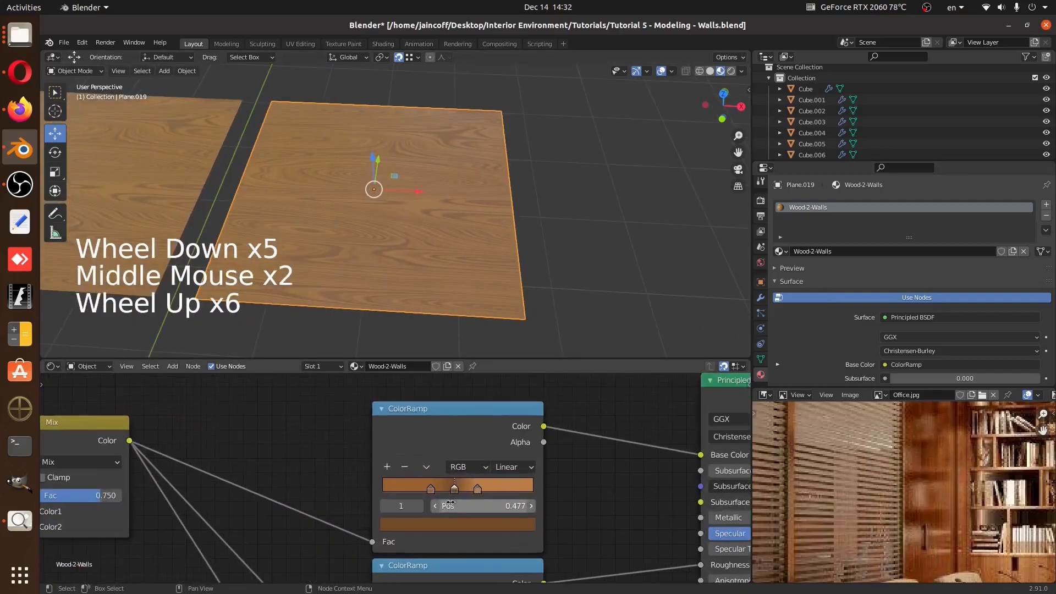
scroll(483, 493, "up", 2)
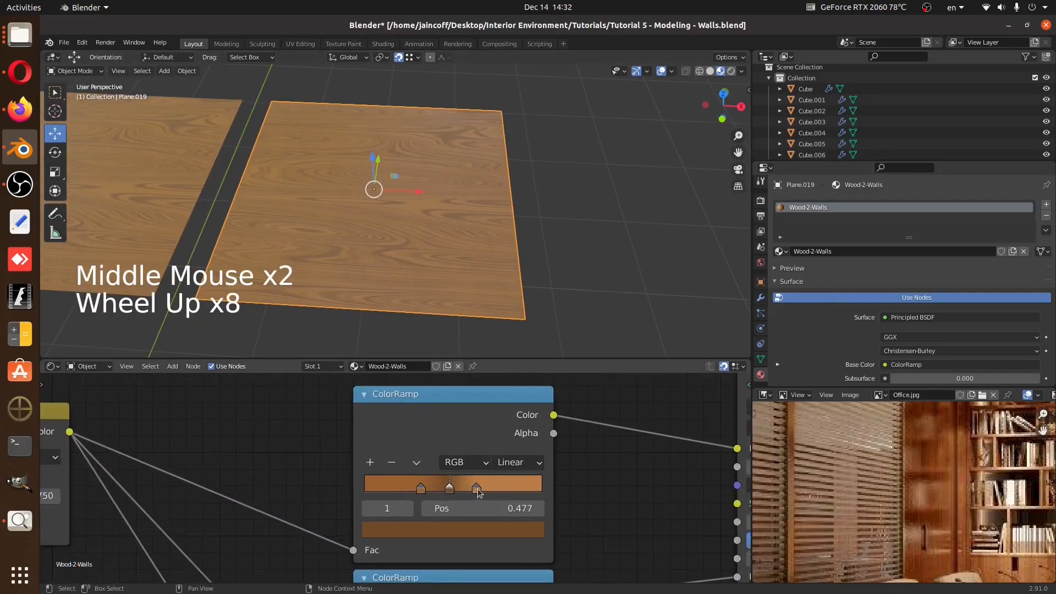
left_click(478, 489)
left_click(490, 528)
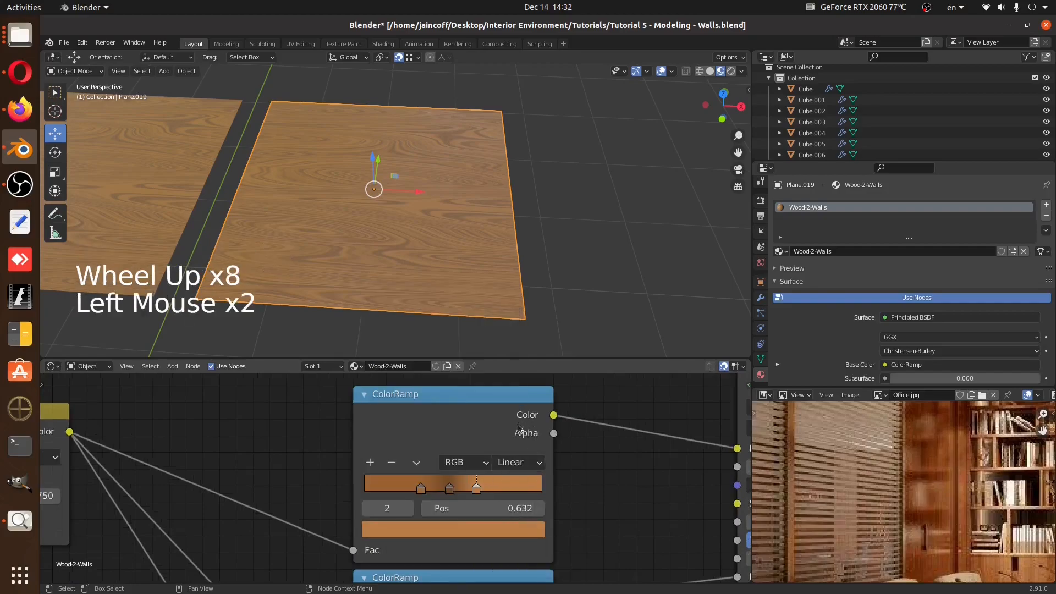
left_click(505, 533)
middle_click_drag(958, 496, 934, 532)
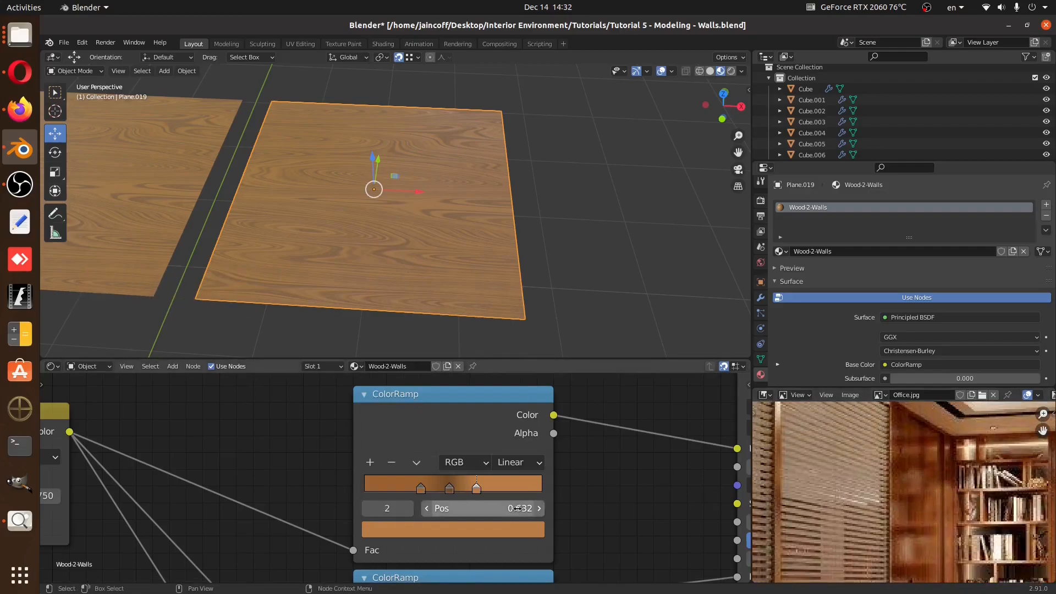
left_click(471, 492)
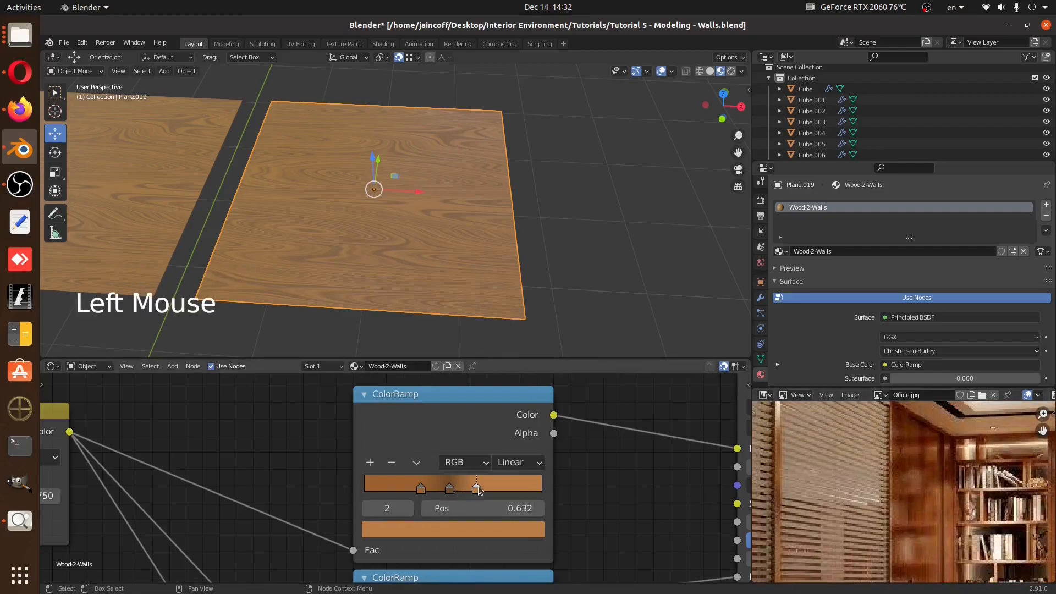
left_click(483, 530)
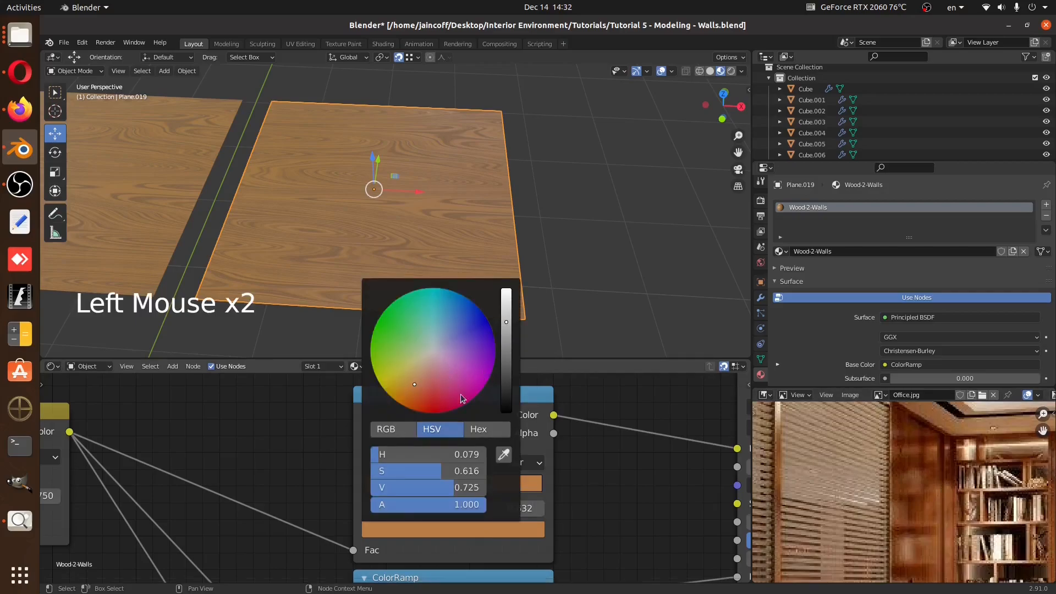
left_click(504, 455)
left_click(921, 452)
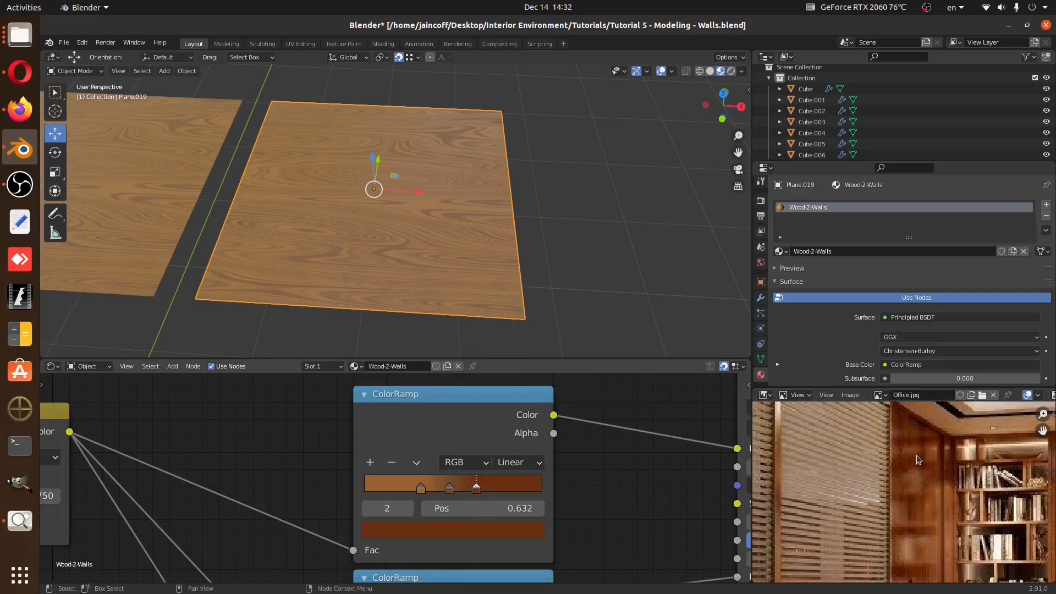
left_click_drag(475, 489, 392, 498)
right_click(393, 497)
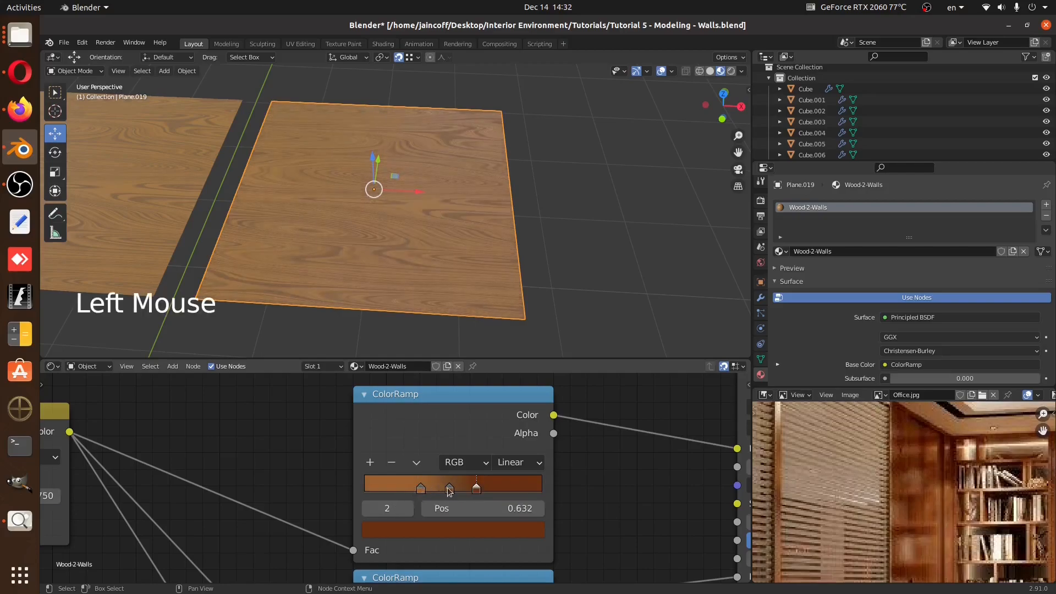
Give the ramp's first stop the same reddish brown by sampling it from the gradient's end, and inspect the plane
left_click(418, 489)
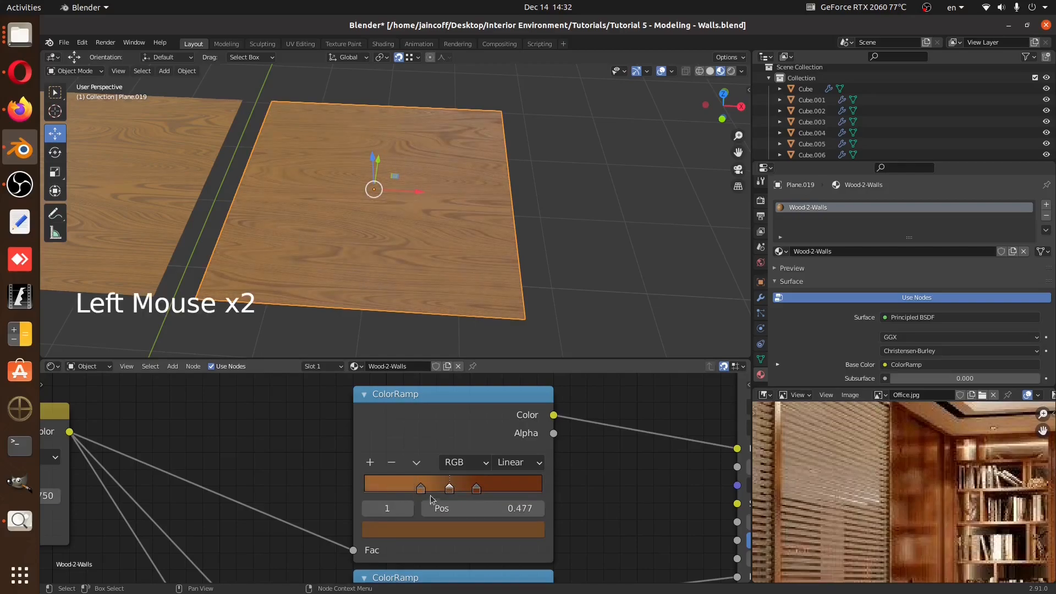
left_click(421, 489)
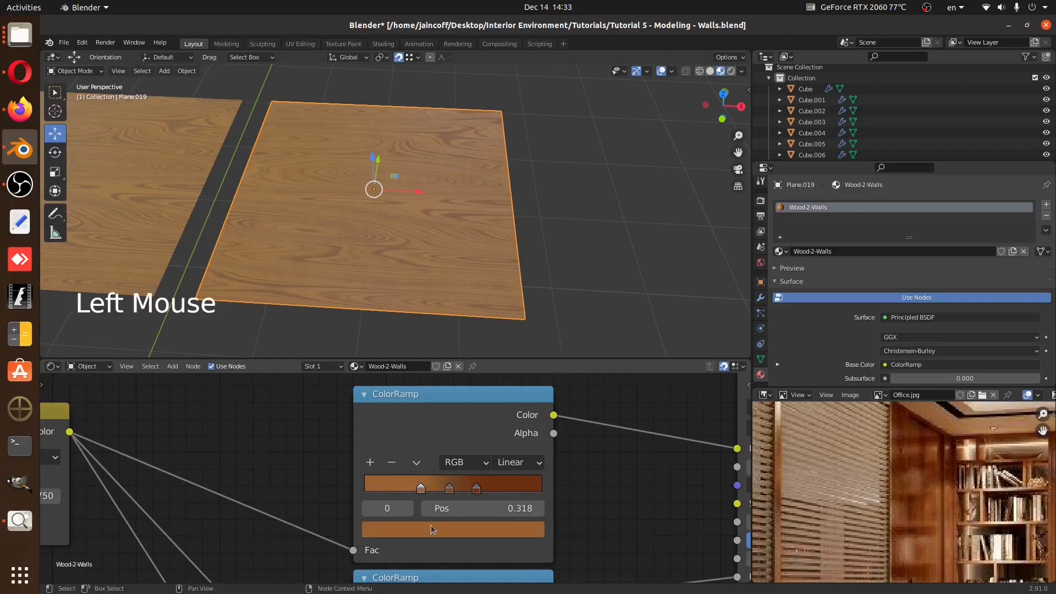
left_click(434, 529)
left_click(505, 457)
left_click(502, 483)
middle_click_drag(382, 258, 440, 218)
scroll(284, 202, "up", 2)
middle_click_drag(284, 202, 461, 221)
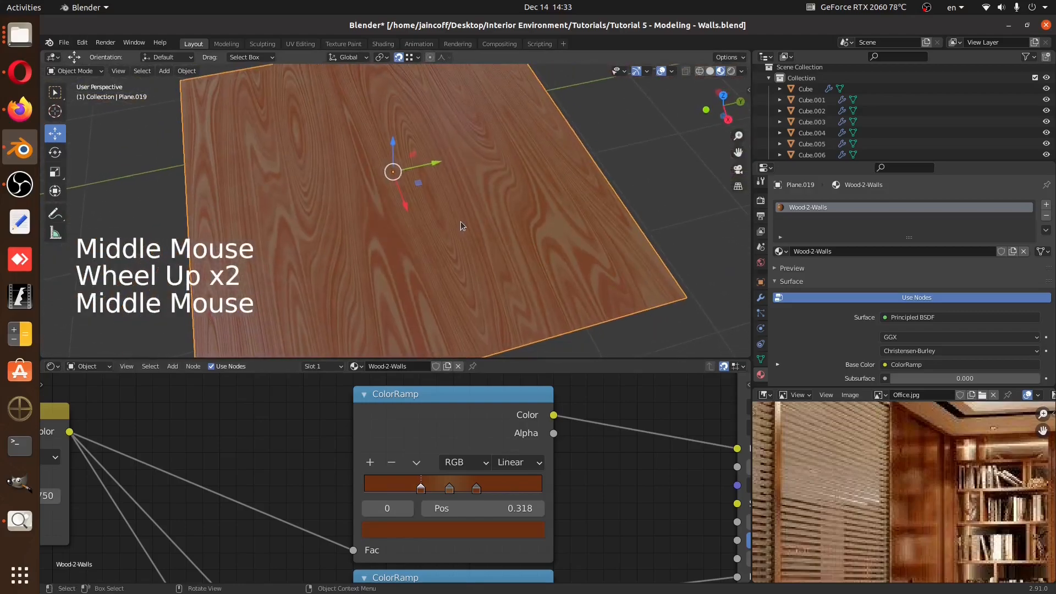
Darken the ramp's middle stop to a very dark brown
left_click(450, 489)
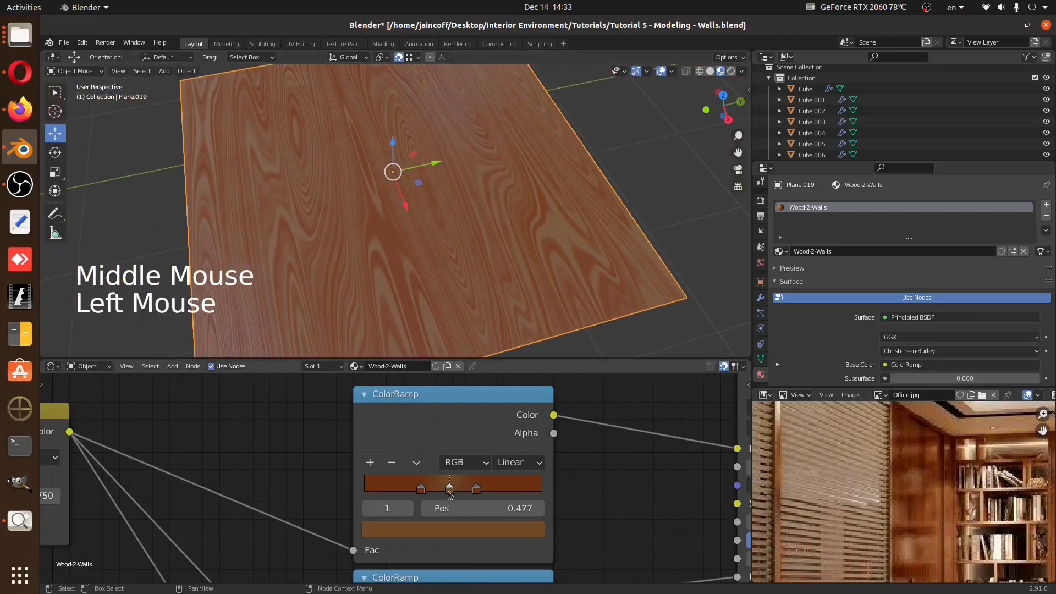
left_click(453, 532)
mouse_move(506, 411)
left_mouse_down()
mouse_move(506, 384)
mouse_move(506, 398)
left_mouse_up()
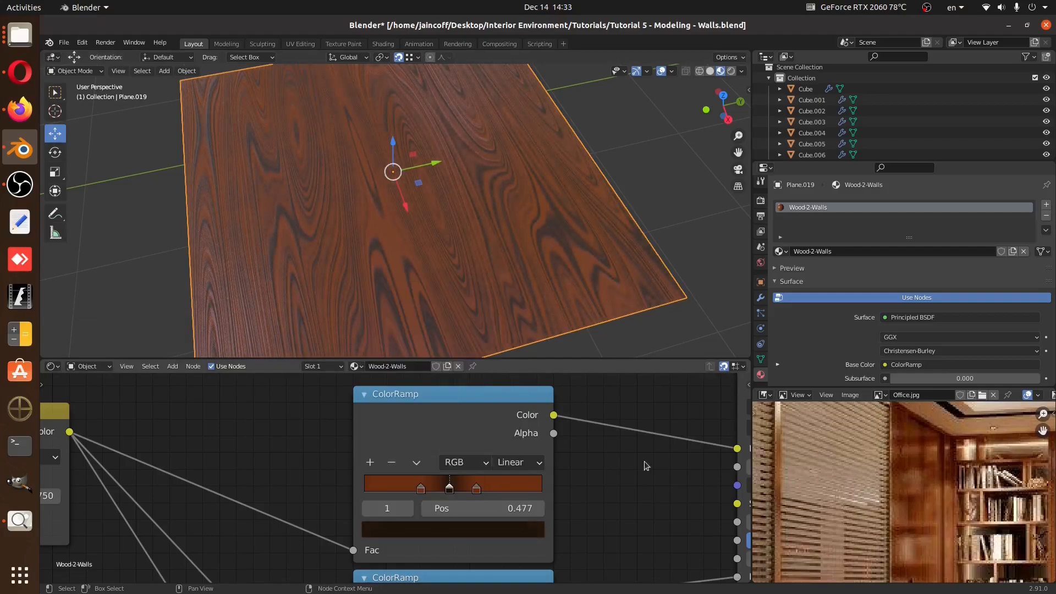
Move the ramp's last stop to position 1.000 and its first stop to 0.332, and view both planes
left_click_drag(449, 490, 573, 495)
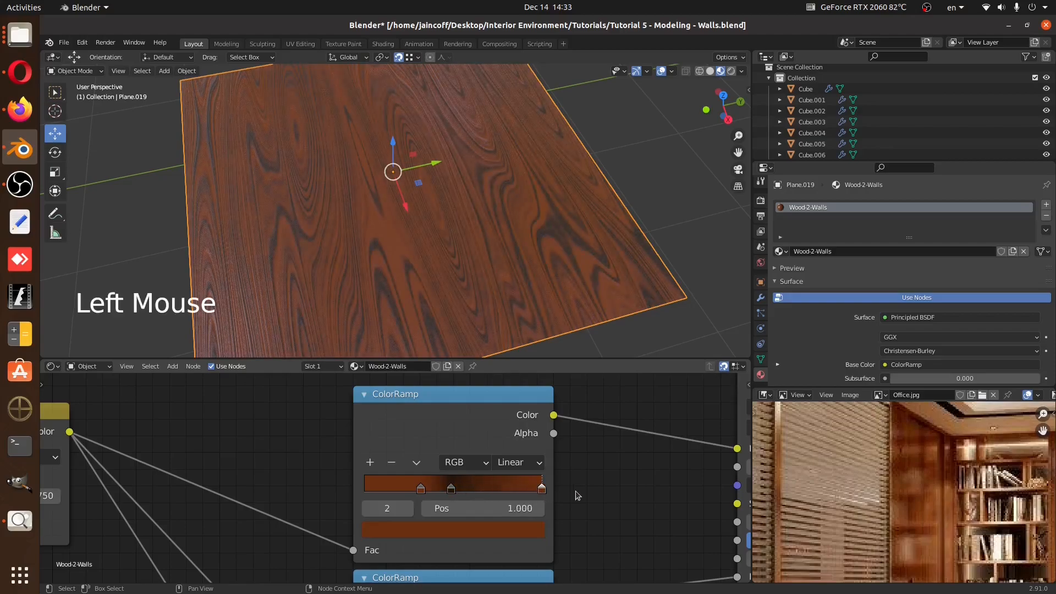
mouse_move(420, 493)
left_mouse_down()
mouse_move(358, 497)
mouse_move(419, 492)
left_mouse_up()
scroll(459, 196, "down", 3)
middle_click_drag(459, 196, 481, 269)
scroll(484, 219, "down", 3)
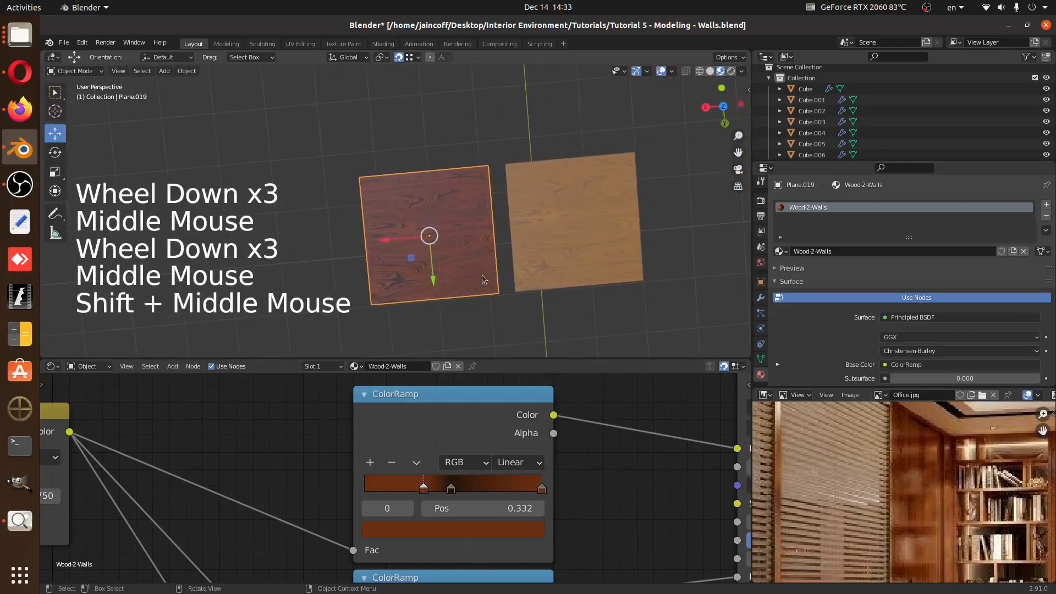
Enter a Detail of 3 for the Wood-2-Walls Musgrave Texture with scale 5 and inspect the grain at a low angle
scroll(709, 496, "down", 5)
middle_click_drag(321, 529, 612, 451)
middle_click_drag(333, 456, 409, 488)
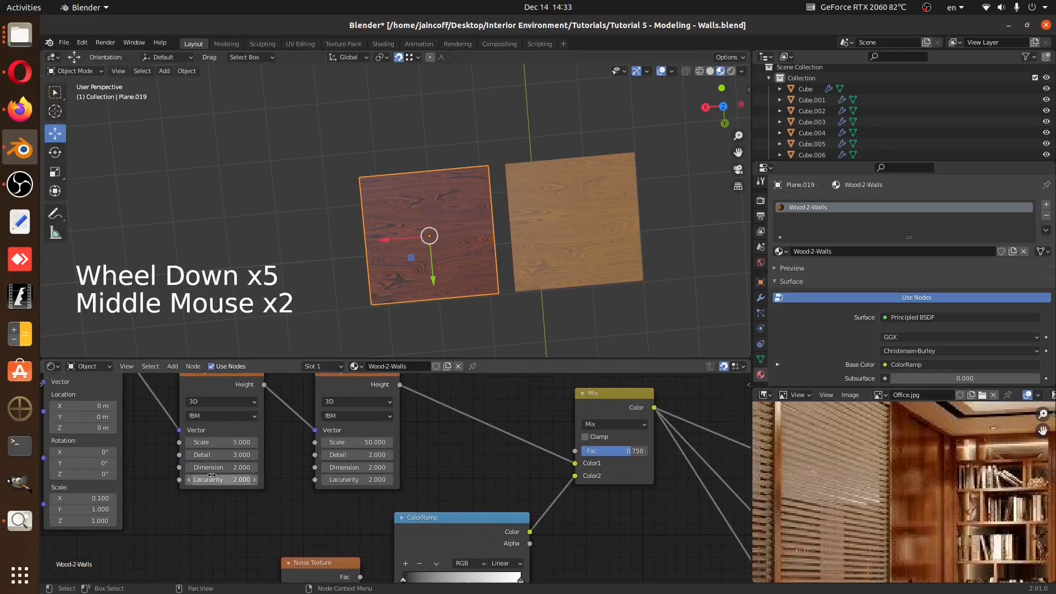
left_click(235, 454)
type("3.0")
key("Return")
scroll(413, 283, "up", 5)
middle_click_drag(413, 281, 466, 210)
scroll(500, 445, "down", 2)
Set the Strength of the Wood-2-Walls Bump node to 0.05
scroll(500, 445, "down", 4)
middle_click_drag(500, 446, 473, 429)
middle_click_drag(550, 495, 523, 479)
scroll(536, 490, "up", 7)
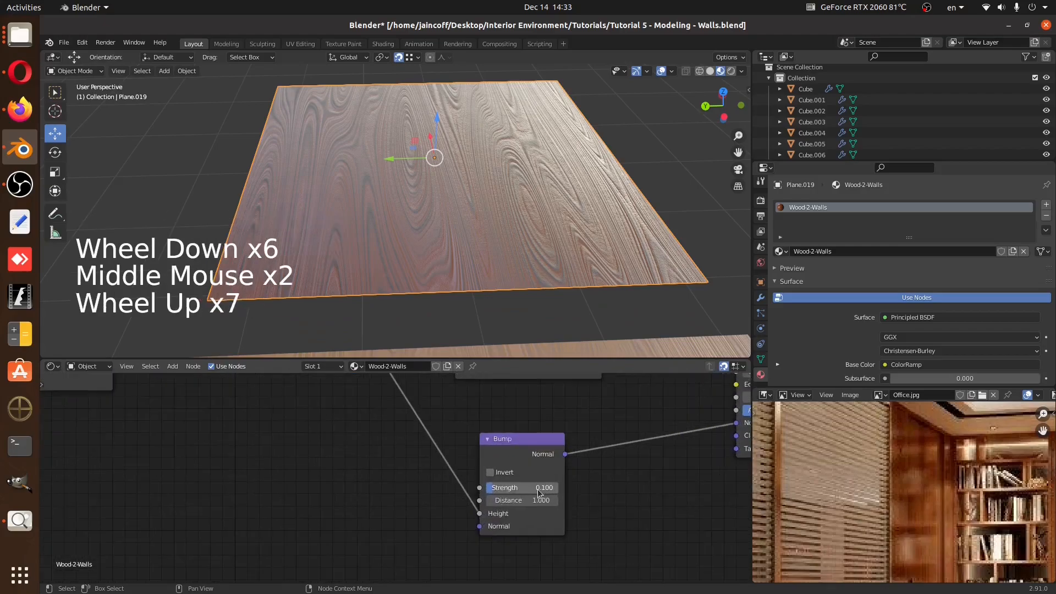
scroll(536, 490, "up", 3)
left_click(533, 488)
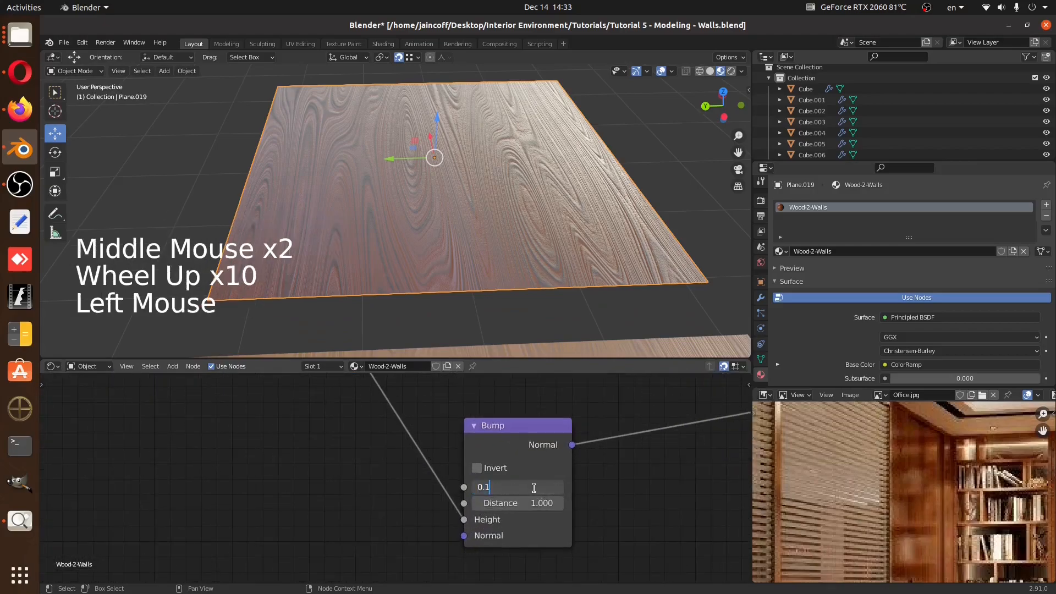
type("0.05")
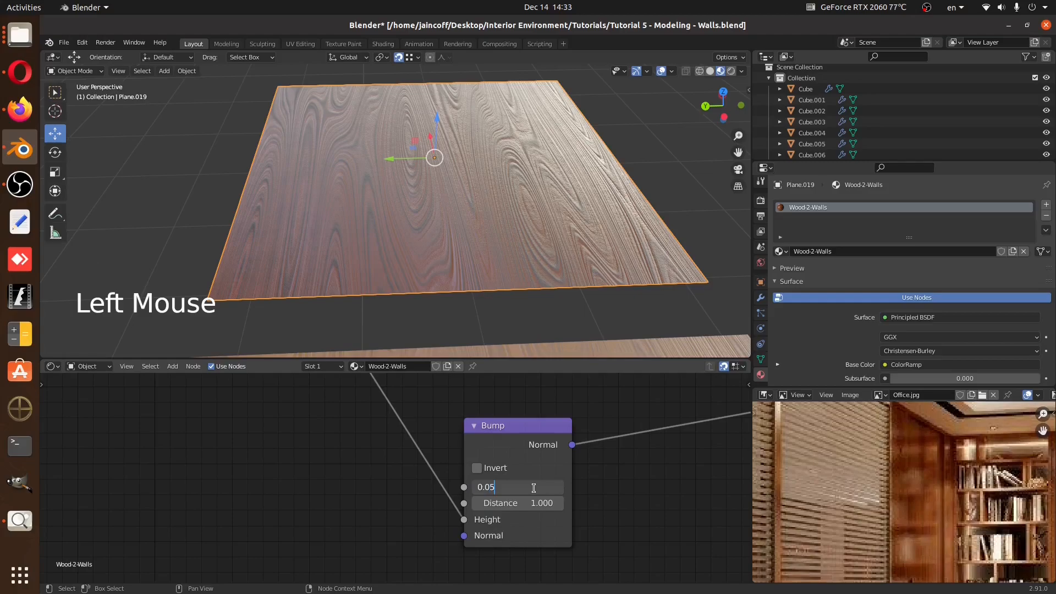
key("Return")
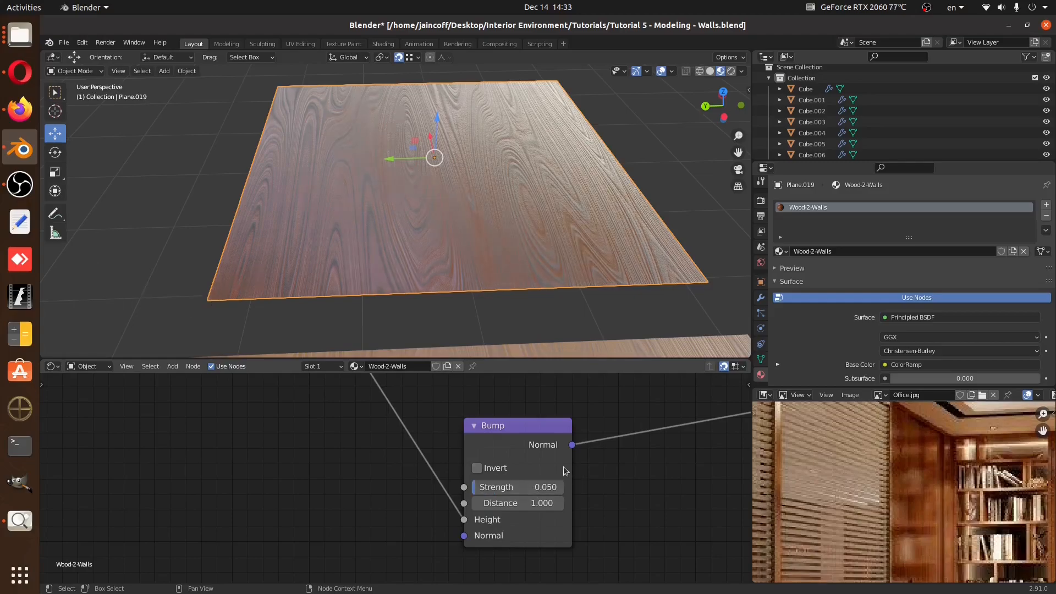
Try a Bump Strength of 0.01, inspect the plane's surface, and return the Strength to 0.05
left_click(510, 488)
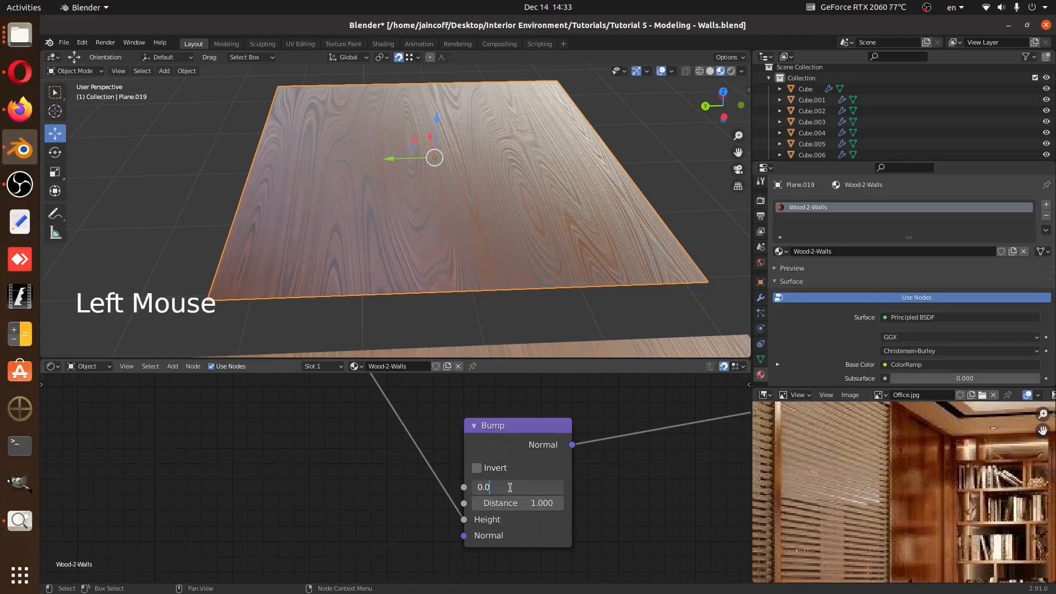
type("0.01")
key("Return")
middle_click_drag(470, 262, 444, 255)
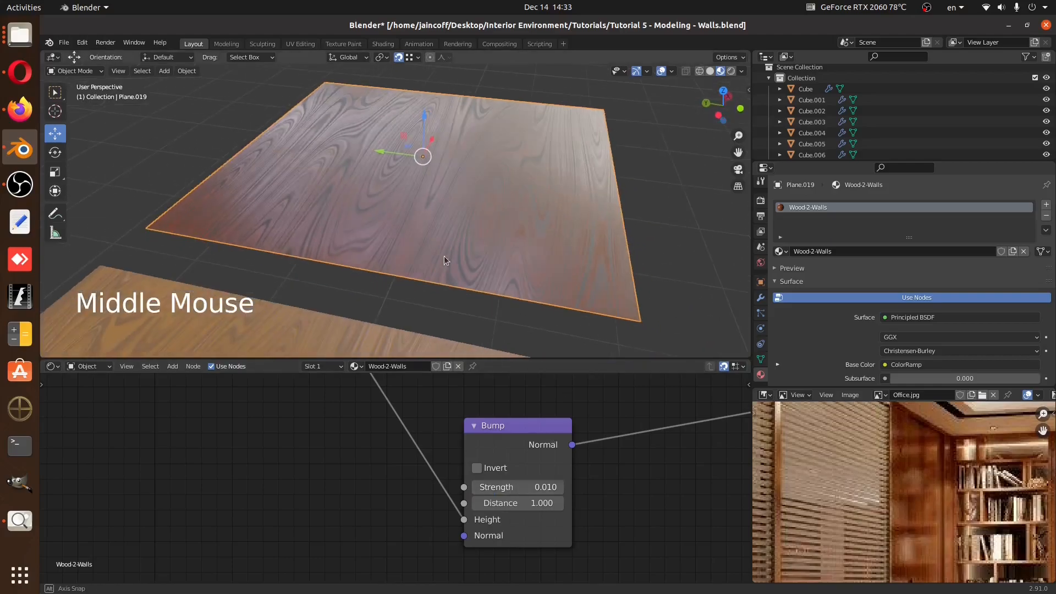
left_click(514, 488)
type("0.0")
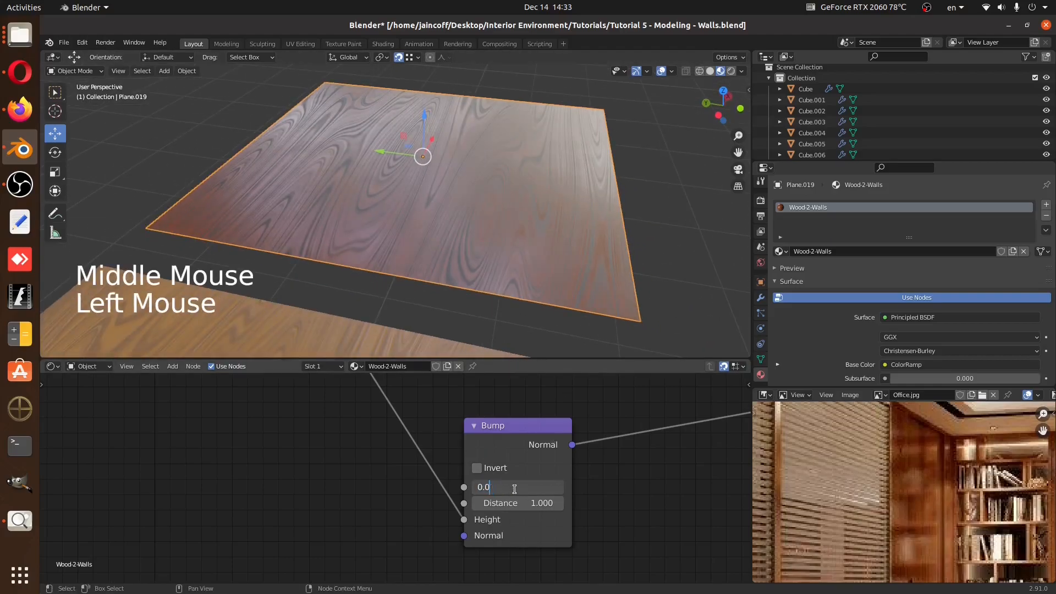
type("5")
key("Return")
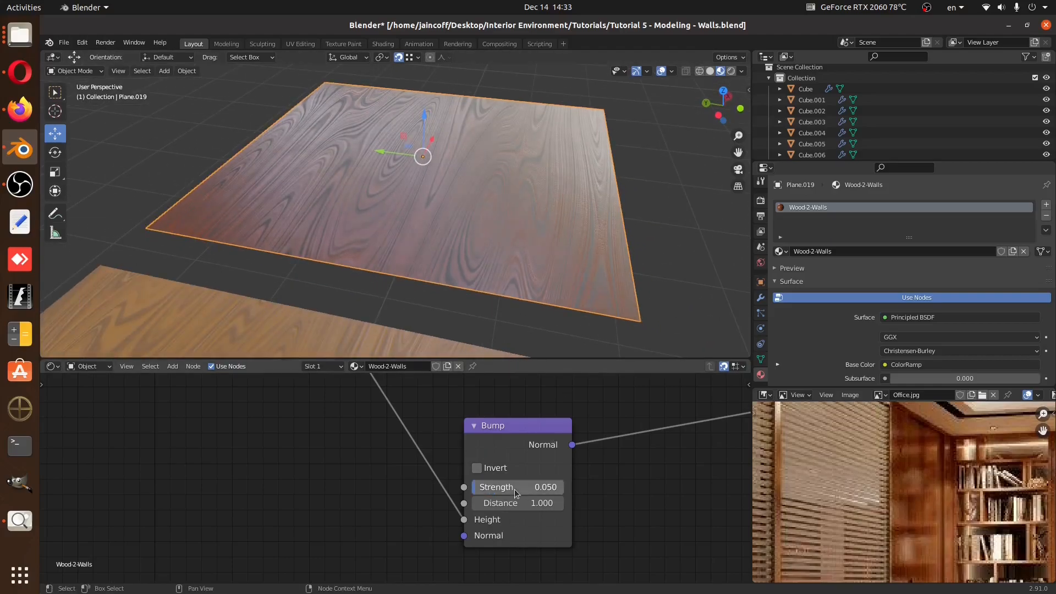
Deselect everything and compare the two wood planes side by side with the reference conference room
scroll(897, 460, "down", 4)
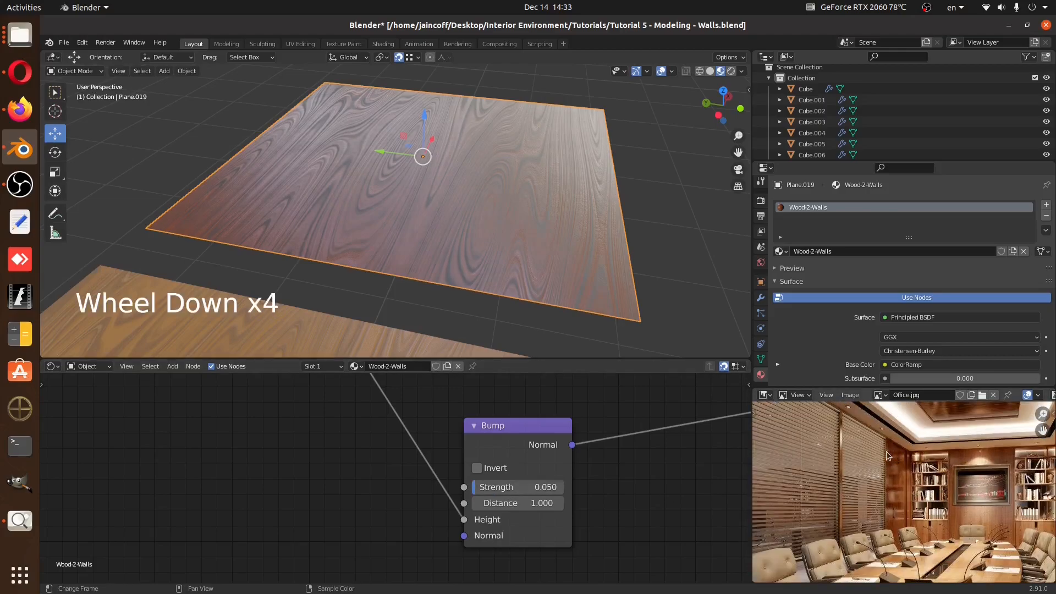
middle_click_drag(942, 493, 909, 495)
middle_click_drag(356, 241, 512, 237)
key("a")
key("a")
key("a")
scroll(550, 221, "down", 2)
middle_click_drag(584, 220, 425, 247, "shift")
scroll(424, 247, "down", 2)
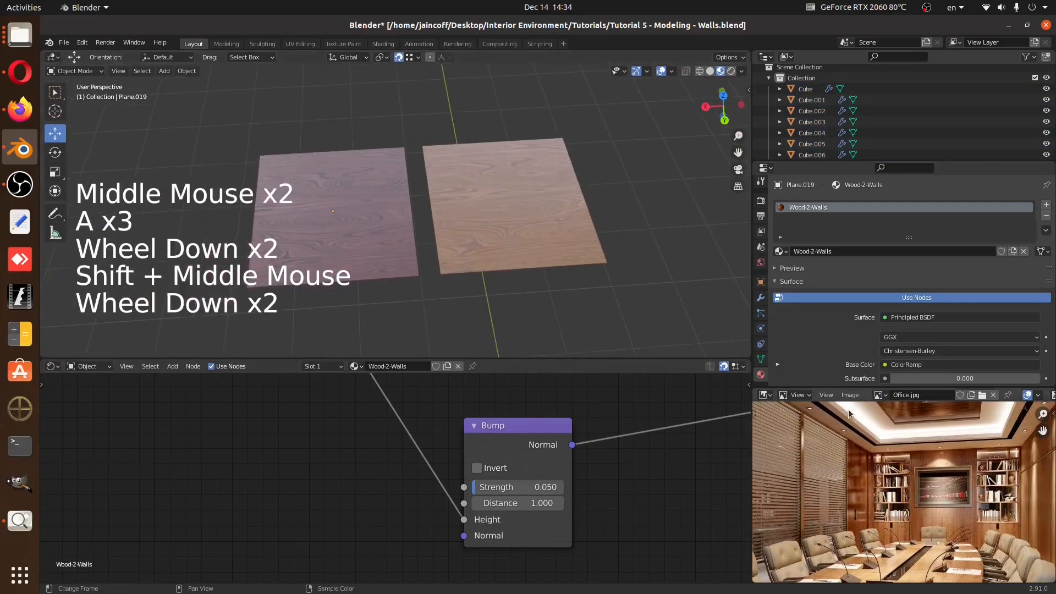
Examine the wood grain and colour of the ceiling in the reference image
scroll(858, 432, "down", 4)
middle_click_drag(907, 456, 843, 516)
scroll(875, 443, "up", 5)
scroll(810, 515, "up", 2)
scroll(810, 515, "down", 1)
scroll(810, 515, "up", 3)
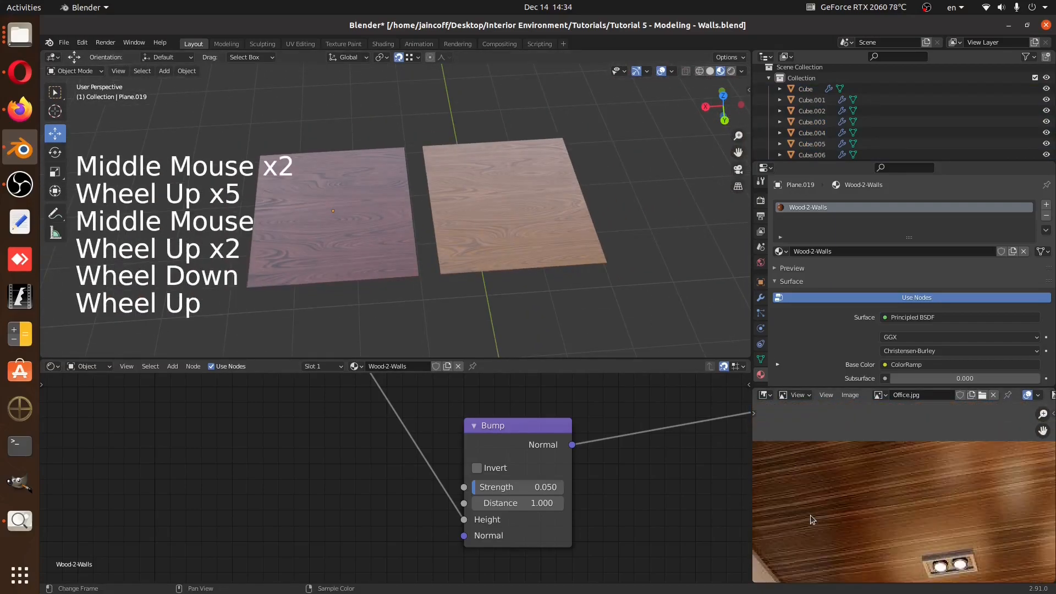
scroll(958, 474, "down", 4)
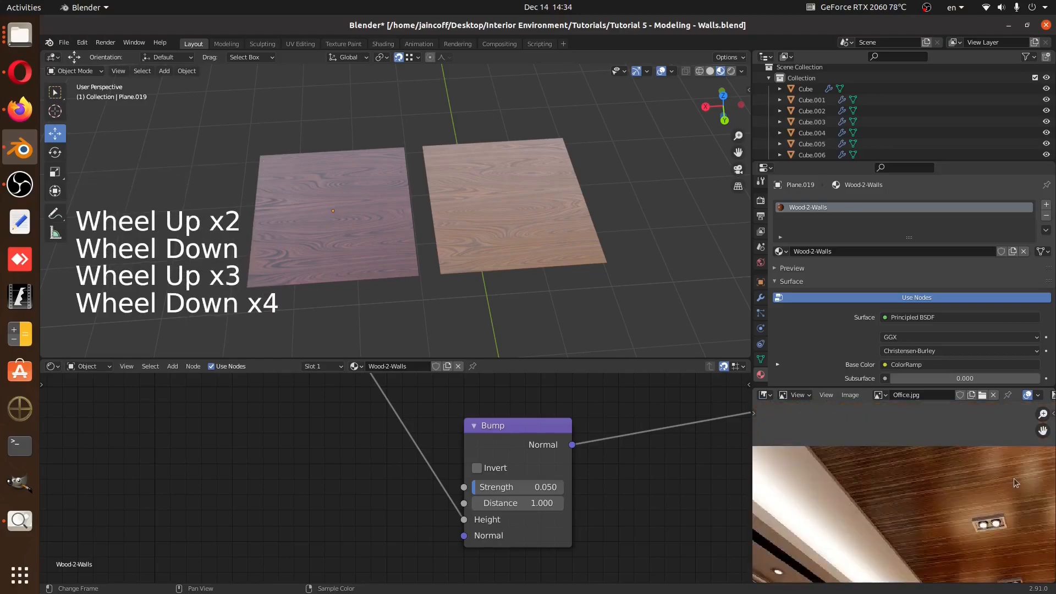
Duplicate the Wood-2-Walls plane and place the copy beside it along X, on the side away from the table-wood plane
middle_click_drag(526, 254, 536, 234)
left_click(365, 217)
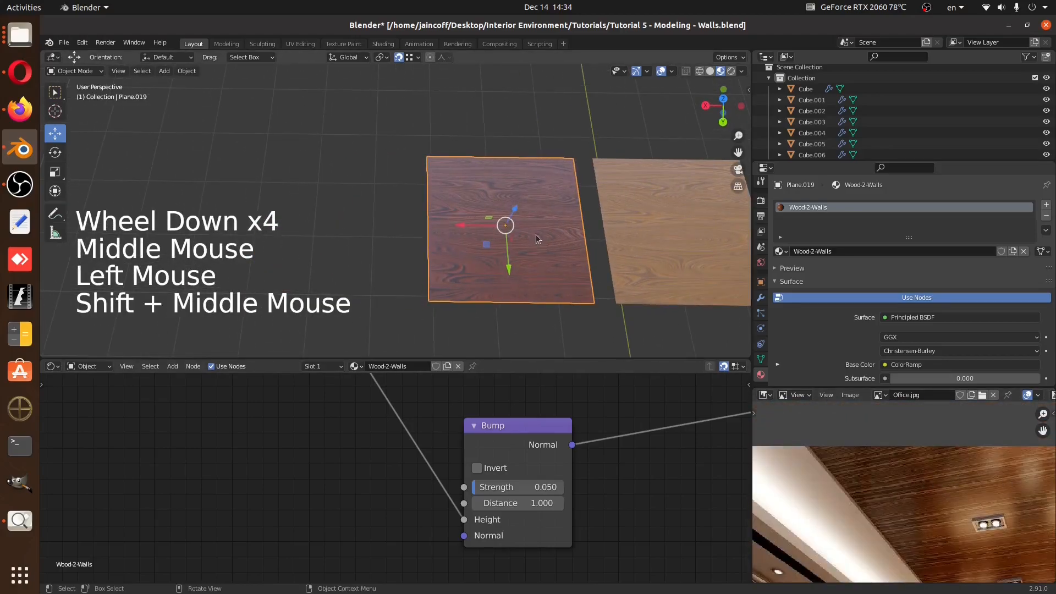
key("shift+d")
left_click(385, 242)
middle_click_drag(388, 242, 393, 194)
scroll(470, 203, "up", 2)
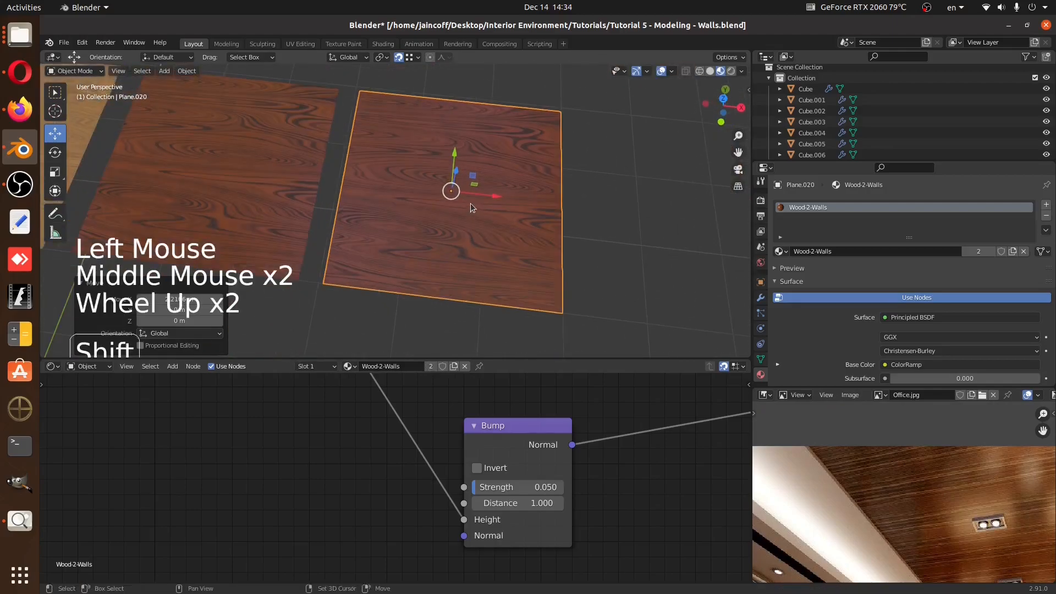
middle_click_drag(470, 203, 474, 216, "shift")
Make the new plane's material an independent copy and rename it Wood-3-Roof
left_click(1013, 252)
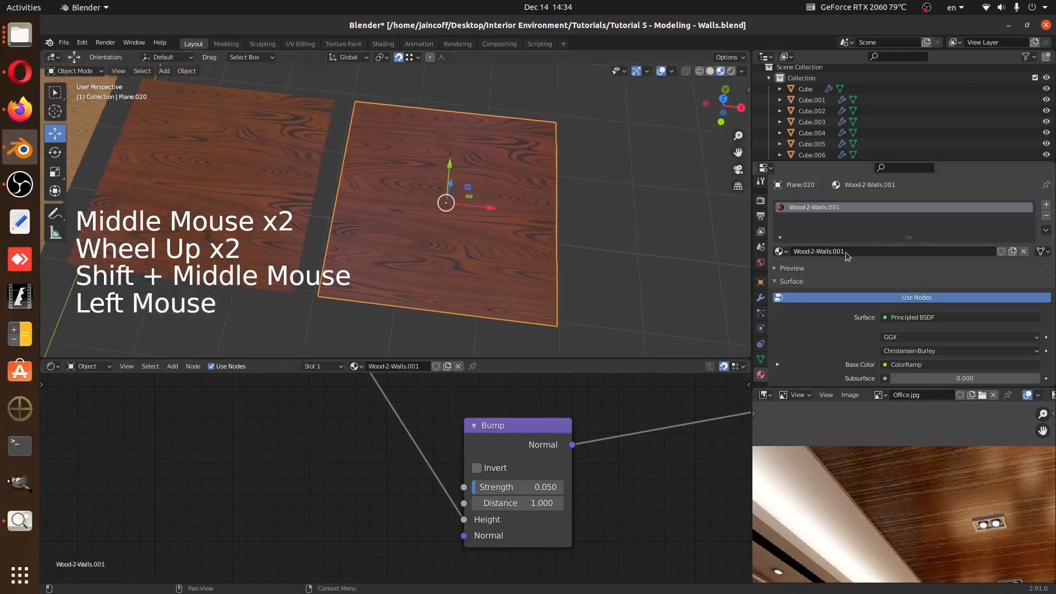
double_click(815, 252)
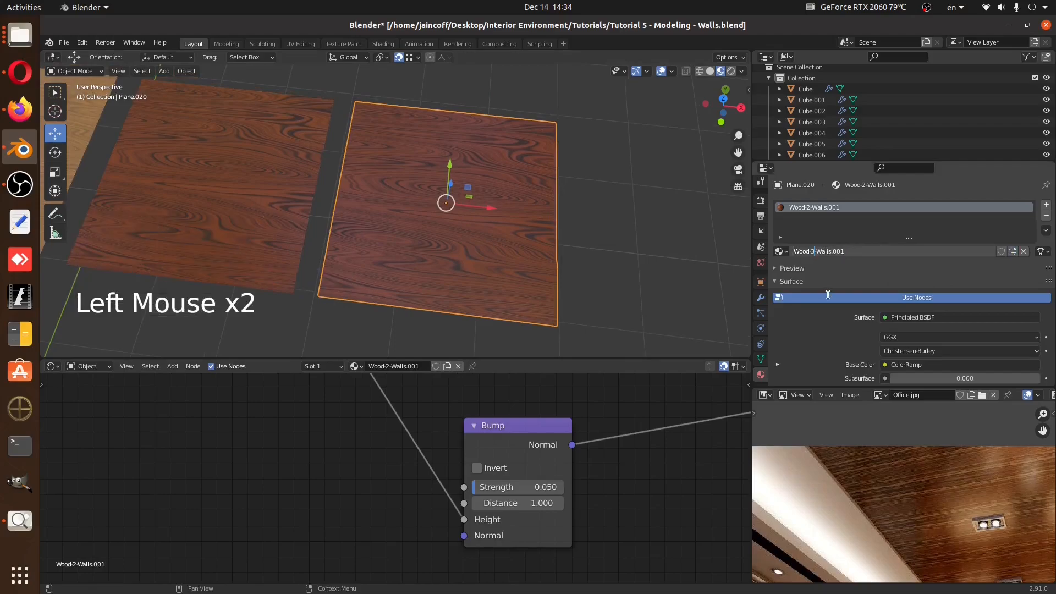
left_click_drag(818, 251, 873, 251)
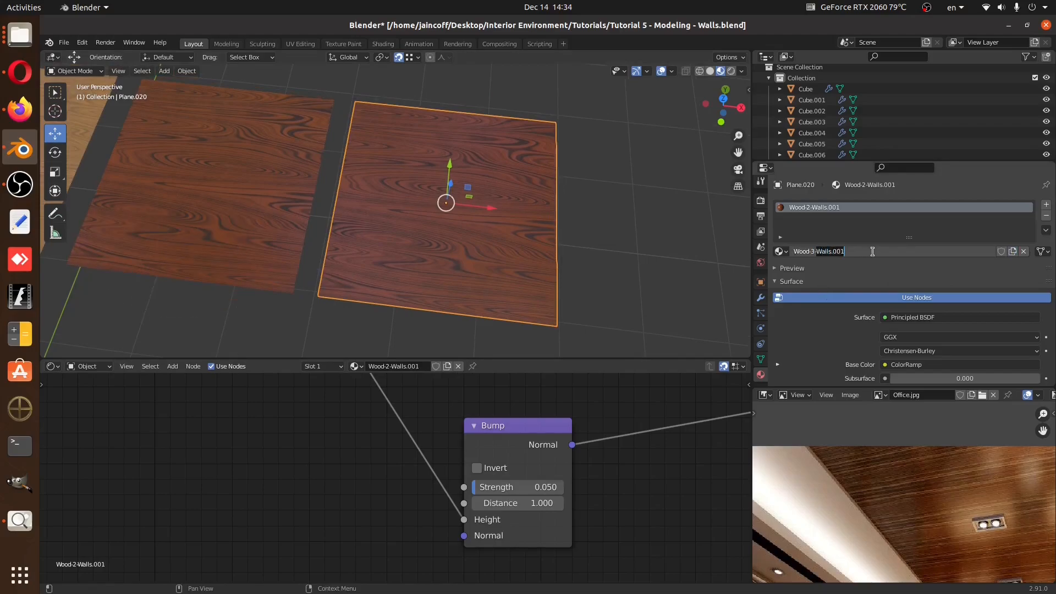
type("Roof")
key("Return")
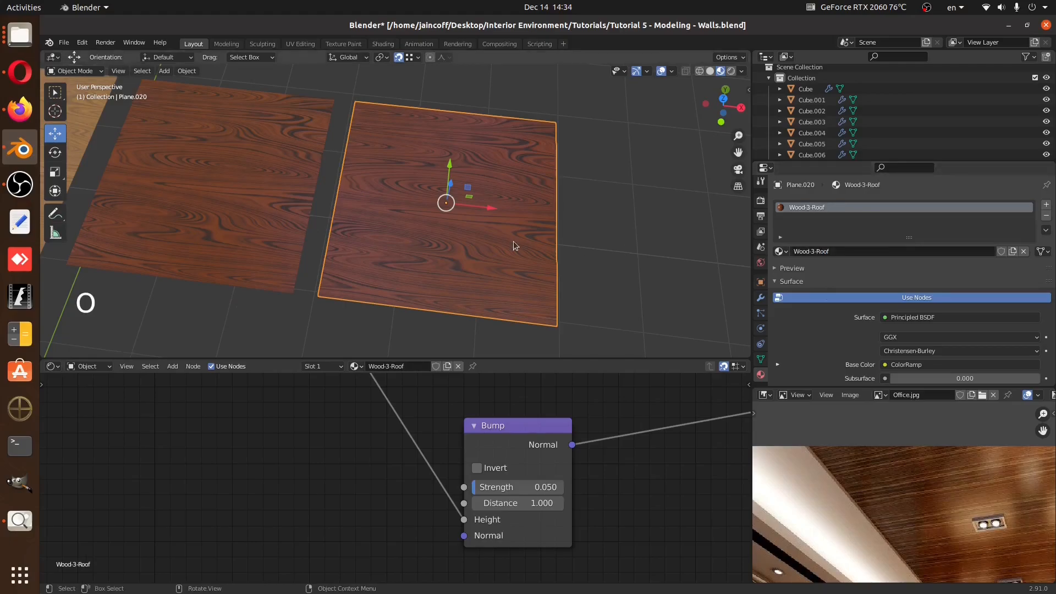
middle_click_drag(513, 241, 505, 226)
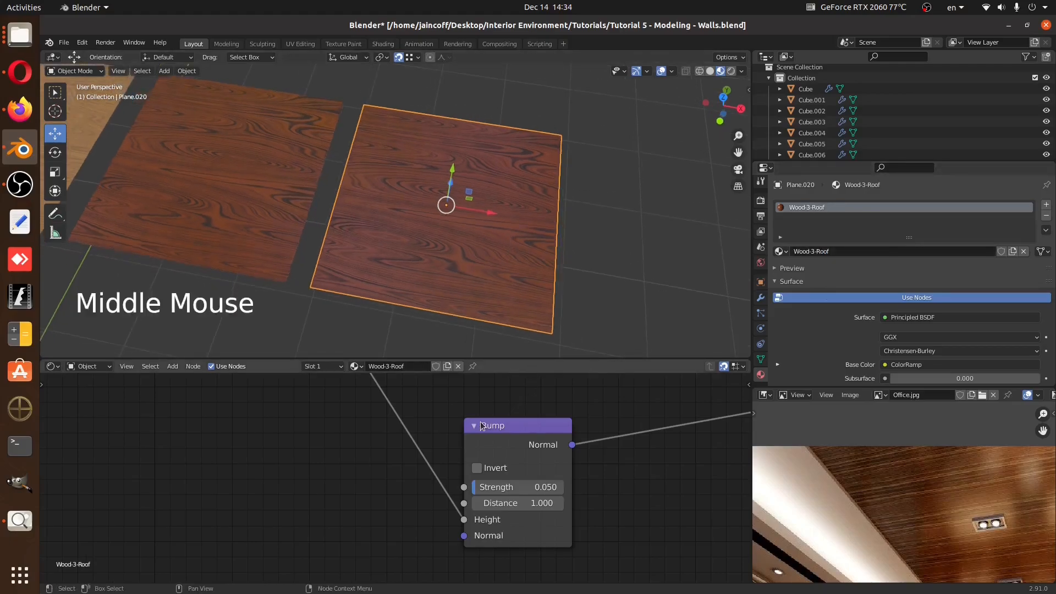
Set the X scale of the Wood-3-Roof Mapping node to 0 to stretch the grain into straight streaks
scroll(481, 425, "down", 12)
middle_click_drag(375, 426, 411, 517)
middle_click_drag(115, 429, 287, 452)
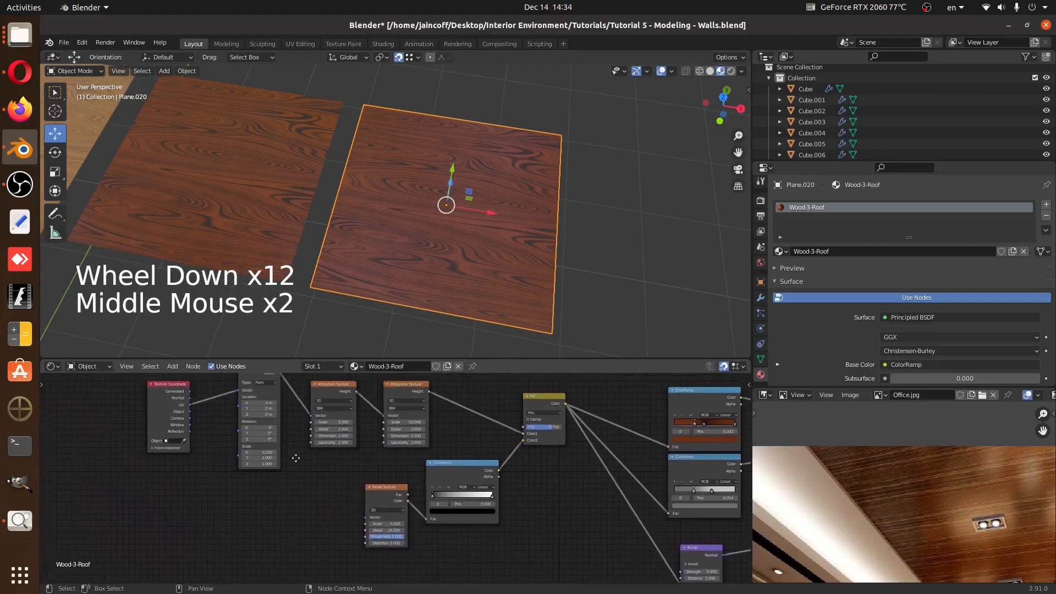
scroll(288, 453, "up", 12)
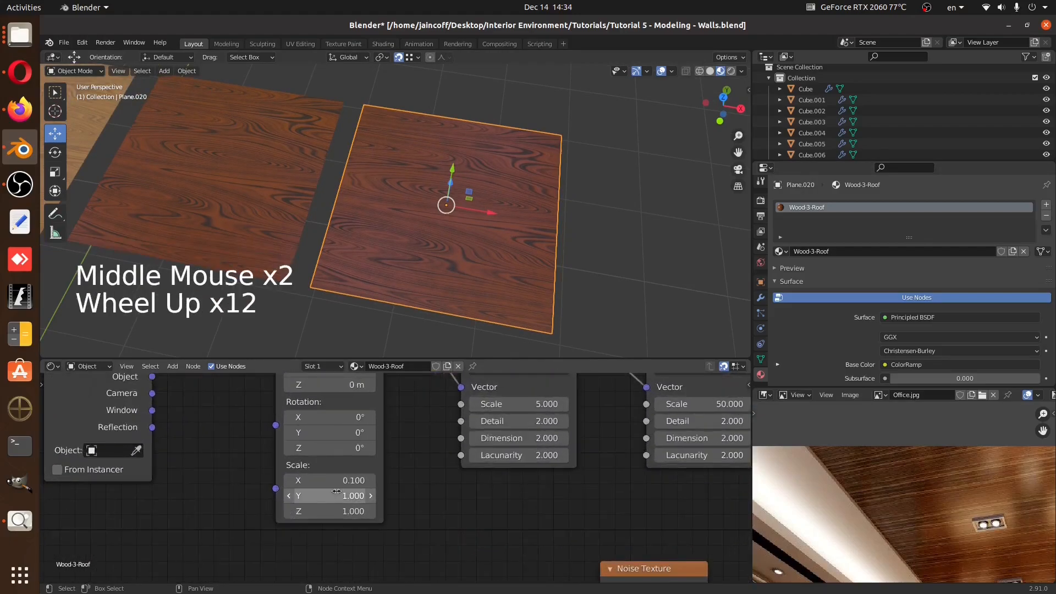
left_click(335, 481)
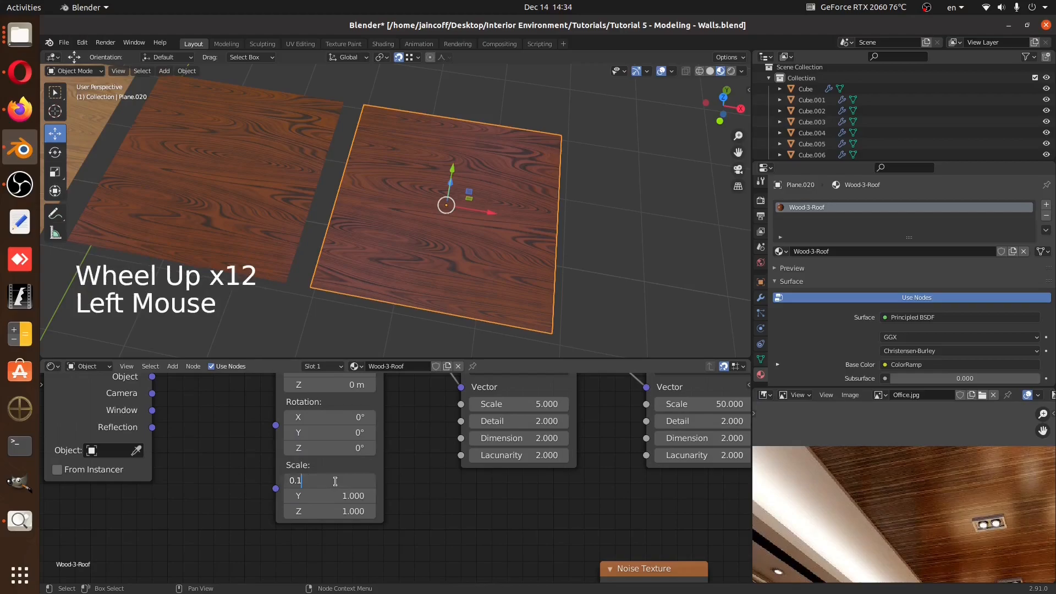
key("BackSpace")
key("Return")
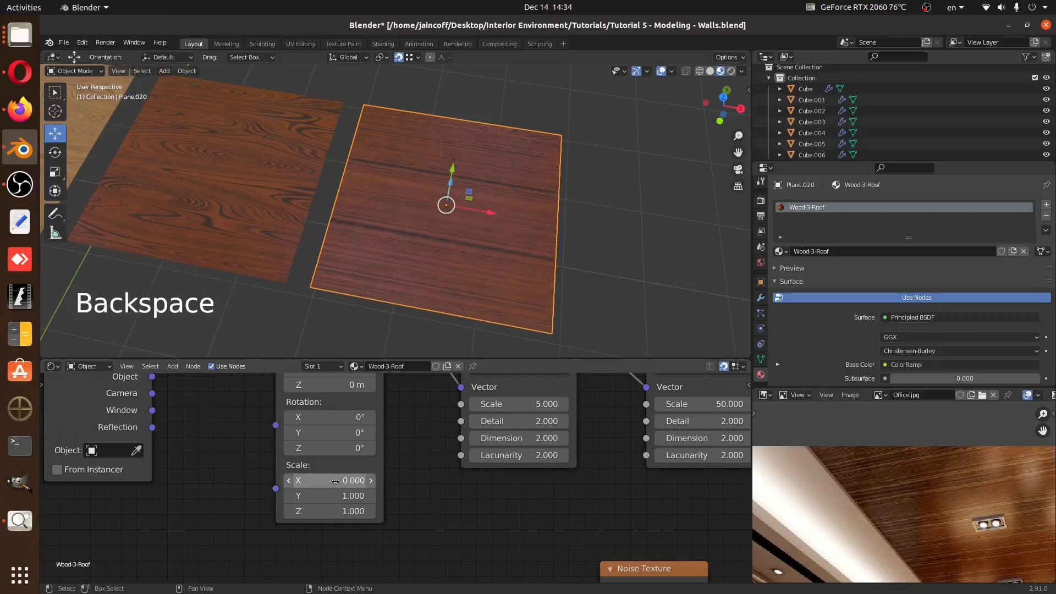
Examine the streaked grain on the Wood-3-Roof plane from several angles and compare it with the reference ceiling
middle_click_drag(495, 291, 499, 216)
scroll(453, 259, "up", 3)
scroll(486, 235, "up", 3)
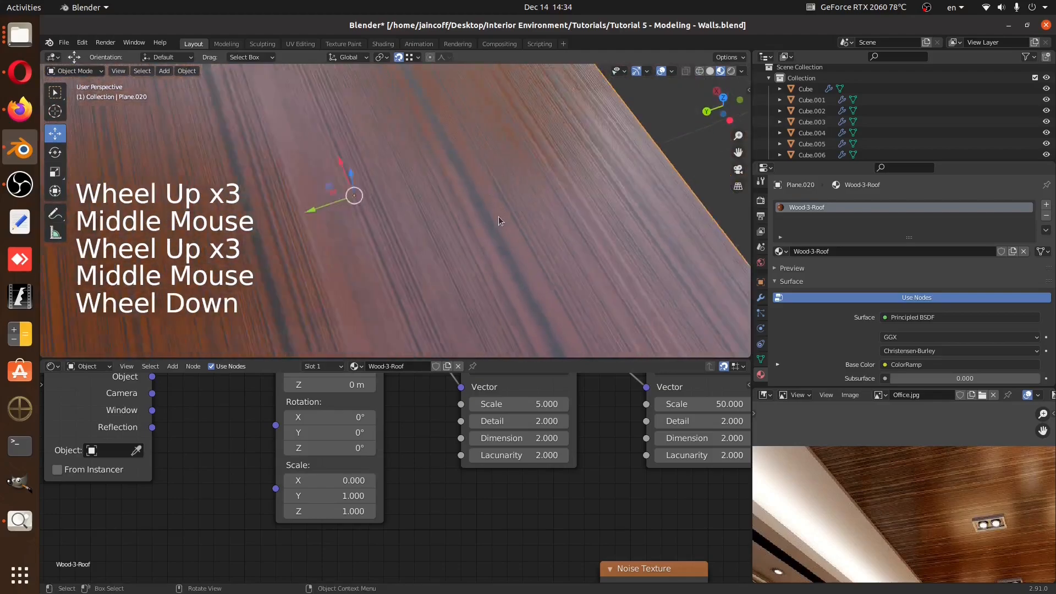
scroll(498, 216, "down", 3)
scroll(897, 478, "down", 4)
middle_click_drag(896, 478, 923, 503)
scroll(883, 520, "up", 3)
middle_click_drag(486, 293, 386, 250)
scroll(462, 518, "down", 4)
Sample a brown from the reference ceiling for the last stop of the base-colour ColorRamp and move that stop to about 0.695
middle_click_drag(715, 511, 348, 494)
scroll(917, 506, "up", 5)
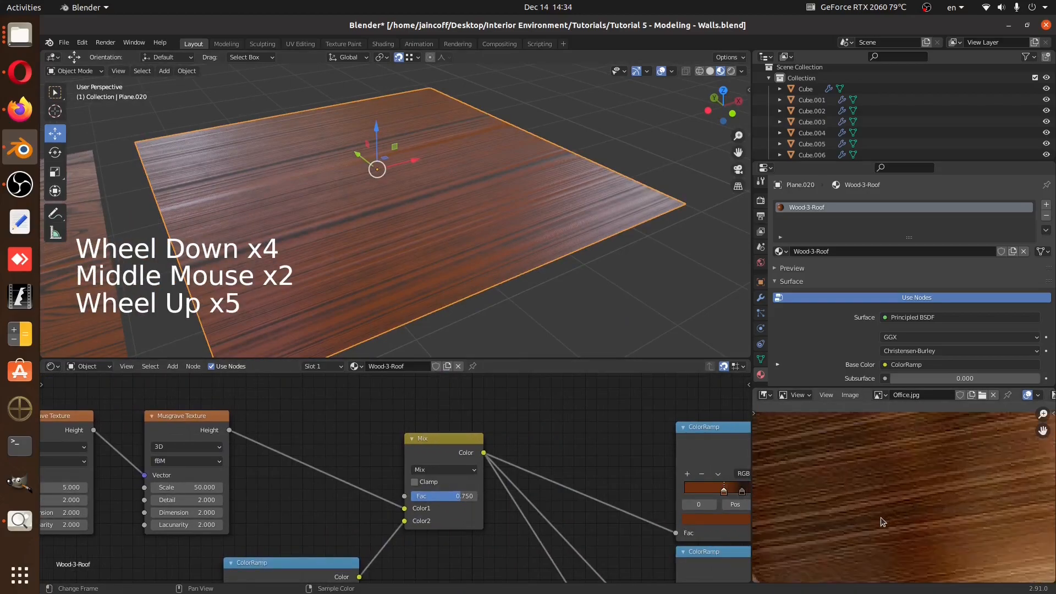
middle_click_drag(687, 484, 460, 479)
scroll(540, 467, "up", 4)
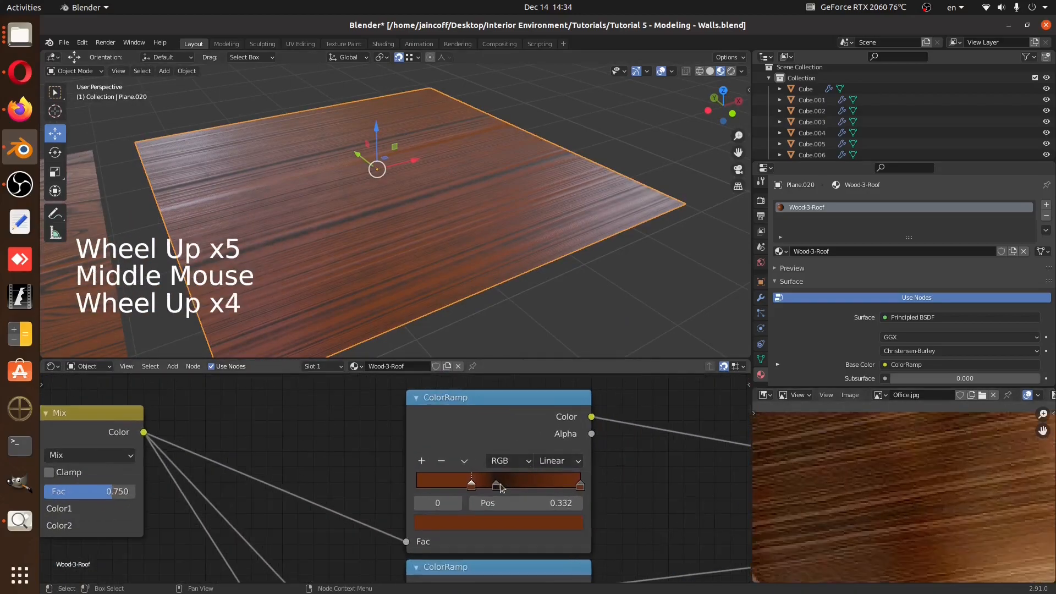
left_click(581, 485)
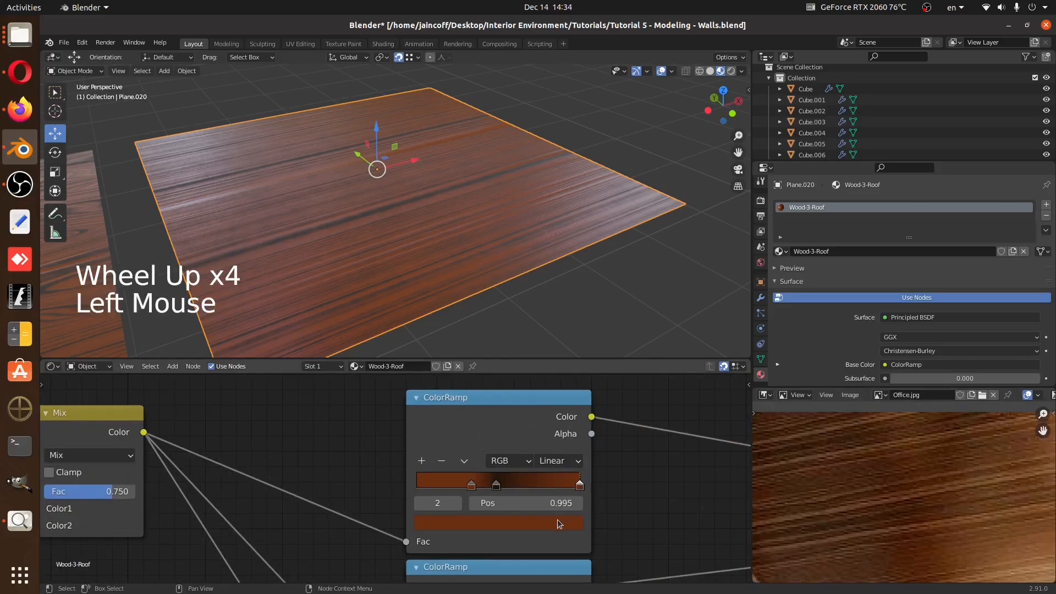
left_click(560, 523)
left_click(546, 454)
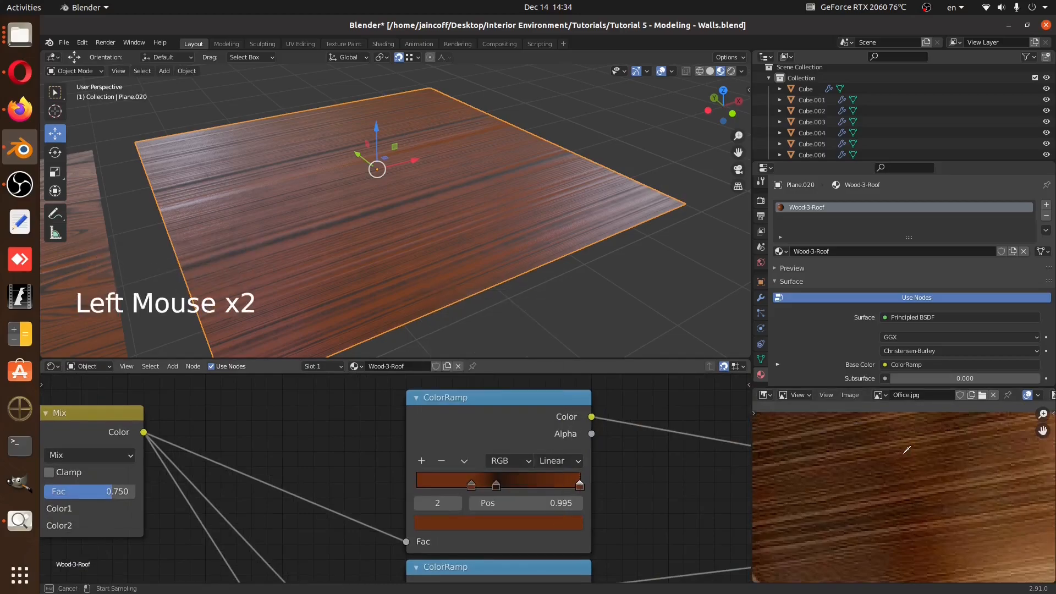
left_click(907, 434)
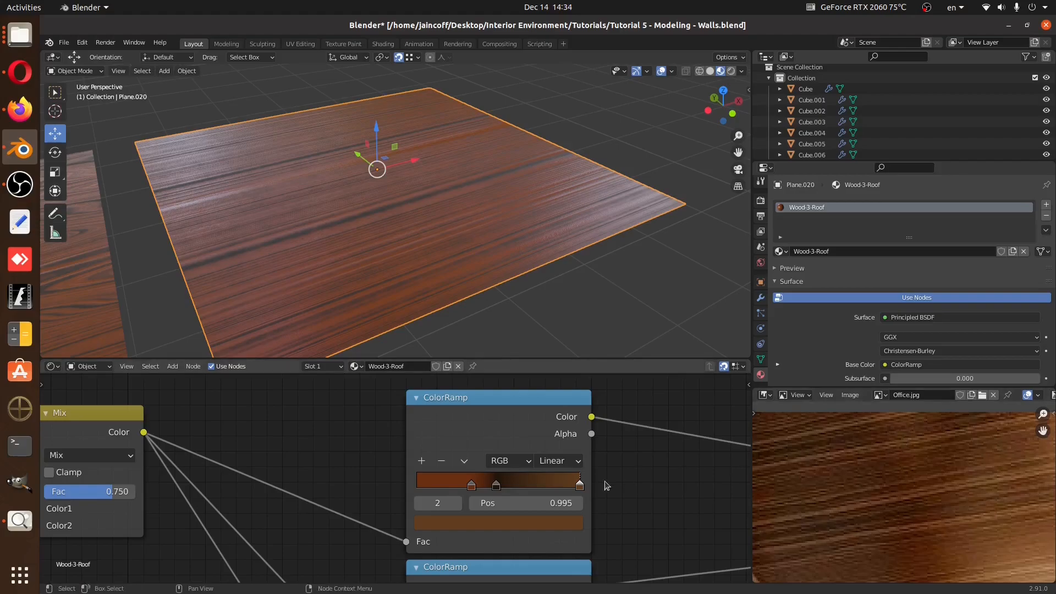
left_click_drag(579, 488, 531, 488)
middle_click_drag(461, 322, 389, 266)
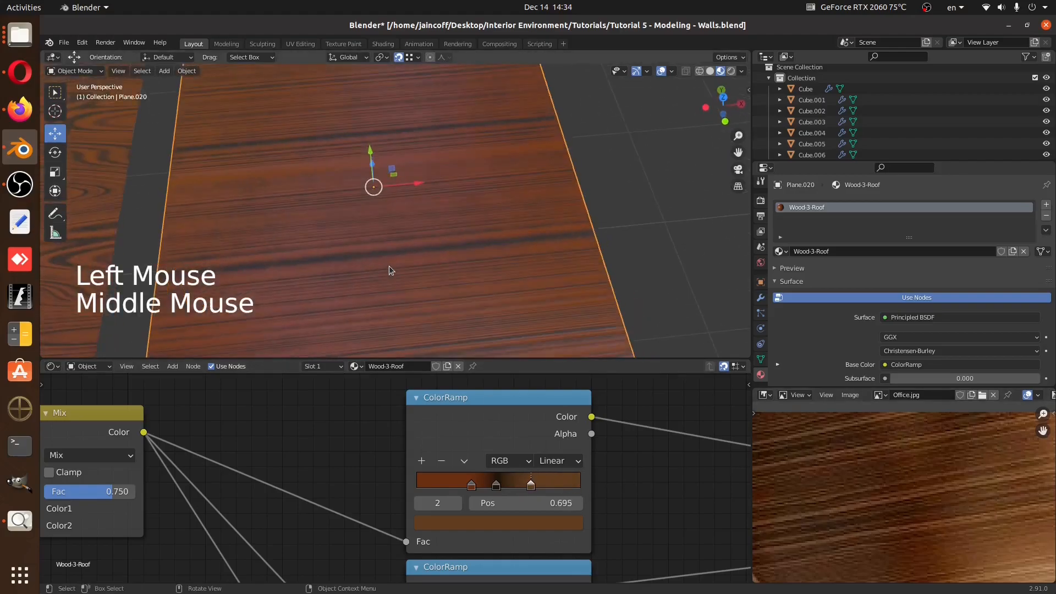
Try shifting the first stop of the base-colour ColorRamp to about 0.245 while viewing the plane from above, and undo the change
key("KP_7")
left_click_drag(469, 488, 442, 489)
left_click(490, 489)
scroll(975, 517, "down", 3)
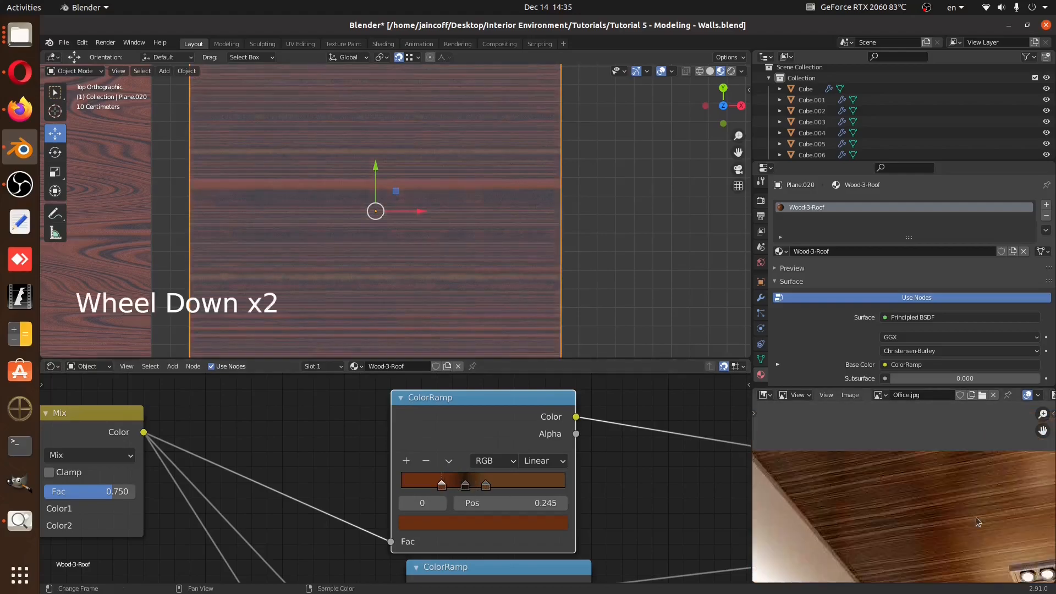
key("ctrl+z")
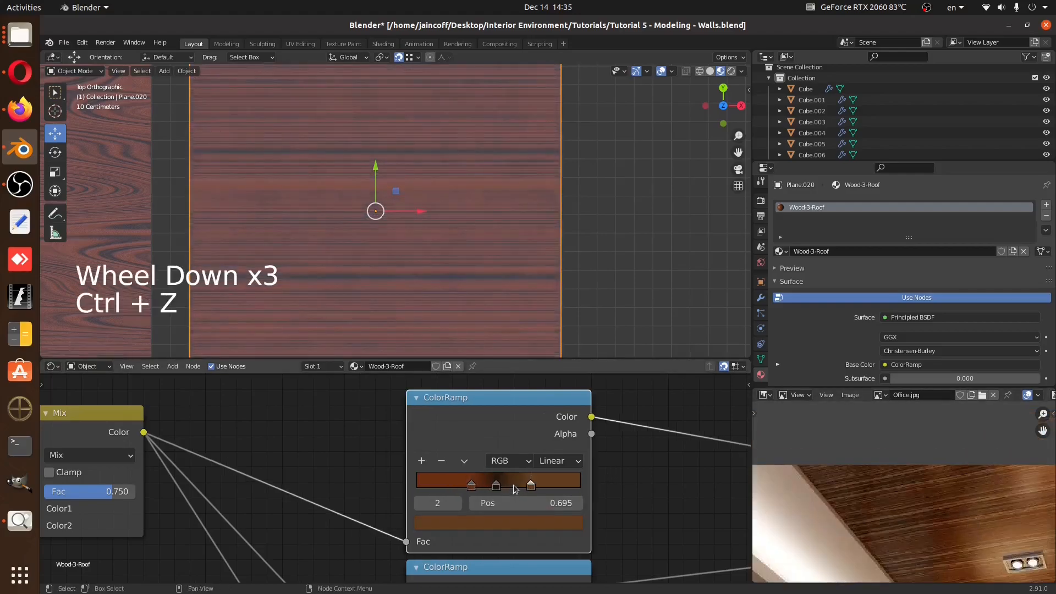
Delete the ColorRamp node that feeds the Base Color of the Principled BSDF
scroll(493, 428, "down", 5)
left_click(494, 408)
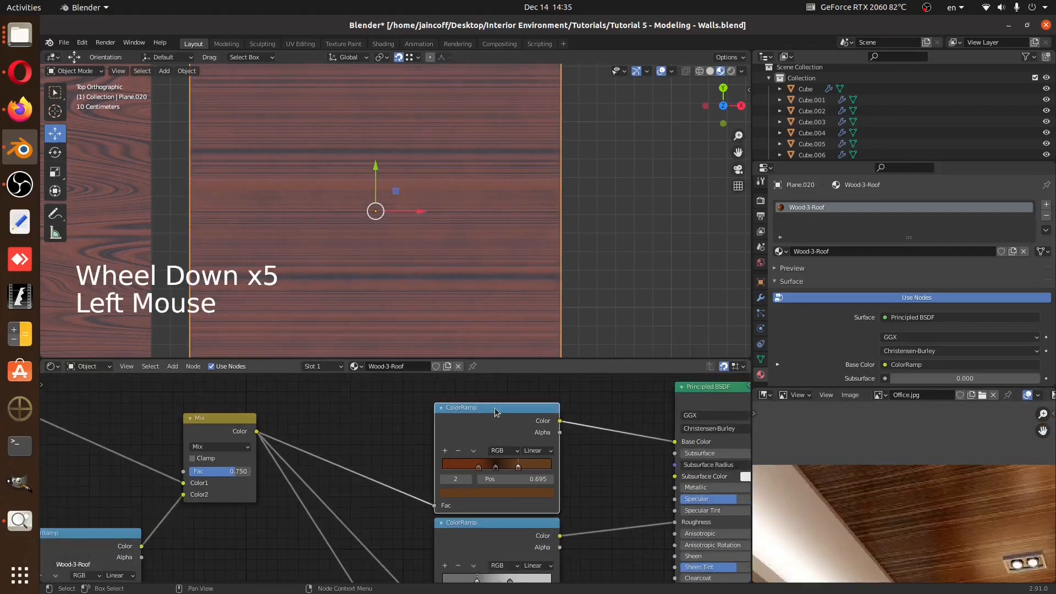
key("Delete")
mouse_move(498, 427)
middle_mouse_down()
mouse_move(493, 435)
mouse_move(500, 427)
middle_mouse_up()
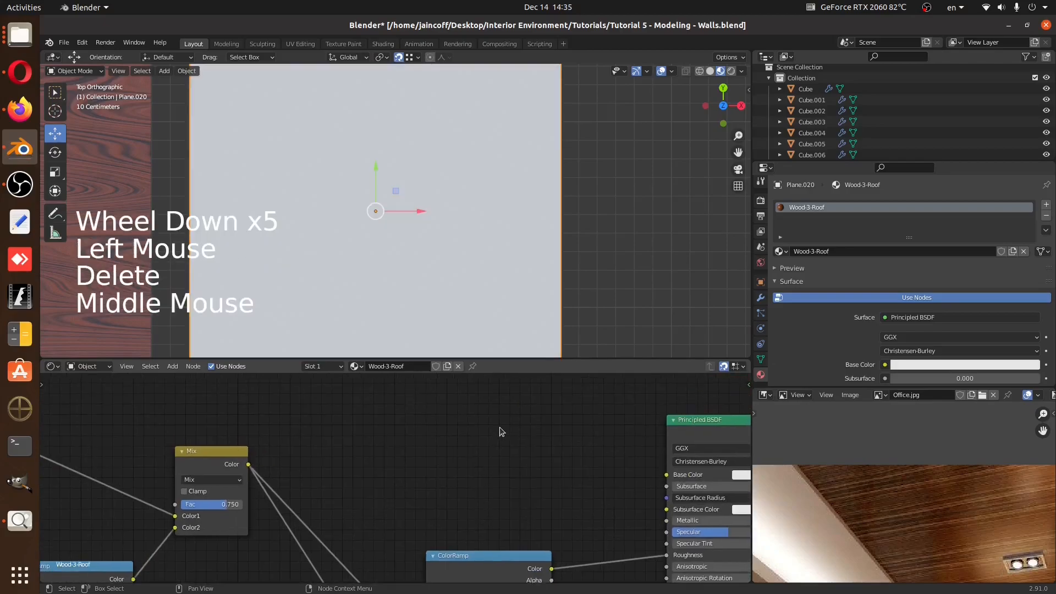
Add a fresh ColorRamp, feed its Fac from the Mix node's Color, and connect its Color to the Principled BSDF's Base Color
key("shift+a")
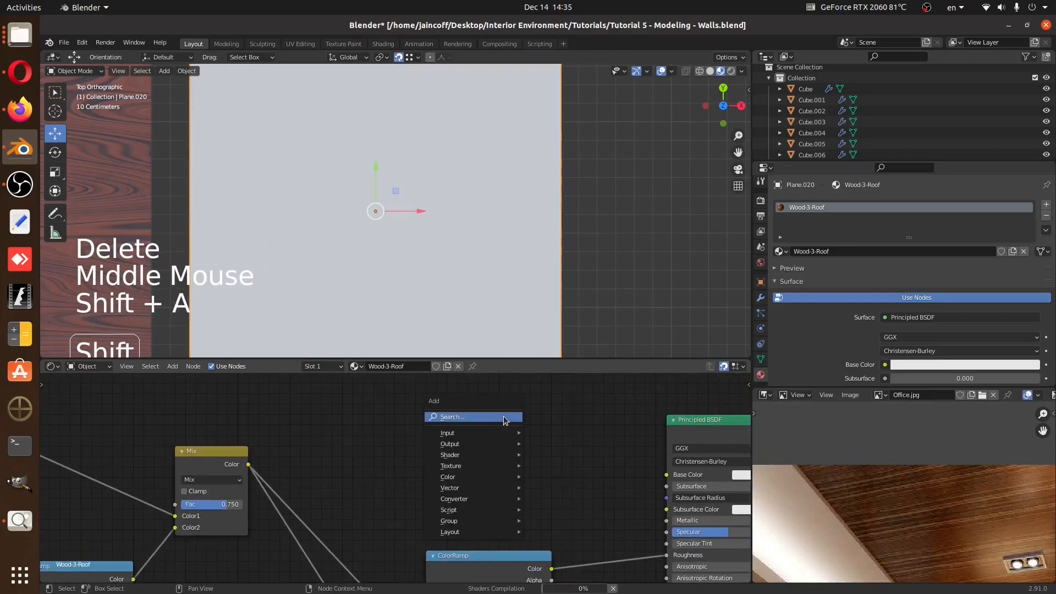
left_click(504, 416)
type("colo")
key("Down")
key("Return")
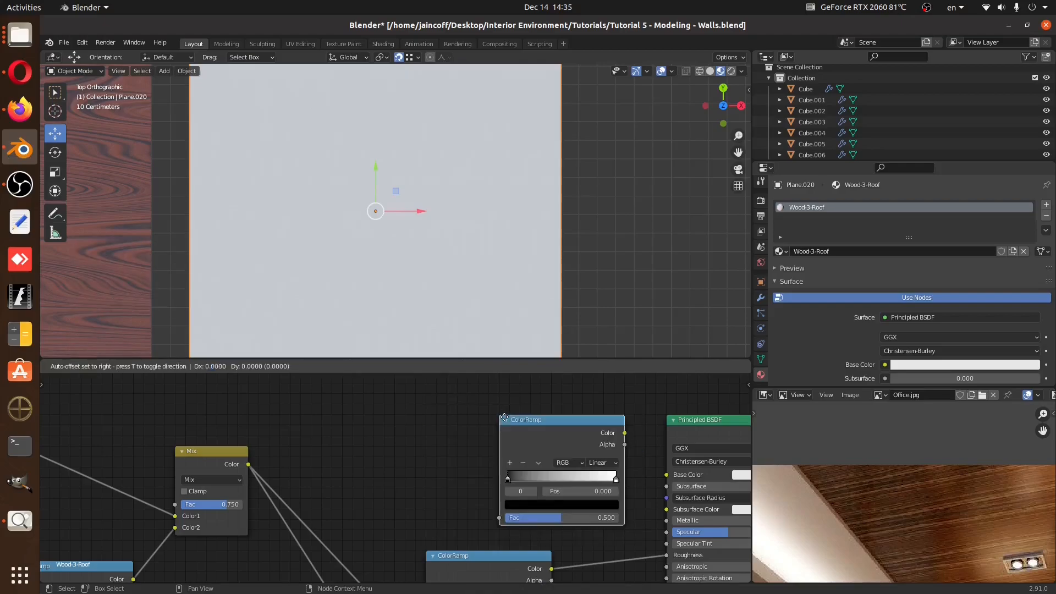
left_click(430, 417)
left_click_drag(250, 465, 426, 517)
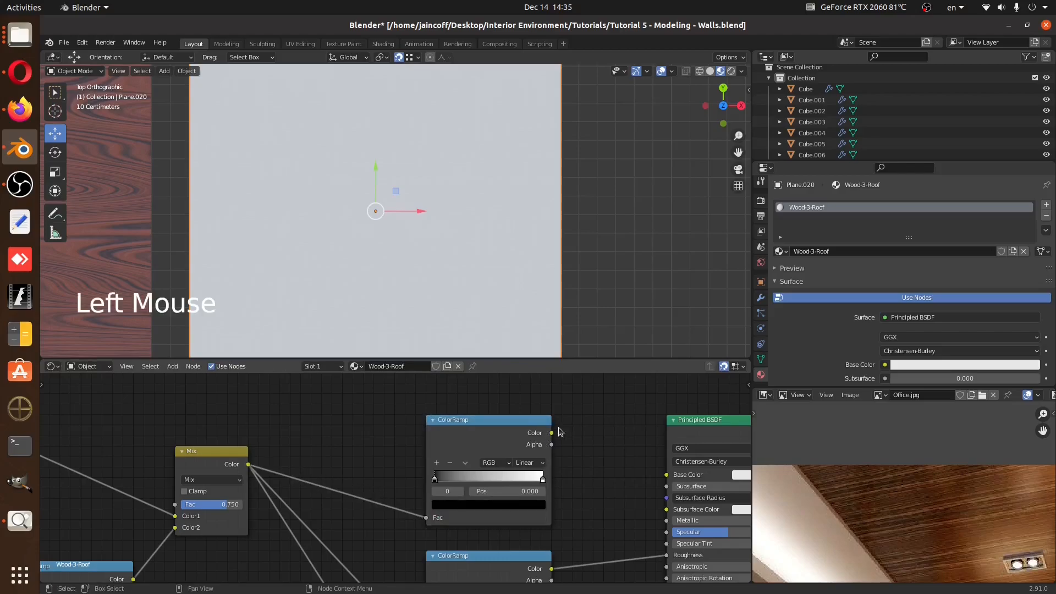
left_click_drag(552, 433, 666, 477)
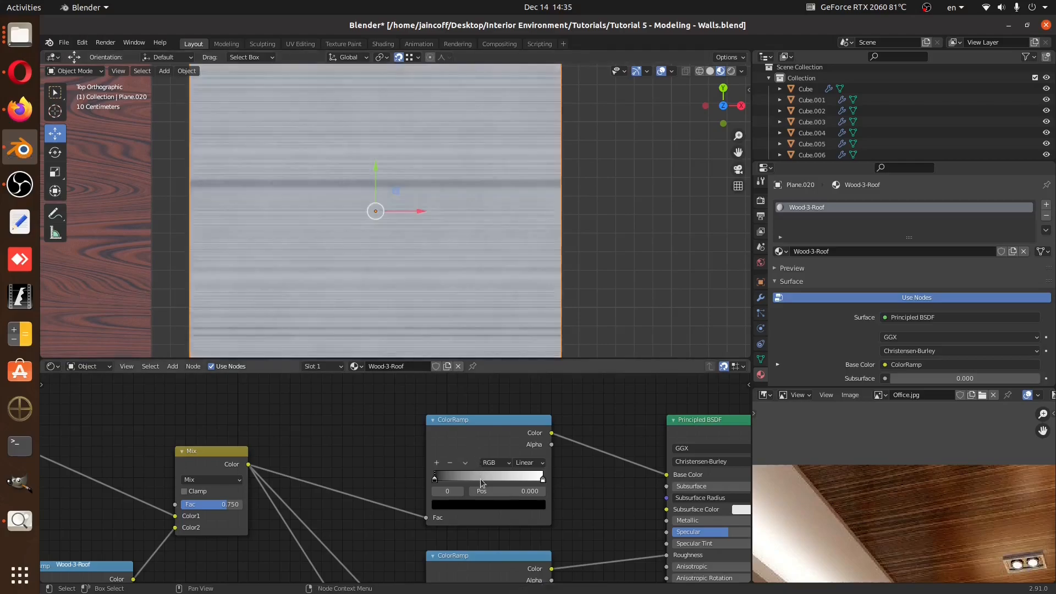
Move the new ColorRamp's black stop to about 0.309 and make it a dark red-brown with value 0.271
scroll(442, 166, "up", 5)
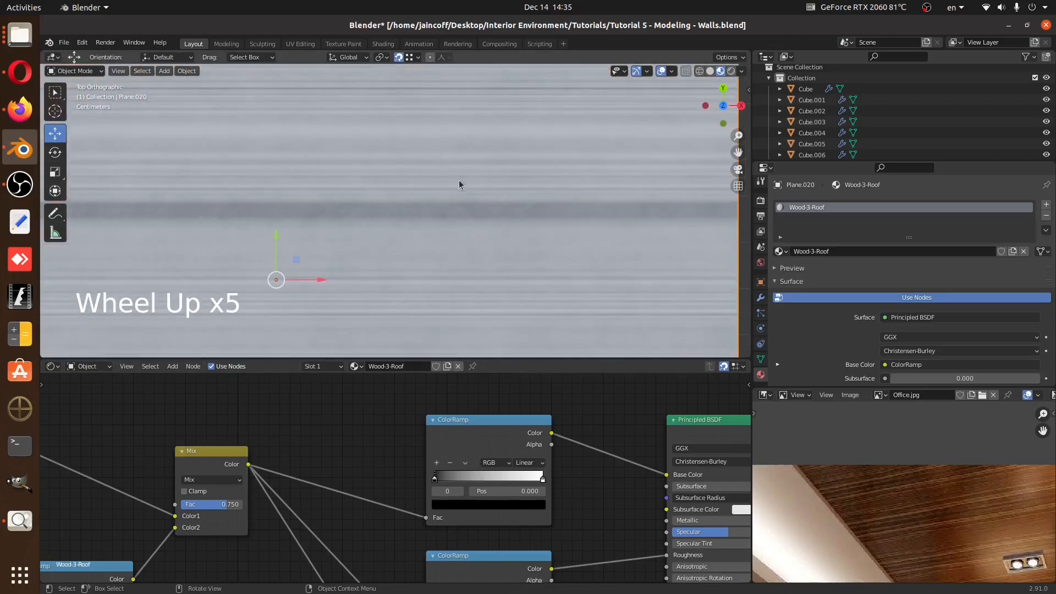
key("w")
scroll(459, 181, "down", 3)
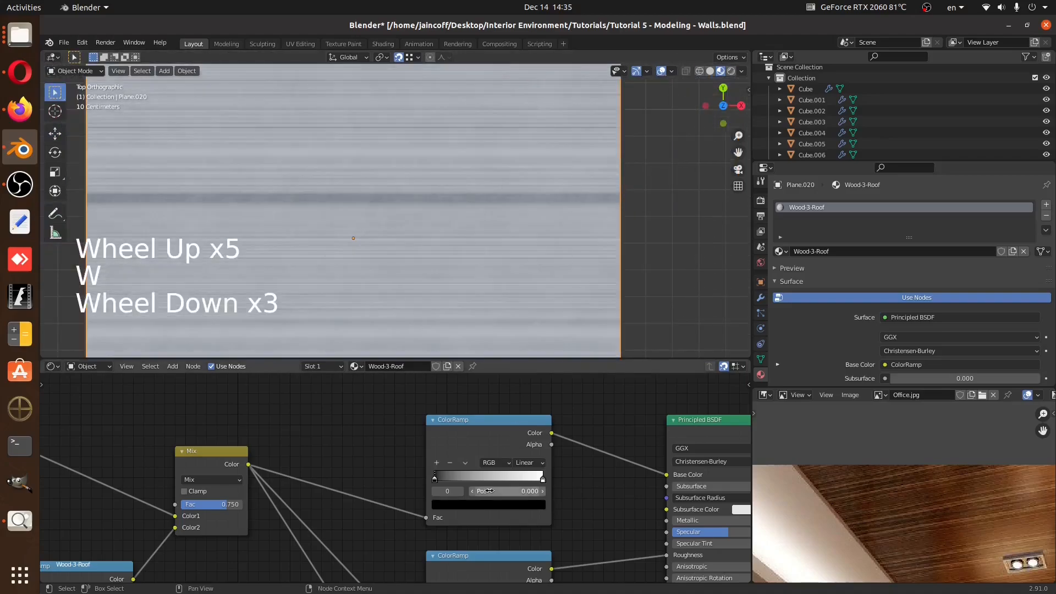
scroll(489, 491, "up", 3)
left_click_drag(422, 477, 464, 476)
left_click(498, 519)
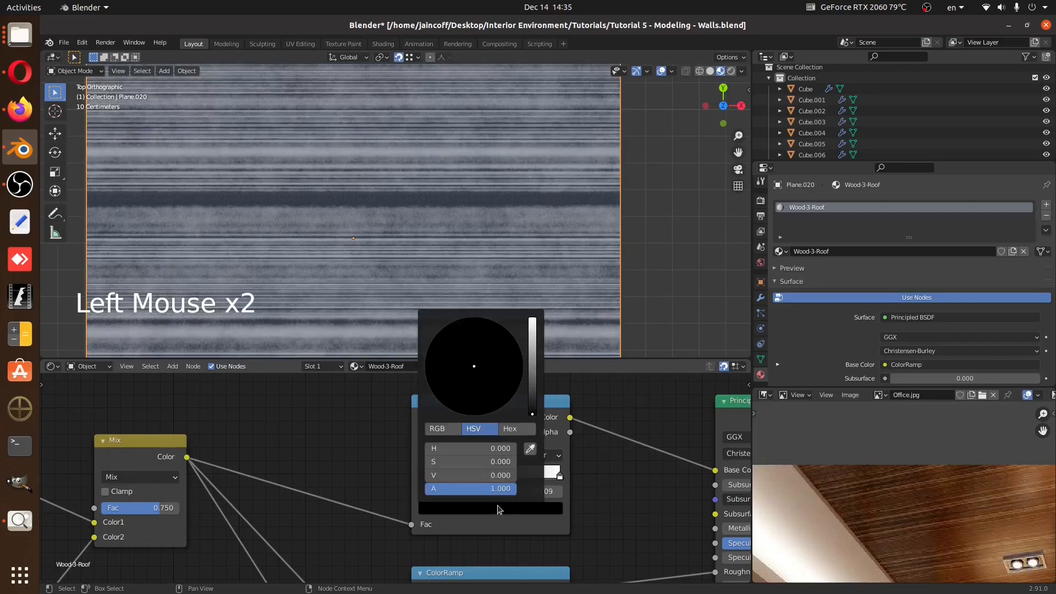
left_click(533, 389)
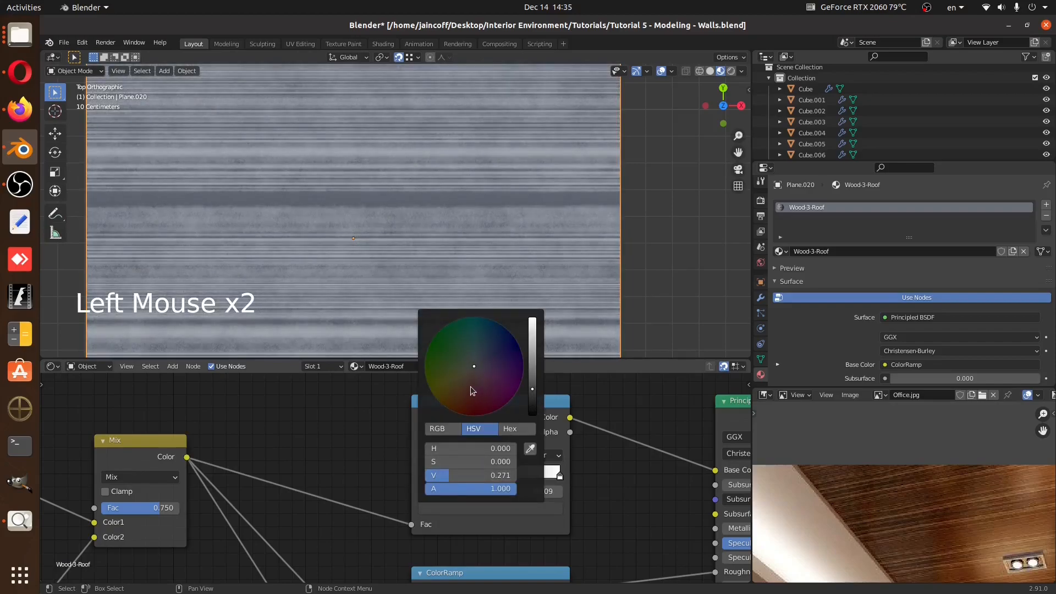
left_click(468, 393)
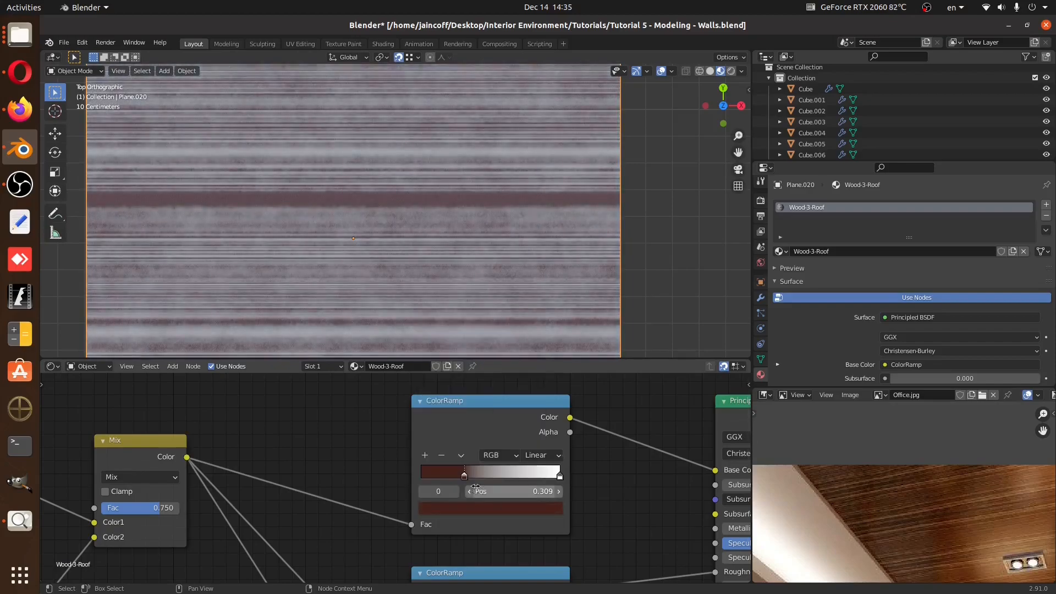
Add a middle stop at about 0.605 to the ColorRamp and colour it light tan, H 0.099, S 0.573, V 0.820
left_click(505, 474, "ctrl")
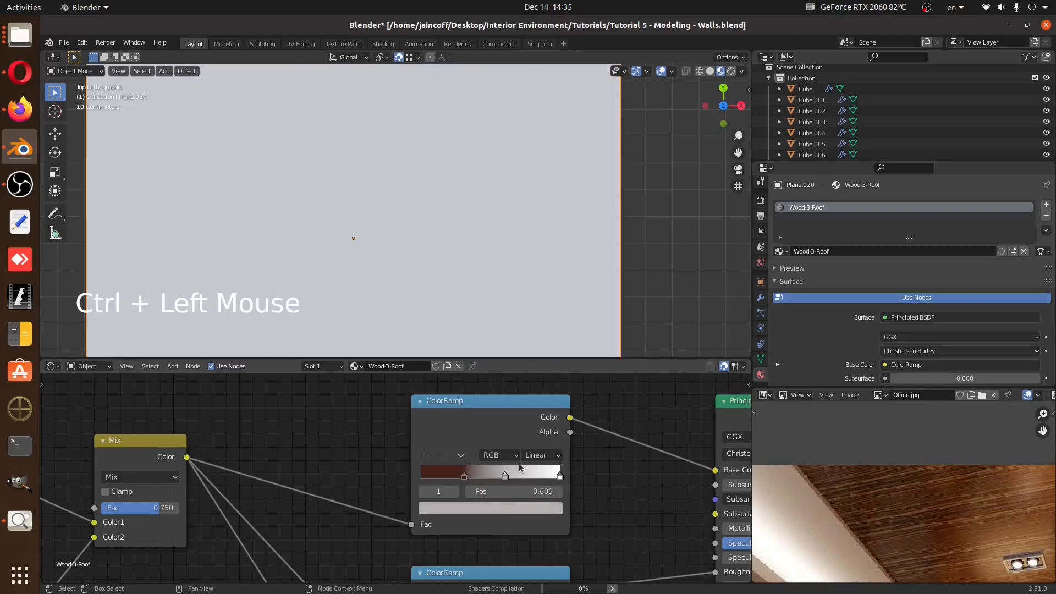
left_click(507, 511)
left_click(503, 505)
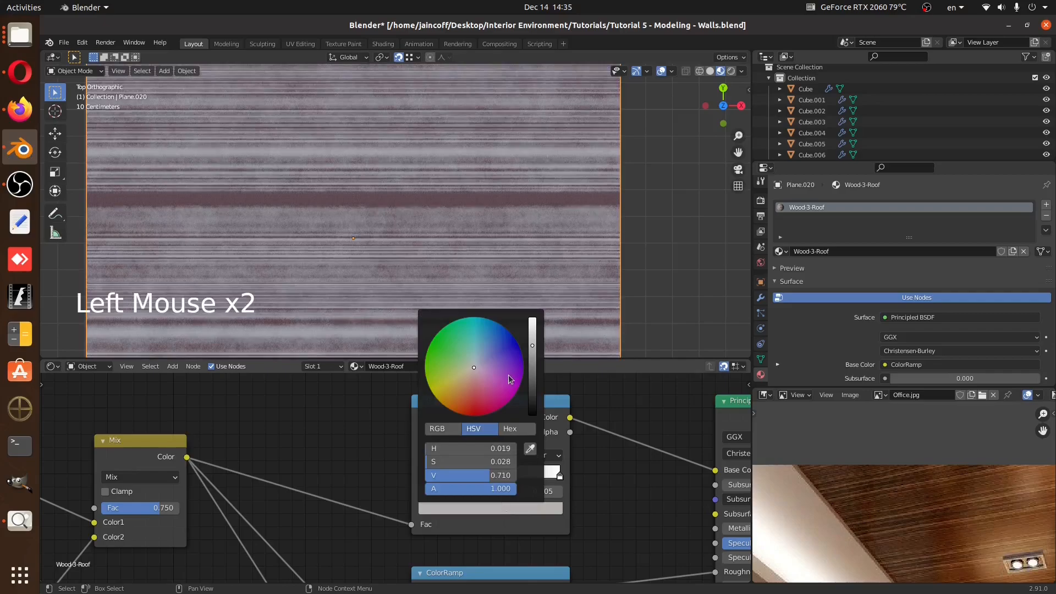
left_click(461, 377)
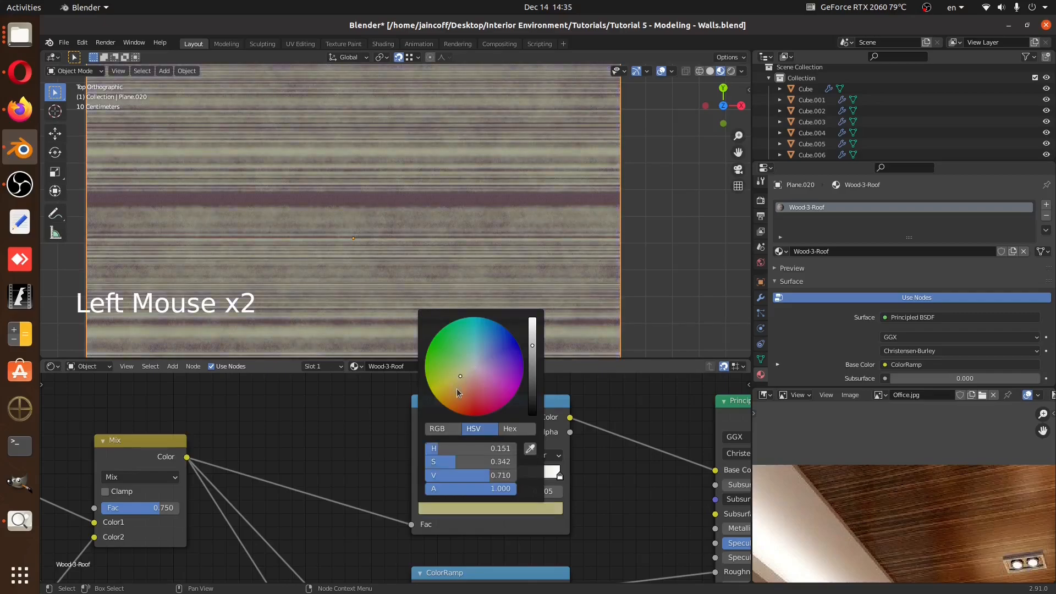
left_click(457, 389)
left_click_drag(533, 347, 533, 334)
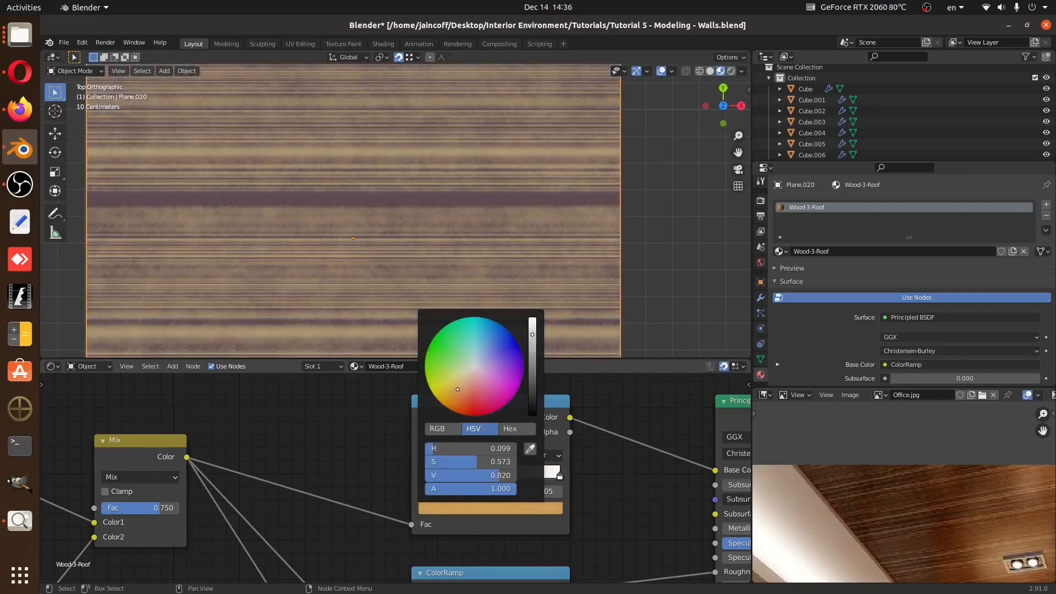
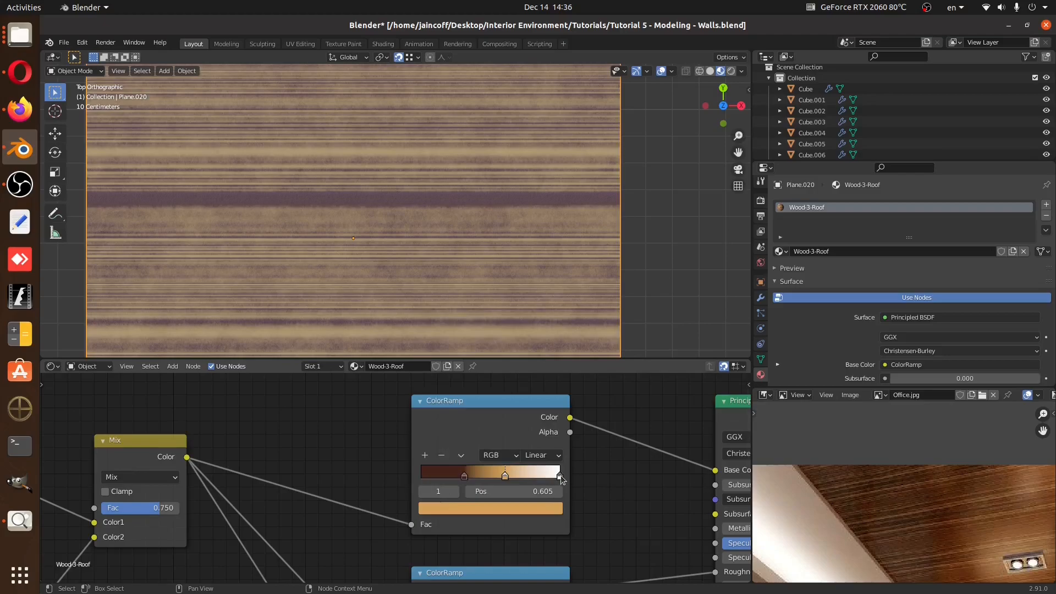
Move the ColorRamp's white stop to about 0.841 and sample the dark red-brown of the first stop as its colour
left_click(544, 475)
left_click_drag(544, 477, 539, 476)
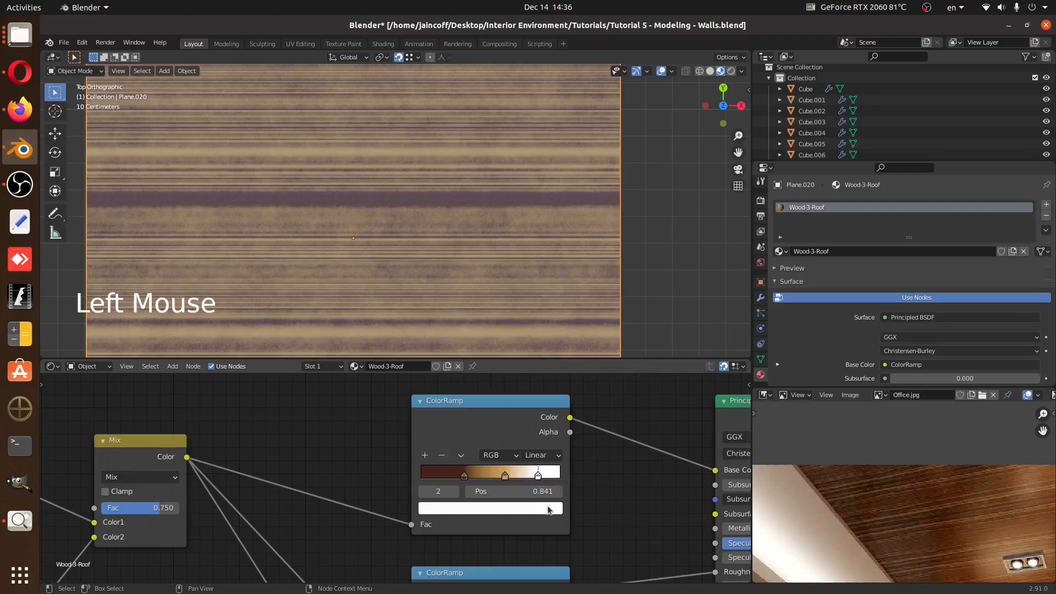
left_click(547, 508)
left_click(532, 452)
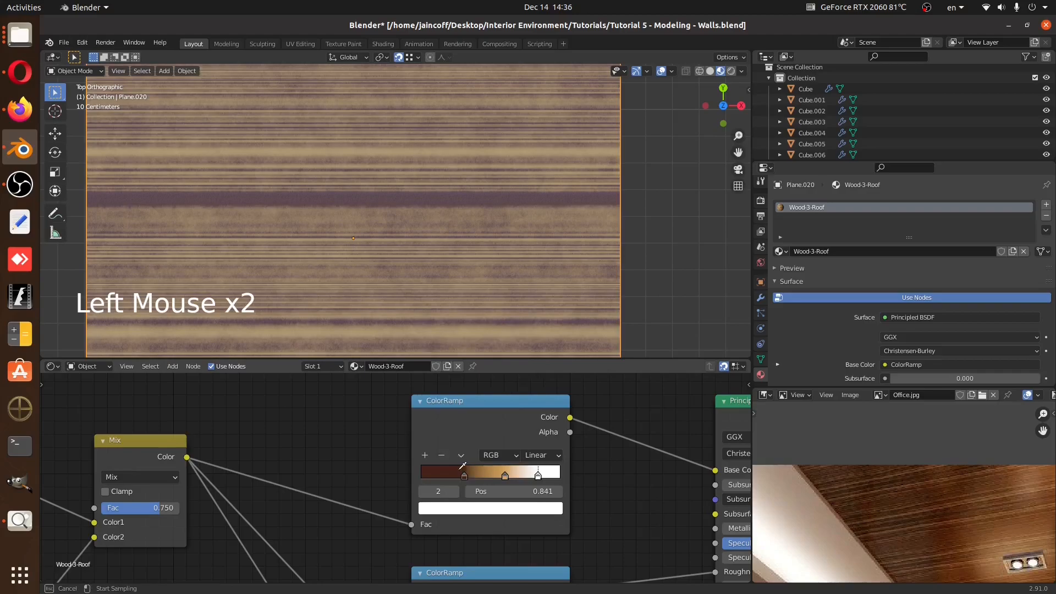
left_click(460, 473)
Shift the first ColorRamp stop to a neutral dark brown, about H 0.078, S 0.567, V 0.271
left_click(476, 511)
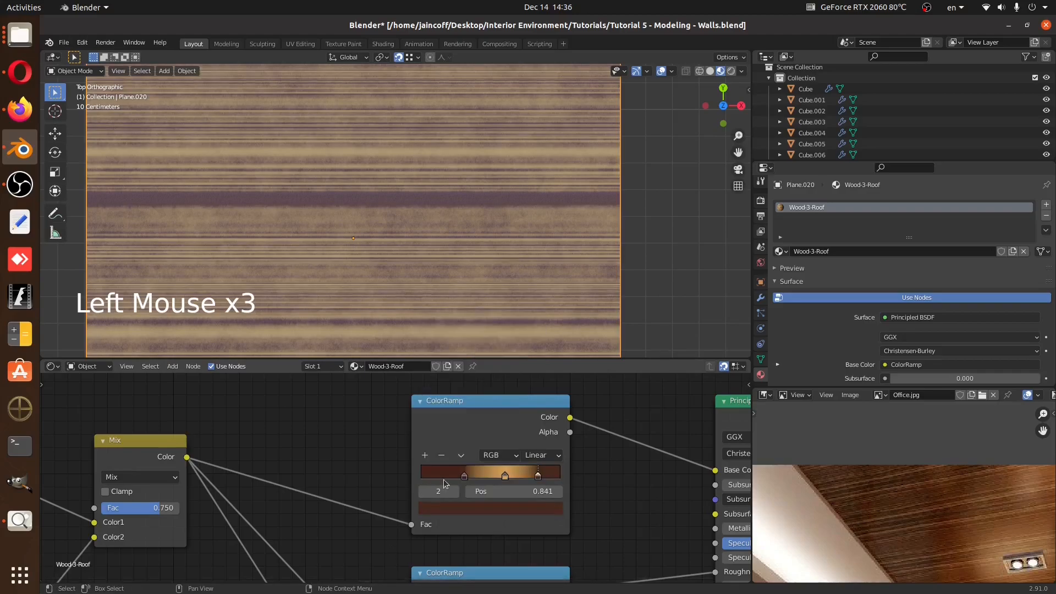
left_click(465, 477)
left_click(470, 510)
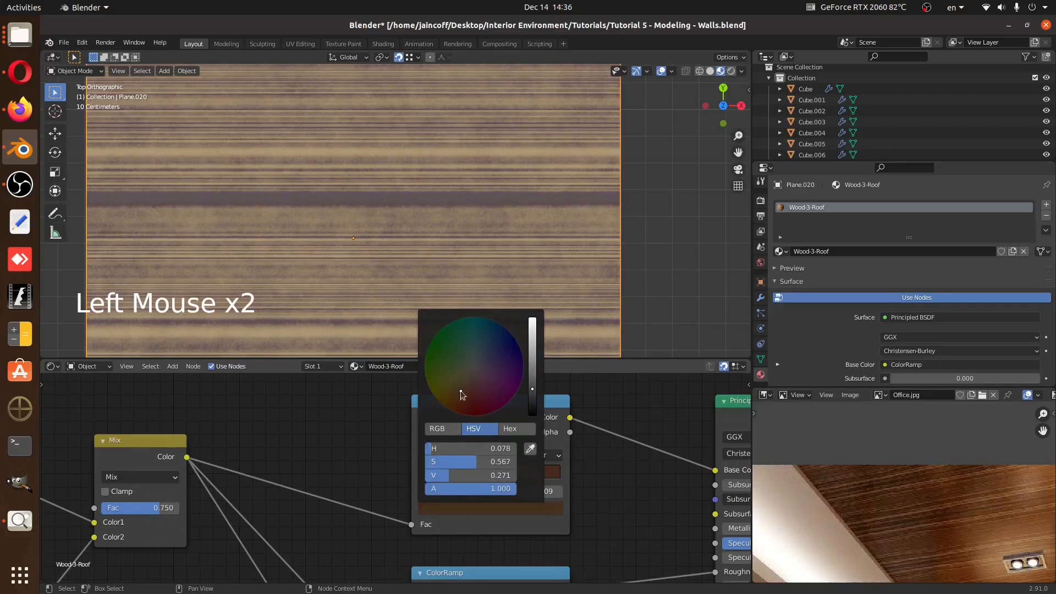
Rearrange the ColorRamp stops, placing the dark red-brown one just after the first stop and the light tan one at about 0.850
left_click(501, 477)
left_click_drag(494, 477, 540, 478)
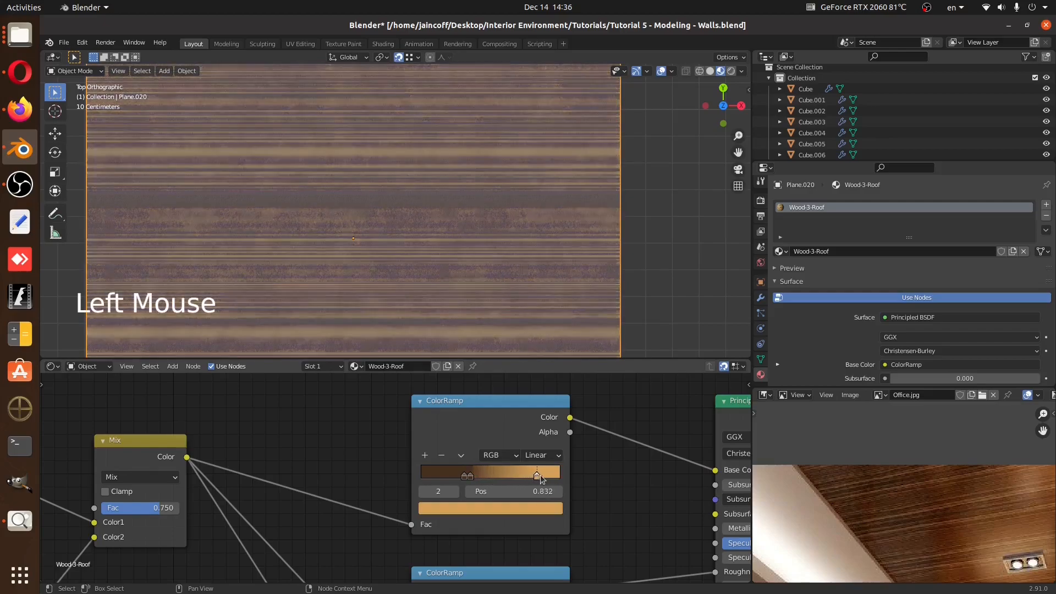
scroll(472, 233, "down", 6)
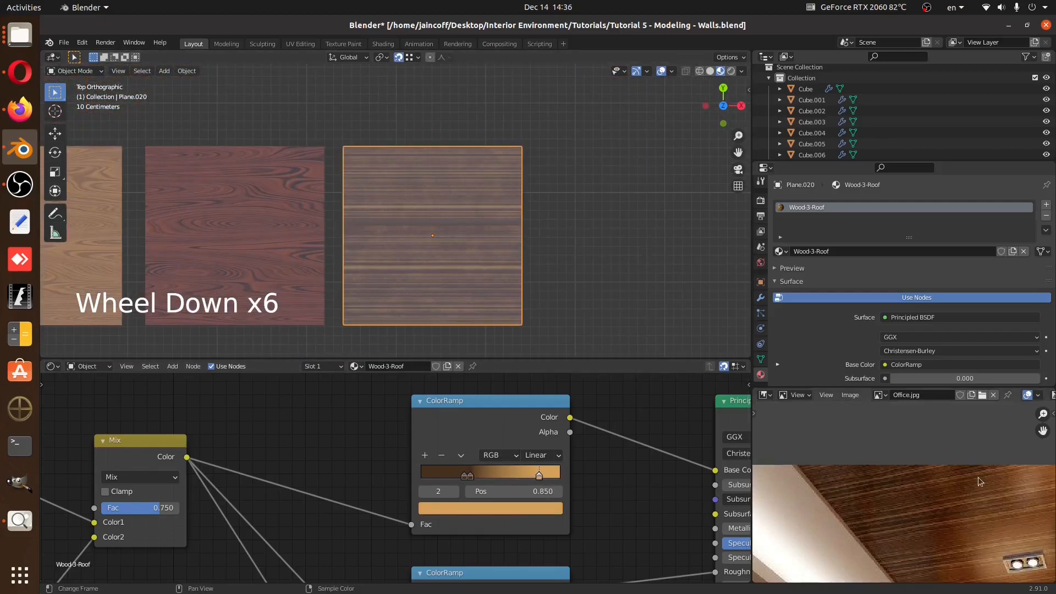
Undo the recent ColorRamp replacement and recolouring, back to the earlier red-brown ramp with three stops
middle_click_drag(983, 480, 935, 470)
scroll(914, 465, "down", 3)
scroll(994, 543, "up", 3)
scroll(977, 457, "up", 2)
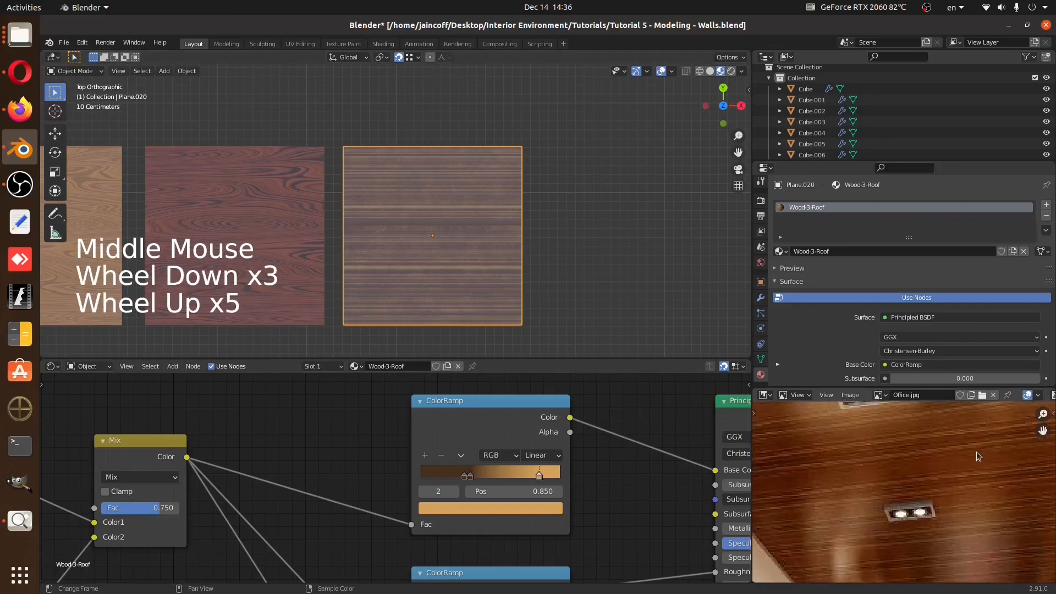
scroll(450, 288, "up", 6)
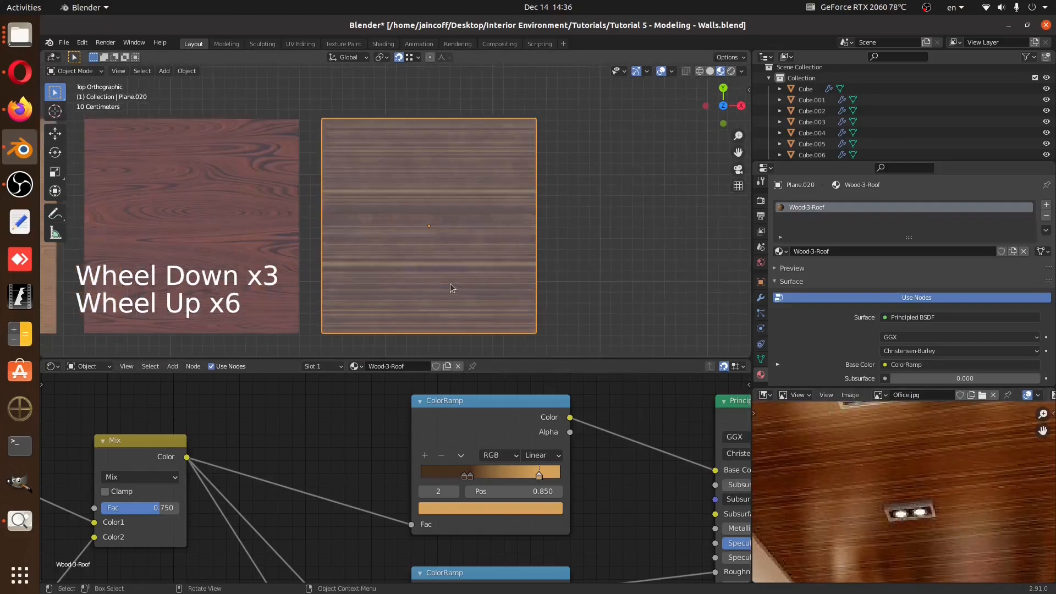
scroll(450, 289, "down", 4)
key("ctrl+z")
key("ctrl+z")
key("ctrl+z")
key("ctrl+z")
key("ctrl+z")
key("ctrl+z")
key("ctrl+z")
key("ctrl+z")
key("ctrl+z")
key("ctrl+z")
key("ctrl+z")
key("ctrl+z")
key("ctrl+z")
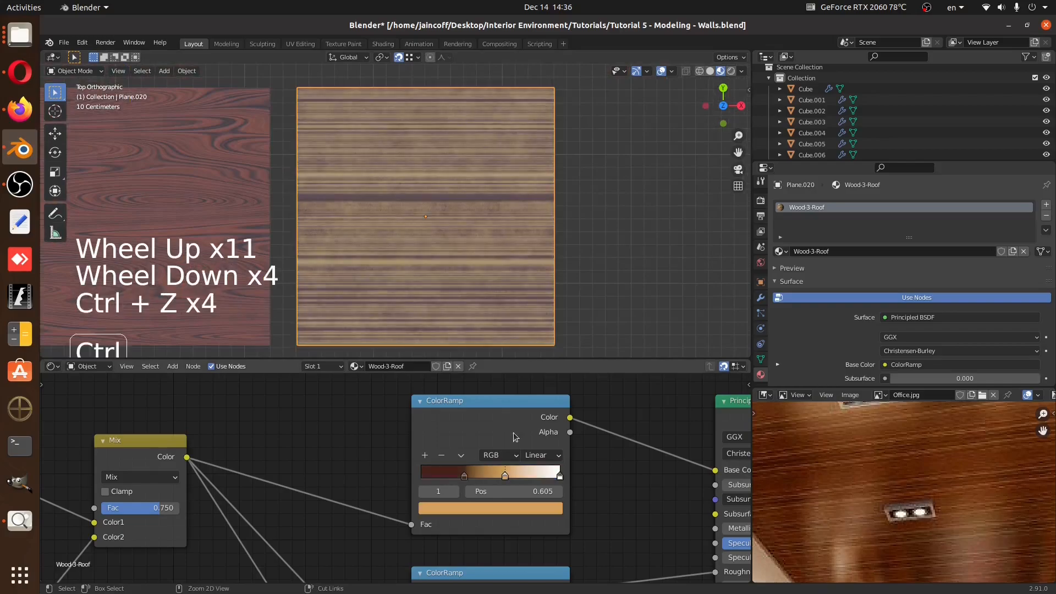
key("ctrl+z")
key("ctrl+z")
key("ctrl+z")
key("ctrl+z")
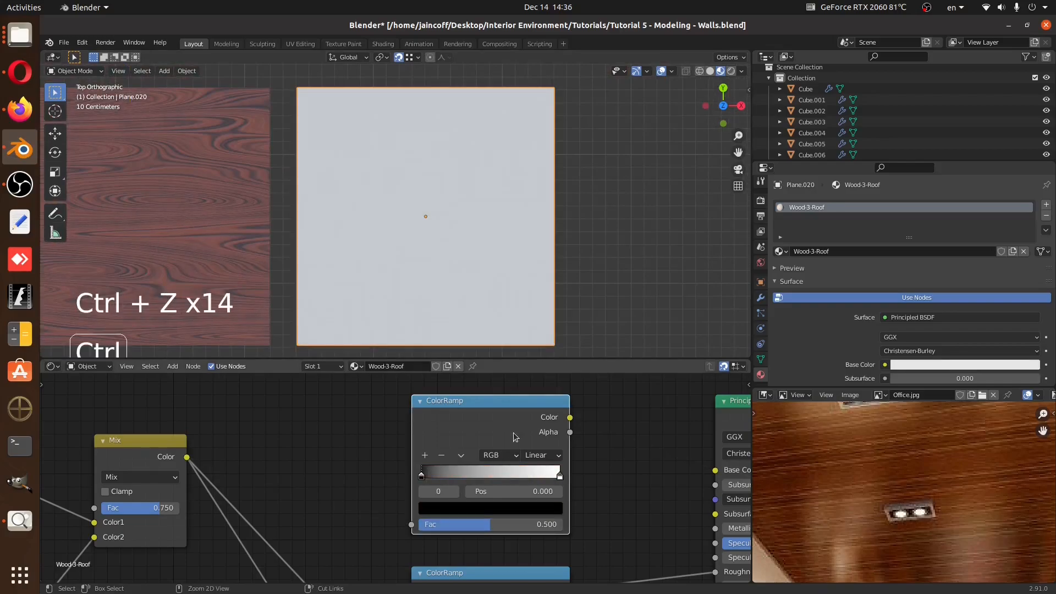
scroll(501, 197, "down", 4)
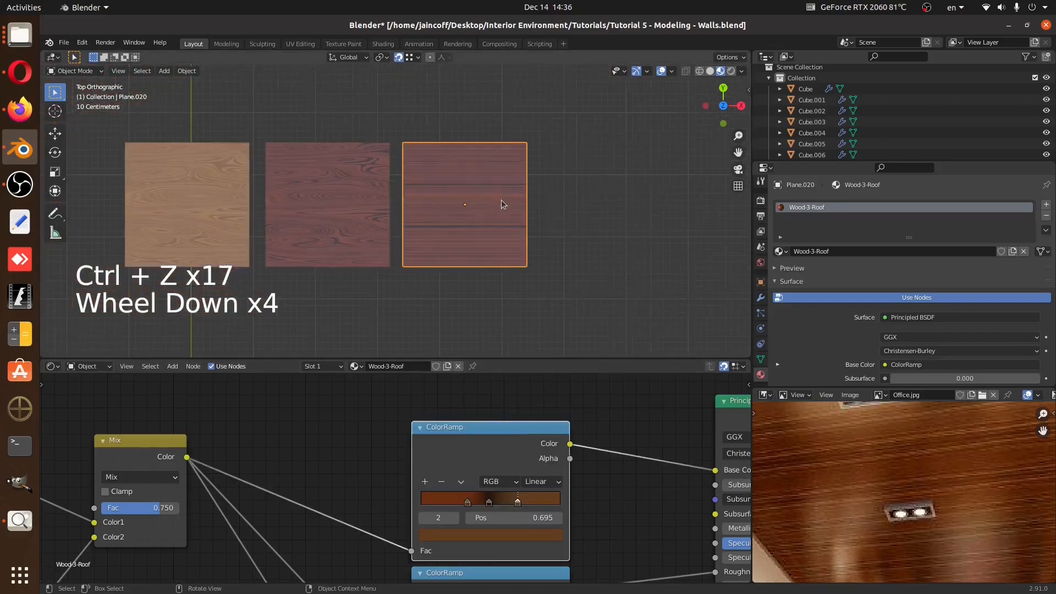
Try a less saturated brown for the ColorRamp's first stop, H 0.063, S 0.572, V 0.444
middle_click_drag(500, 197, 486, 192)
scroll(486, 191, "up", 3)
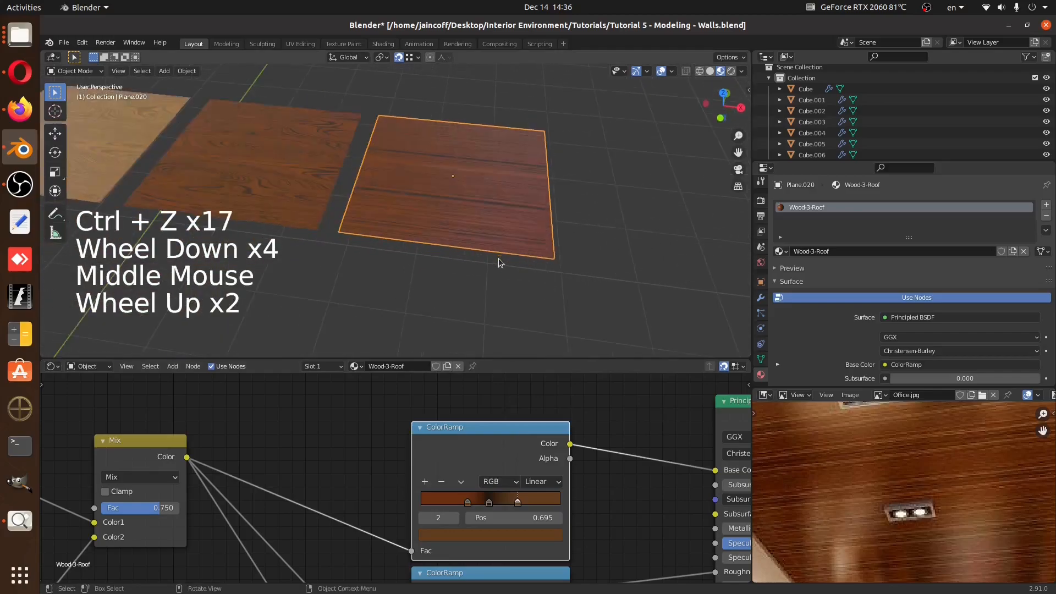
scroll(482, 500, "up", 1)
left_click(489, 503)
left_click(493, 538)
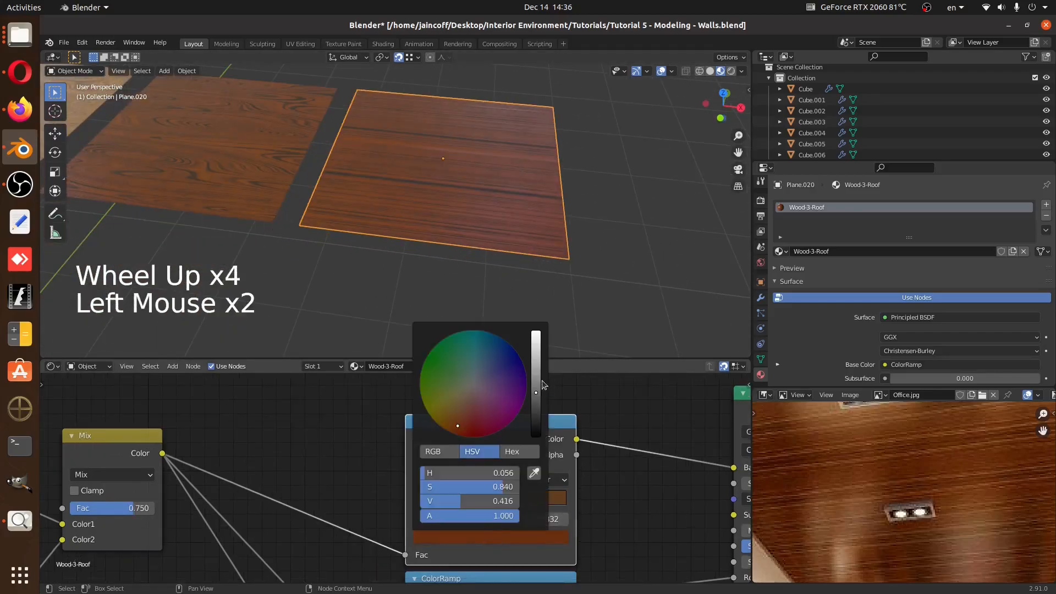
mouse_move(538, 388)
left_mouse_down()
mouse_move(536, 379)
mouse_move(535, 390)
left_mouse_up()
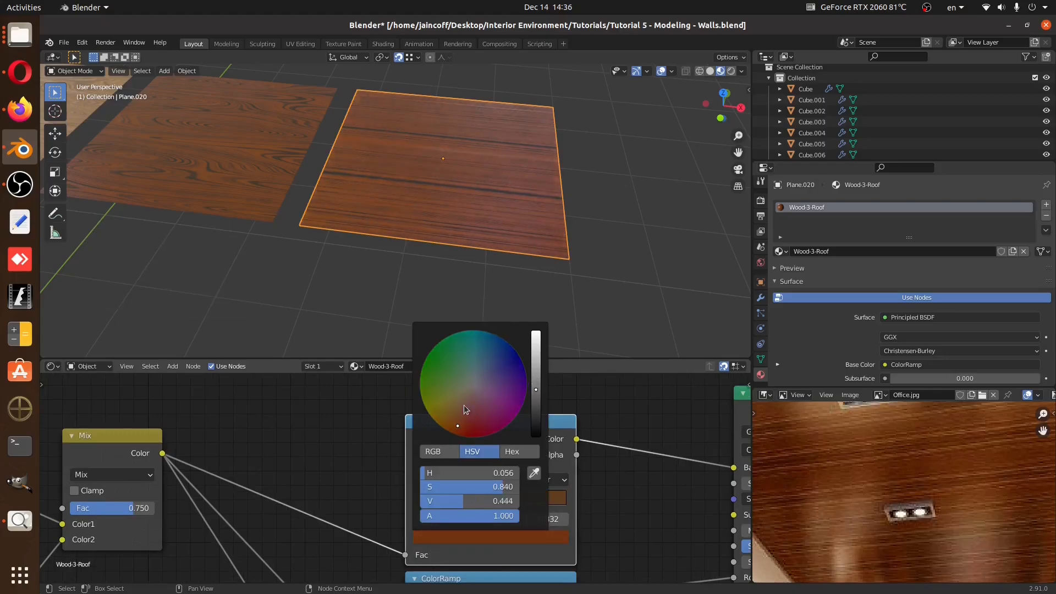
left_click(464, 406)
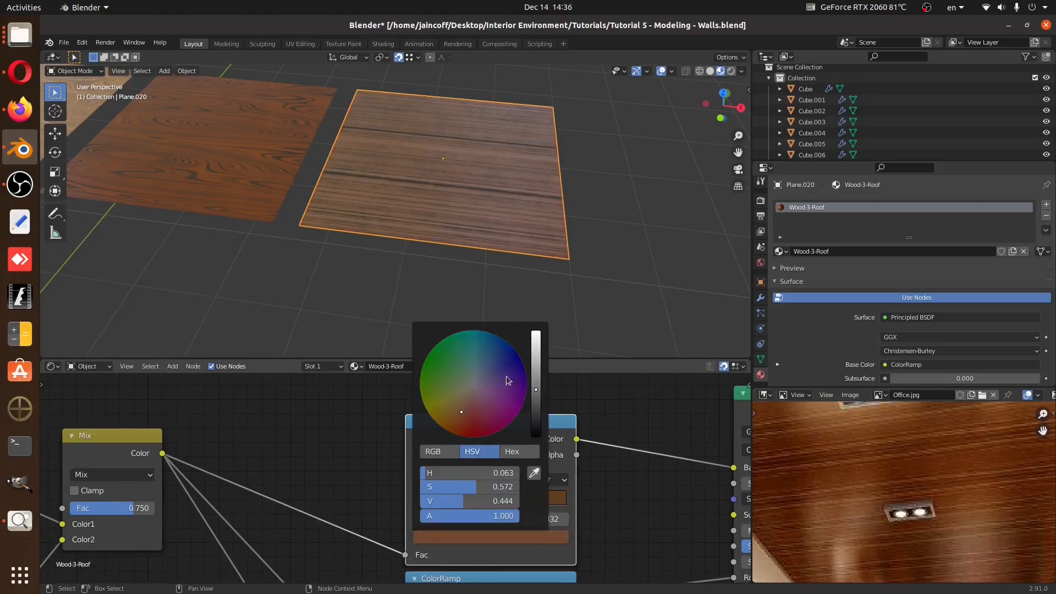
scroll(434, 213, "up", 4)
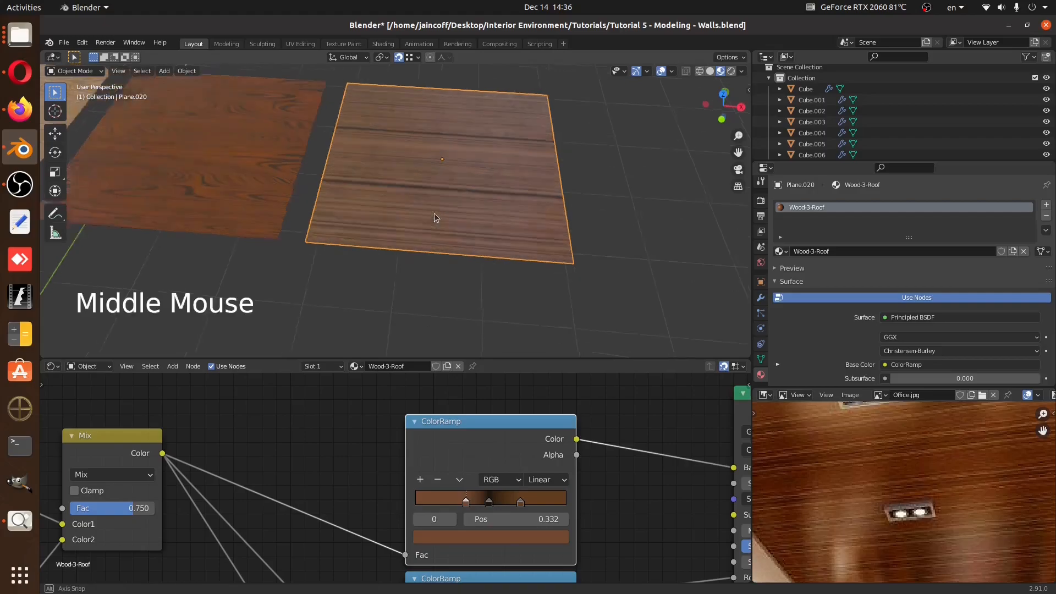
Try recolouring the last ColorRamp stop to dark red, H 0.036, S 0.763, V 0.376, and moving it to 0.195
left_click(517, 503)
left_click(519, 538)
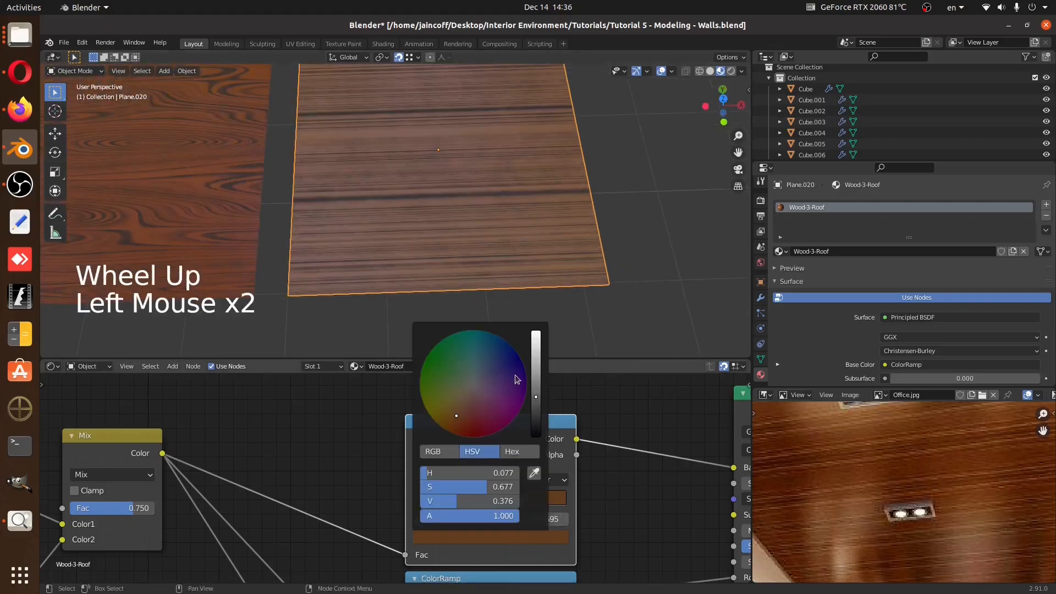
left_click(464, 423)
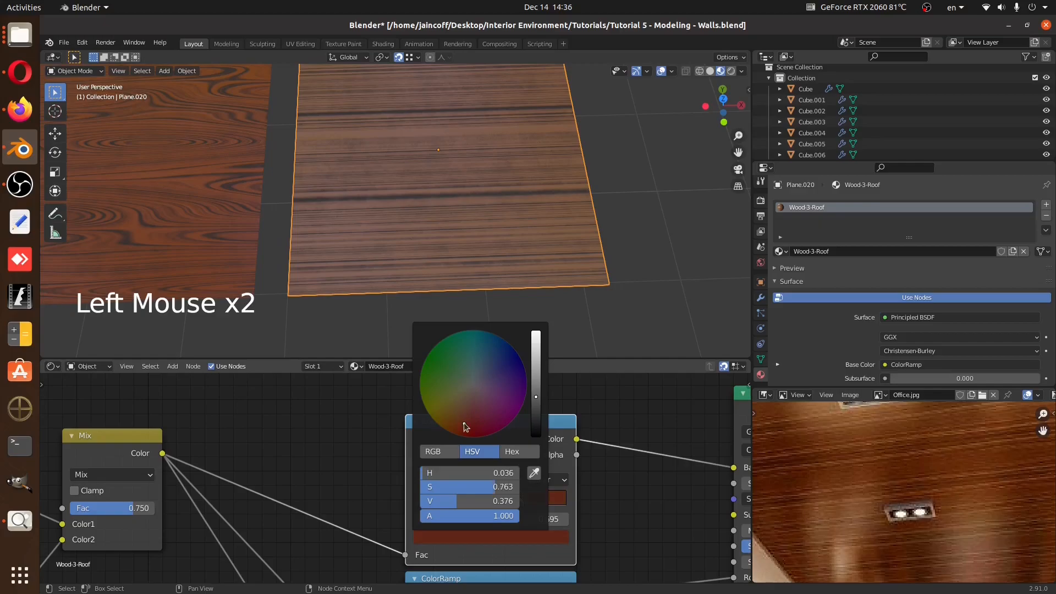
left_click_drag(521, 504, 561, 506)
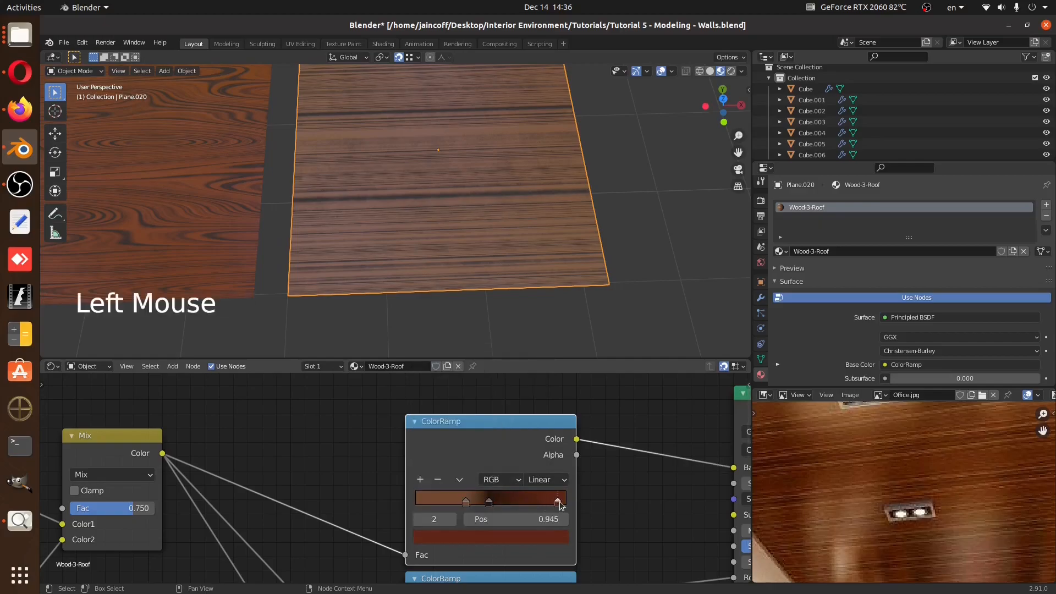
left_click_drag(490, 505, 445, 508)
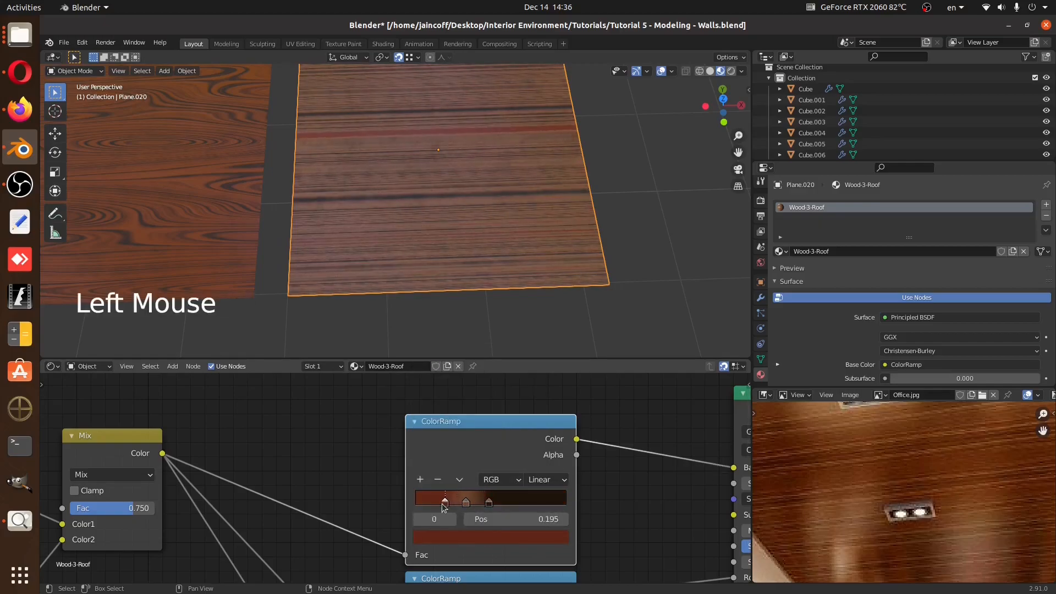
Undo the latest colour and position changes to the ColorRamp's first and last stops
key("ctrl+z")
key("ctrl+z")
key("ctrl+z")
key("ctrl+z")
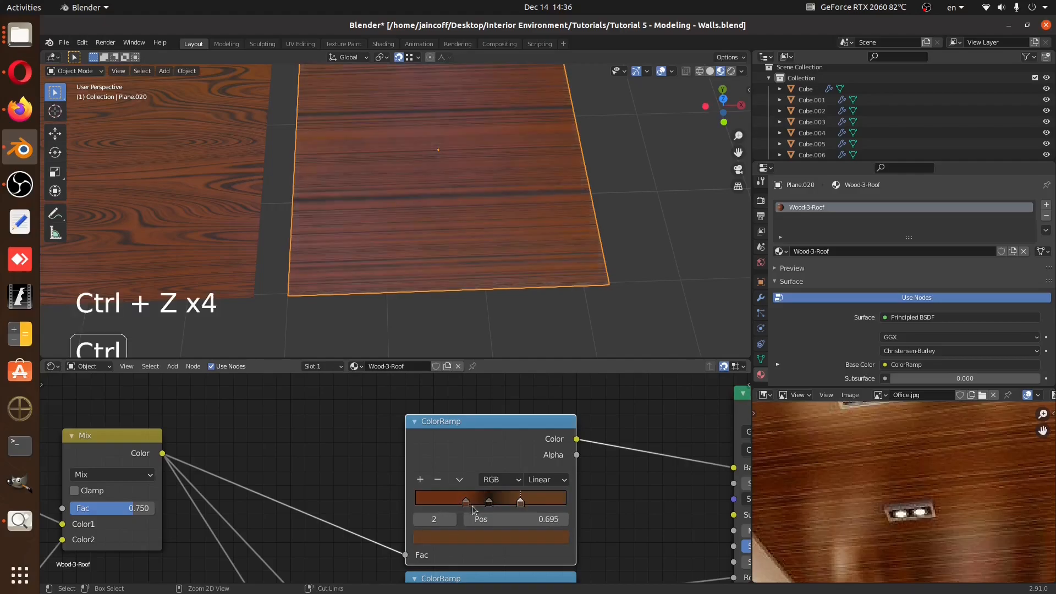
Set the ColorRamp's first stop to a browner, less saturated tone, H 0.066, S 0.723, V 0.416
middle_click_drag(473, 226, 585, 224)
scroll(580, 210, "down", 4)
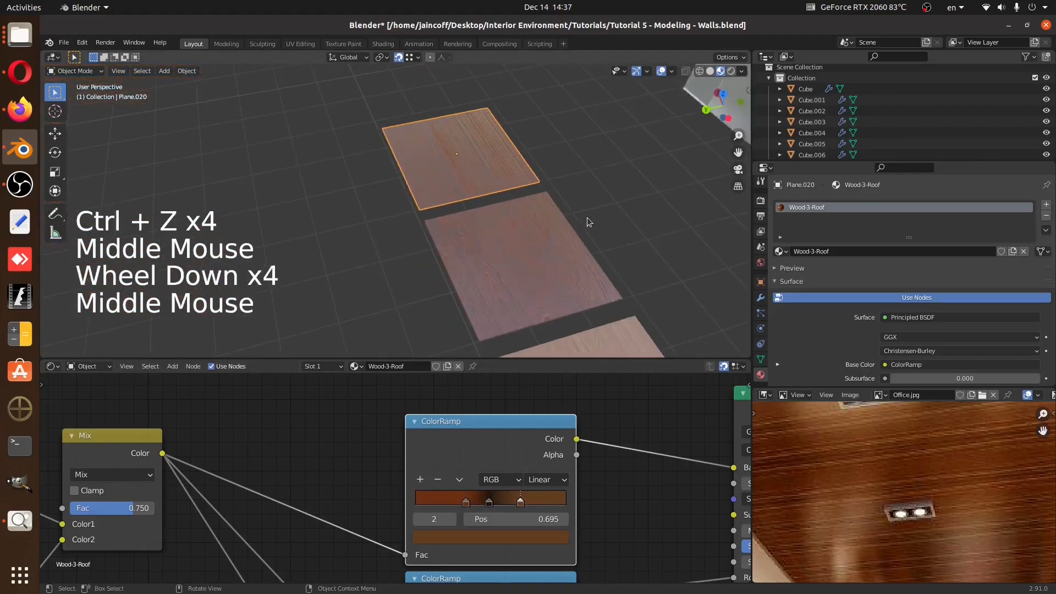
scroll(584, 224, "up", 6)
middle_click_drag(498, 142, 443, 252)
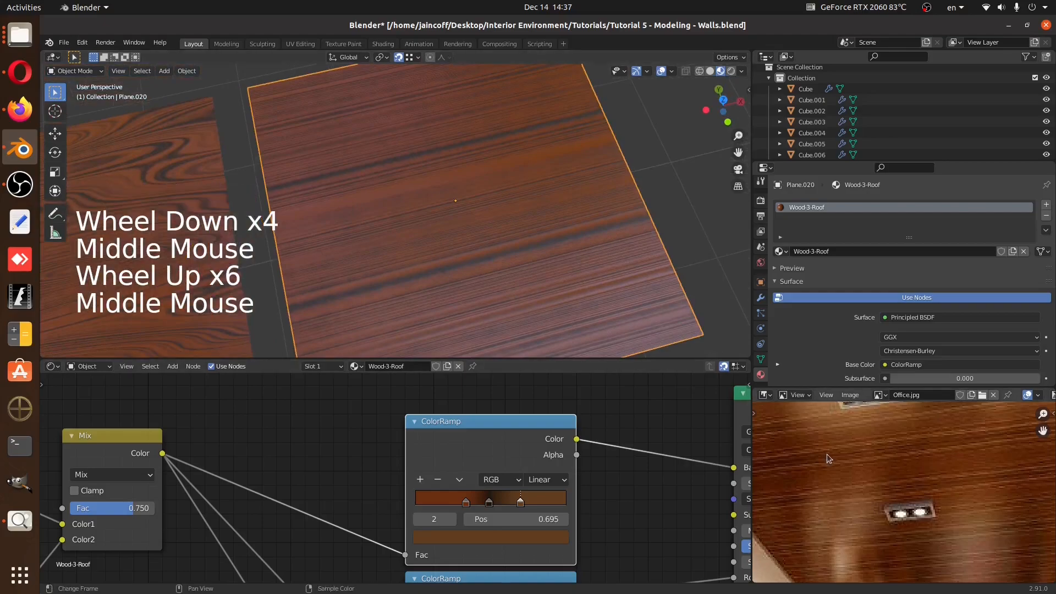
scroll(902, 495, "down", 1)
left_click(466, 502)
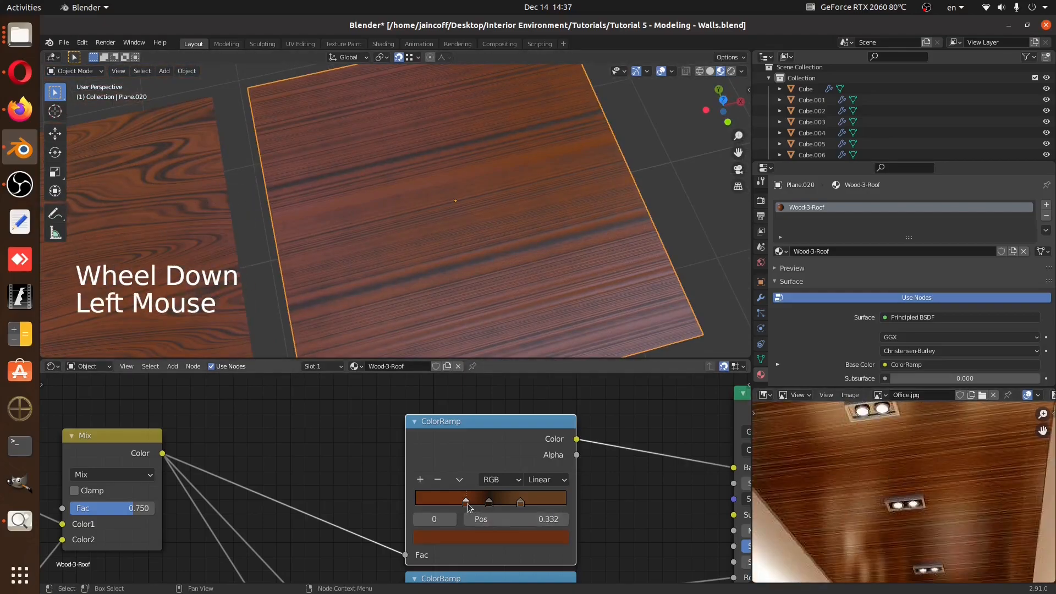
left_click(490, 537)
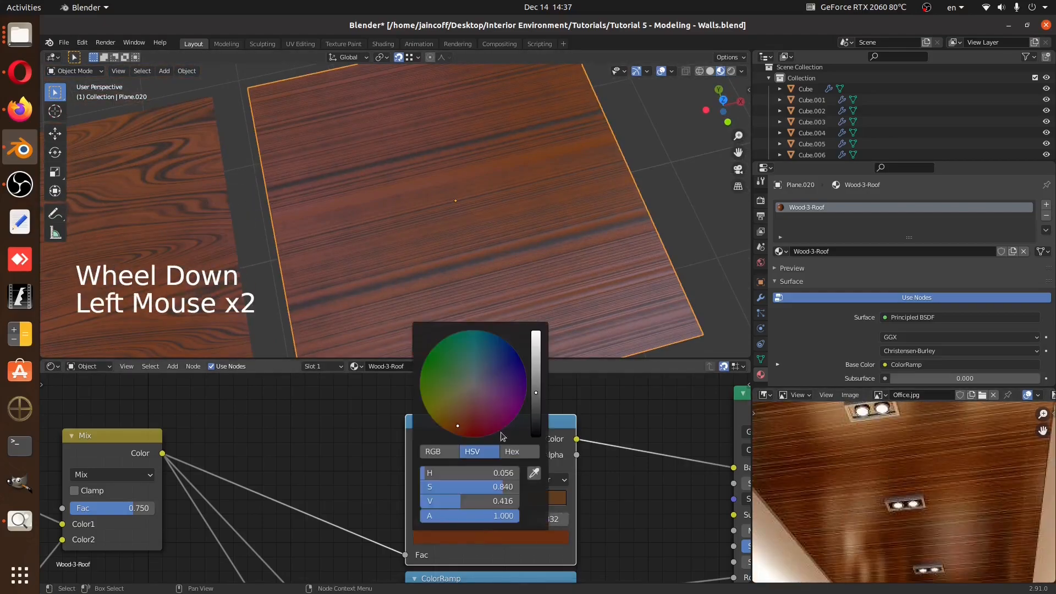
left_click(453, 424)
left_click(457, 421)
left_click(454, 418)
left_click(457, 419)
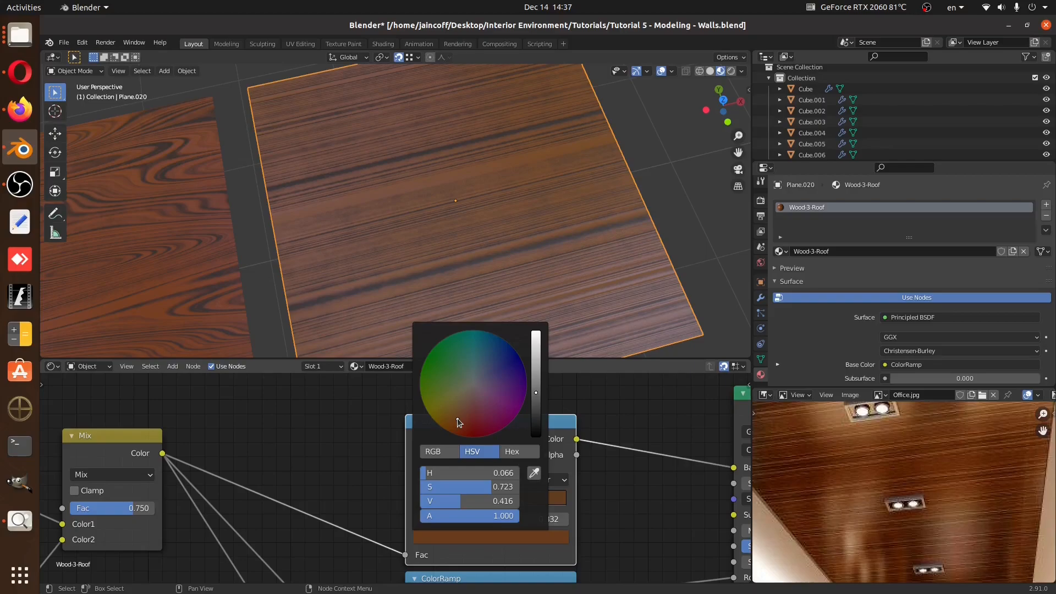
Set the Mapping node's Y scale to 1.5 and inspect the grain on the Wood-3-Roof plane
scroll(628, 185, "down", 3)
scroll(418, 452, "down", 6)
middle_click_drag(328, 471, 537, 489)
scroll(281, 541, "up", 7)
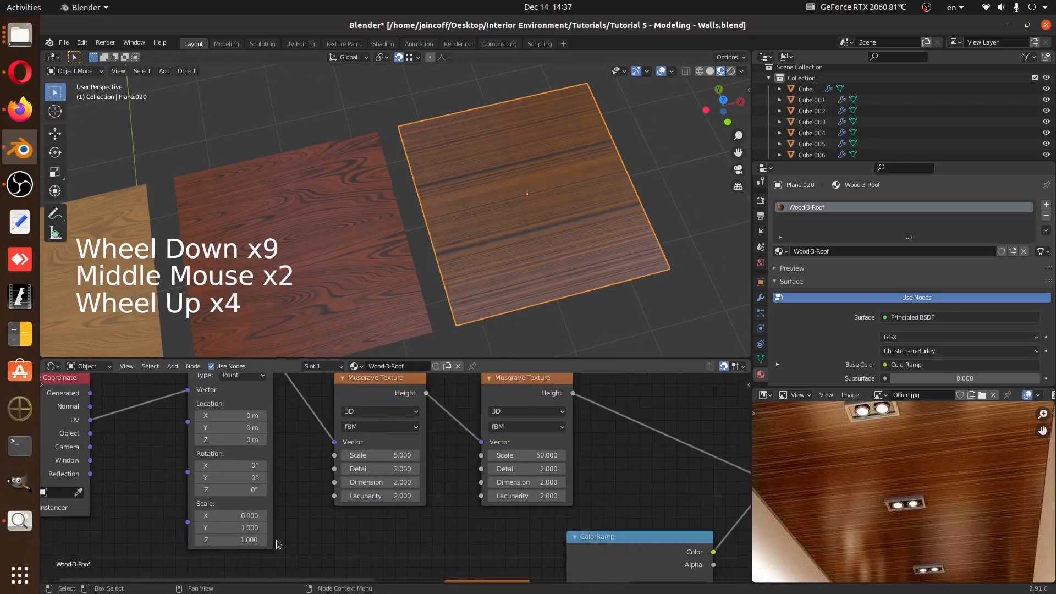
left_click_drag(226, 525, 203, 524)
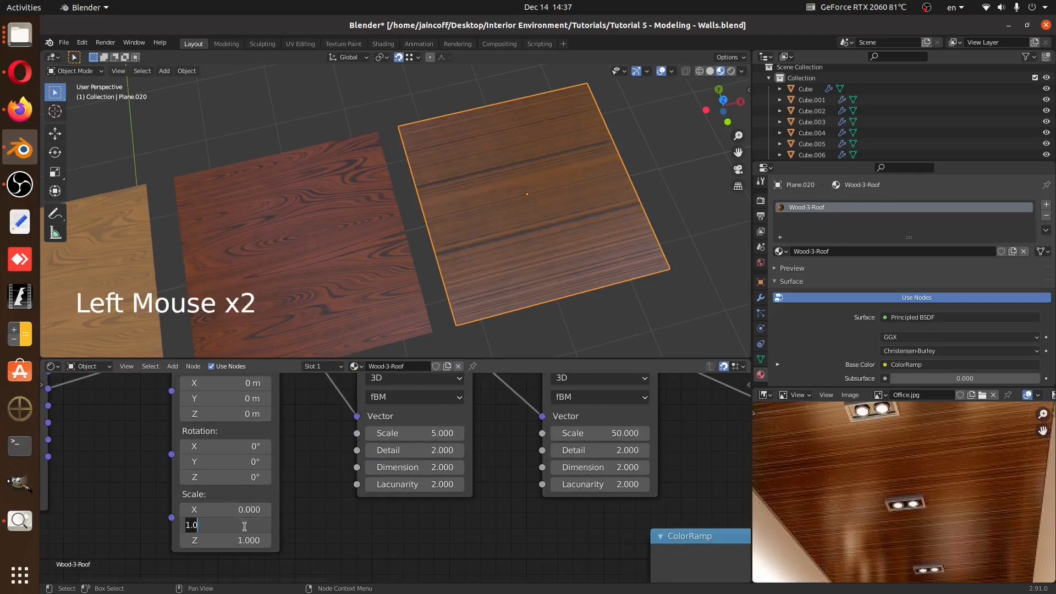
key("Return")
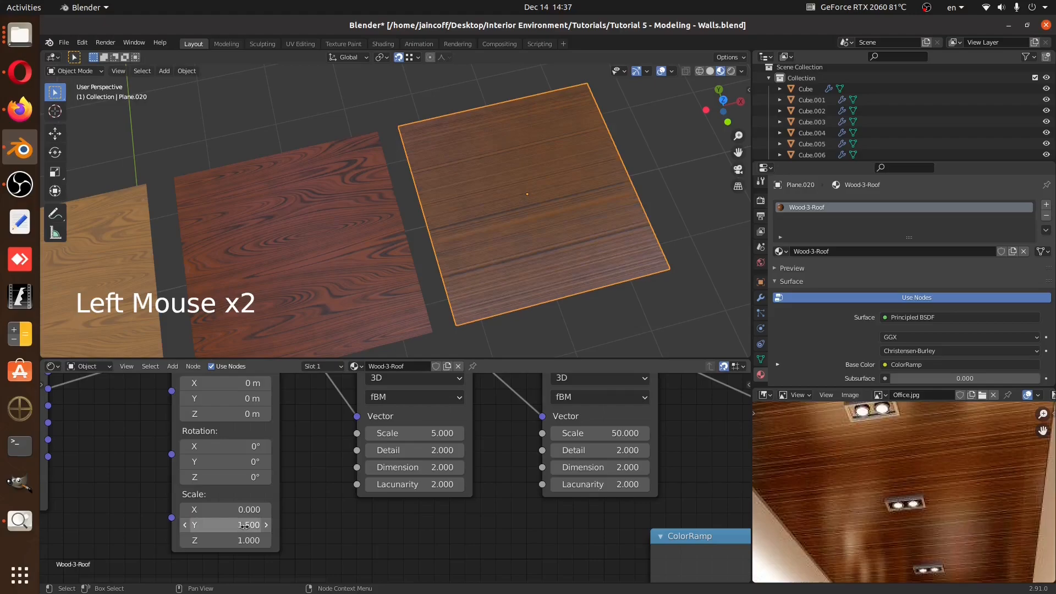
scroll(483, 273, "up", 2)
middle_click_drag(483, 272, 544, 245)
key("KP_Decimal")
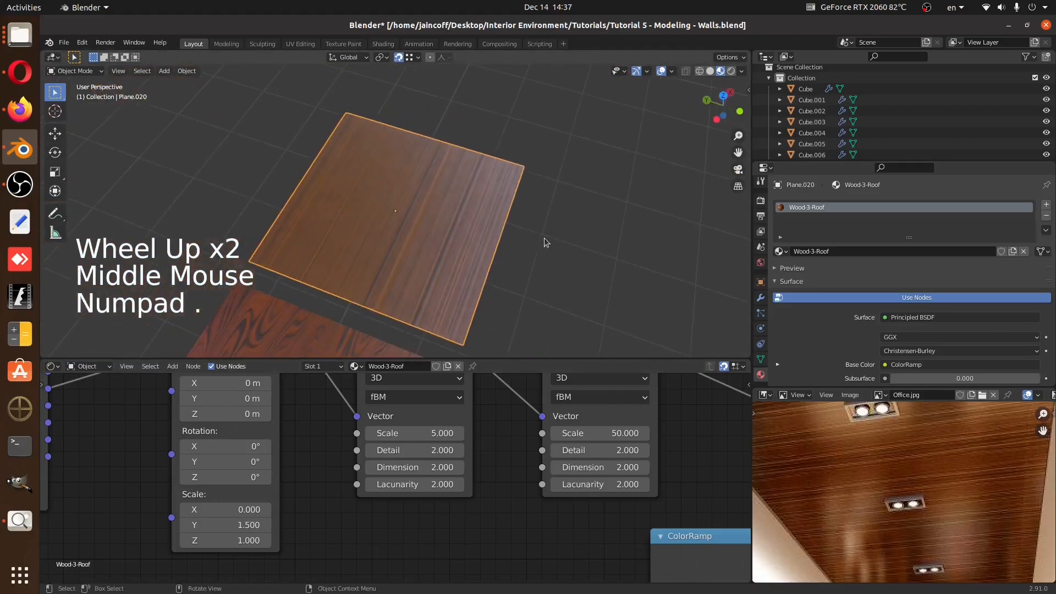
Brighten the dark middle stop of the base-colour ColorRamp to a light orange-brown
scroll(461, 288, "up", 1)
middle_click_drag(627, 467, 363, 487)
scroll(332, 459, "down", 2)
middle_click_drag(619, 495, 440, 484)
scroll(440, 485, "up", 4)
left_click(483, 471)
left_click(482, 471)
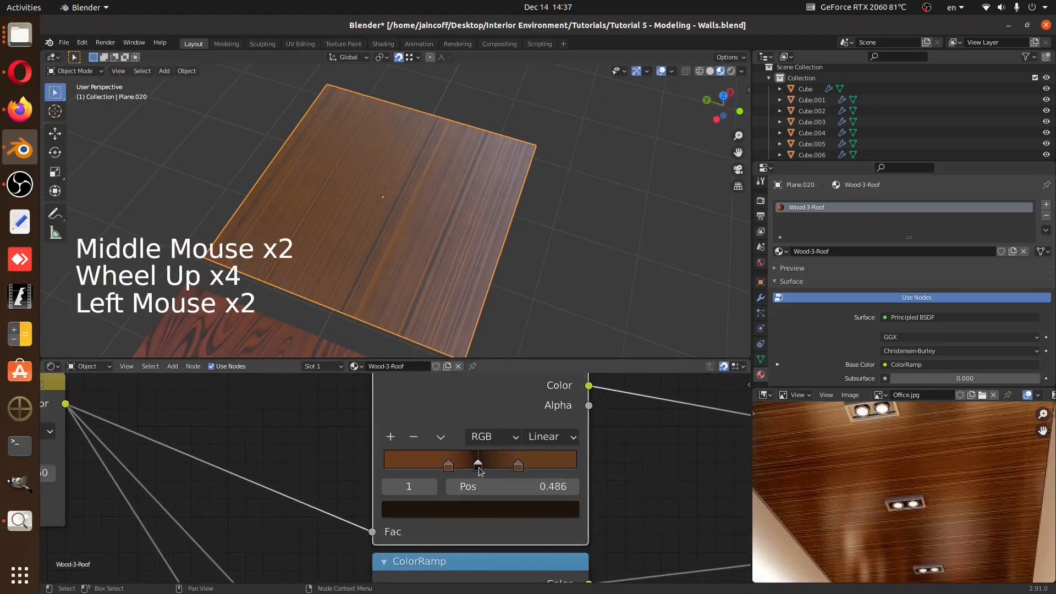
left_click(482, 514)
left_click_drag(538, 367, 537, 251)
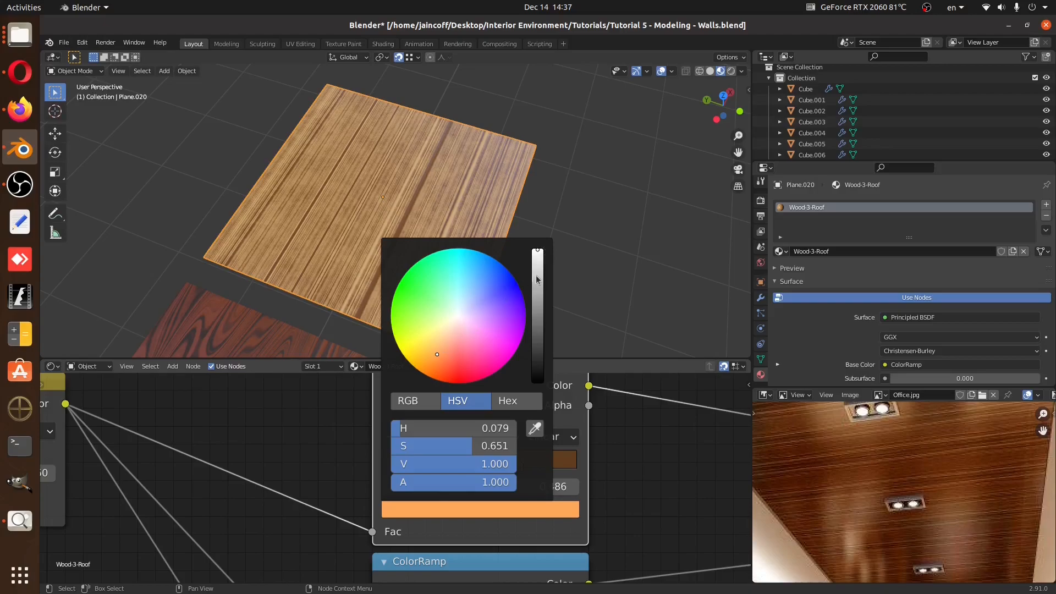
left_click_drag(537, 278, 538, 288)
middle_click_drag(572, 227, 614, 282)
scroll(470, 240, "up", 1)
scroll(426, 227, "up", 3)
scroll(902, 492, "down", 2)
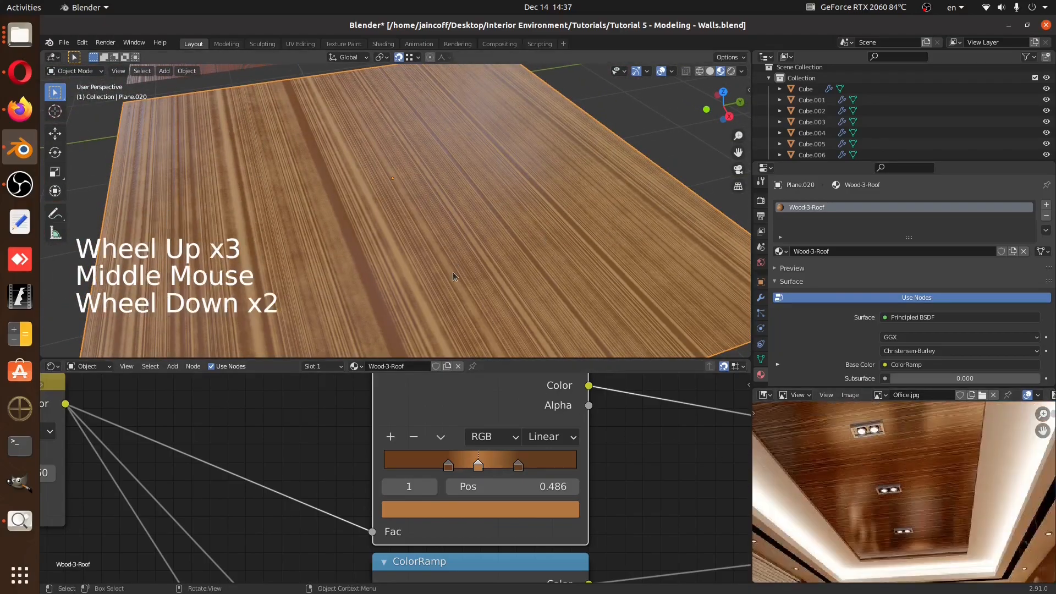
Set the Mapping node's Y scale to 0.75 and compare the grain with the reference ceiling
scroll(431, 486, "down", 7)
middle_click_drag(117, 468, 451, 467)
scroll(451, 466, "down", 5)
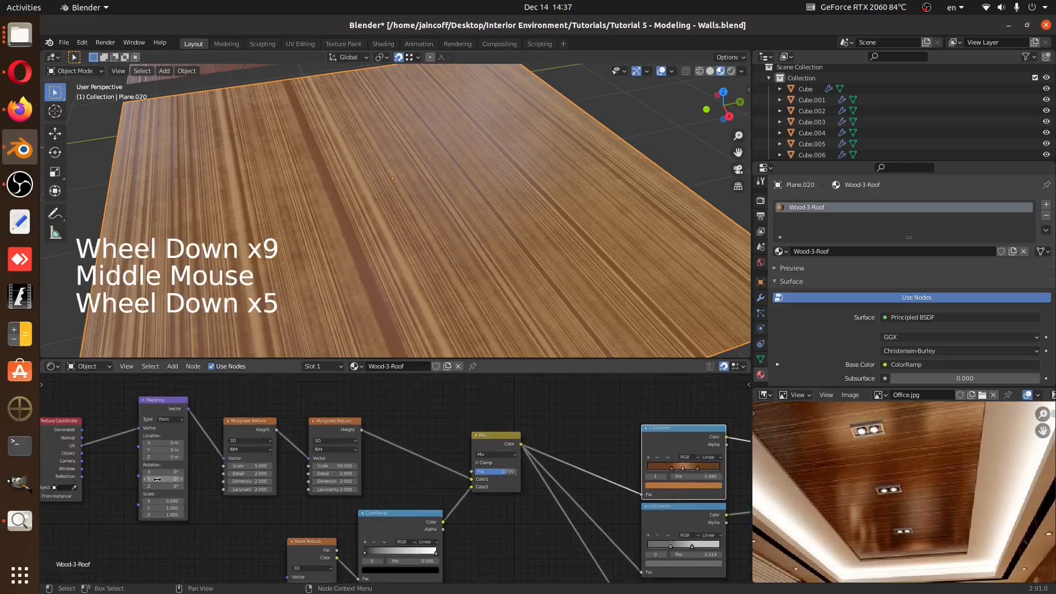
middle_click_drag(163, 479, 232, 481)
scroll(232, 484, "up", 2)
scroll(232, 484, "down", 1)
scroll(232, 484, "up", 1)
left_click(231, 507)
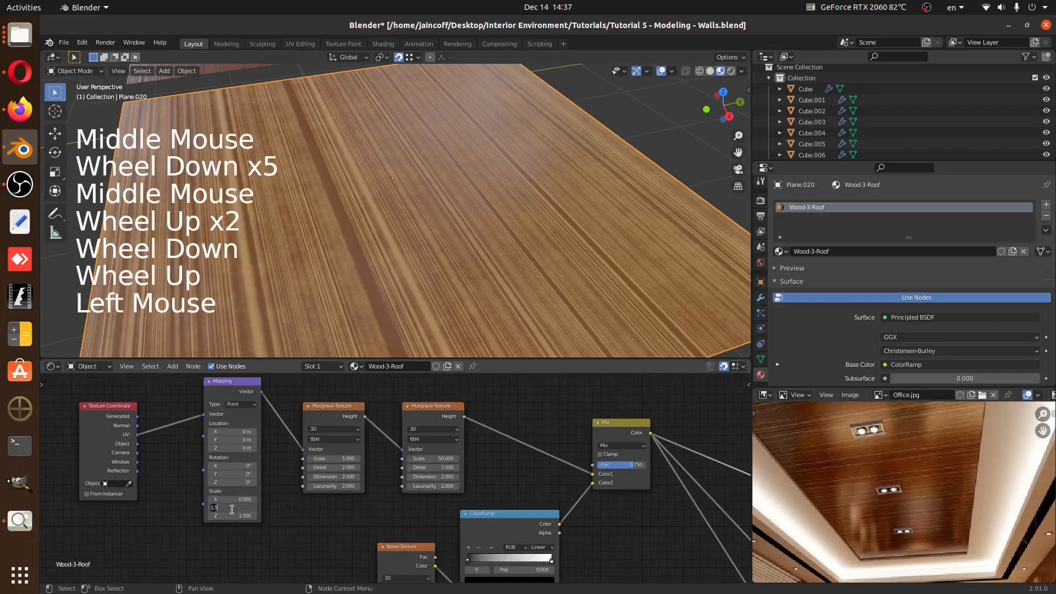
type("0.75")
key("Return")
scroll(428, 164, "down", 2)
scroll(427, 164, "down", 2)
middle_click_drag(427, 163, 435, 220)
middle_click_drag(837, 477, 849, 511)
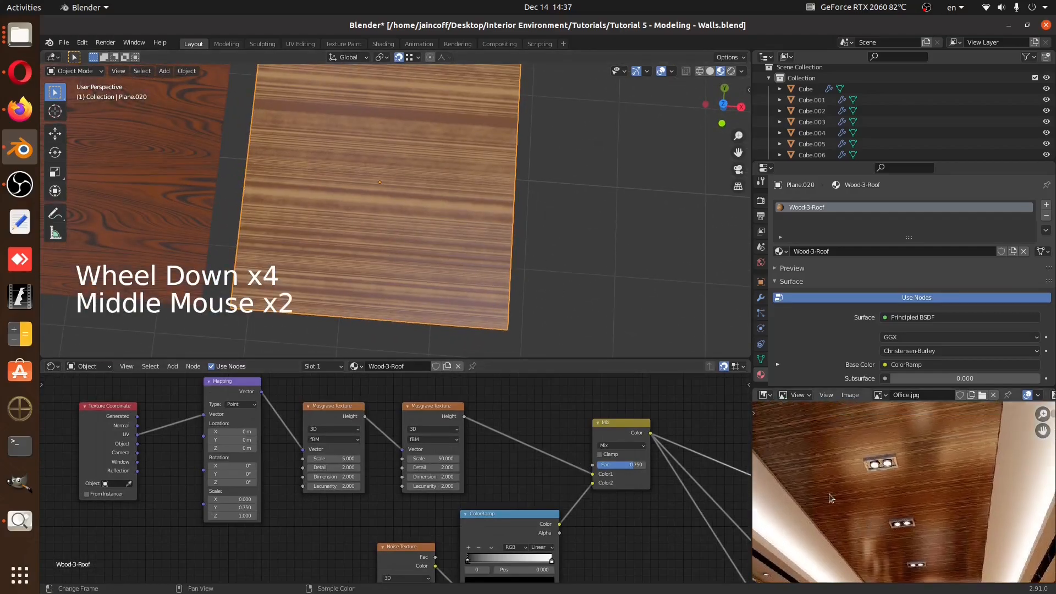
Move the base-colour ColorRamp's middle stop to 0.509 and shift the first stop closer to it, at about 0.39
scroll(417, 520, "down", 3)
middle_click_drag(589, 514, 399, 508)
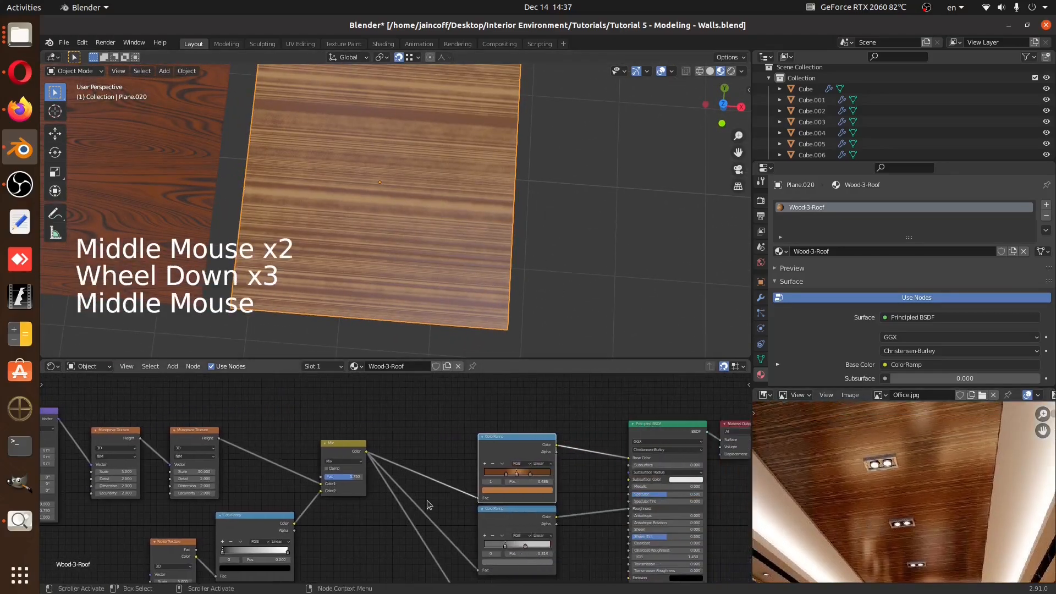
scroll(527, 480, "up", 12)
mouse_move(505, 458)
left_mouse_down()
mouse_move(524, 466)
mouse_move(482, 454)
mouse_move(518, 455)
left_mouse_up()
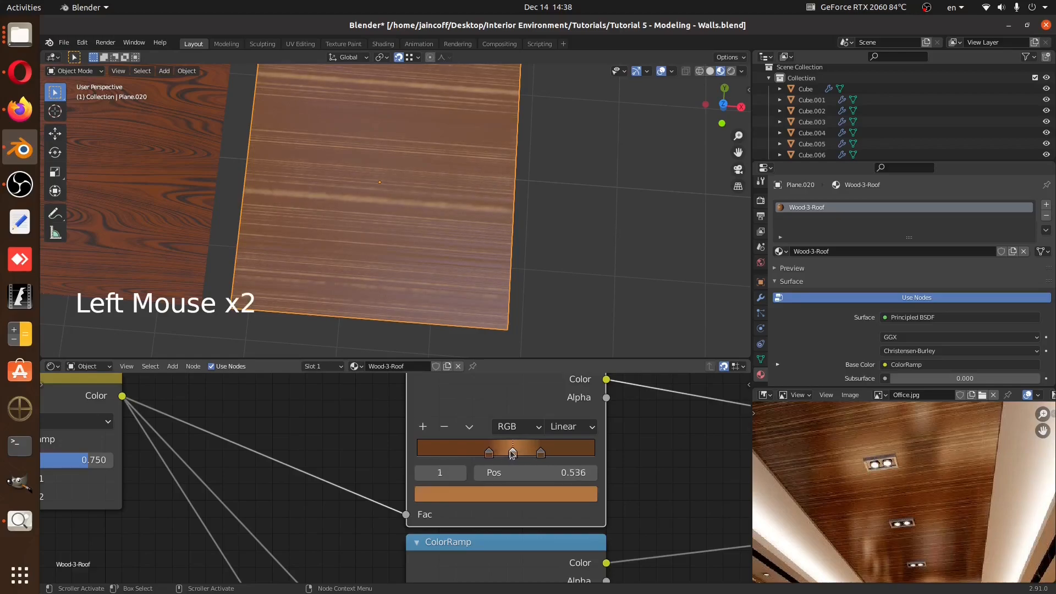
mouse_move(513, 456)
left_mouse_down()
mouse_move(488, 458)
mouse_move(508, 453)
left_mouse_up()
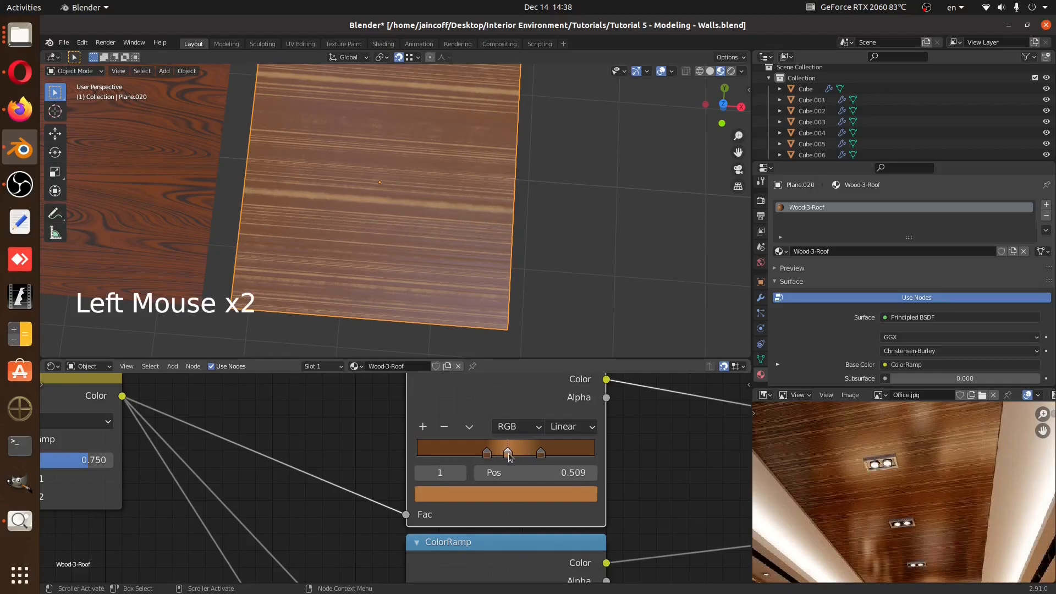
scroll(545, 239, "down", 3)
middle_click_drag(544, 238, 486, 264)
scroll(923, 475, "down", 5)
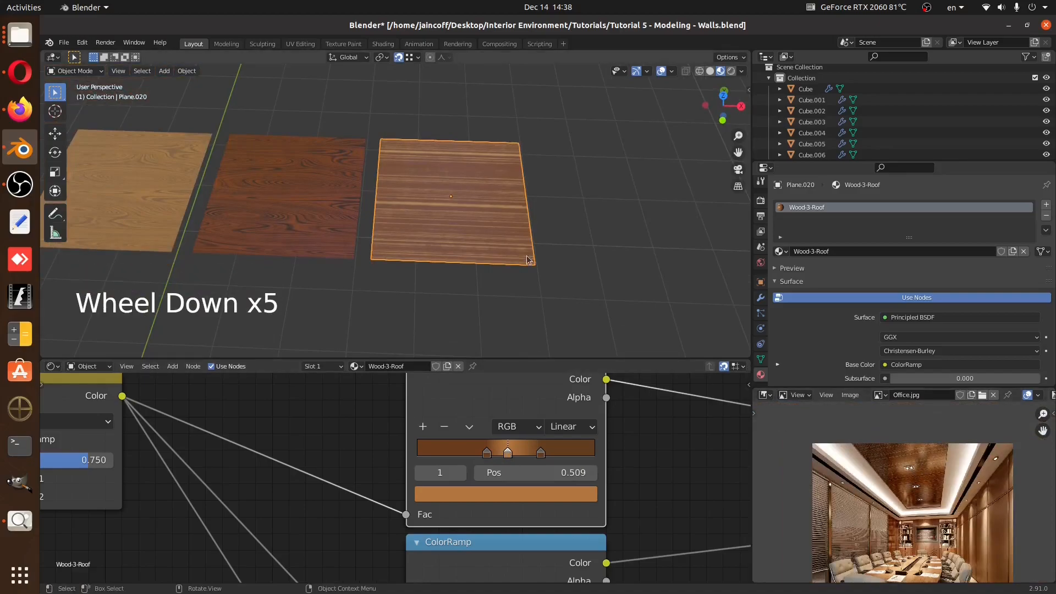
middle_click_drag(492, 230, 510, 258, "shift")
middle_click_drag(917, 527, 880, 490)
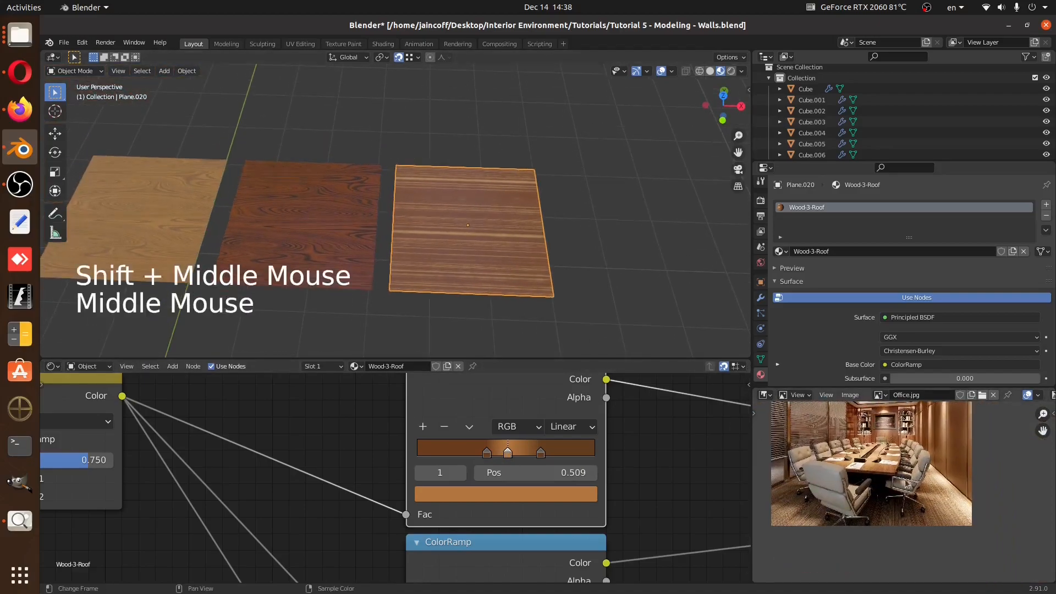
Duplicate the Wood-3-Roof plane and move the copy along the X axis to sit beside the original
scroll(923, 517, "up", 4)
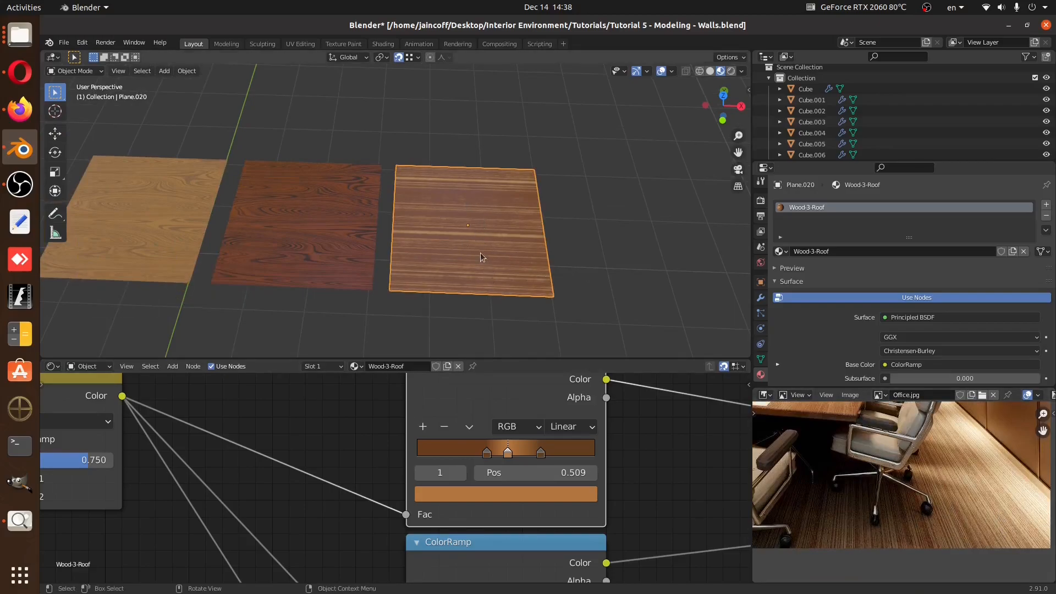
key("shift+d")
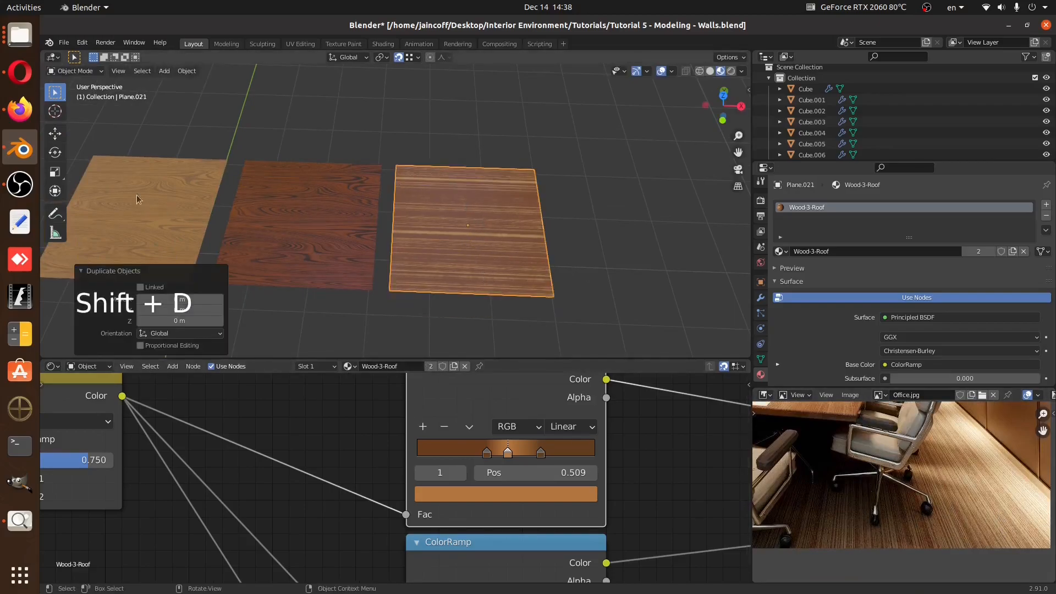
left_click(55, 133)
left_click_drag(498, 230, 670, 245)
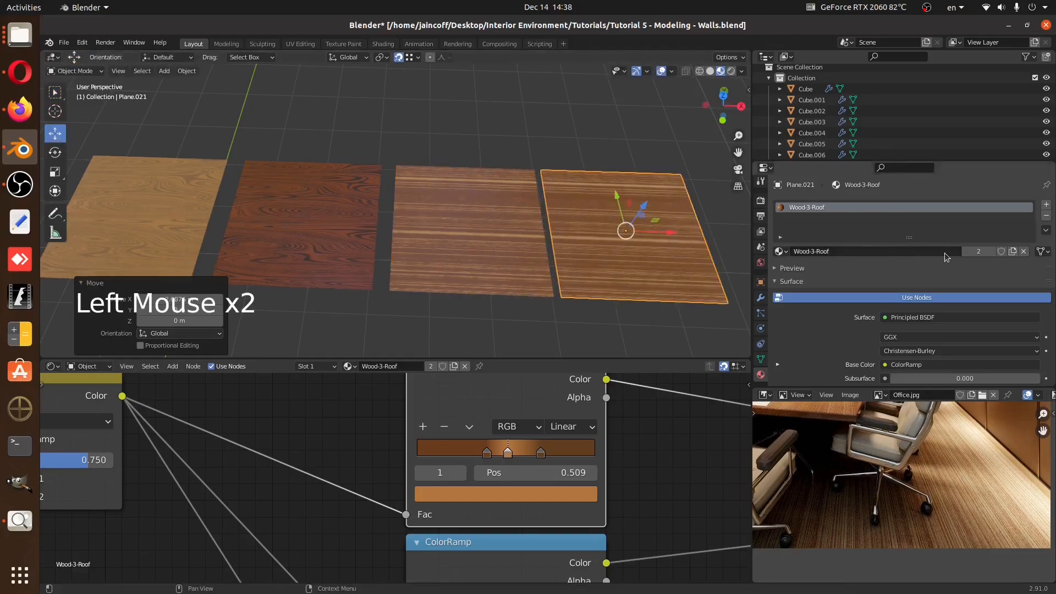
Make the copied plane's material independent, rename it Wood-3-Bottom, and shift the plane slightly farther along X
left_click(978, 251)
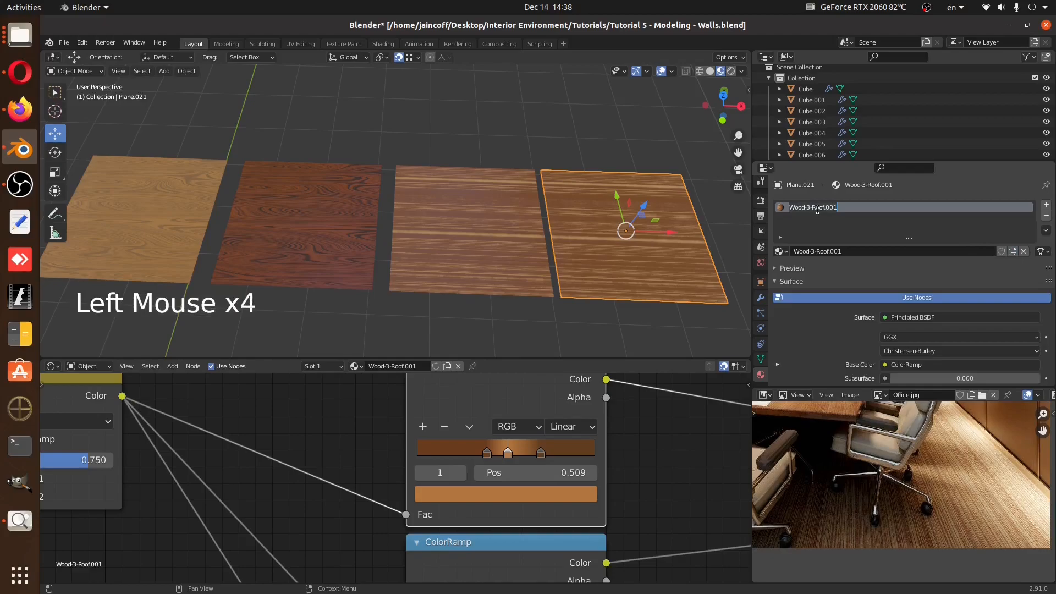
key("BackSpace")
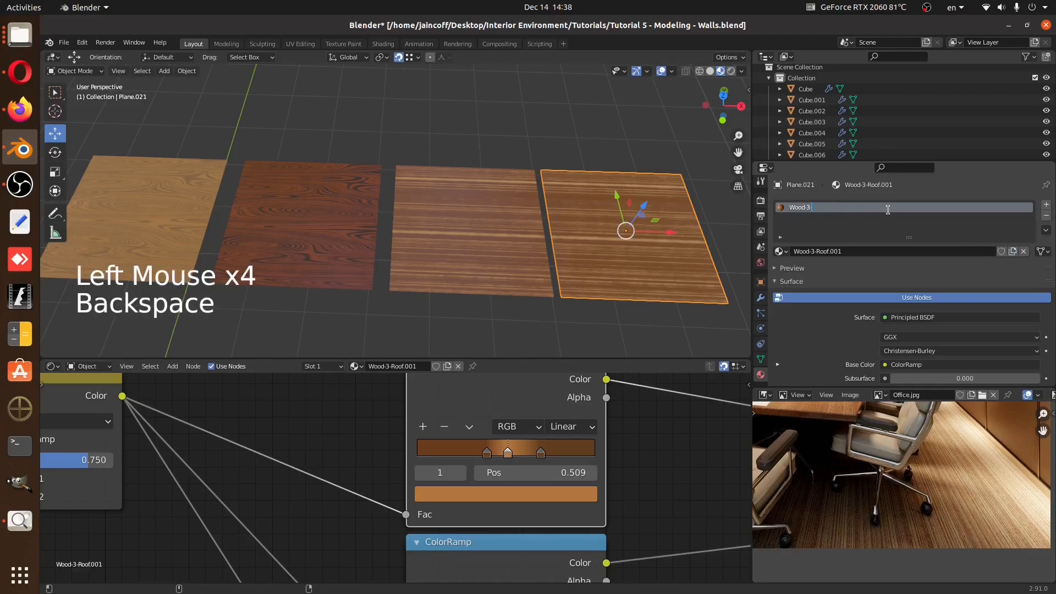
type("ot")
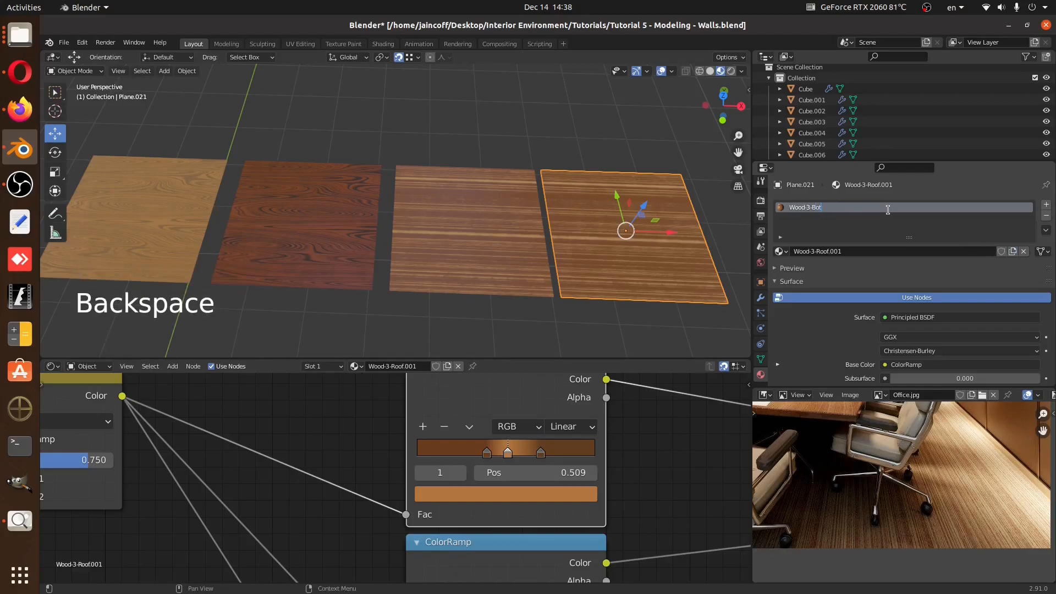
type("tom")
key("Return")
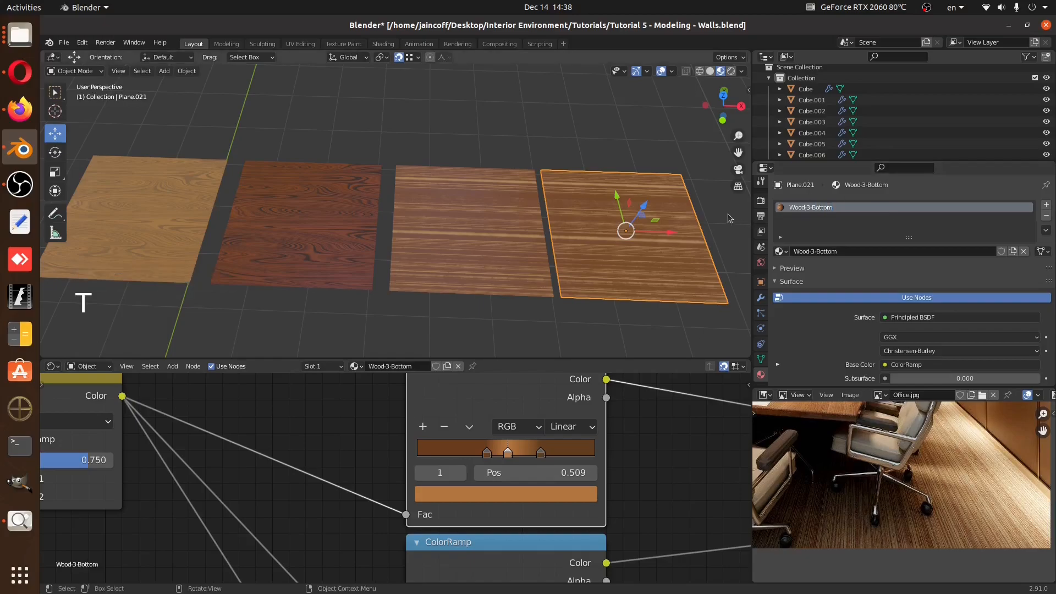
left_click_drag(662, 238, 681, 237)
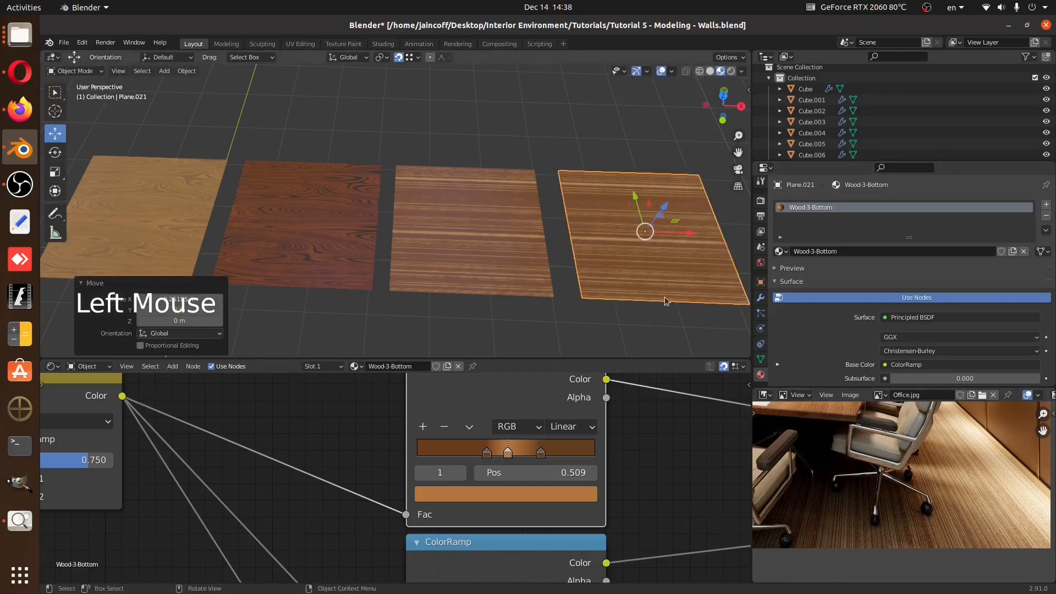
middle_click_drag(670, 265, 640, 278, "shift")
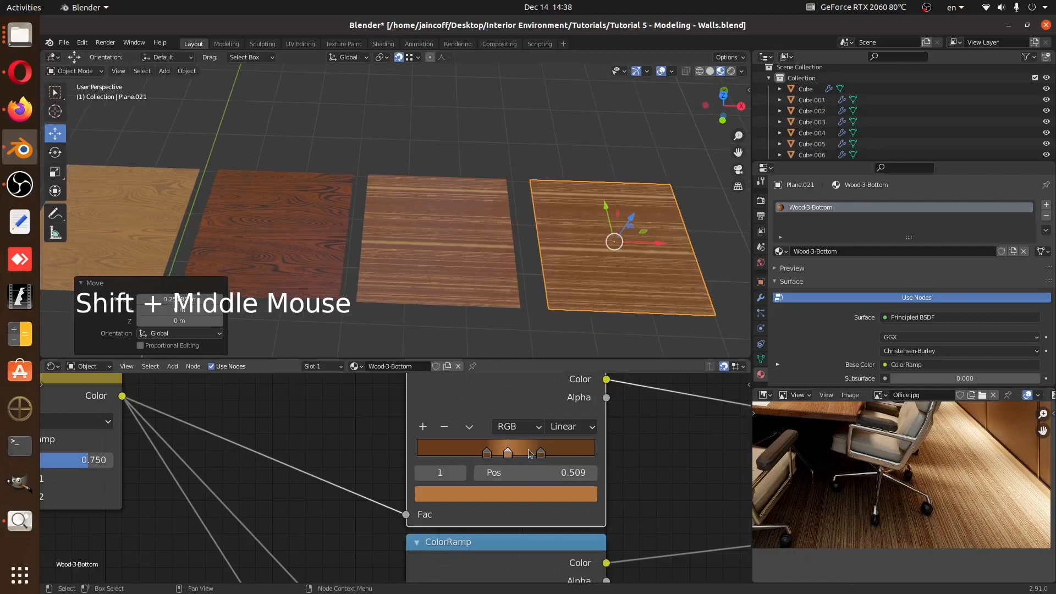
Spread the Wood-3-Bottom base-colour ColorRamp stops, with the first at about 0.21, the middle at 0.482 and the last near the end
scroll(491, 458, "up", 4)
left_click_drag(476, 457, 620, 454)
left_click(482, 462)
mouse_move(521, 457)
left_mouse_down()
mouse_move(555, 459)
mouse_move(507, 460)
left_mouse_up()
middle_click_drag(612, 282, 578, 216)
scroll(621, 286, "up", 4)
scroll(576, 205, "up", 2)
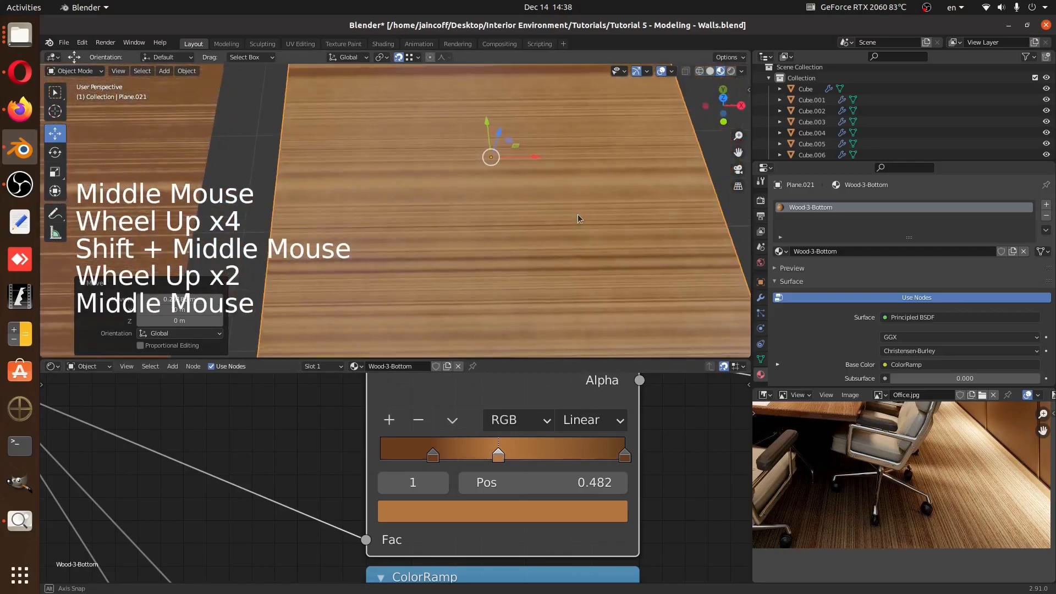
Compare the Wood-3-Bottom and Wood-3-Roof planes with the reference ceiling's colour, grain and reflections
scroll(902, 476, "down", 6)
middle_click_drag(916, 456, 923, 433)
scroll(923, 433, "up", 6)
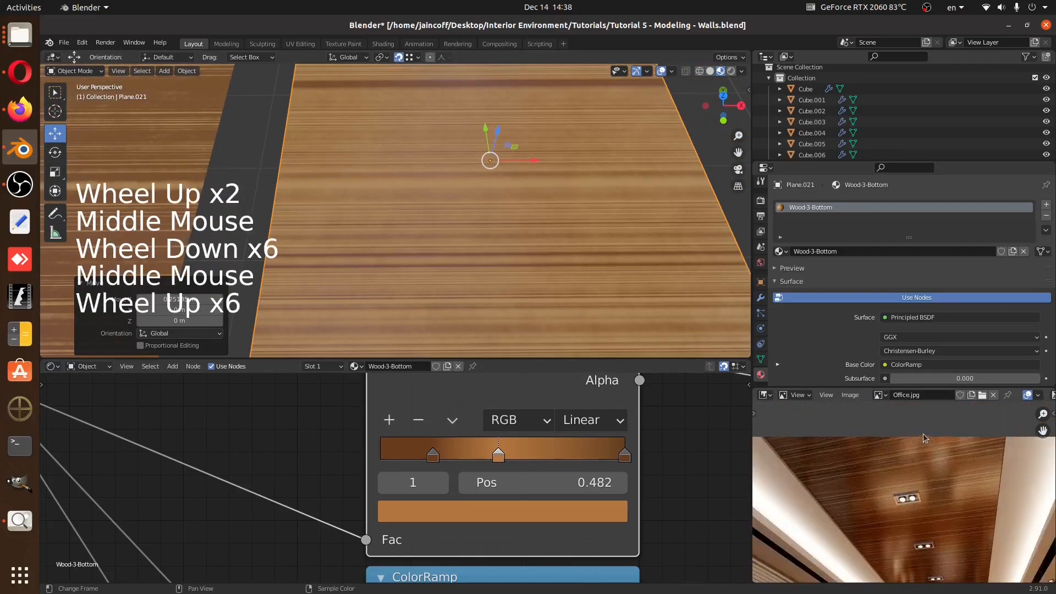
scroll(923, 434, "down", 4)
middle_click_drag(340, 265, 678, 215, "shift")
scroll(566, 189, "down", 4)
middle_click_drag(566, 190, 726, 257)
scroll(929, 460, "up", 6)
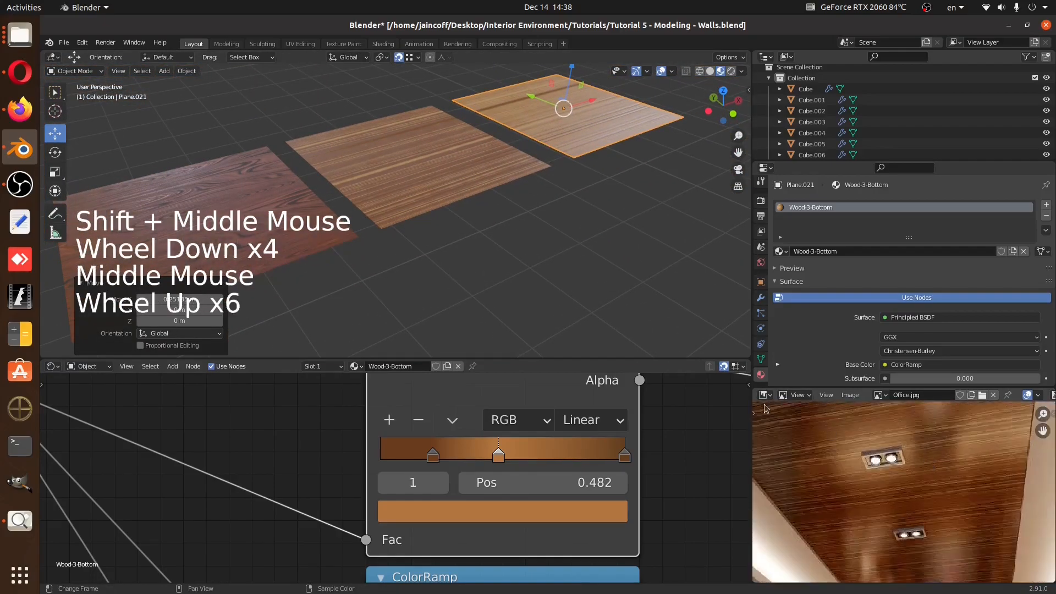
Select the Wood-3-Roof plane and darken the first stop of its grey ColorRamp to a value of 0.152
left_click(457, 189)
scroll(522, 442, "down", 7)
middle_click_drag(523, 442, 456, 484)
scroll(457, 484, "up", 5)
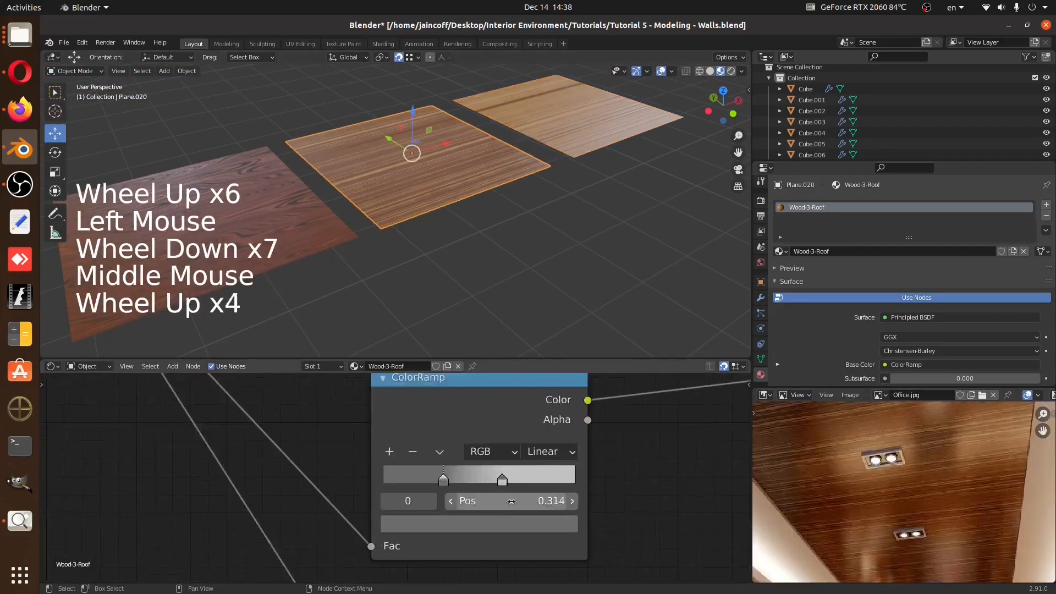
left_click(437, 477)
left_click(438, 479)
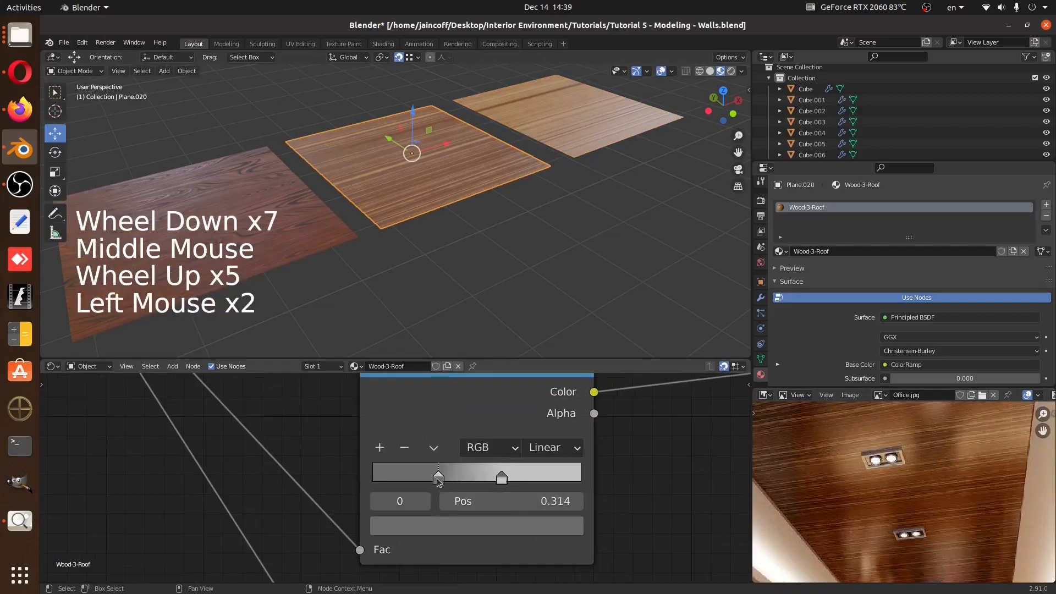
left_click(461, 531)
left_click_drag(539, 334, 538, 367)
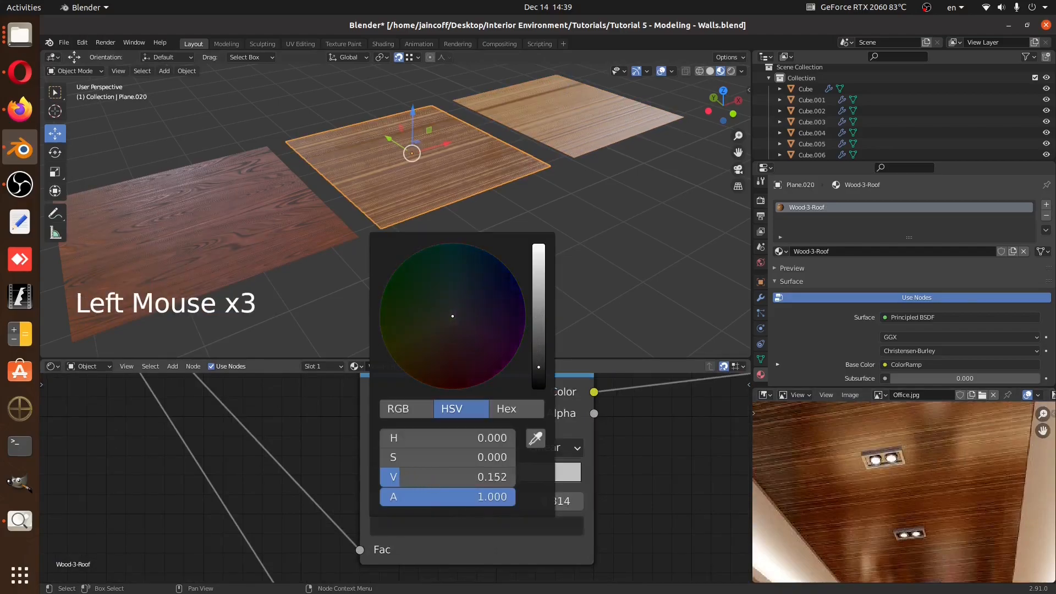
middle_click_drag(562, 193, 494, 176)
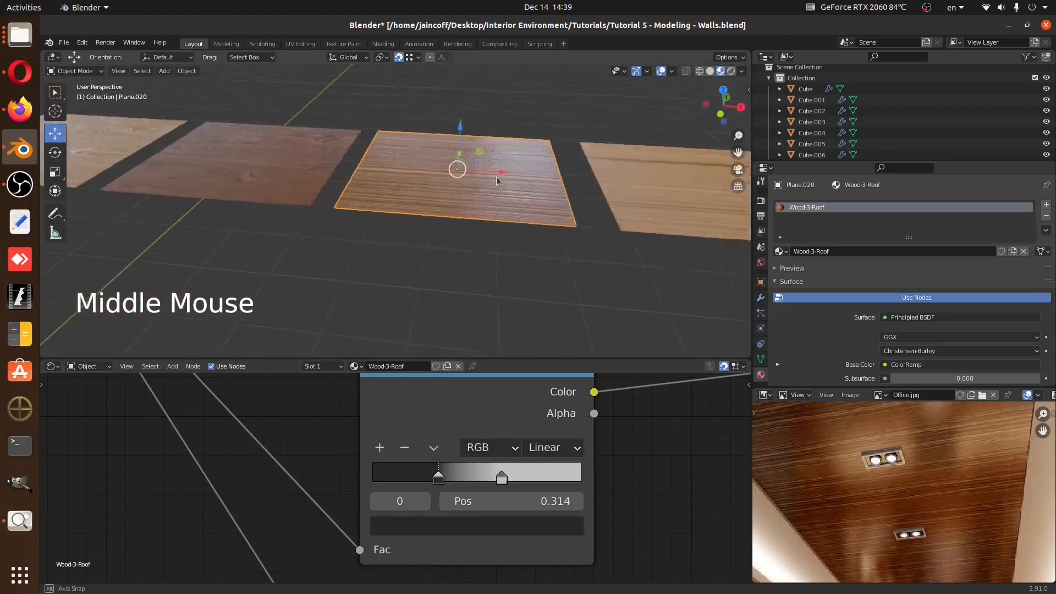
scroll(500, 196, "up", 3)
scroll(500, 193, "up", 3)
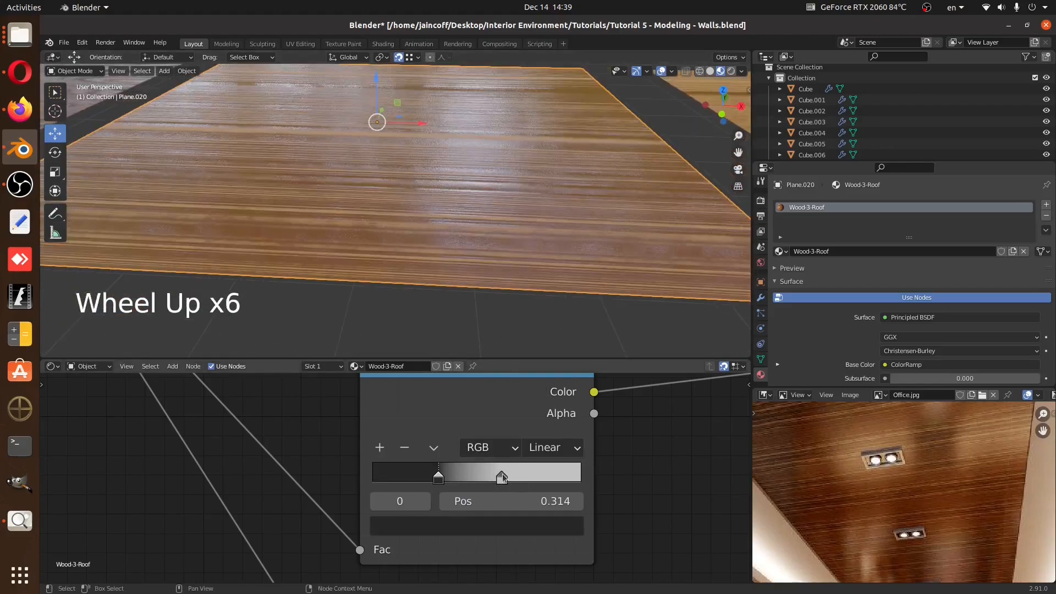
Darken the grey ColorRamp's second stop, at position 0.618, to a medium grey on Wood-3-Roof
left_click(501, 477)
left_click(504, 524)
left_click_drag(541, 292, 541, 319)
scroll(522, 218, "down", 5)
middle_click_drag(523, 217, 498, 220)
Brighten the grey ColorRamp's first stop slightly and check the reflections on the Wood-3-Roof plane
left_click(438, 478)
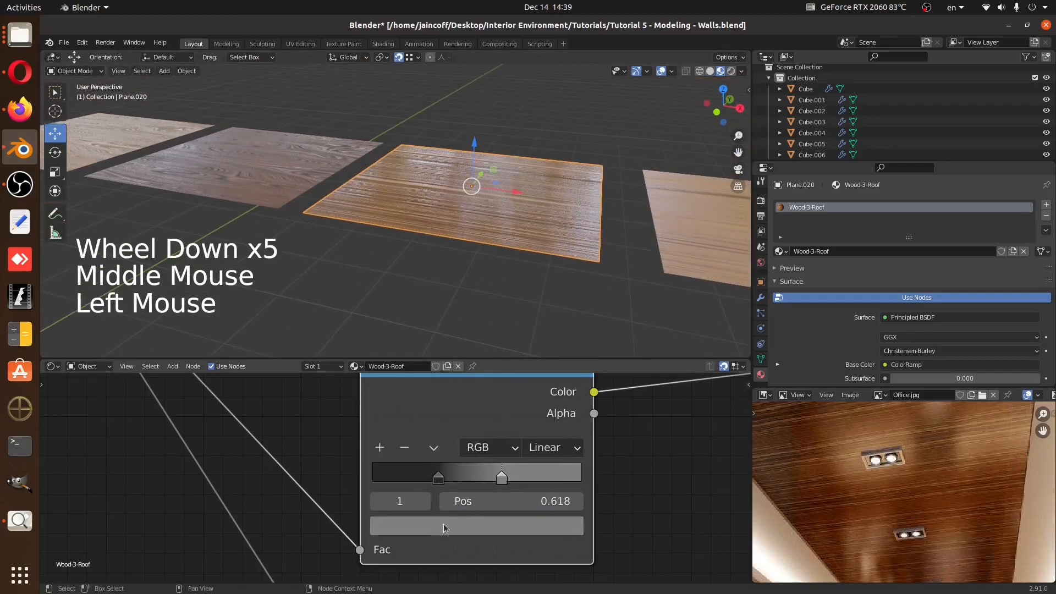
left_click(438, 478)
left_click(454, 522)
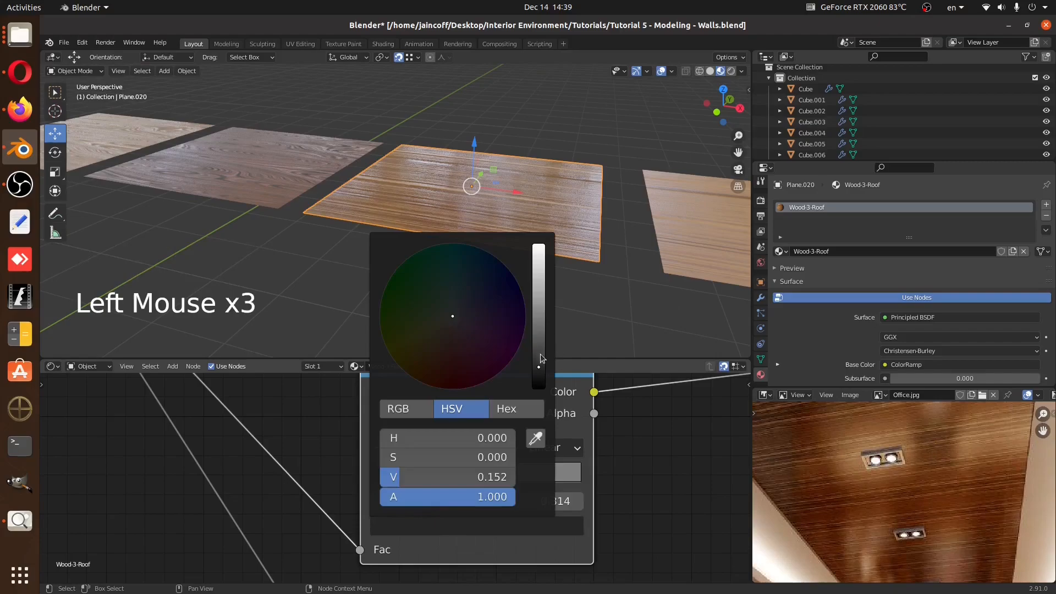
left_click(541, 354)
scroll(533, 209, "down", 2)
middle_click_drag(528, 215, 429, 175)
Set the Wood-3-Roof Bump node's strength to 0.025 and check the plane's surface
scroll(514, 435, "down", 8)
middle_click_drag(523, 459, 473, 477)
scroll(470, 477, "up", 5)
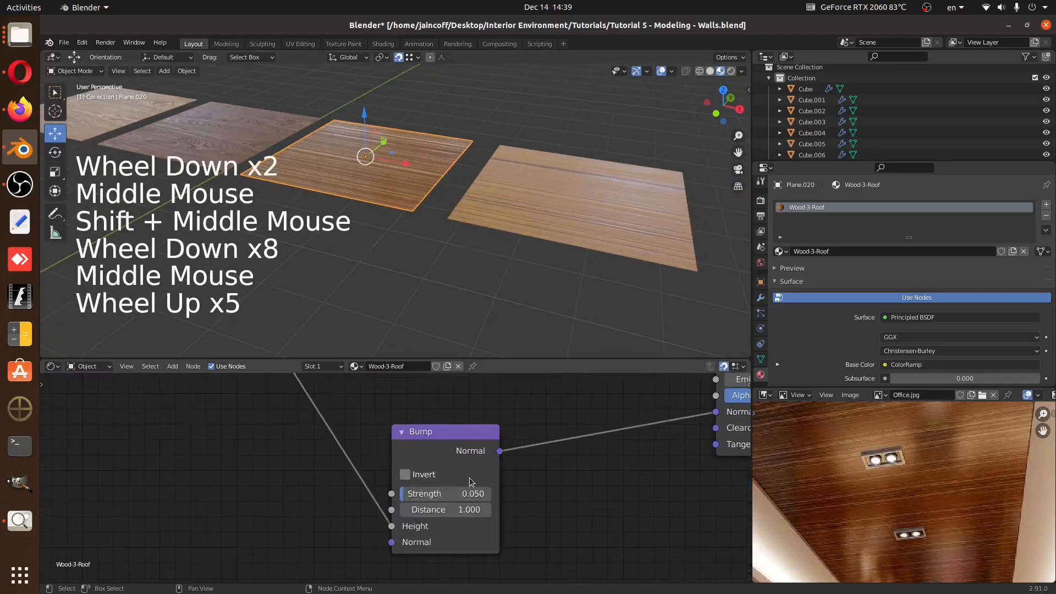
left_click(467, 498)
left_click(468, 496)
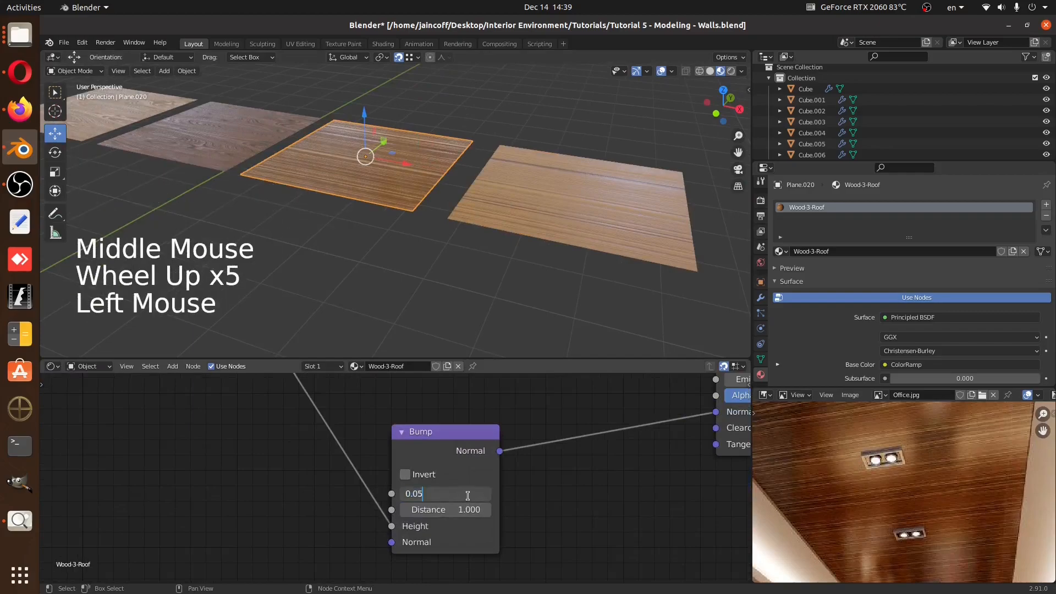
key("BackSpace")
type("5")
key("Return")
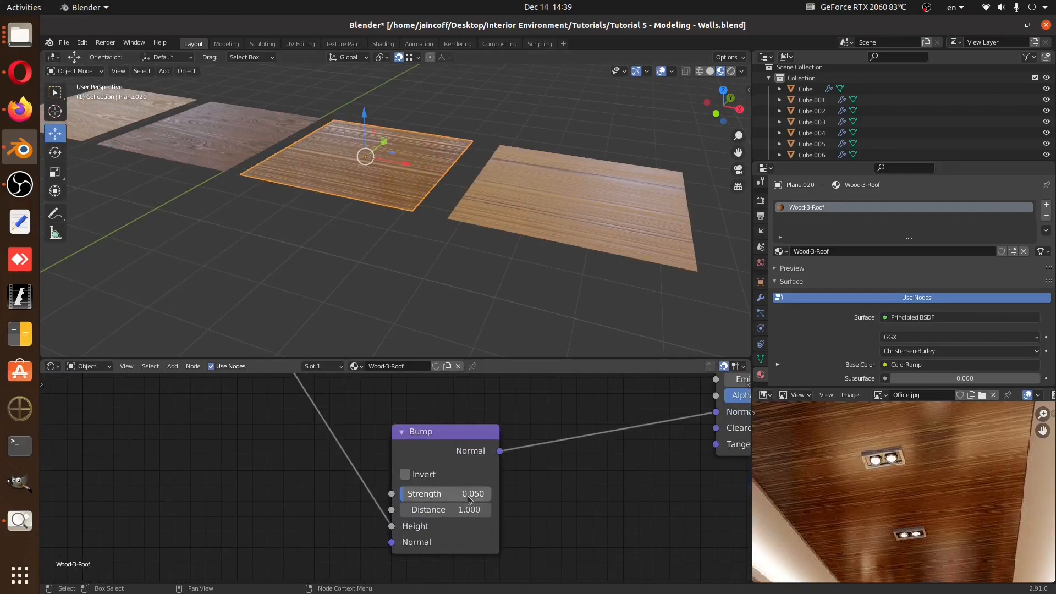
left_click(468, 498)
left_click(467, 495)
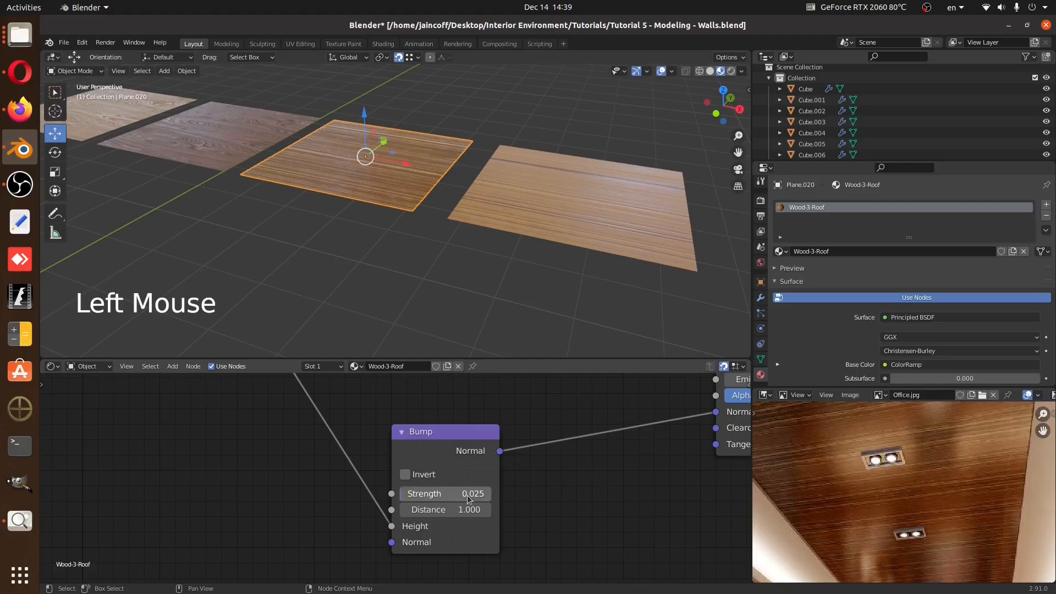
scroll(385, 187, "up", 5)
middle_click_drag(385, 187, 470, 232)
scroll(430, 201, "down", 6)
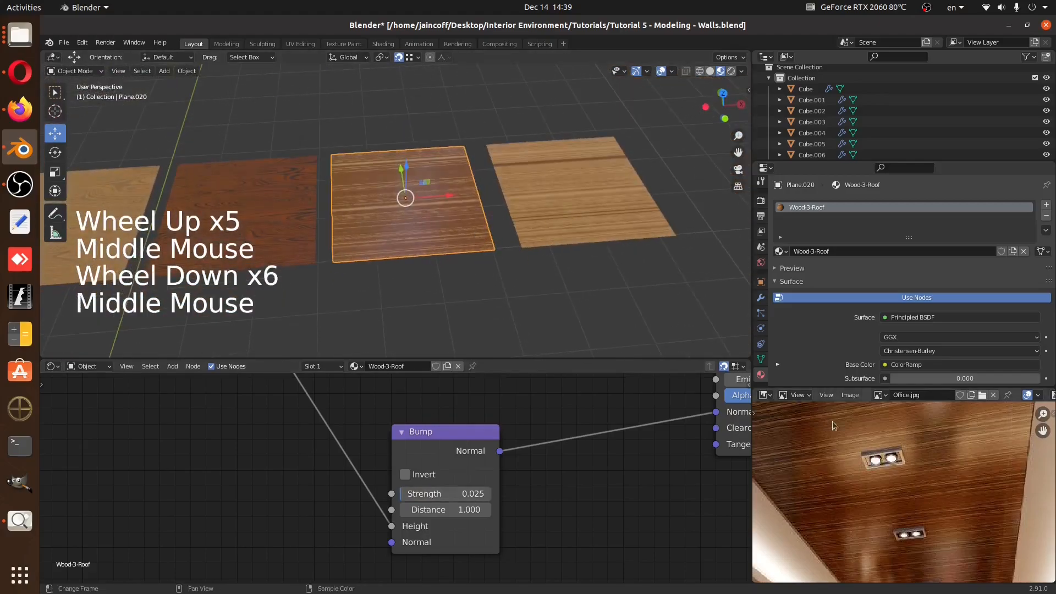
Switch to the camera view and compare the conference room's walls with the reference photo
scroll(870, 464, "down", 5)
middle_click_drag(879, 495, 890, 485)
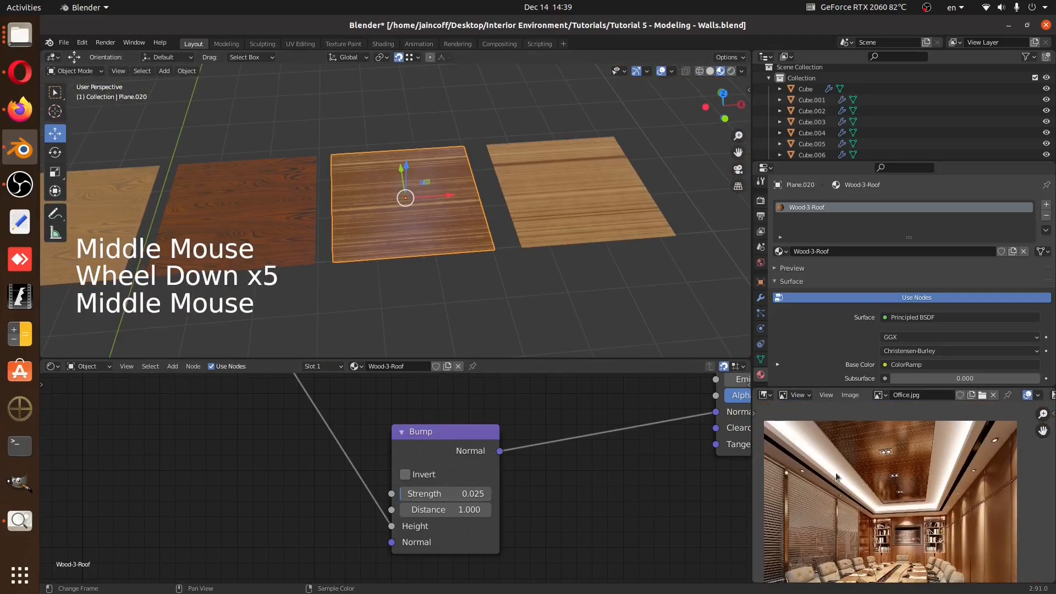
scroll(547, 231, "down", 6)
key("KP_0")
scroll(516, 195, "down", 2)
middle_click_drag(516, 196, 482, 239, "shift")
scroll(934, 531, "up", 5)
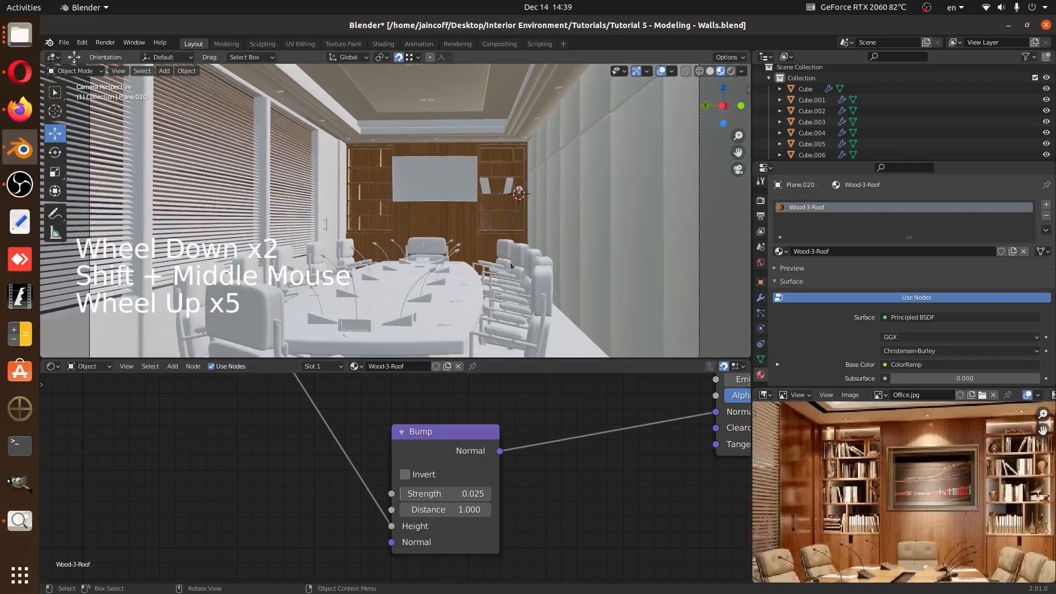
scroll(933, 531, "down", 3)
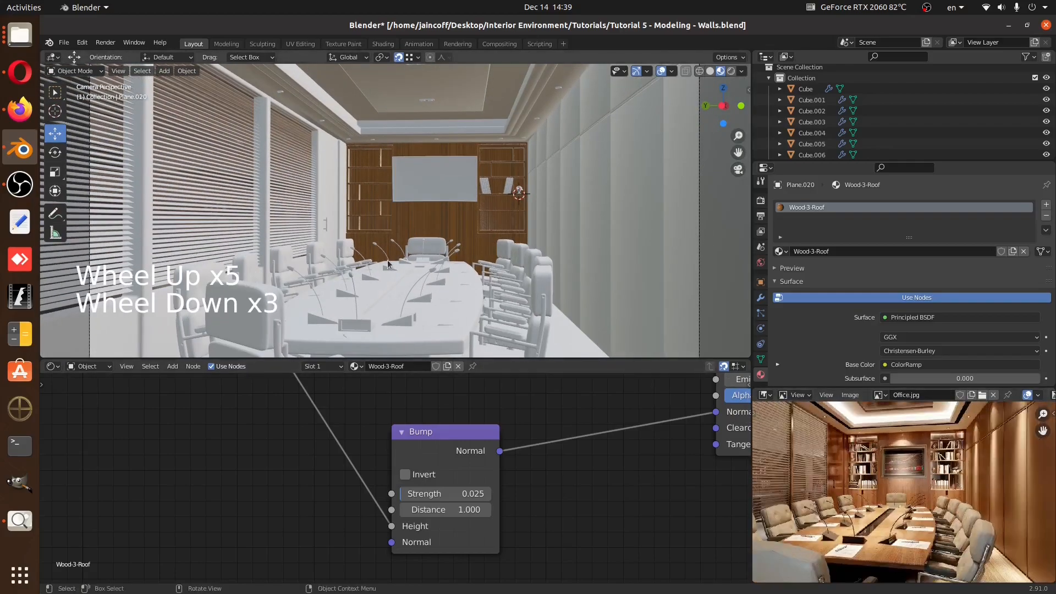
Select the window wall in the conference room, turn off snapping, and check the wall's finish in the reference photo
left_click(331, 180)
key("g")
right_click(371, 184)
key("shift+Tab")
scroll(875, 466, "down", 3)
middle_click_drag(875, 465, 849, 465)
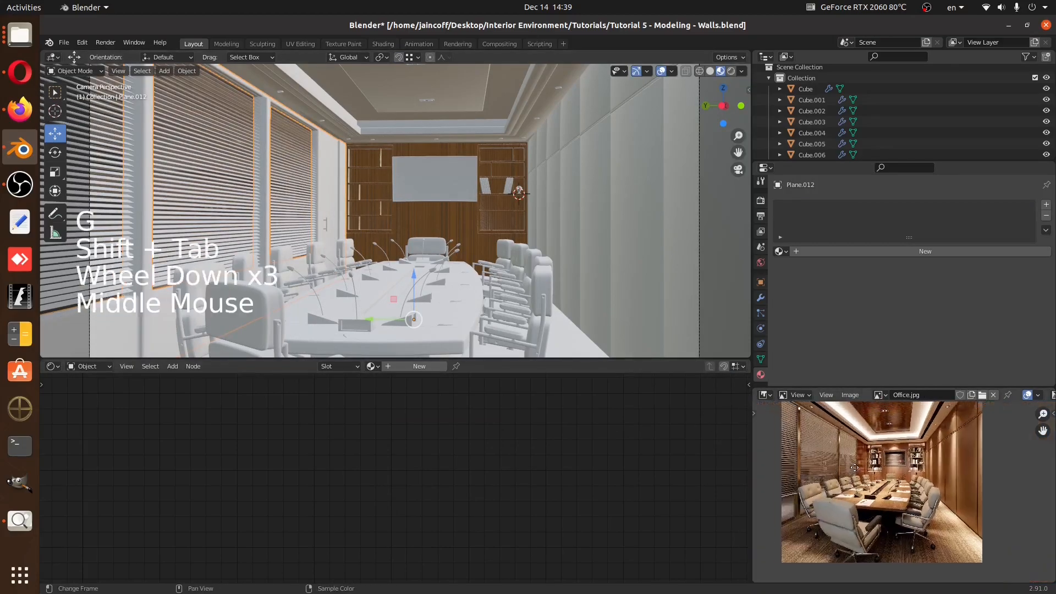
scroll(857, 450, "up", 4)
middle_click_drag(957, 470, 979, 478)
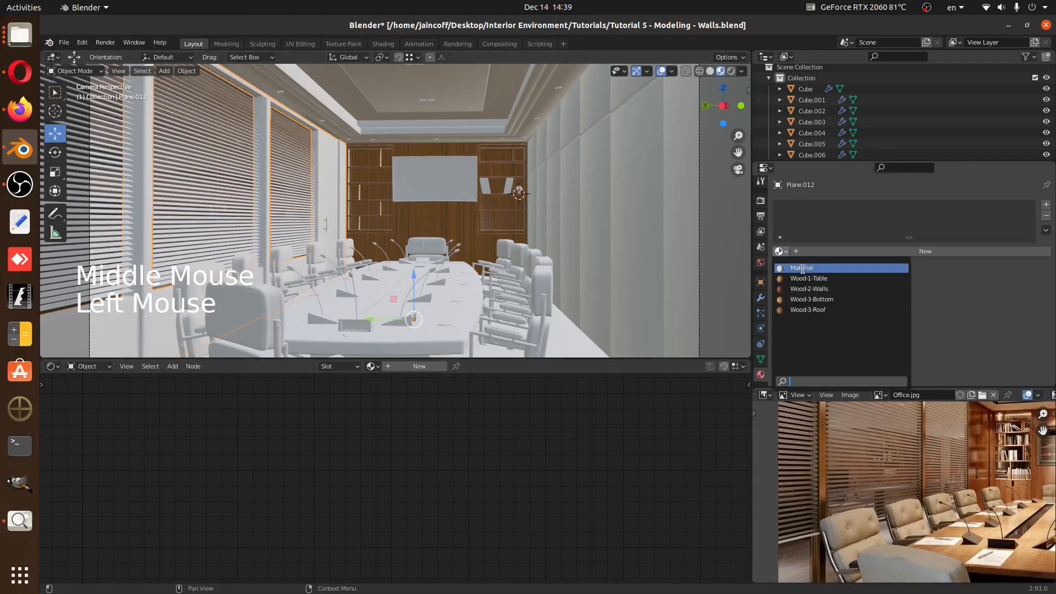
Assign Material to the window wall's first slot and add a second slot with Wood-2-Walls
left_click(802, 269)
left_click(1046, 207)
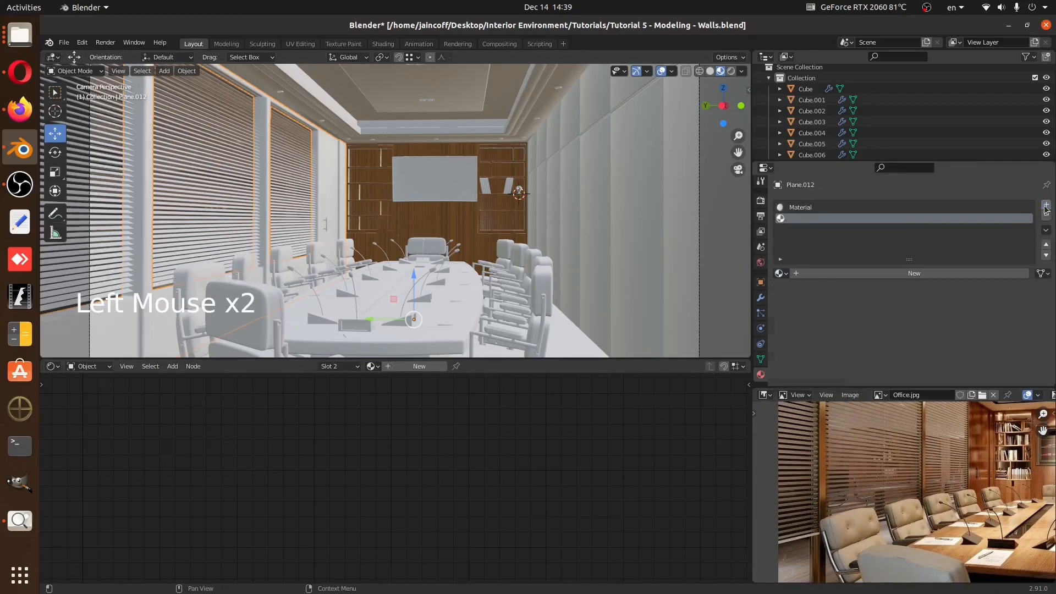
left_click(781, 274)
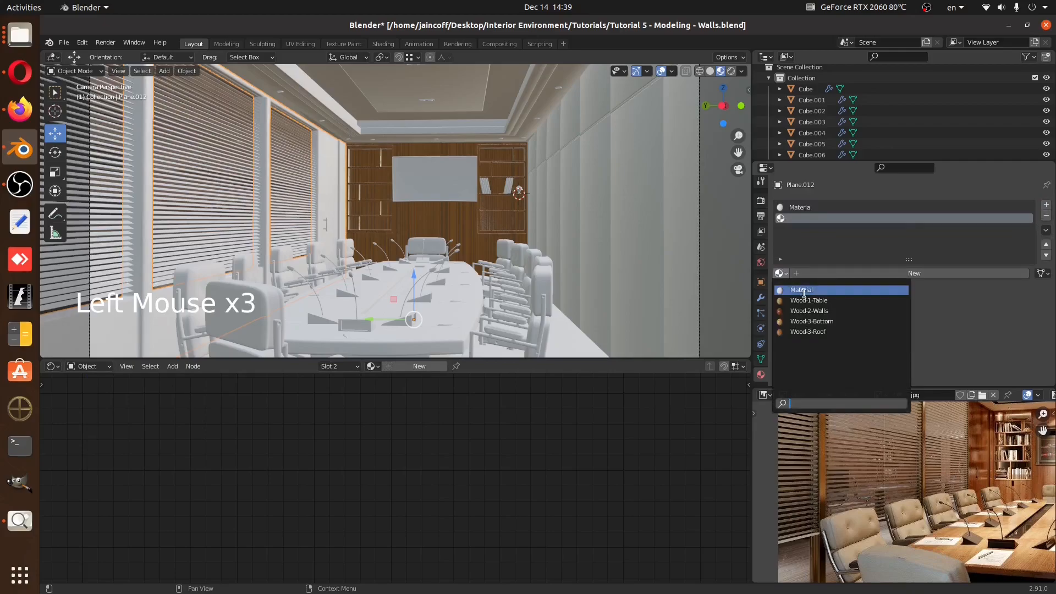
left_click(818, 309)
middle_click_drag(363, 233, 449, 237, "shift")
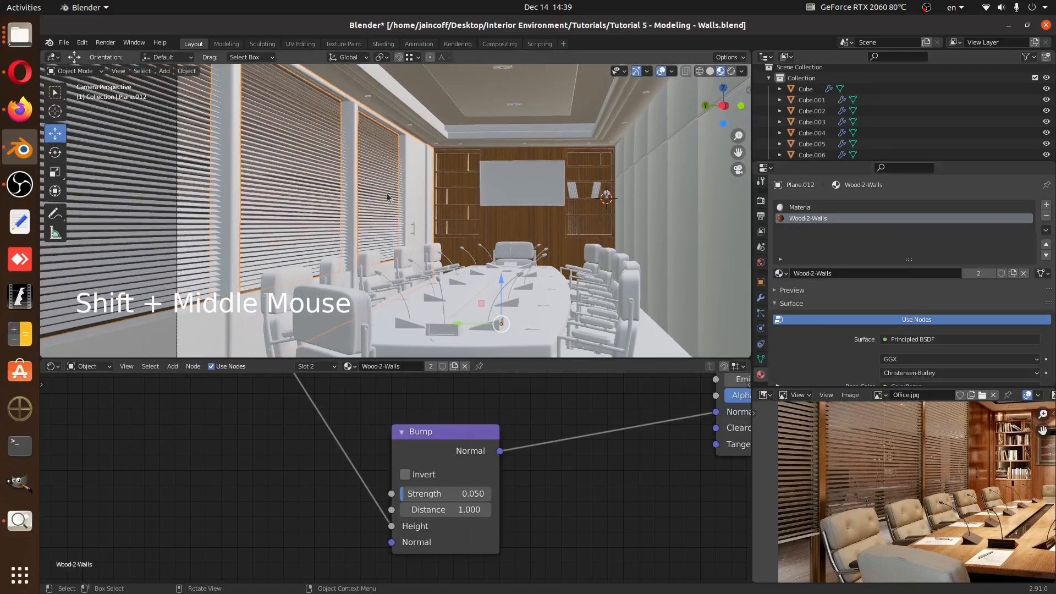
Open the window wall's mesh for editing and compare its door section with the reference photo
key("Tab")
middle_click_drag(389, 195, 444, 195)
scroll(418, 194, "up", 4)
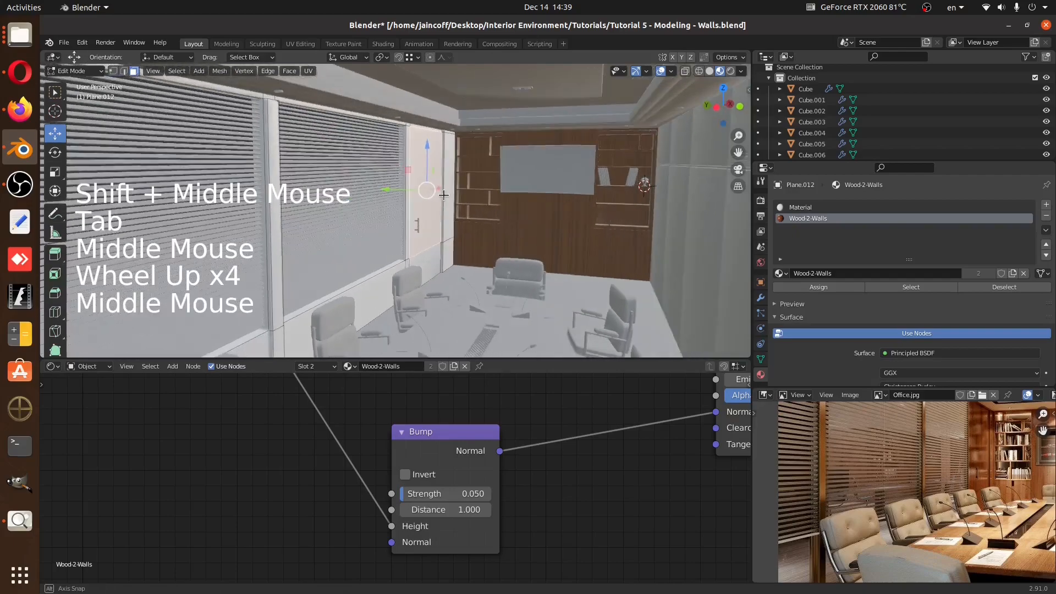
middle_click_drag(913, 517, 911, 484)
middle_click_drag(968, 440, 915, 489)
middle_click_drag(934, 453, 928, 504)
scroll(397, 144, "down", 1)
scroll(397, 143, "up", 8)
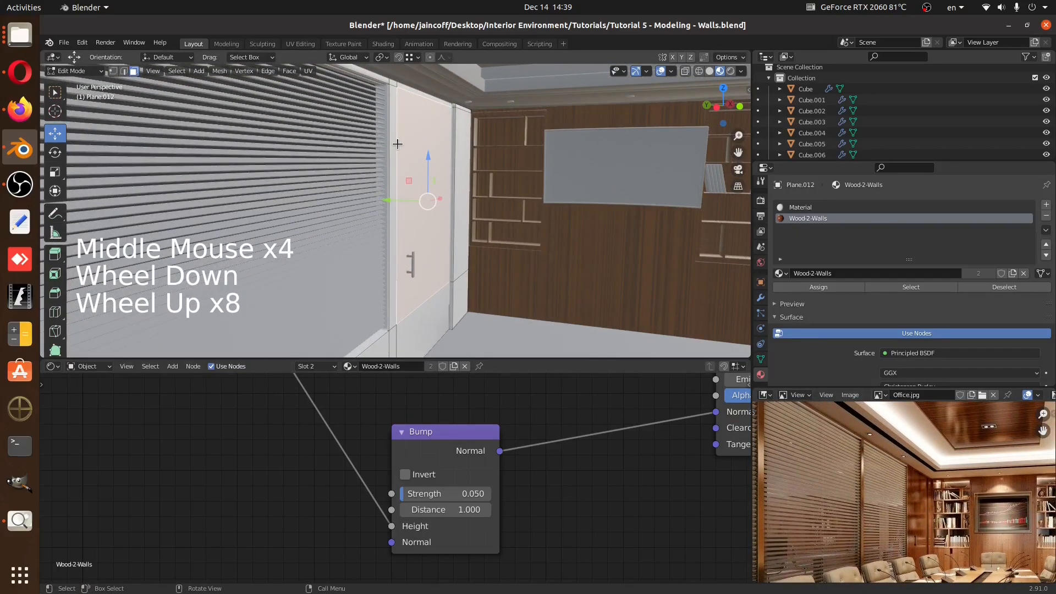
key("KP_Decimal")
mouse_move(391, 137)
middle_mouse_down()
mouse_move(352, 105)
mouse_move(375, 150)
middle_mouse_up()
scroll(323, 80, "up", 3)
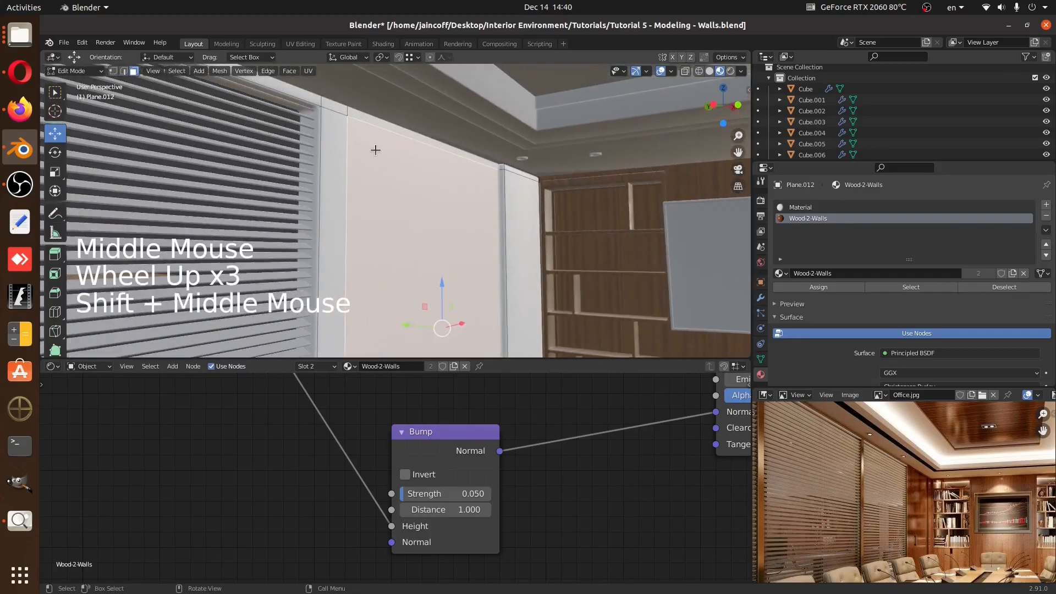
Clear the selection and circle-select the faces of the door and the adjoining wall end in wireframe view
left_click(337, 112, "alt+shift")
middle_click_drag(468, 177, 502, 179)
scroll(465, 176, "down", 2)
key("z")
scroll(427, 183, "down", 2)
middle_click_drag(427, 183, 457, 215)
middle_click_drag(456, 214, 497, 230, "shift")
scroll(495, 226, "down", 2)
key("a")
key("a")
key("a")
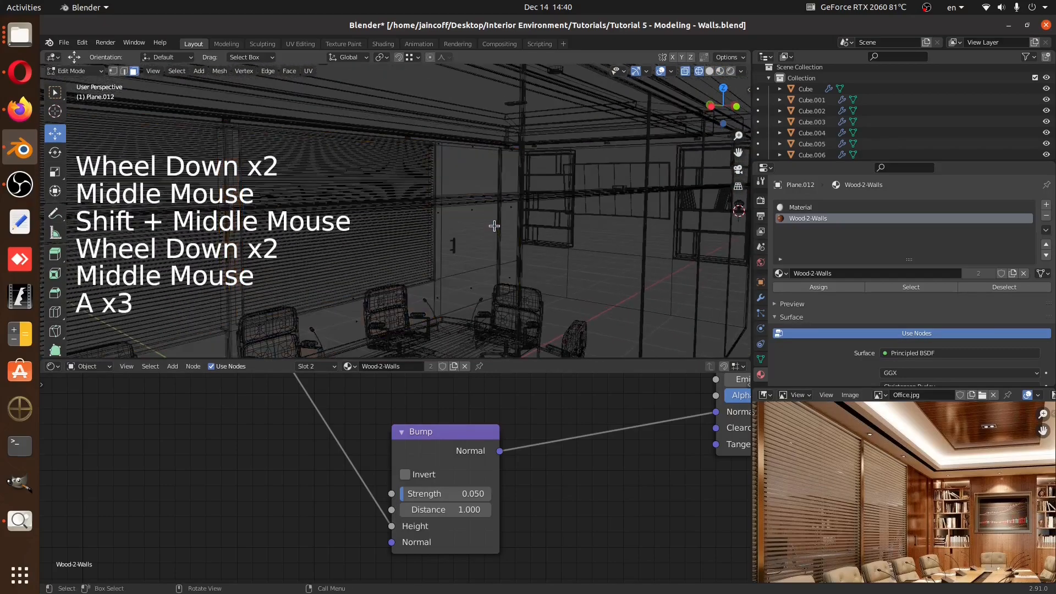
key("c")
left_click_drag(495, 225, 498, 184)
mouse_move(509, 314)
left_mouse_down()
mouse_move(451, 275)
mouse_move(460, 203)
left_mouse_up()
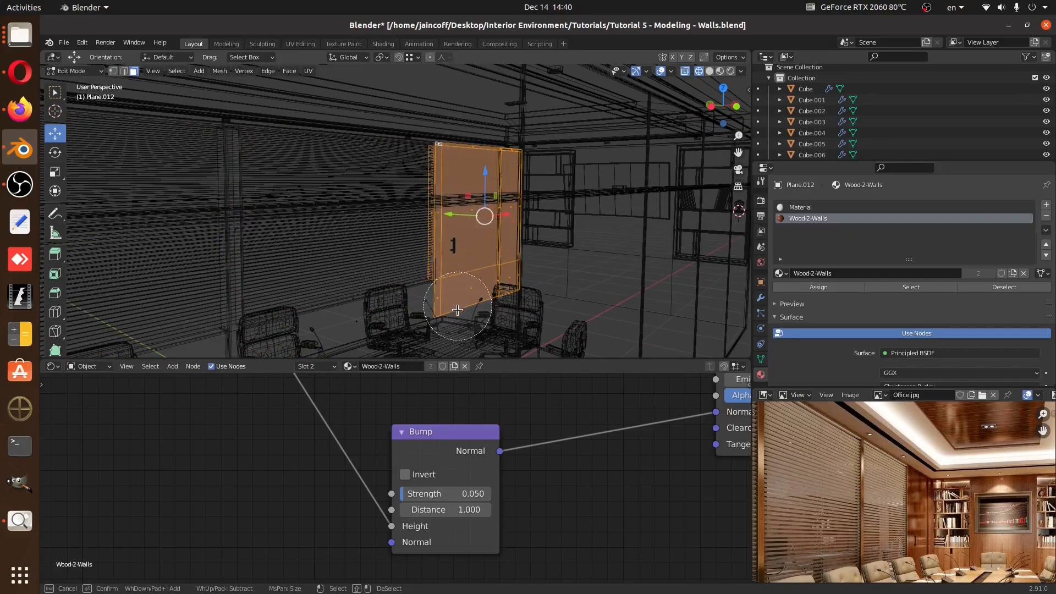
right_click(398, 215)
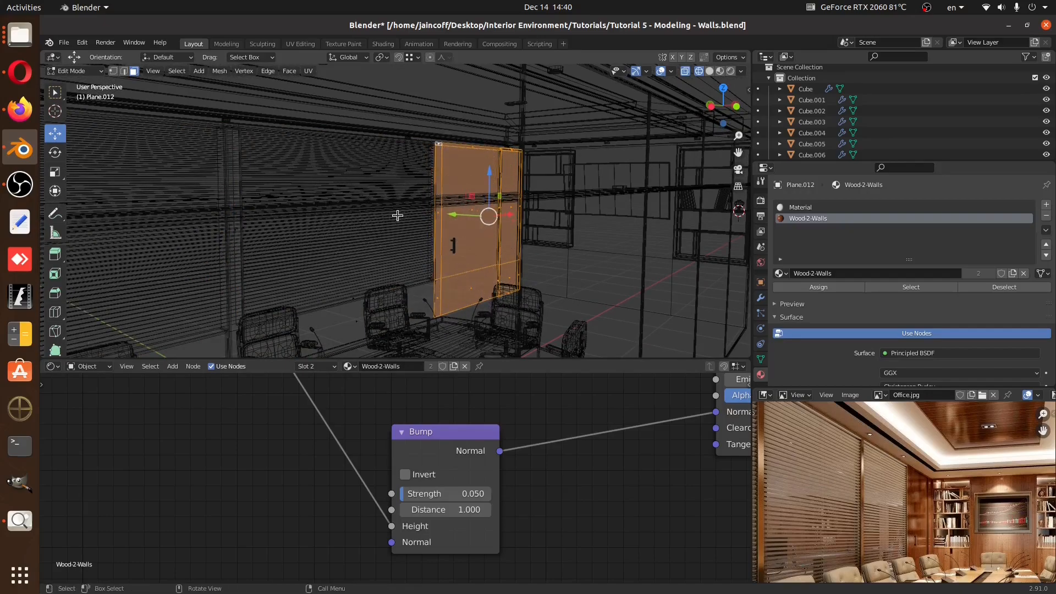
Assign the Wood-2-Walls material to the selected door faces and inspect the door's surface in Material Preview
left_click(819, 285)
key("z")
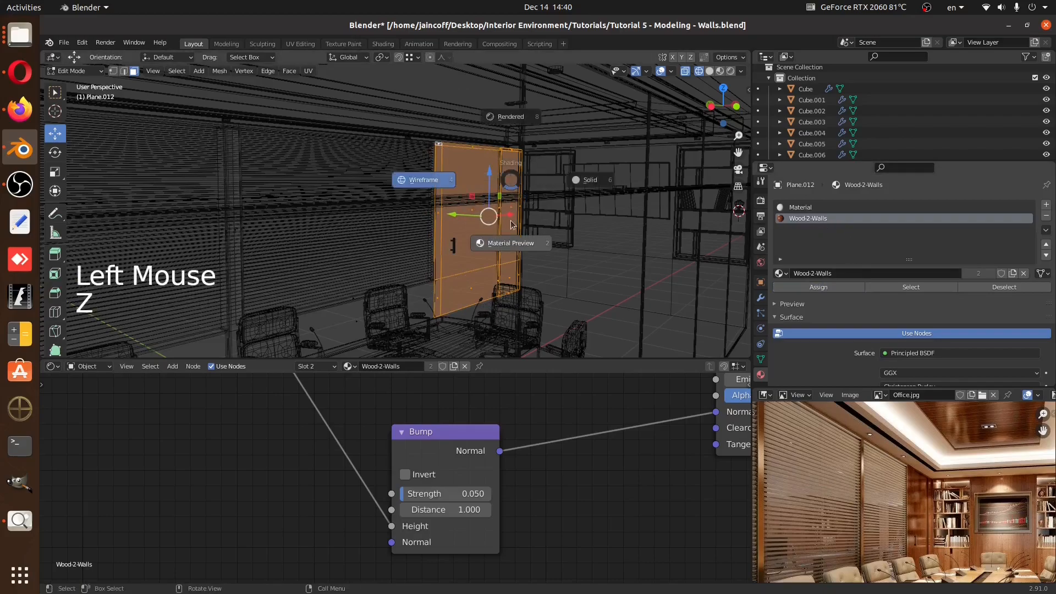
middle_click_drag(509, 237, 525, 235)
scroll(478, 208, "up", 2)
middle_click_drag(479, 208, 500, 189)
key("Tab")
scroll(472, 224, "down", 1)
scroll(471, 224, "up", 3)
scroll(465, 204, "up", 4)
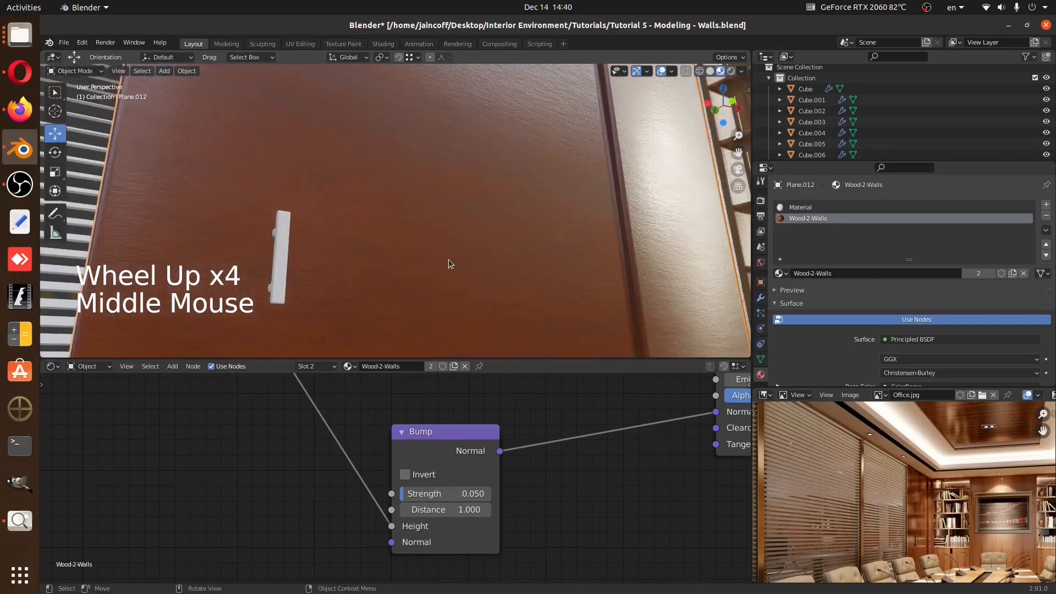
scroll(502, 412, "down", 6)
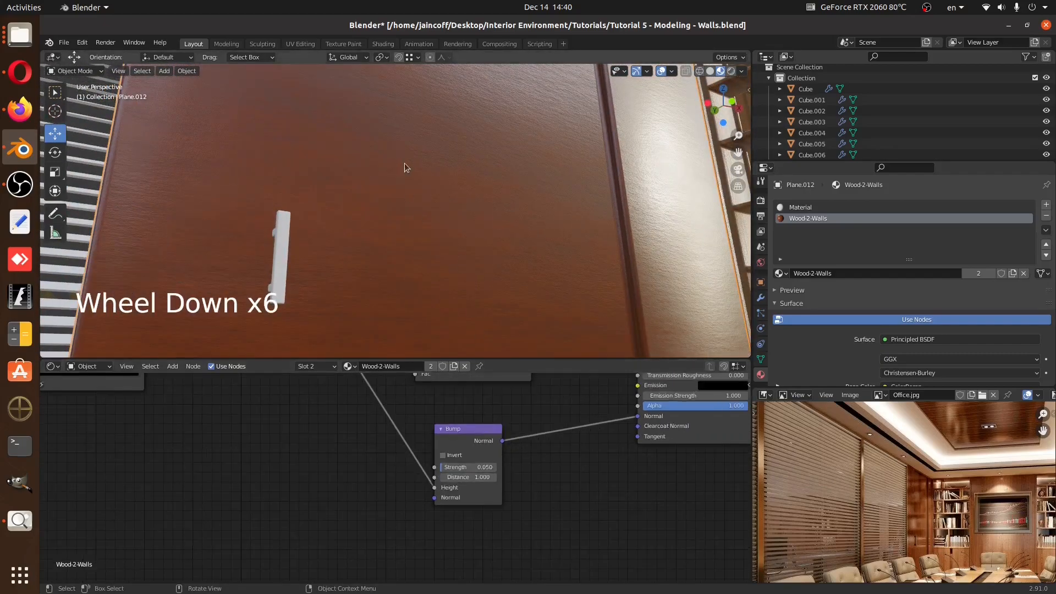
Unwrap the selected door faces and compare their grain with the door in the reference photo
middle_click_drag(403, 163, 425, 193)
key("Tab")
key("u")
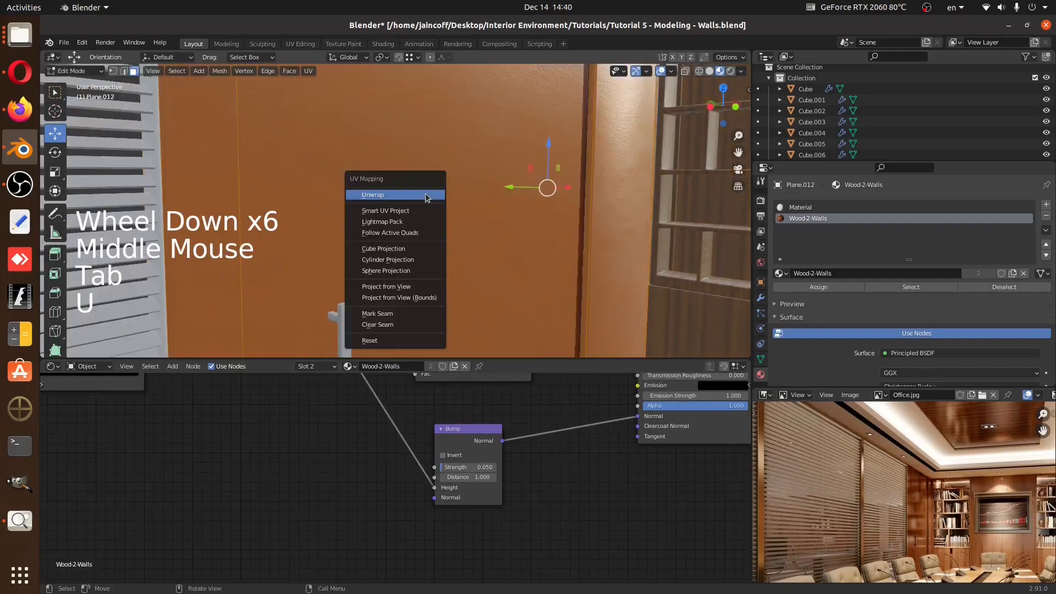
left_click(427, 196)
scroll(473, 198, "down", 4)
middle_click_drag(498, 193, 525, 205)
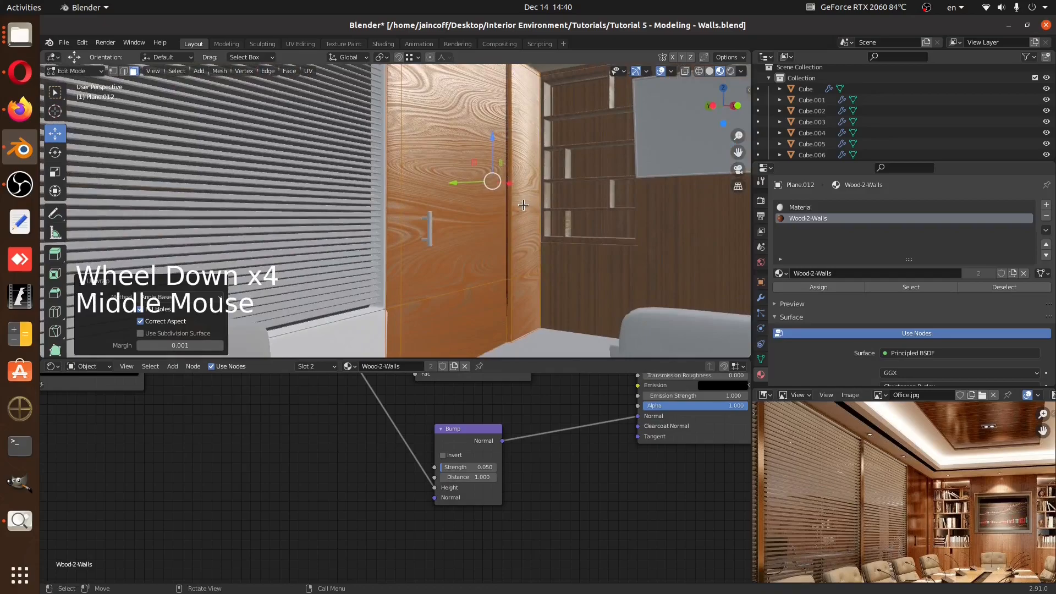
scroll(871, 493, "up", 5)
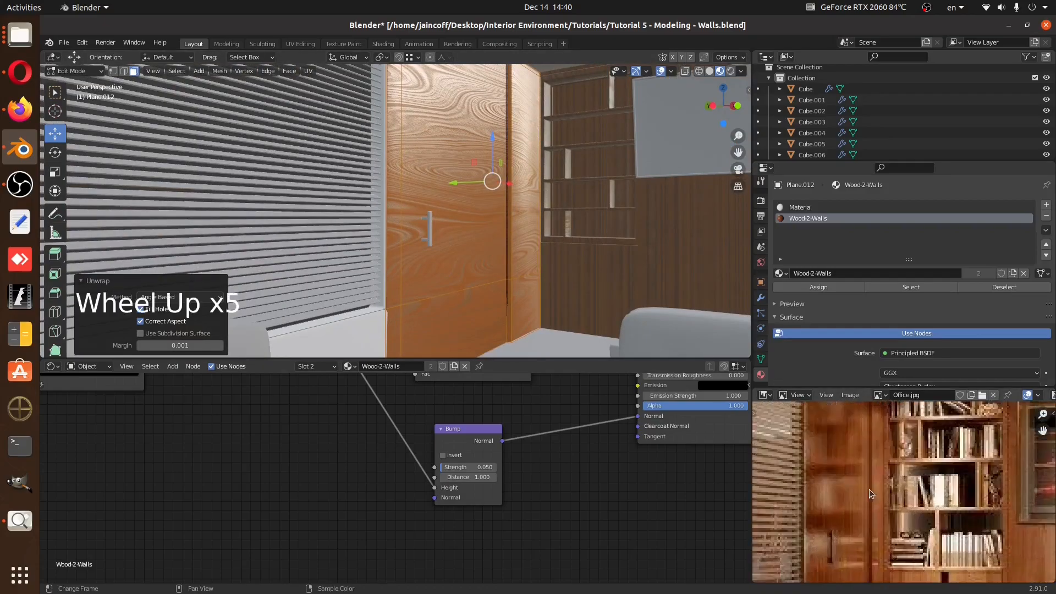
scroll(862, 481, "down", 4)
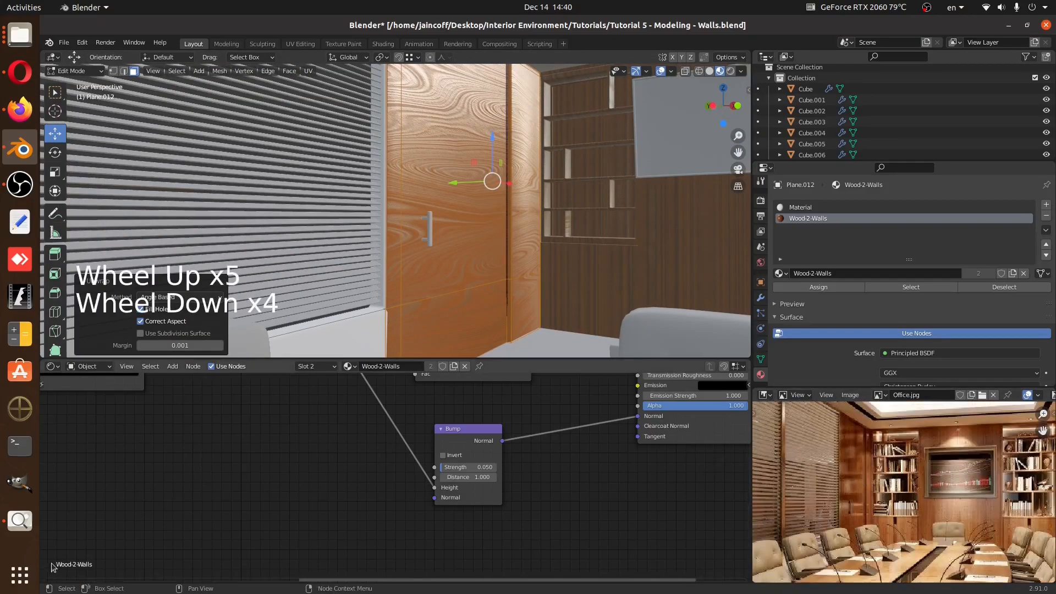
Split the node editor area in two and turn the new area into a UV Editor
left_click_drag(41, 578, 256, 568)
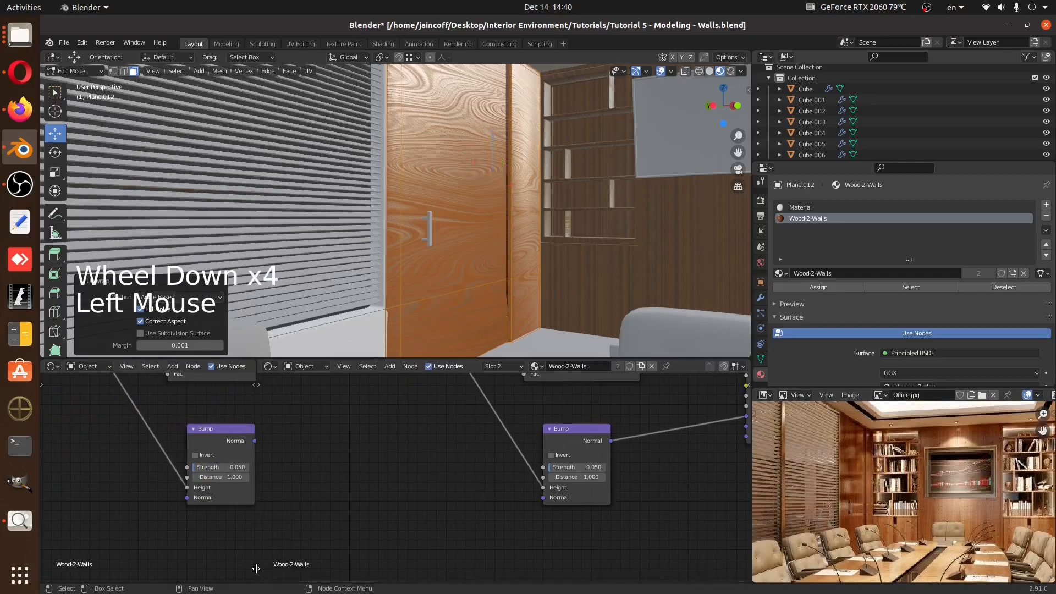
left_click(52, 367)
left_click(92, 425)
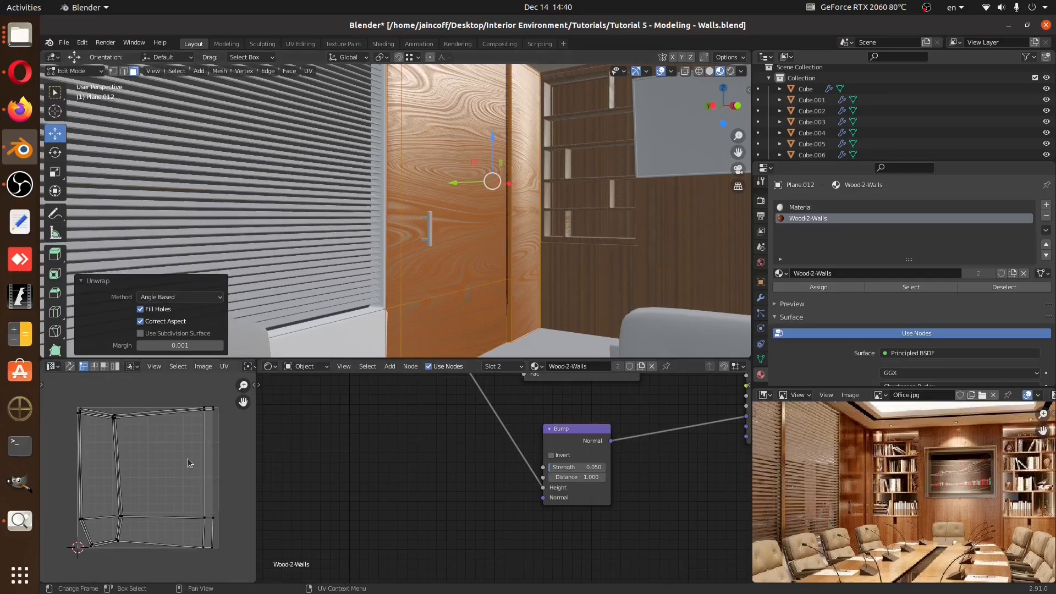
Rotate all of the door's UVs by 90 degrees and check the grain direction in the room
type("ar90")
key("Return")
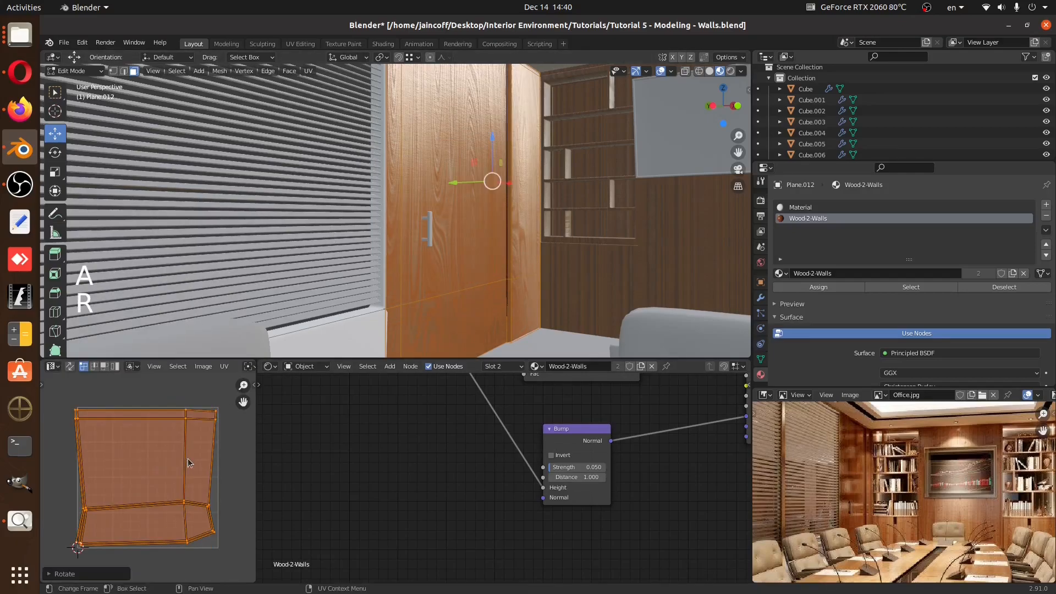
middle_click_drag(523, 153, 587, 196)
key("Tab")
scroll(519, 193, "down", 3)
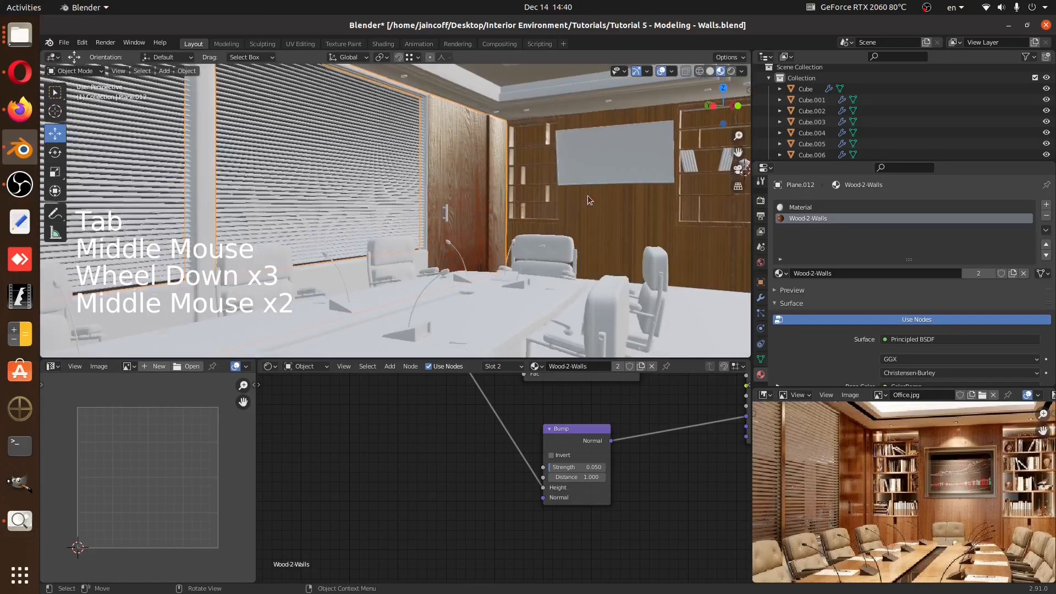
scroll(501, 193, "up", 1)
middle_click_drag(501, 193, 480, 196)
scroll(480, 196, "up", 2)
Scale the door's UVs up well beyond the UV square and inspect the wood grain up close
key("Tab")
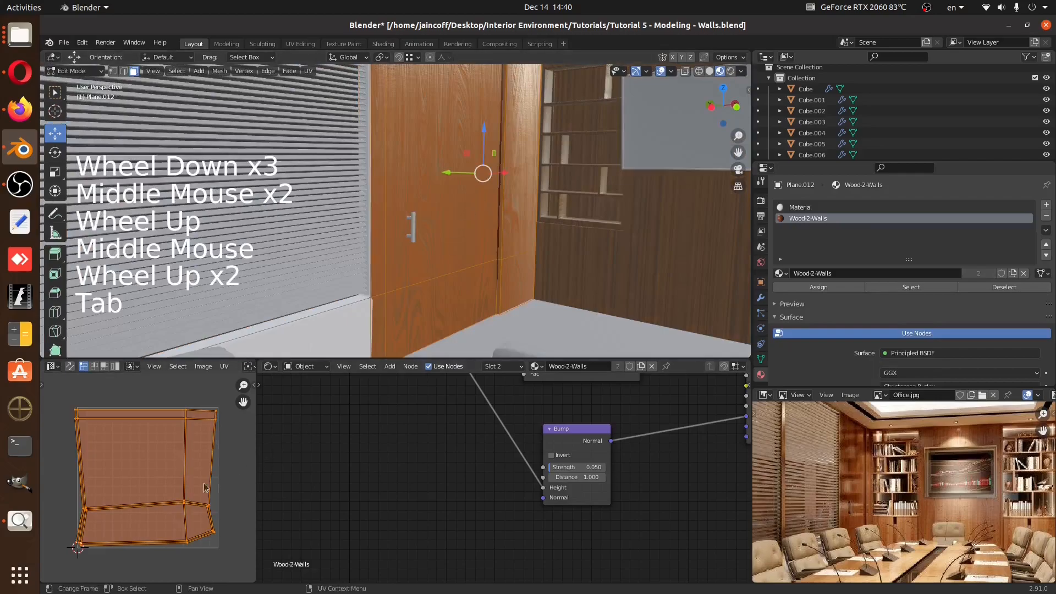
key("s")
left_click(269, 509)
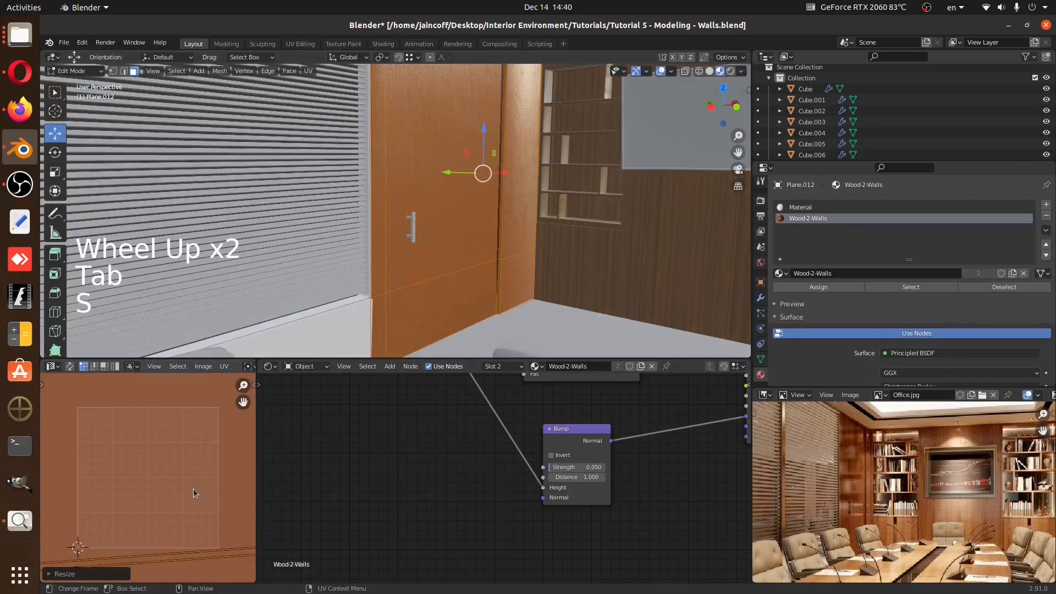
key("Tab")
middle_click_drag(551, 221, 561, 167)
middle_click_drag(477, 199, 454, 200)
key("Tab")
key("Tab")
scroll(446, 205, "up", 5)
scroll(422, 472, "down", 13)
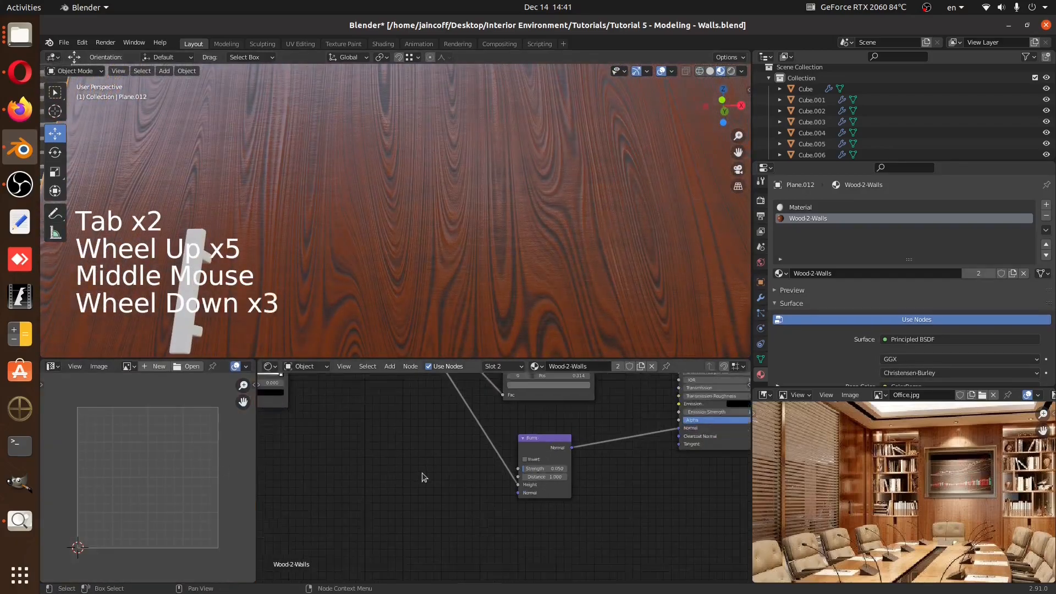
Move the Texture Coordinate and Mapping nodes lower, connect Mapping's Vector output to the Noise Texture's Vector input, and check the door
middle_click_drag(421, 471, 559, 497)
scroll(331, 429, "up", 4)
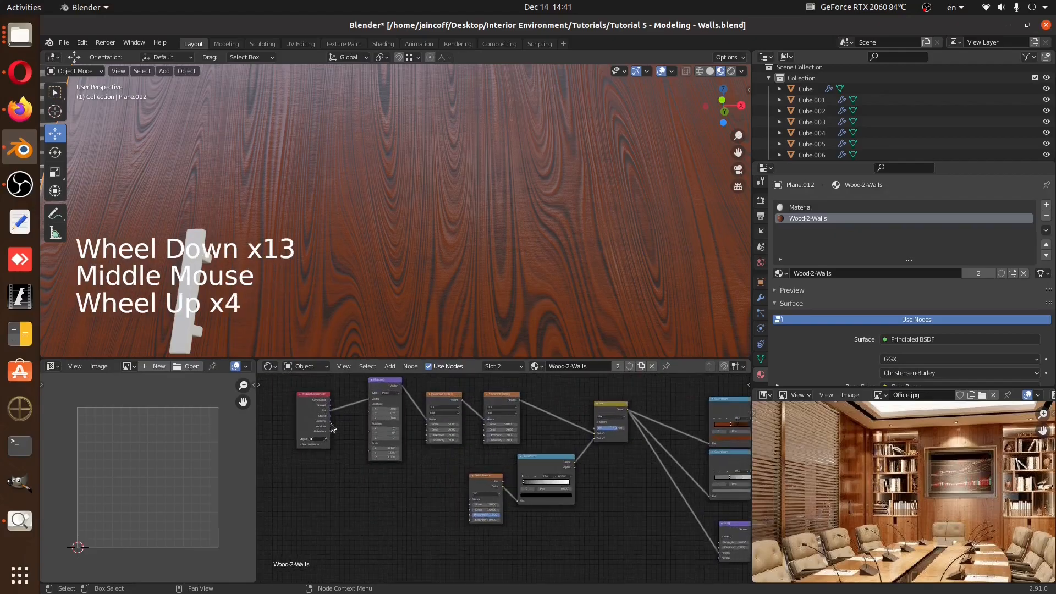
left_click_drag(314, 491, 383, 434)
middle_click_drag(485, 280, 487, 263)
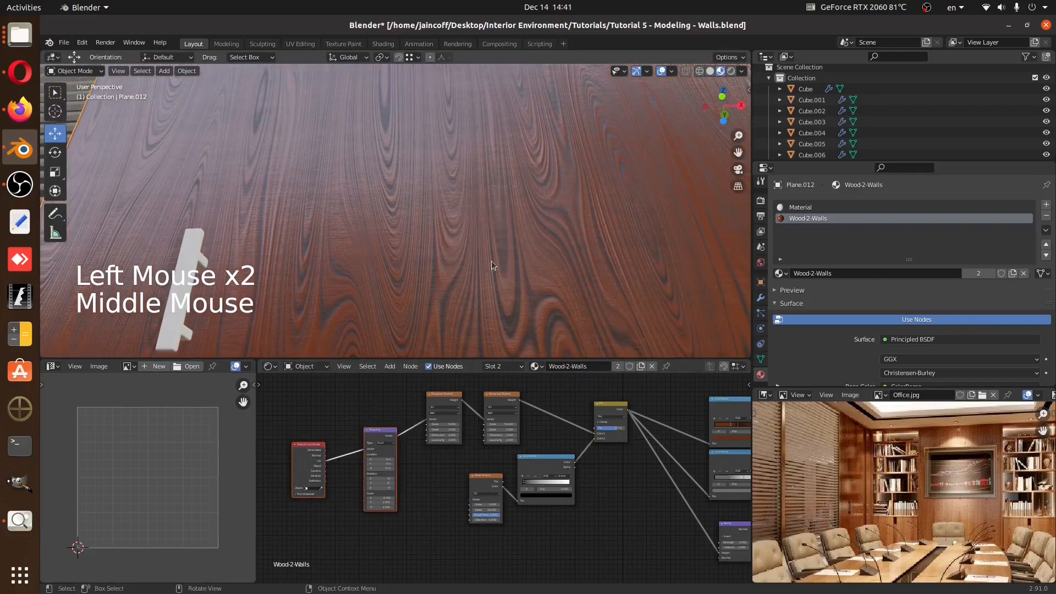
scroll(503, 254, "up", 6)
scroll(388, 454, "up", 3)
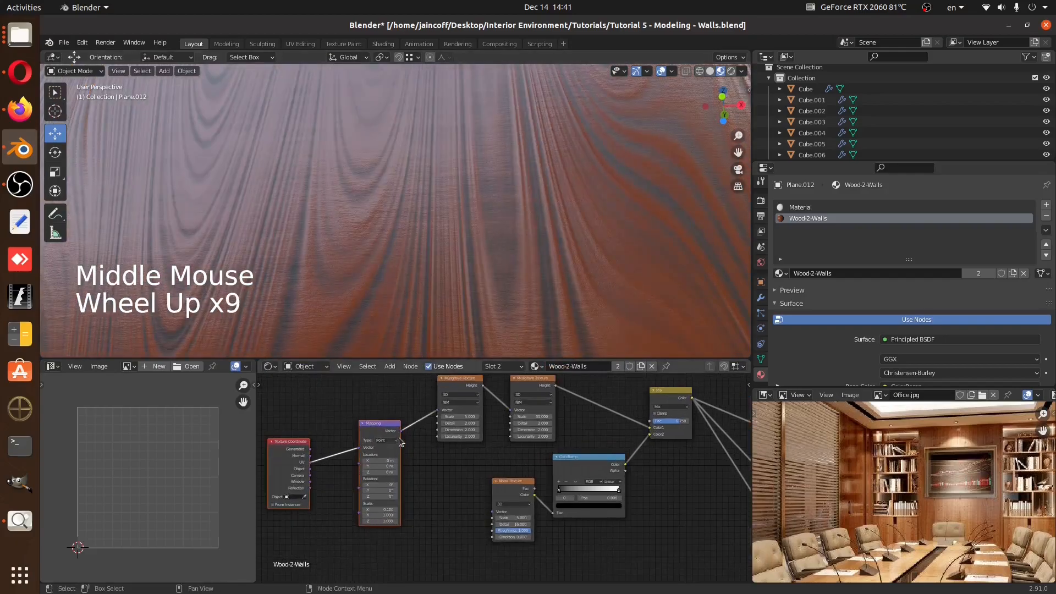
left_click_drag(400, 431, 415, 451)
left_click_drag(480, 515, 490, 510)
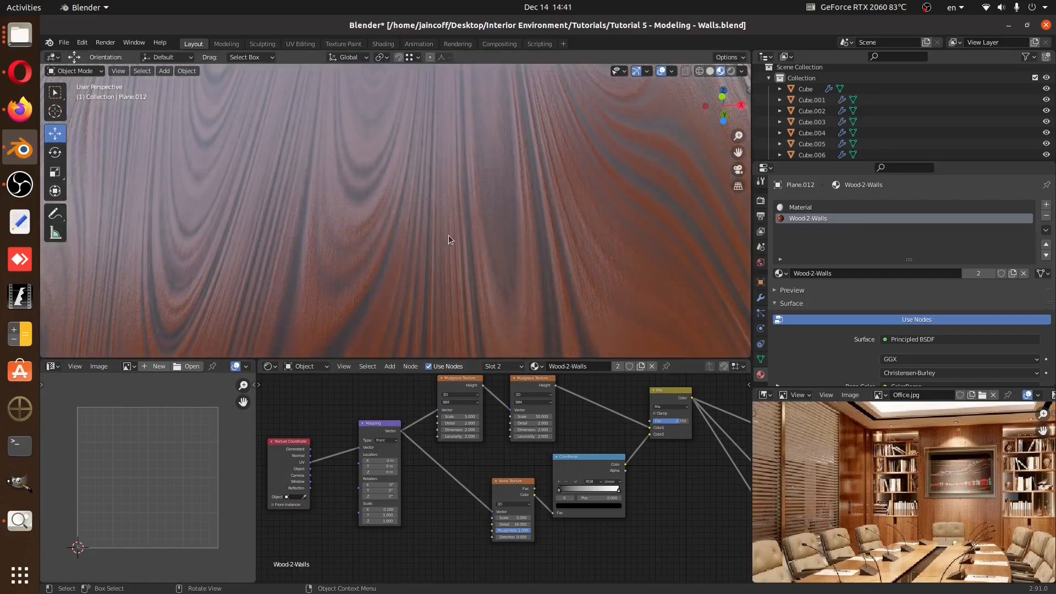
scroll(429, 257, "down", 4)
middle_click_drag(429, 257, 481, 316)
scroll(489, 265, "down", 4)
scroll(498, 269, "down", 2)
scroll(501, 272, "down", 4)
middle_click_drag(504, 276, 524, 275)
scroll(524, 275, "up", 4)
Slightly lighten the dark middle stop of the Wood-2-Walls base color ramp
middle_click_drag(633, 423, 476, 414)
scroll(519, 424, "up", 4)
scroll(517, 426, "down", 1)
scroll(514, 429, "up", 2)
scroll(512, 430, "up", 1)
scroll(513, 431, "down", 1)
scroll(513, 430, "up", 8)
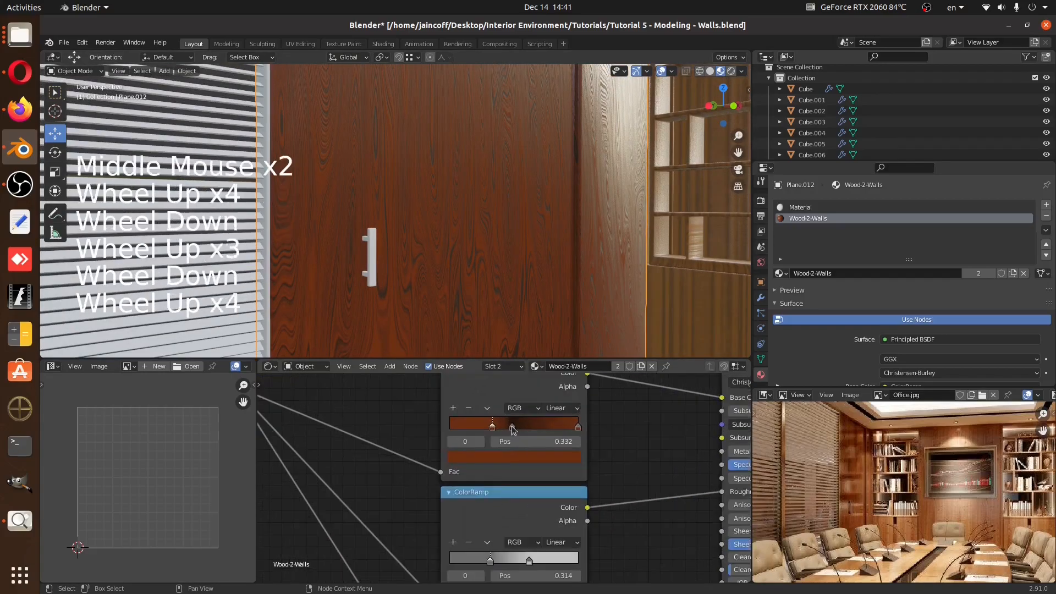
left_click(512, 427)
scroll(519, 442, "up", 1)
left_click(525, 471)
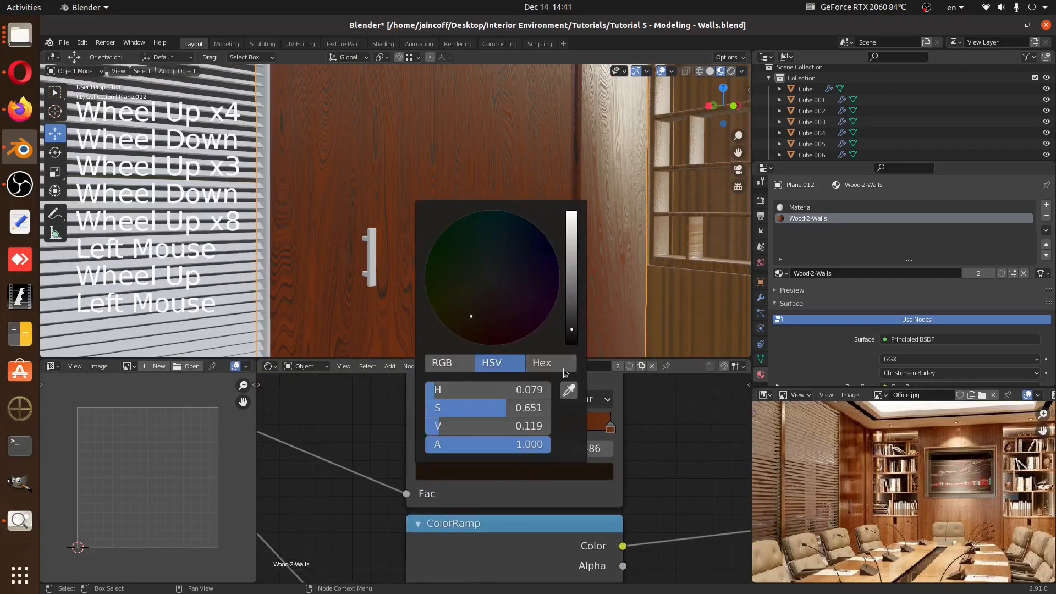
left_click(570, 318)
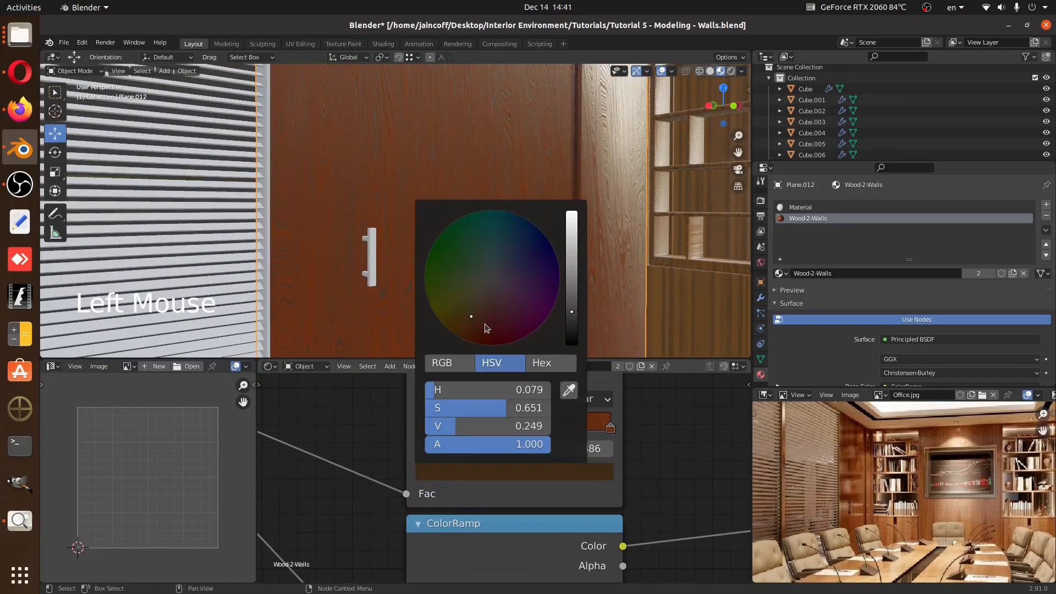
left_click(572, 327)
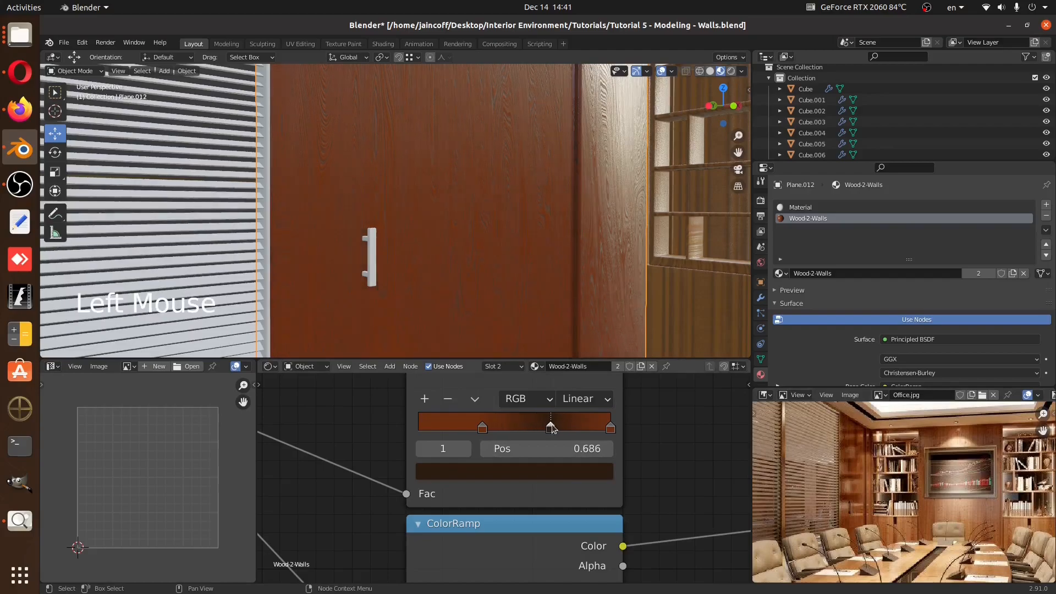
Try other positions for the dark stop along the base color ramp and view the walls across the room
left_click_drag(532, 429, 467, 428)
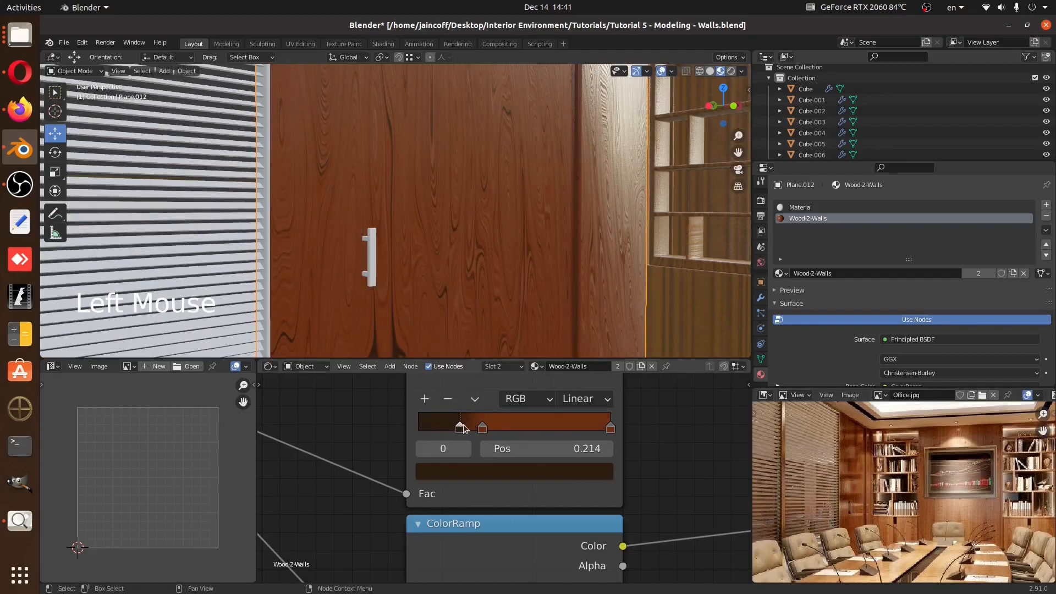
right_click(461, 429)
scroll(484, 236, "down", 4)
middle_click_drag(484, 237, 572, 282)
key("a")
key("a")
key("a")
scroll(460, 232, "up", 3)
scroll(539, 231, "down", 5)
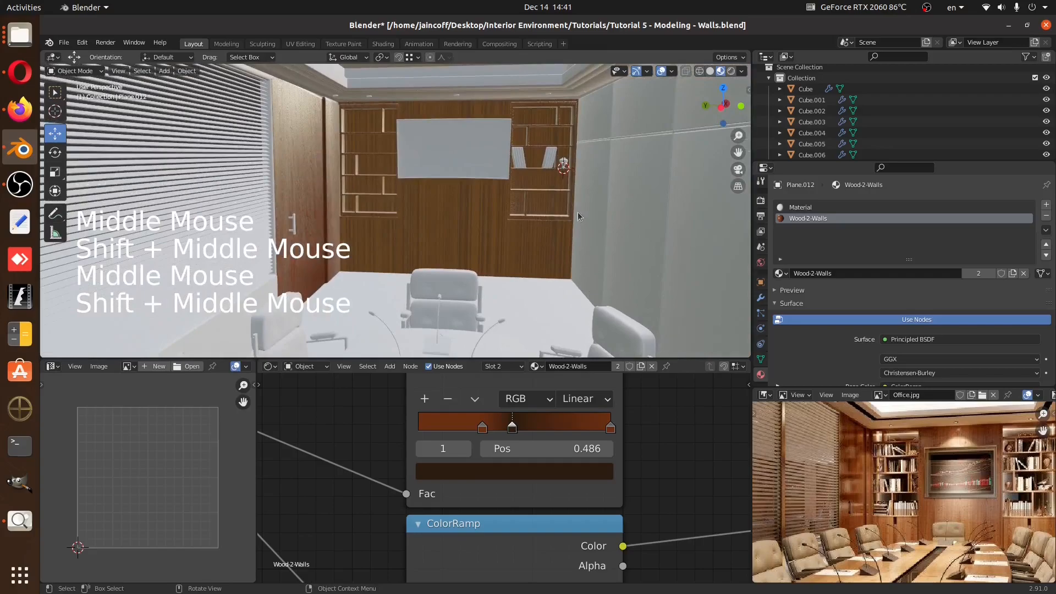
Select the conference table and apply the Wood-1-Table material to it
scroll(577, 216, "down", 2)
middle_click_drag(578, 216, 514, 229, "shift")
left_click(533, 262)
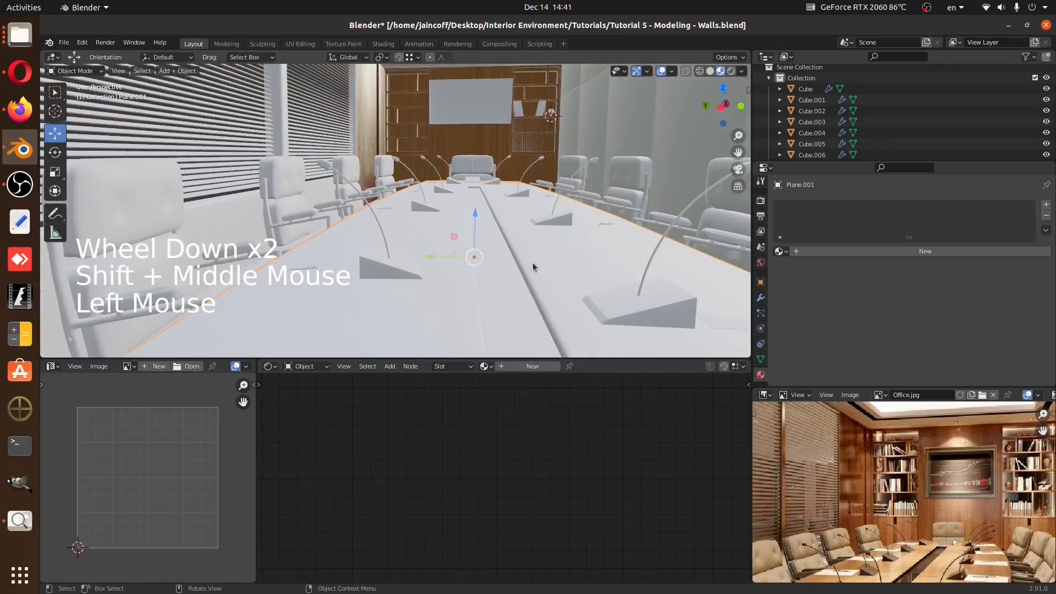
key("KP_Decimal")
scroll(422, 229, "up", 7)
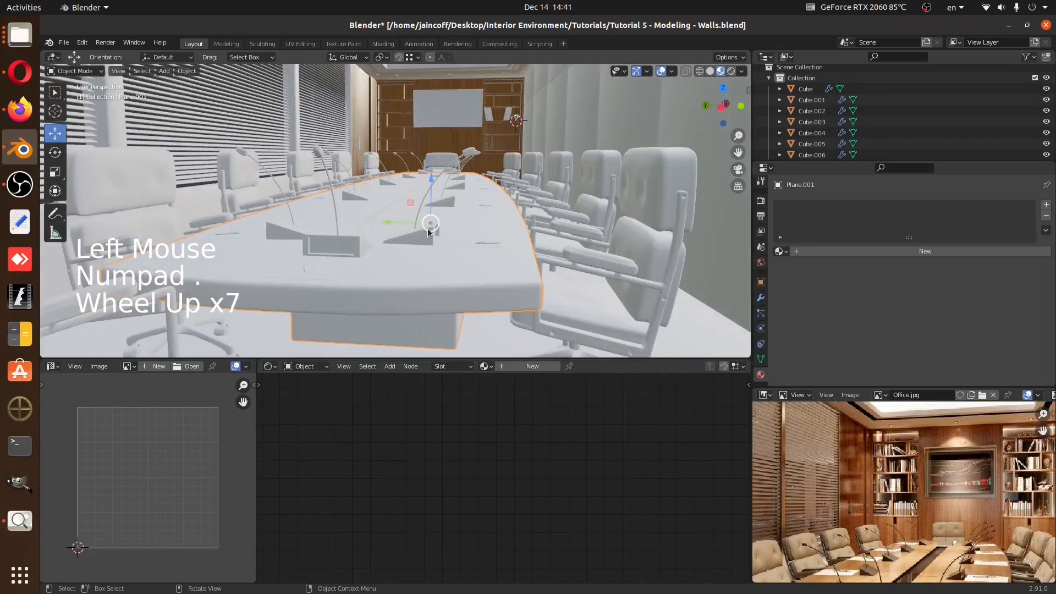
left_click(781, 251)
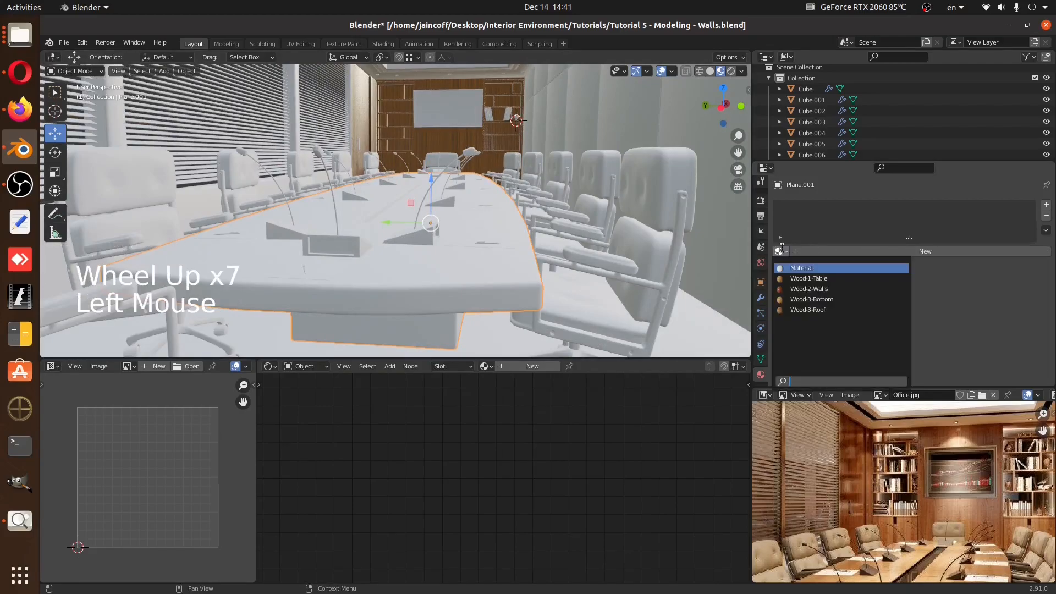
left_click(801, 278)
middle_click_drag(467, 231, 501, 175)
scroll(489, 269, "up", 1)
Select the table's entire mesh and all its UVs, and try stretching the UV layout along X
key("Tab")
key("a")
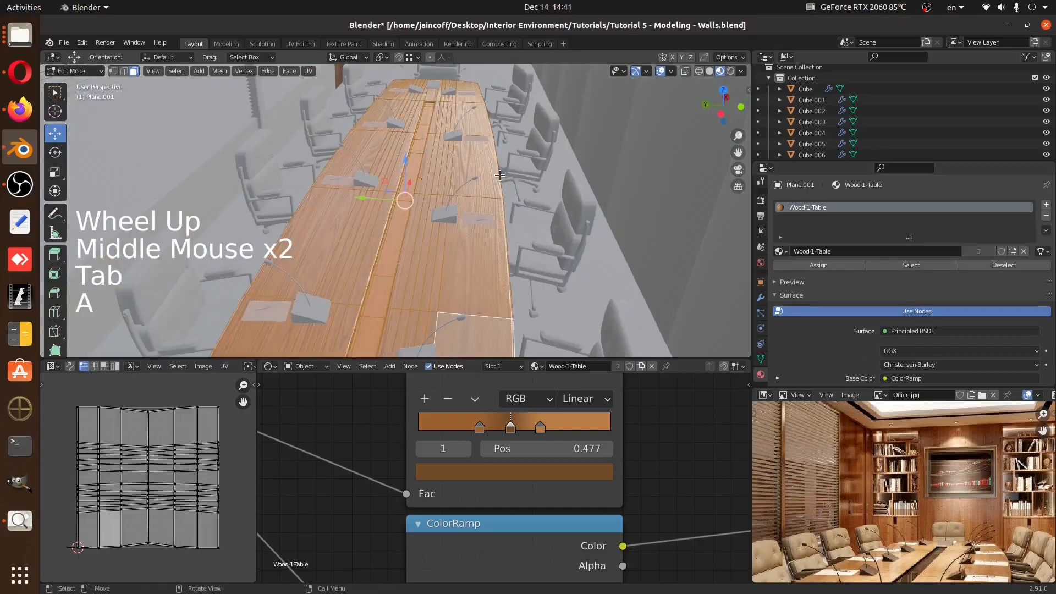
key("u")
key("a")
key("s")
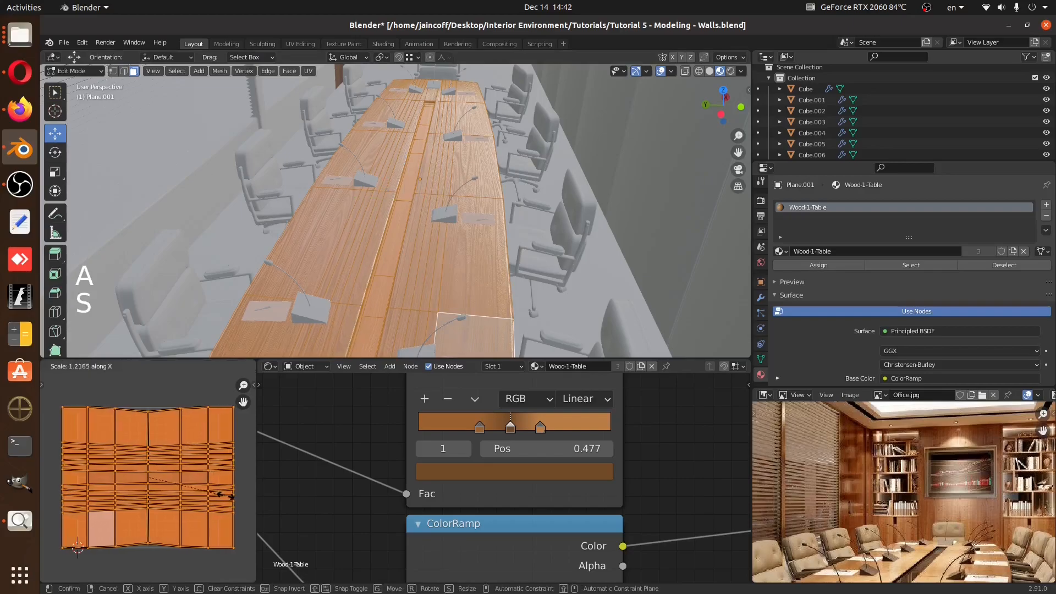
right_click(73, 505)
Connect the Mapping node's Vector output to the Noise Texture's Vector input in the Wood-1-Table material and check the tabletop
scroll(512, 473, "down", 14)
middle_click_drag(512, 473, 562, 467)
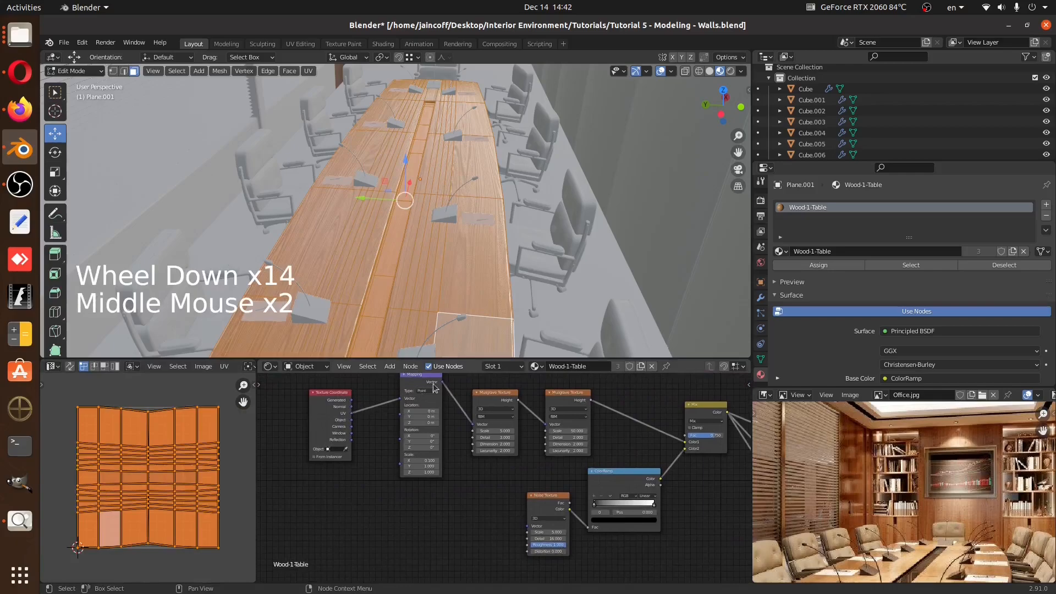
left_click_drag(442, 382, 534, 529)
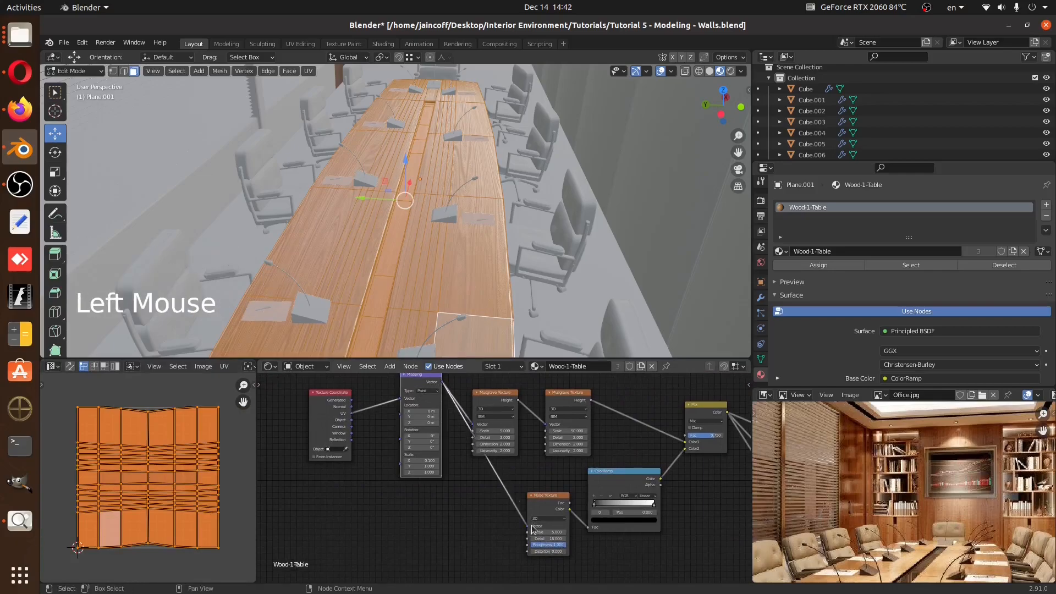
middle_click_drag(324, 259, 344, 257)
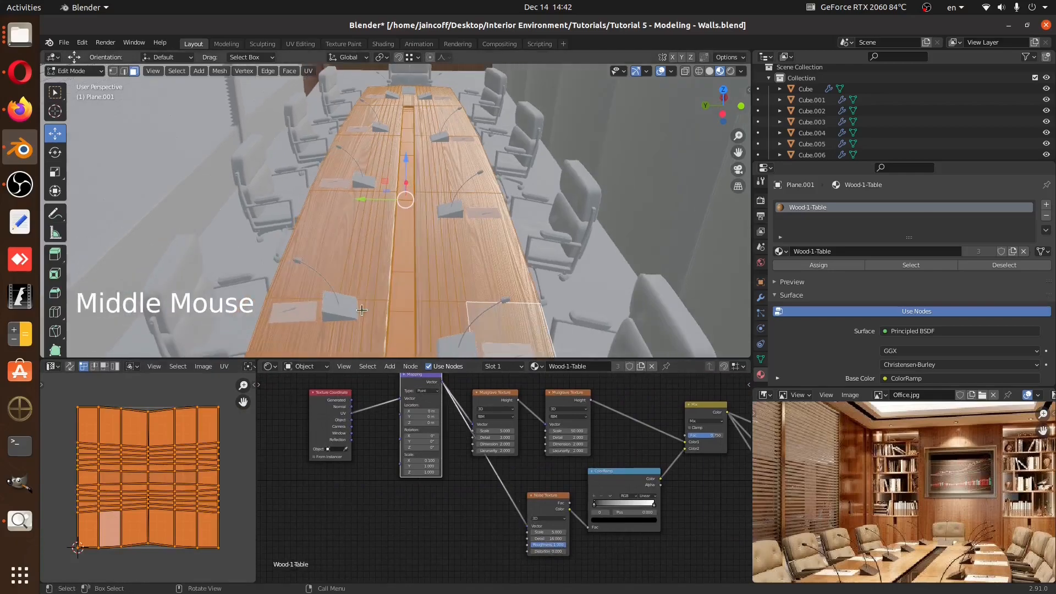
scroll(344, 257, "up", 2)
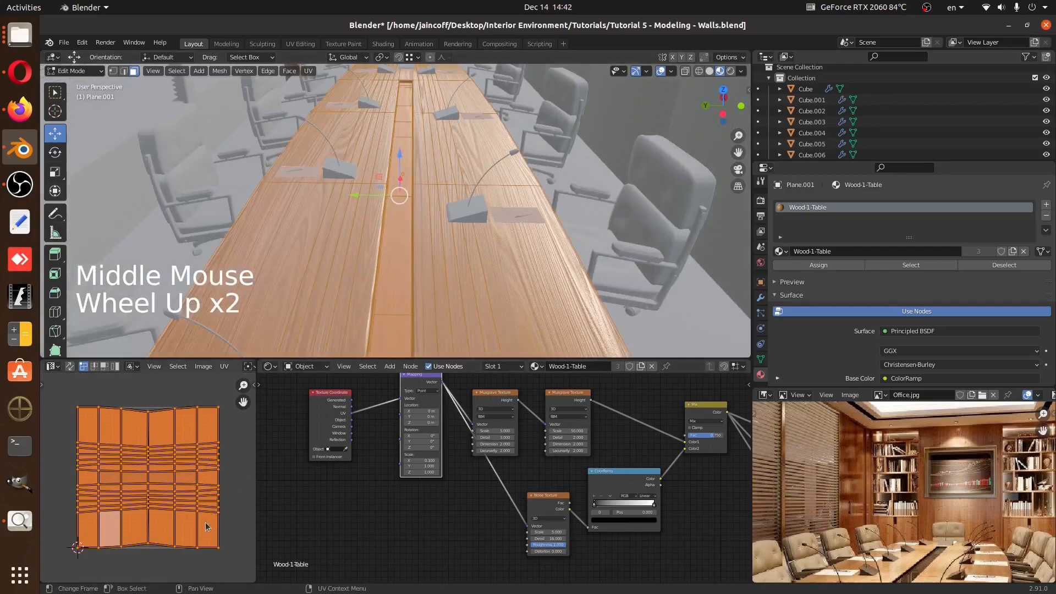
Scale the table's UV layout wider along X, checking the grain on the tabletop and base
key("s")
key("s")
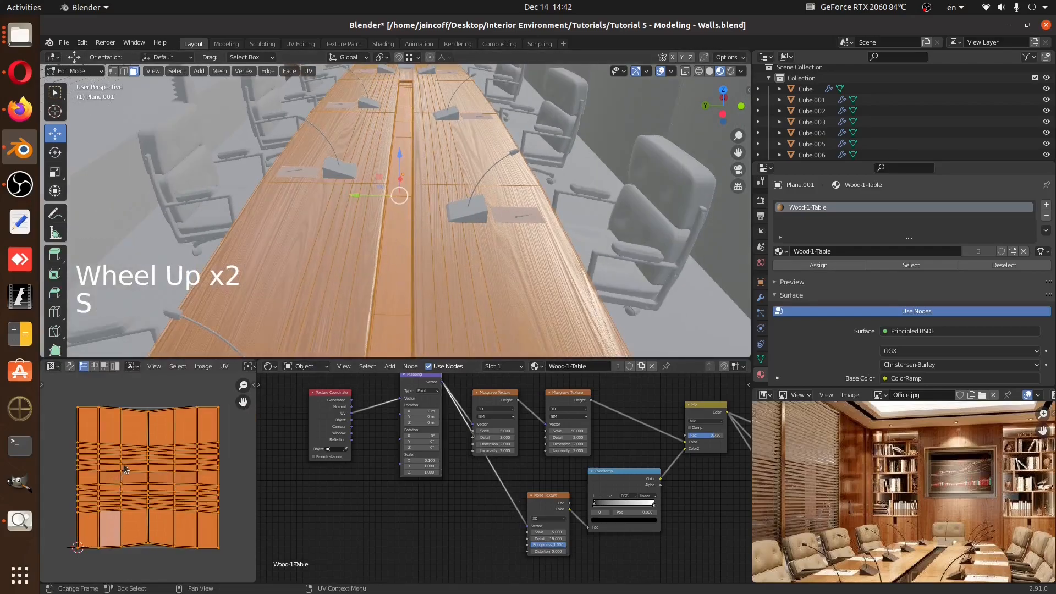
left_click(123, 464)
key("Tab")
mouse_move(445, 241)
middle_mouse_down()
mouse_move(437, 200)
mouse_move(451, 260)
mouse_move(447, 245)
middle_mouse_up()
key("Tab")
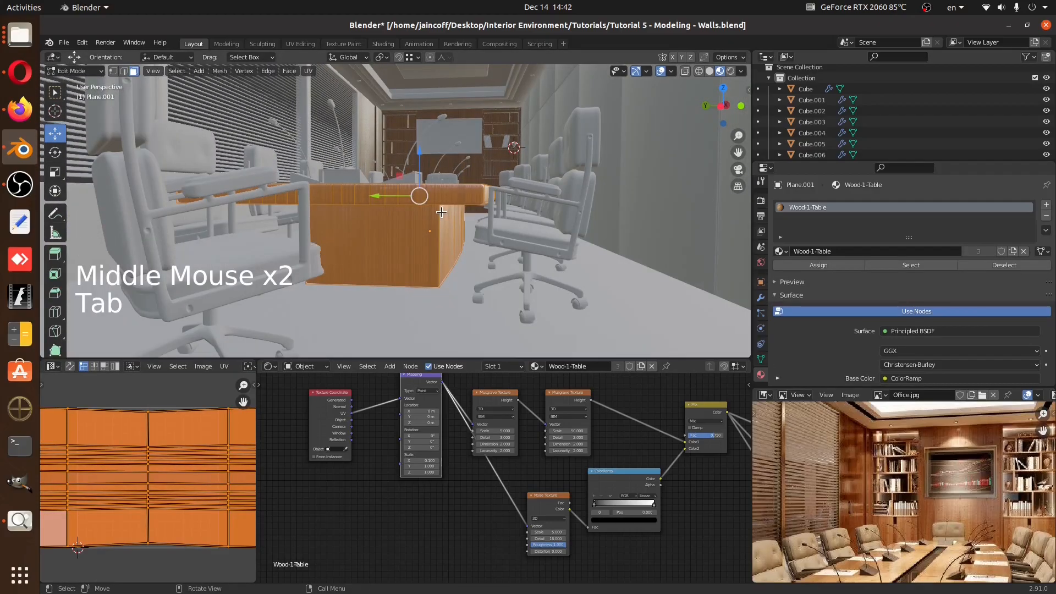
key("s")
left_click(179, 487)
View the table through the camera and compare its wood grain with the tabletop in the reference photo
middle_click_drag(352, 264, 457, 255)
key("KP_0")
key("Tab")
scroll(474, 297, "up", 6)
scroll(474, 297, "up", 3)
middle_click_drag(902, 495, 926, 508)
scroll(932, 520, "up", 4)
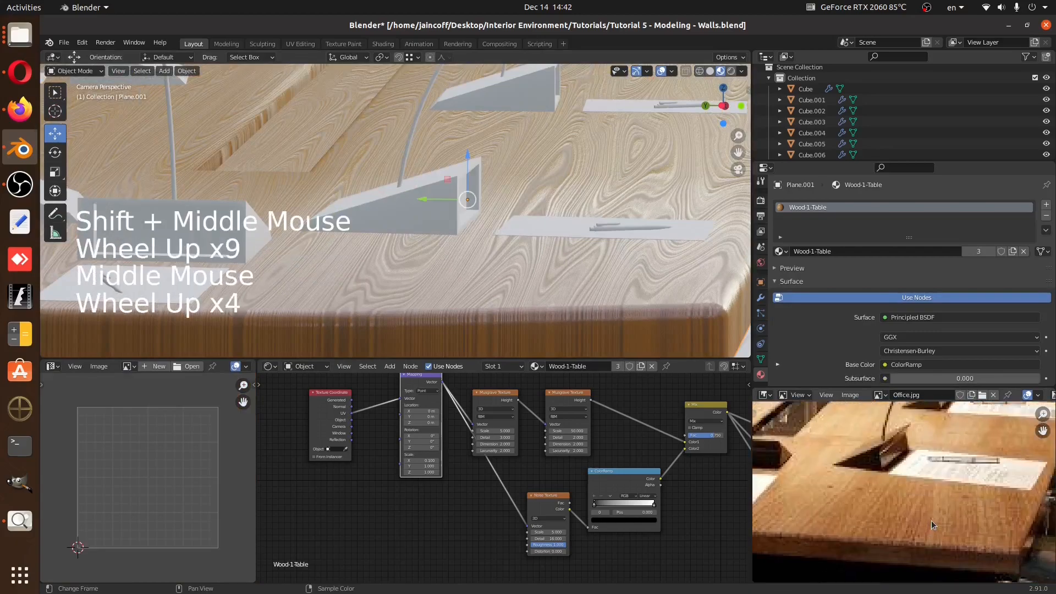
scroll(497, 260, "down", 4)
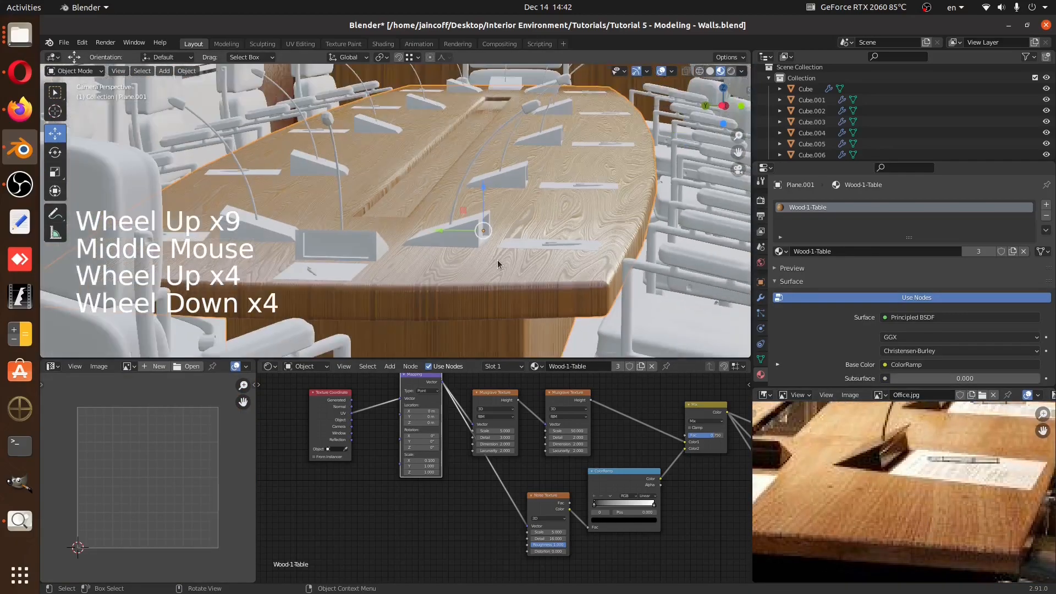
middle_click_drag(497, 260, 500, 253, "shift")
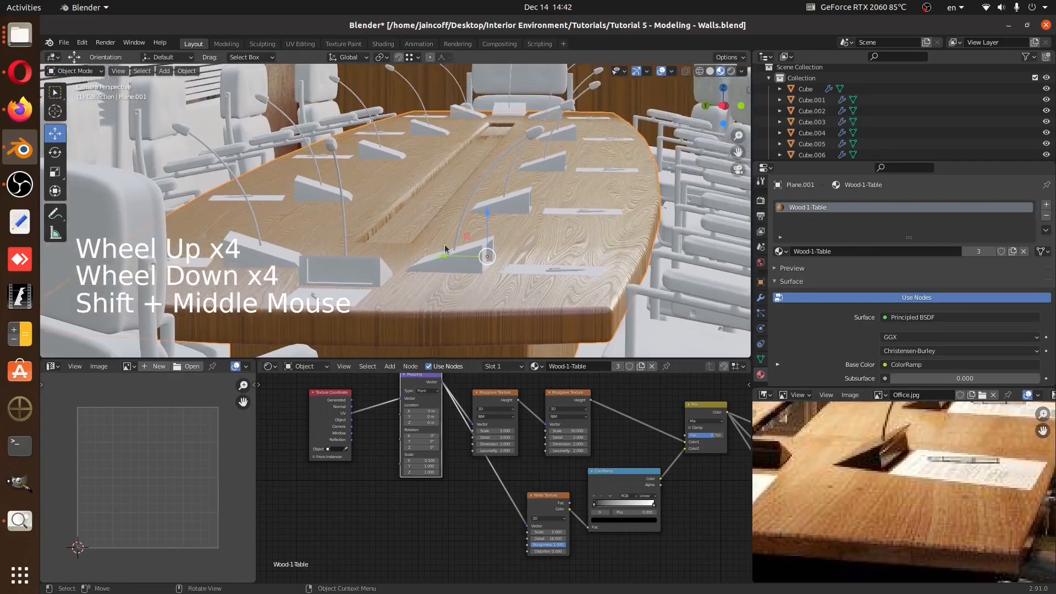
middle_click_drag(892, 484, 902, 495)
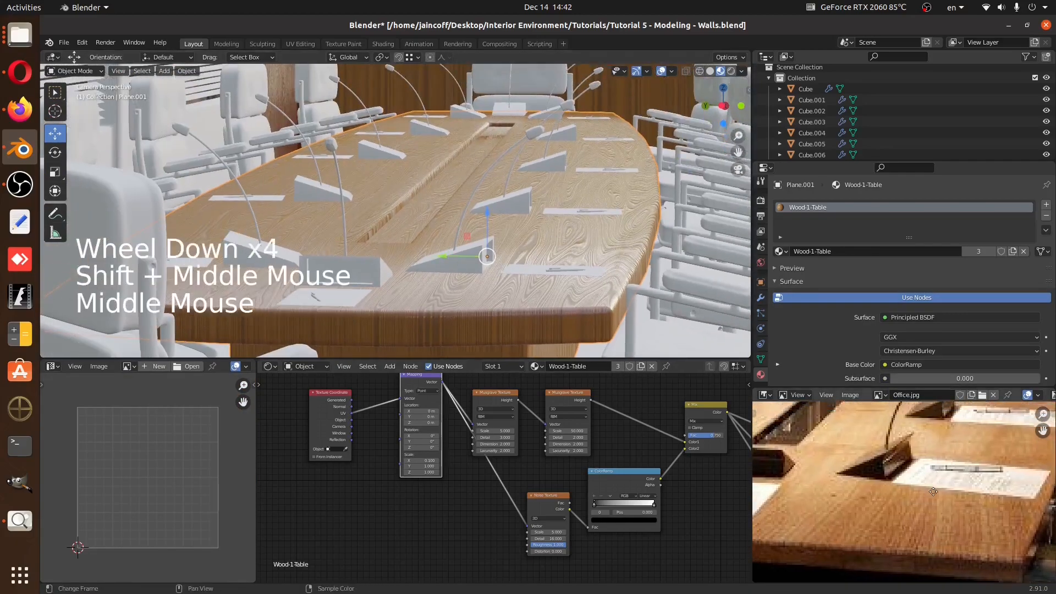
middle_click_drag(903, 495, 918, 543)
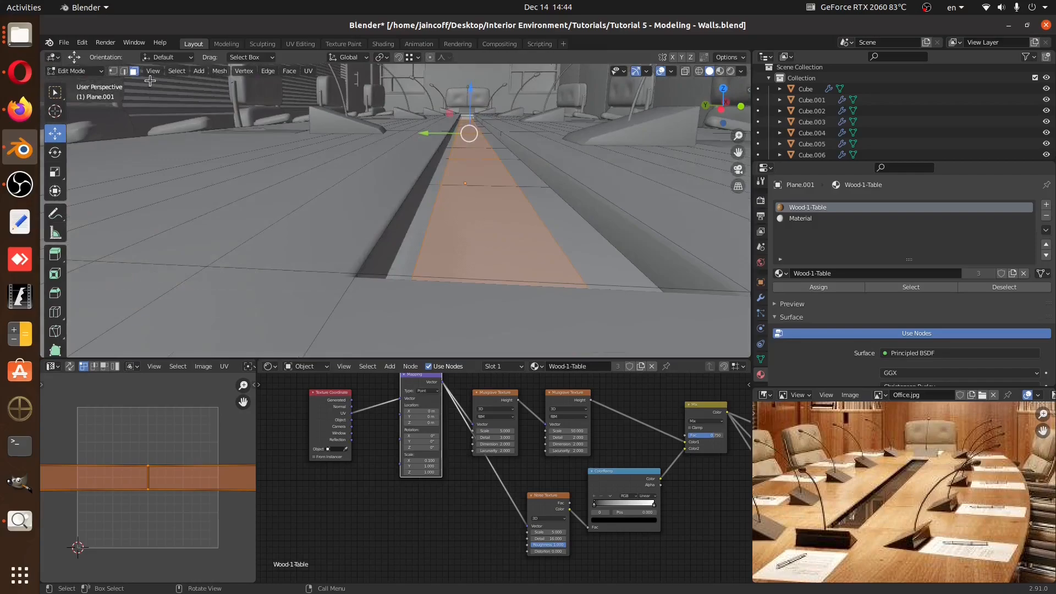
Duplicate the edge loop around the table's central groove and fill it with a face
left_click(567, 194, "alt")
key("shift+d")
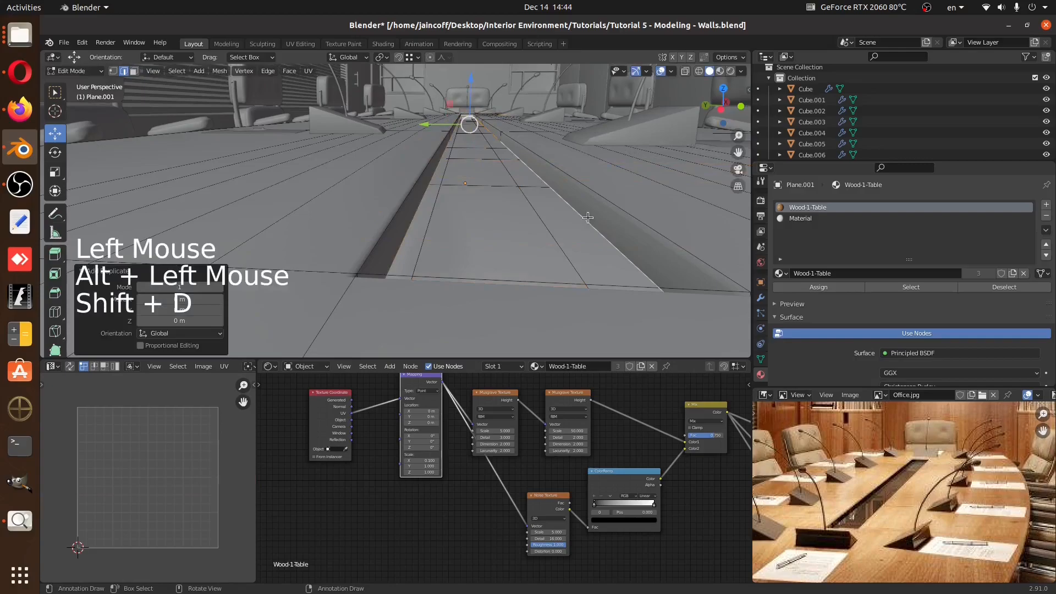
key("f")
Assign the plain slot named Material to the new groove face and return to the shaded object view
left_click(800, 219)
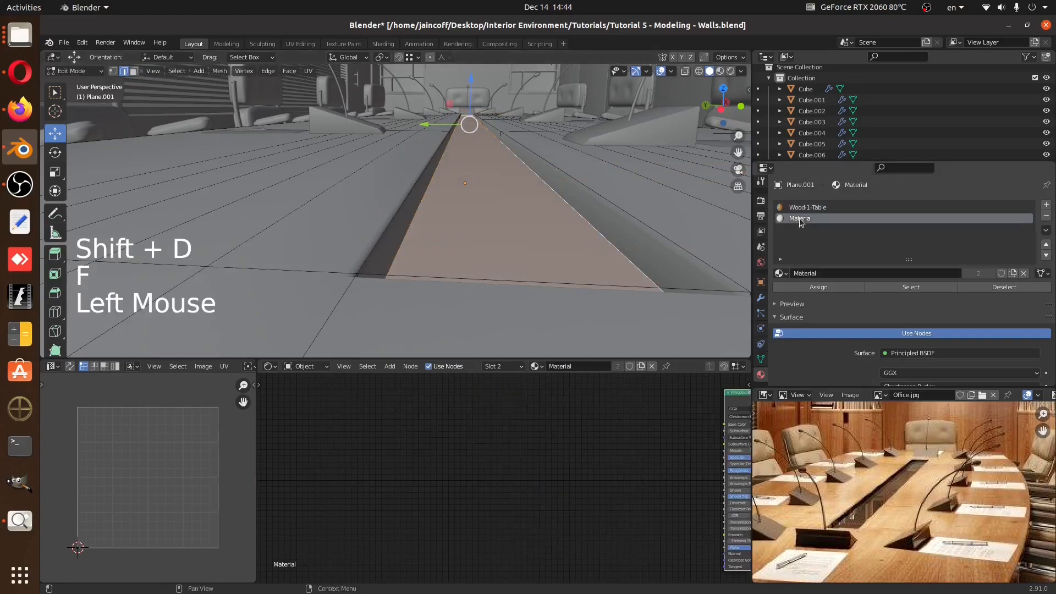
left_click(818, 287)
key("Tab")
key("z")
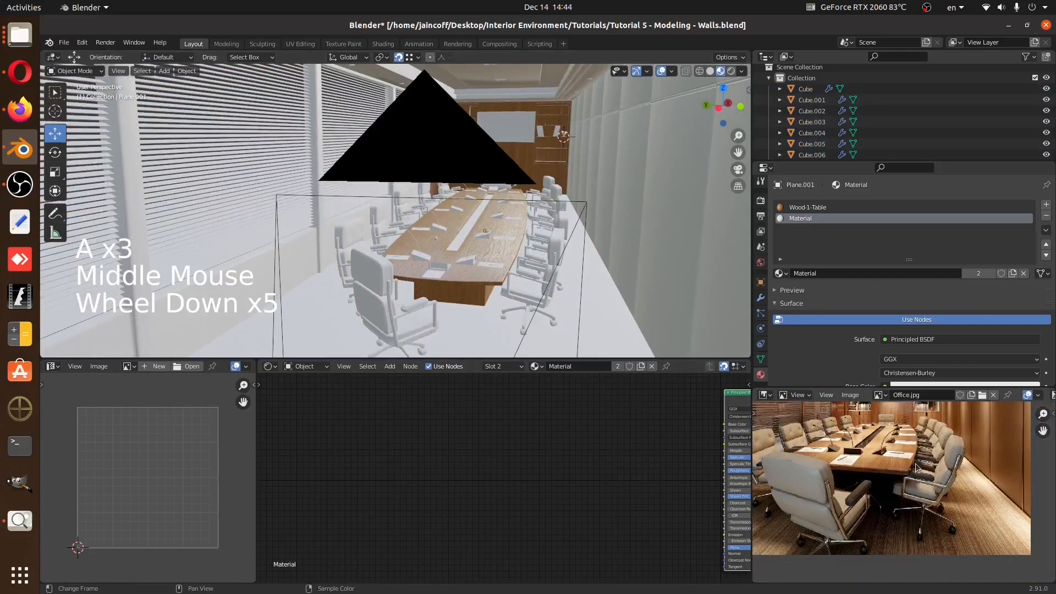
Select the floor plane and apply the Wood-3-Bottom material to it
middle_click_drag(654, 330, 641, 260, "shift")
left_click(629, 279)
scroll(614, 269, "down", 2)
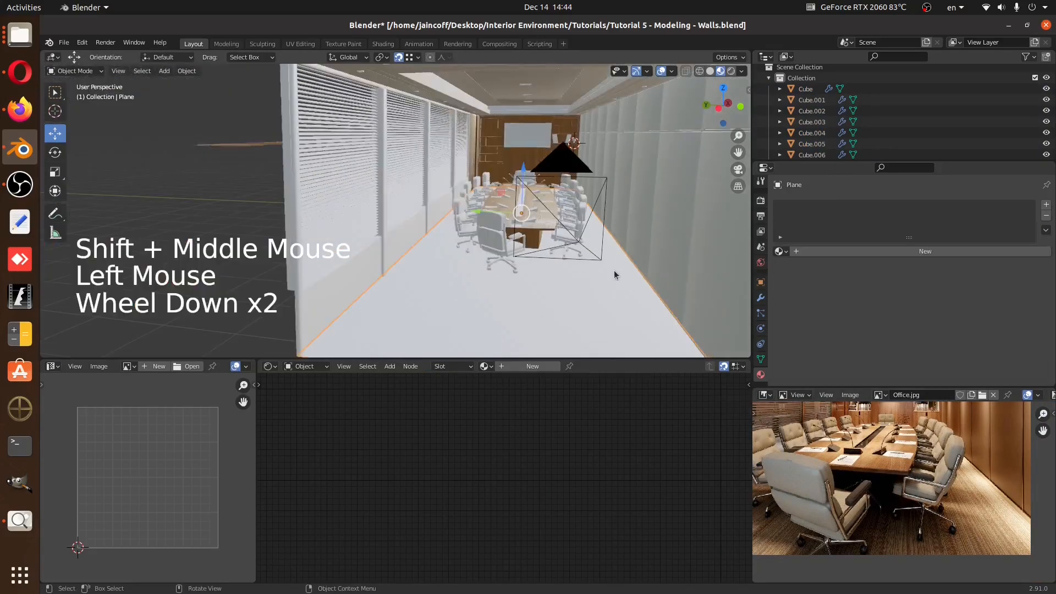
scroll(619, 273, "up", 1)
left_click(781, 251)
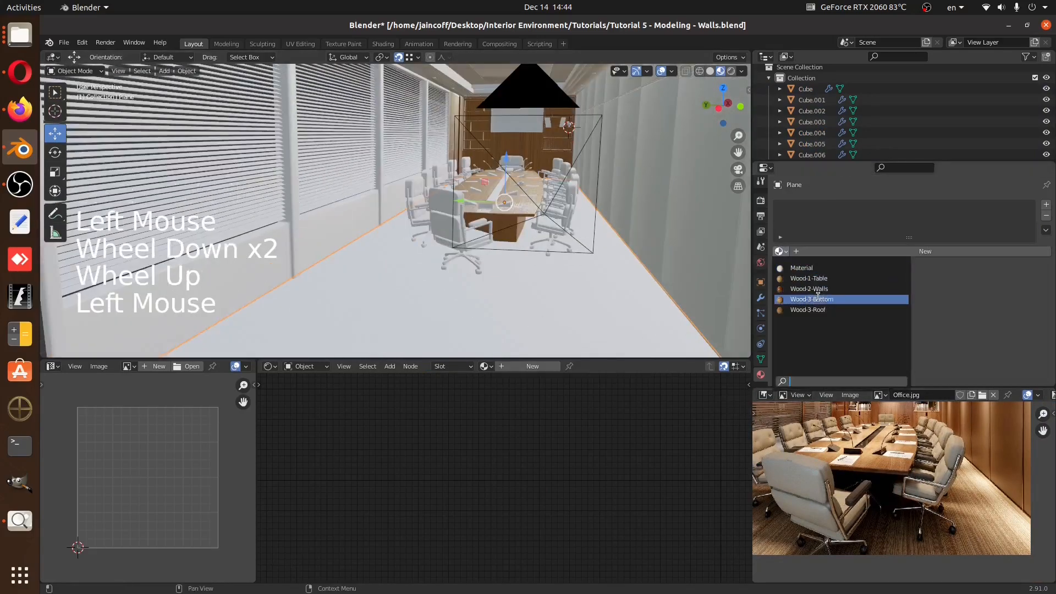
left_click(820, 303)
Select all of the floor's UVs and scale them to adjust the wood grain
middle_click_drag(605, 286, 575, 300)
middle_click_drag(575, 300, 556, 276, "ctrl")
key("Tab")
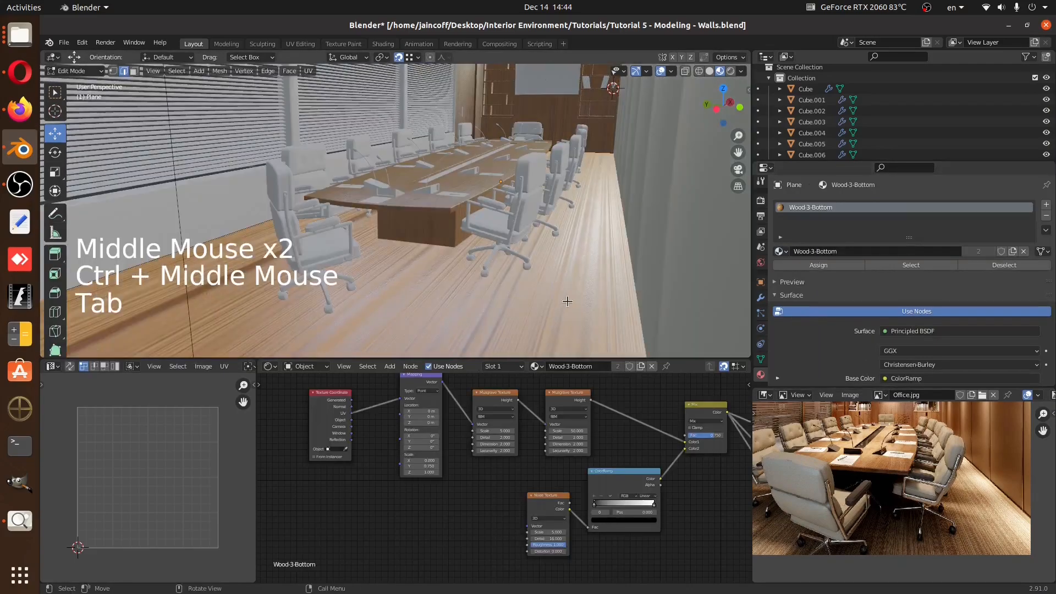
key("a")
scroll(891, 473, "down", 3)
key("a")
key("s")
key("Tab")
View the room through the camera and compare the wooden floor with the reference photo
middle_click(546, 269)
key("KP_0")
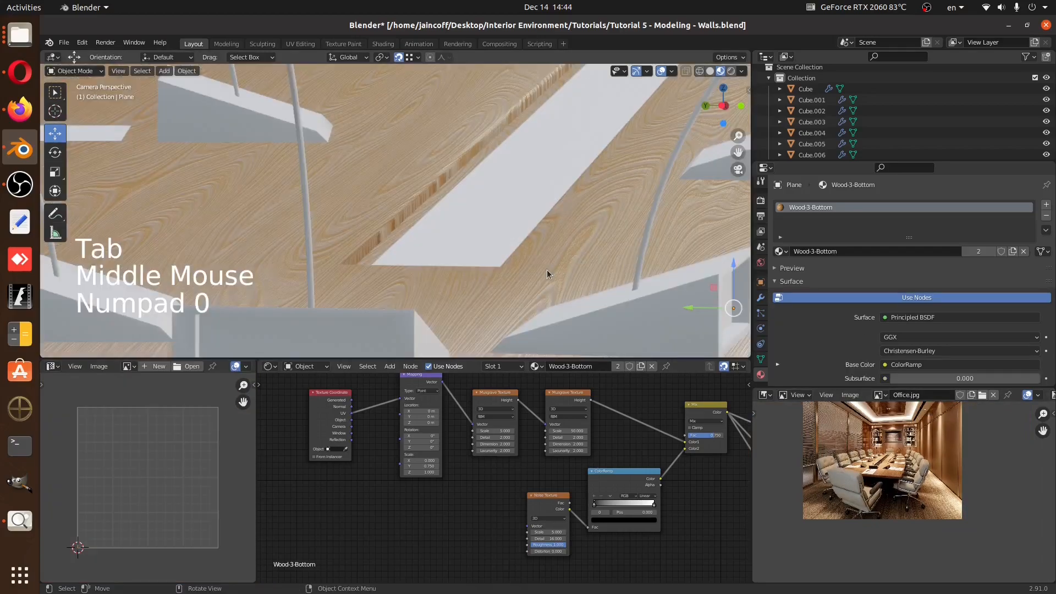
scroll(505, 200, "down", 8)
scroll(506, 198, "down", 3)
middle_click_drag(506, 198, 519, 248, "shift")
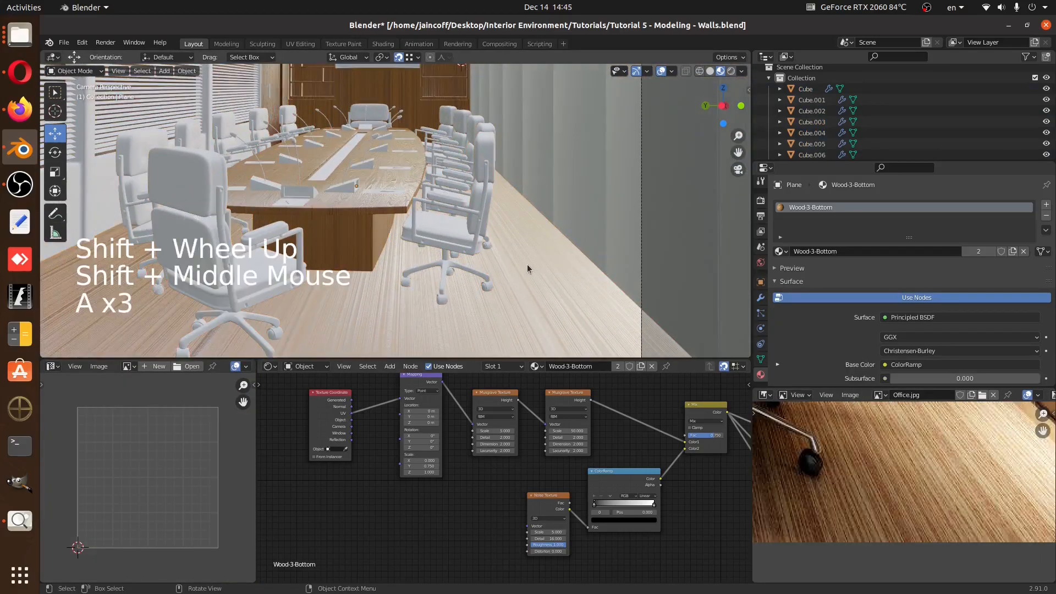
scroll(527, 264, "down", 3)
middle_click_drag(527, 264, 448, 252, "shift")
scroll(864, 501, "down", 5)
middle_click_drag(864, 500, 926, 538)
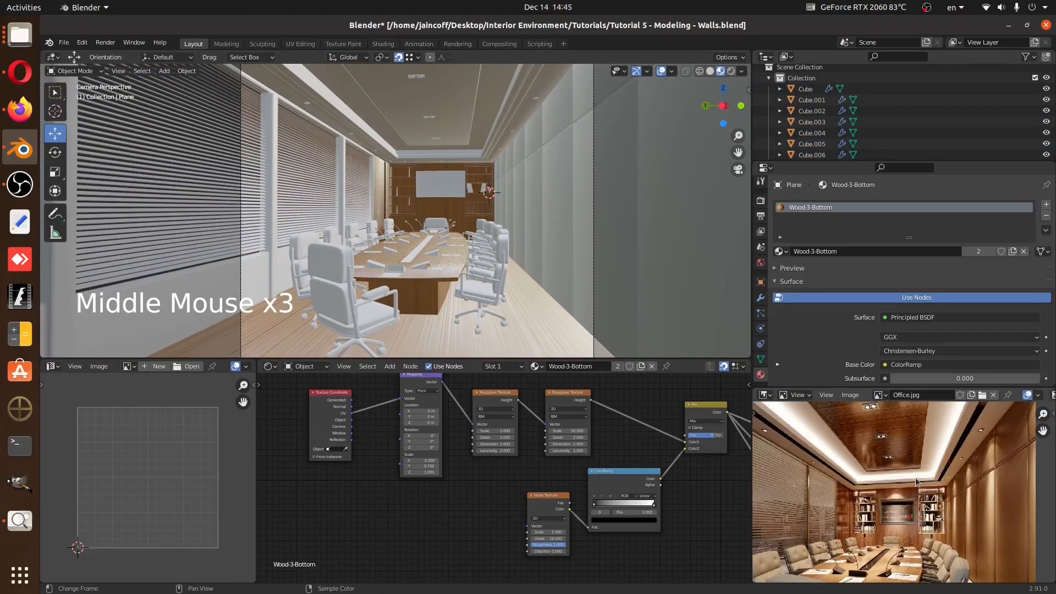
Select the ceiling object, clear its mesh selection and try picking its linked central panel
left_click(453, 97)
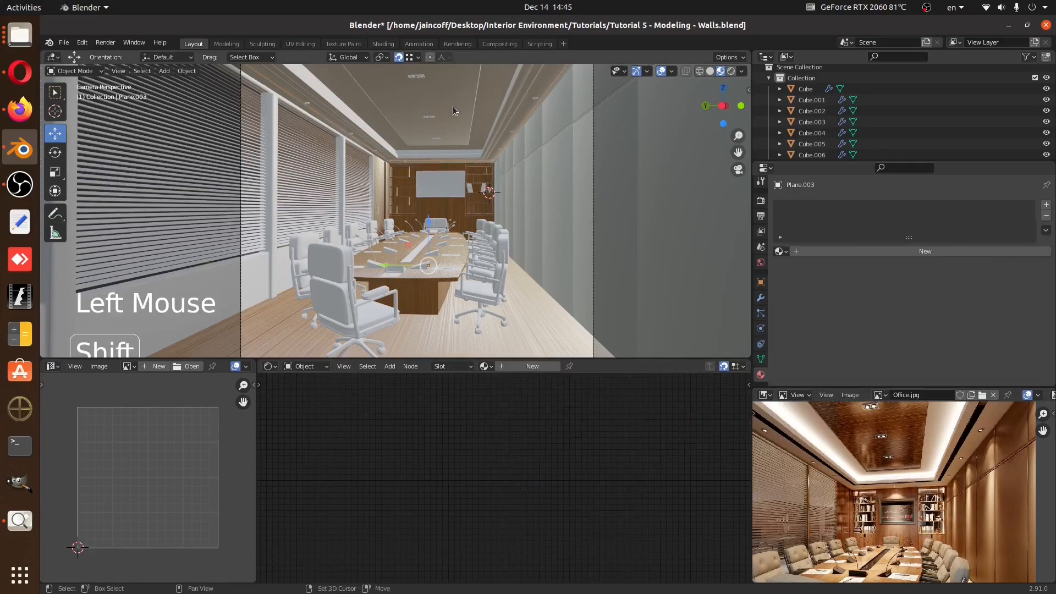
middle_click_drag(454, 105, 465, 185, "shift")
scroll(464, 190, "up", 3)
key("Tab")
key("a")
key("a")
key("a")
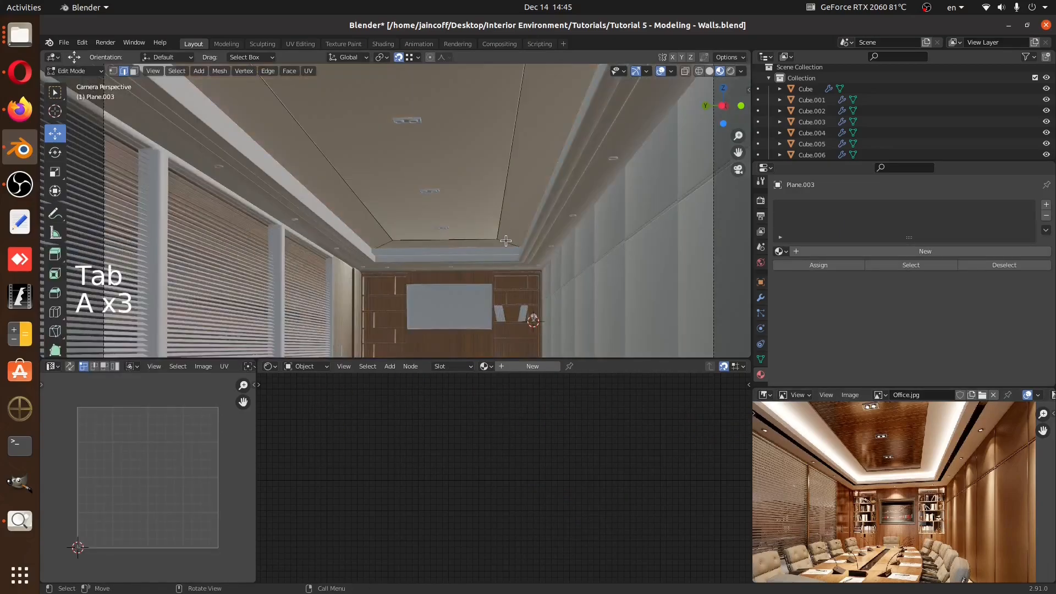
key("l")
key("Tab")
left_click(473, 185)
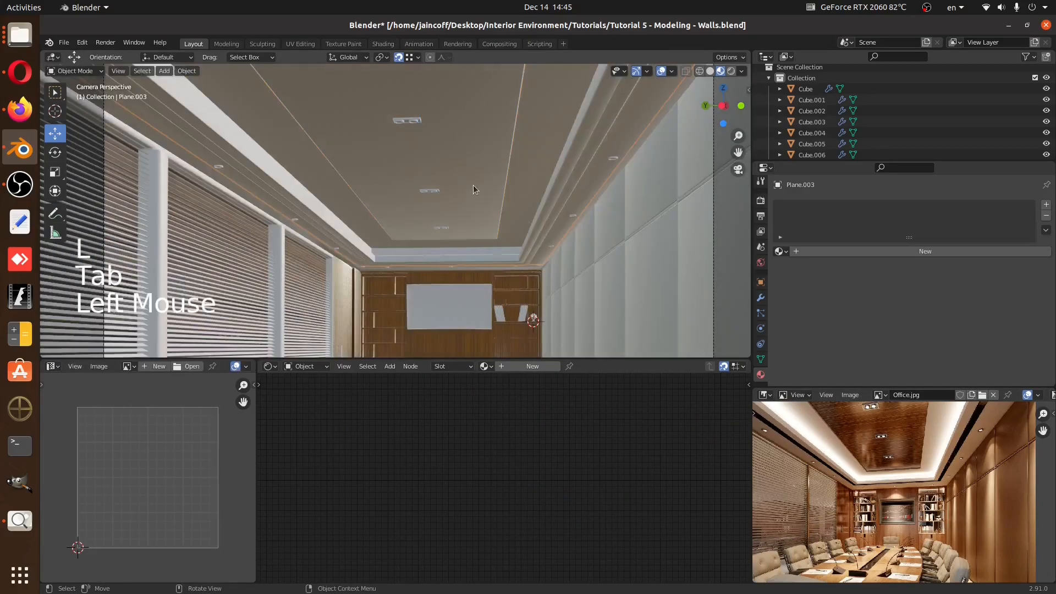
Isolate the ceiling's central panel in the mesh selection and give the ceiling the Wood-3-Roof material
key("Tab")
key("a")
key("a")
key("a")
key("a")
key("shift+l")
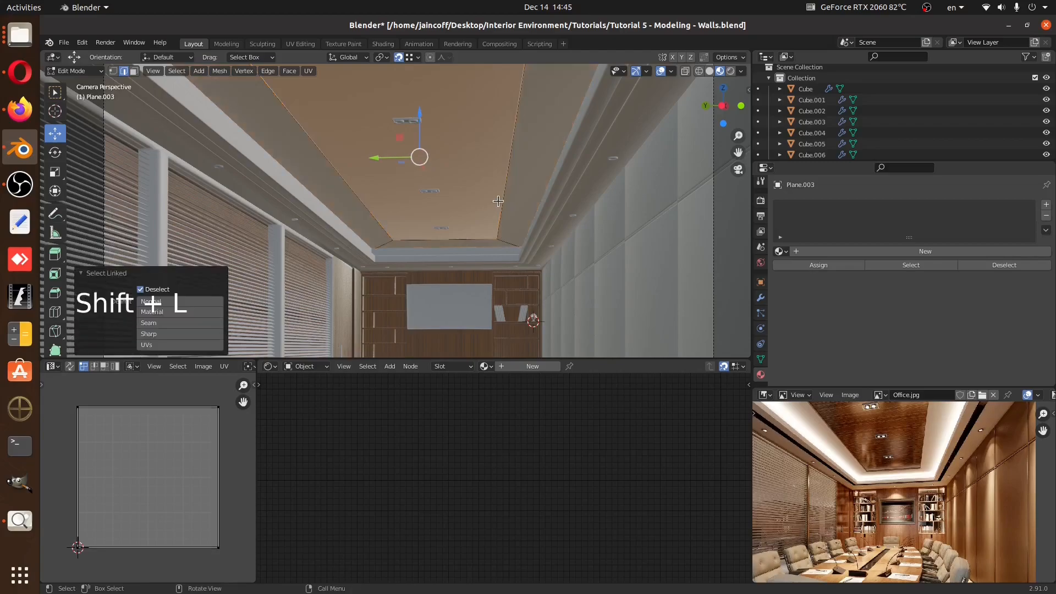
left_click(781, 251)
left_click(825, 308)
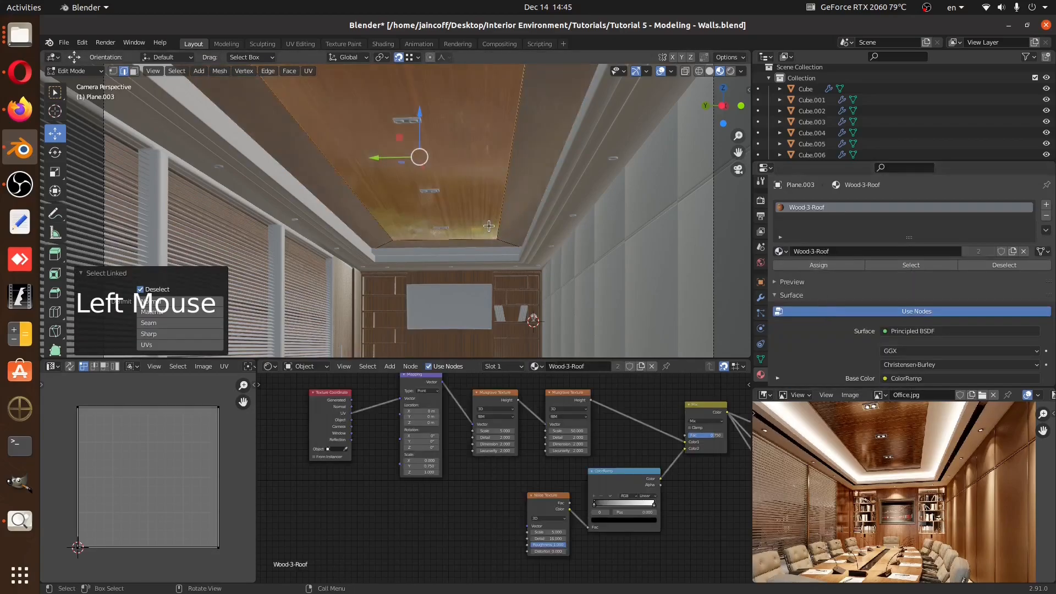
Rotate the UVs of the ceiling's central panel by 90° to turn its grain direction
key("Tab")
middle_click_drag(469, 180, 490, 148, "shift")
scroll(498, 205, "up", 3)
scroll(497, 205, "up", 1)
key("Tab")
scroll(903, 489, "down", 3)
key("a")
key("r")
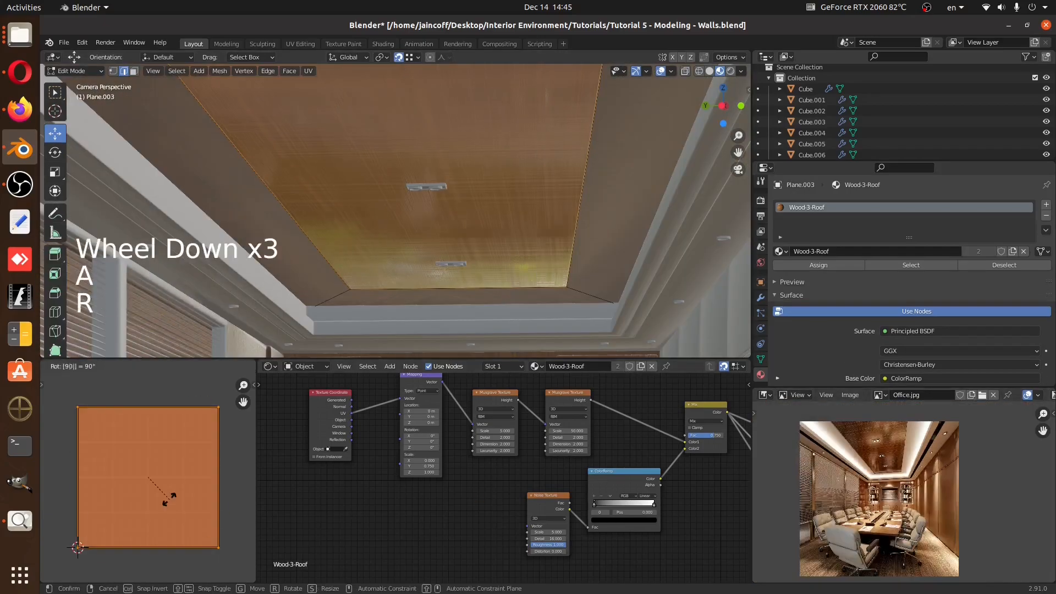
left_click(170, 500)
key("Tab")
Examine the wood on the ceiling panel and the conference table up close and from across the room
scroll(487, 176, "up", 5)
scroll(526, 209, "down", 10)
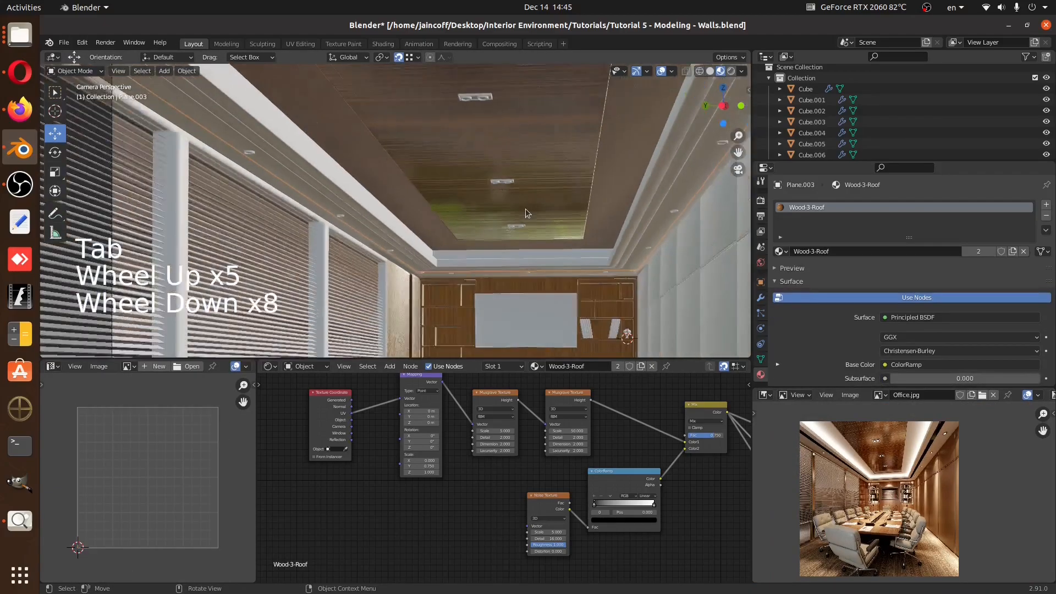
middle_click_drag(526, 209, 512, 247, "shift")
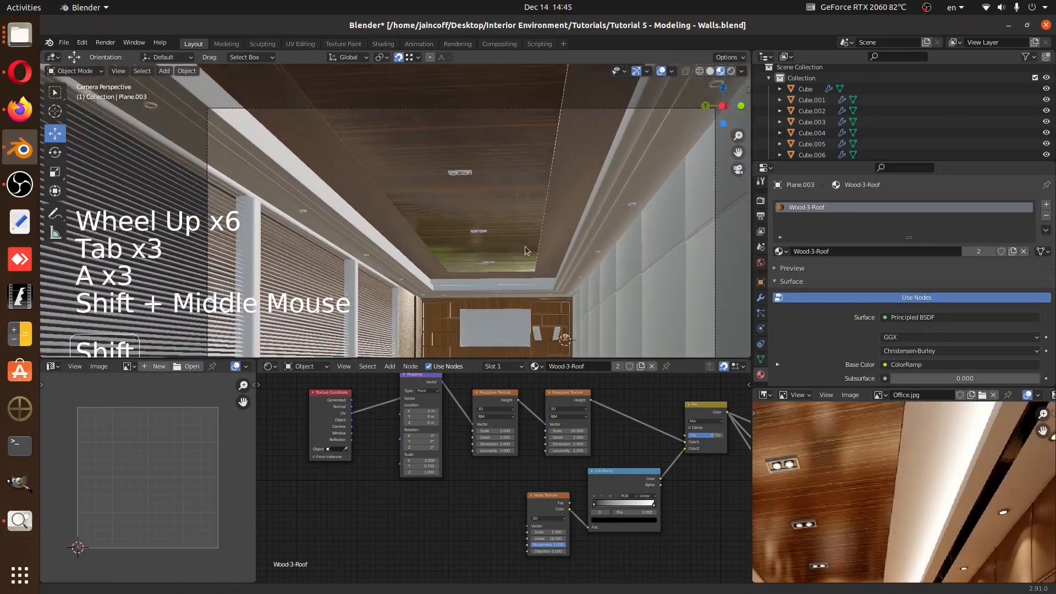
middle_click_drag(524, 246, 540, 198, "shift")
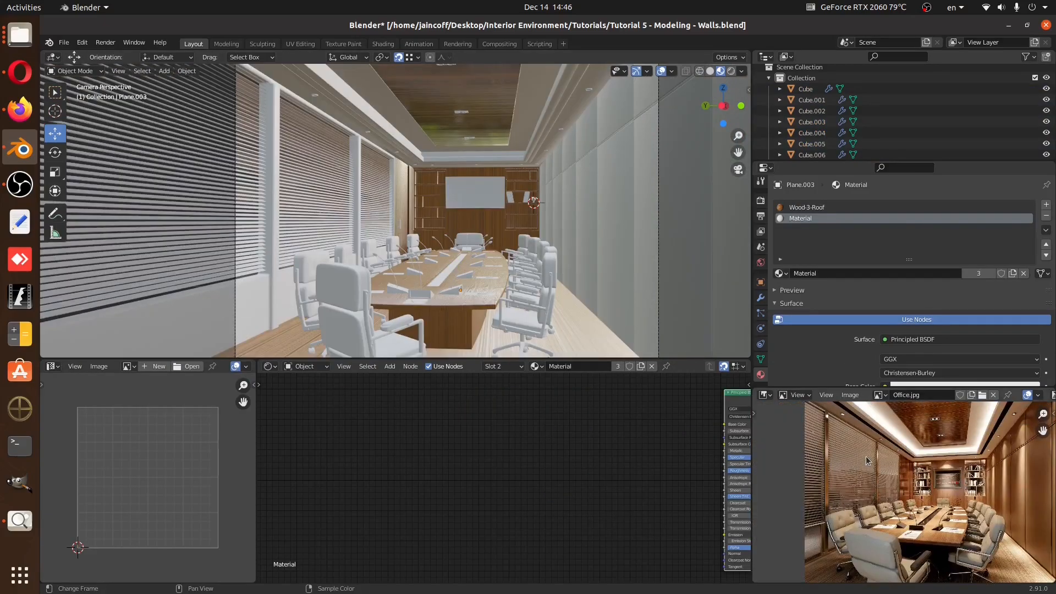
middle_click_drag(561, 242, 495, 258)
scroll(451, 222, "up", 4)
middle_click_drag(451, 222, 570, 161)
scroll(429, 237, "up", 3)
scroll(385, 220, "up", 1, "shift")
scroll(411, 163, "down", 3)
scroll(401, 153, "up", 2)
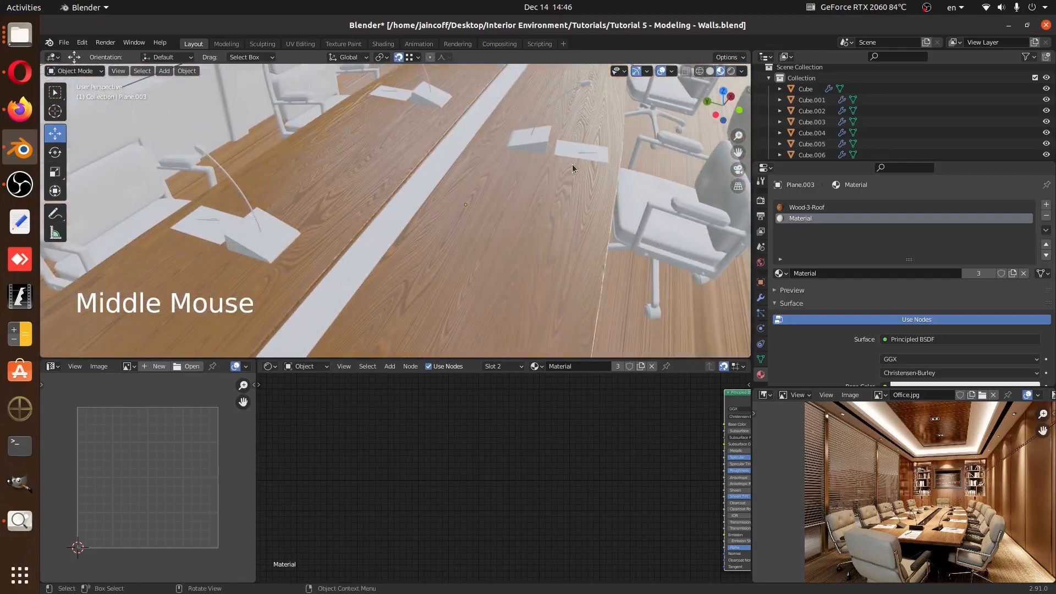